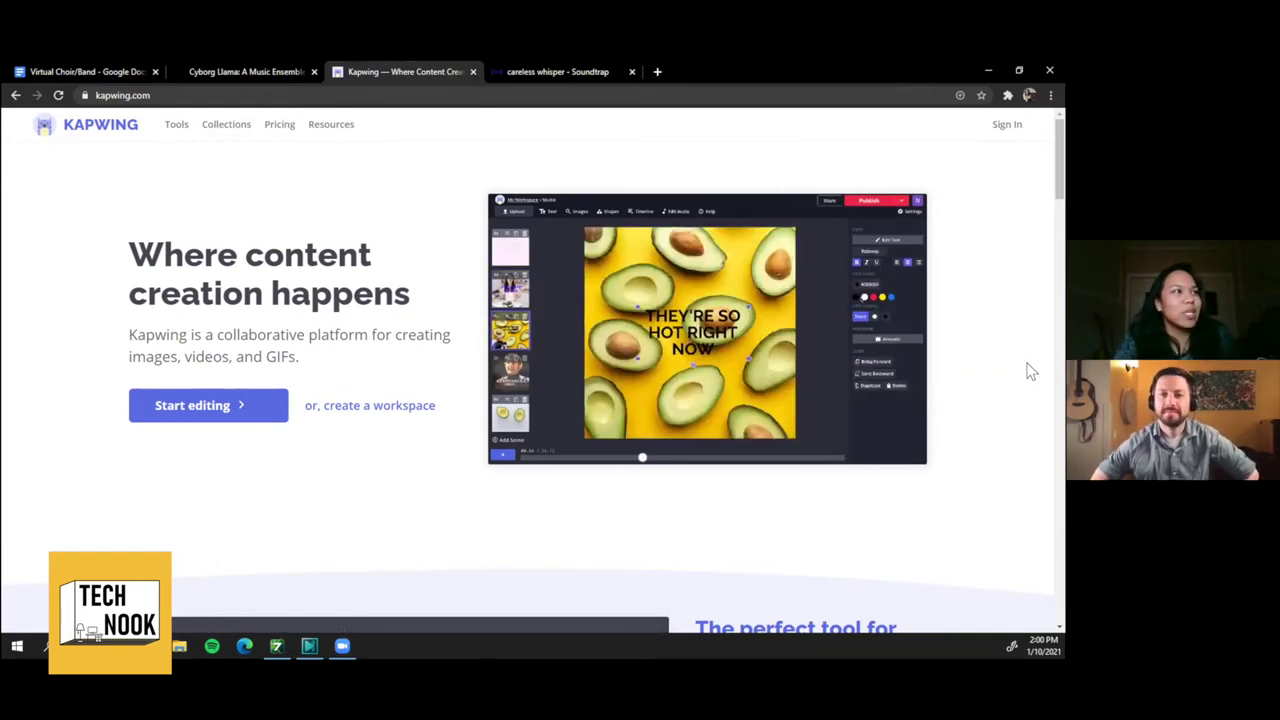
# Switch to VSDC Video Editor's 'sb demo blank' project and cancel the Open dialog without importing
pyautogui.scroll(-2, 985, 358)
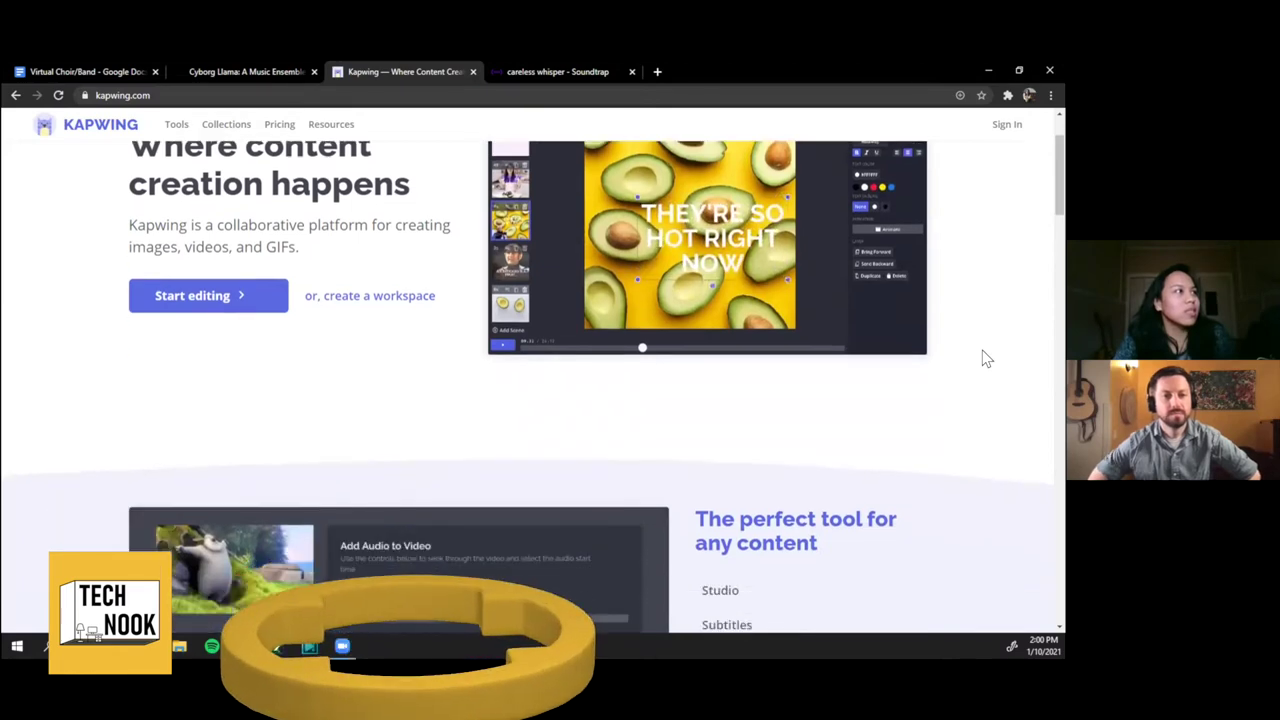
pyautogui.scroll(-2, 983, 358)
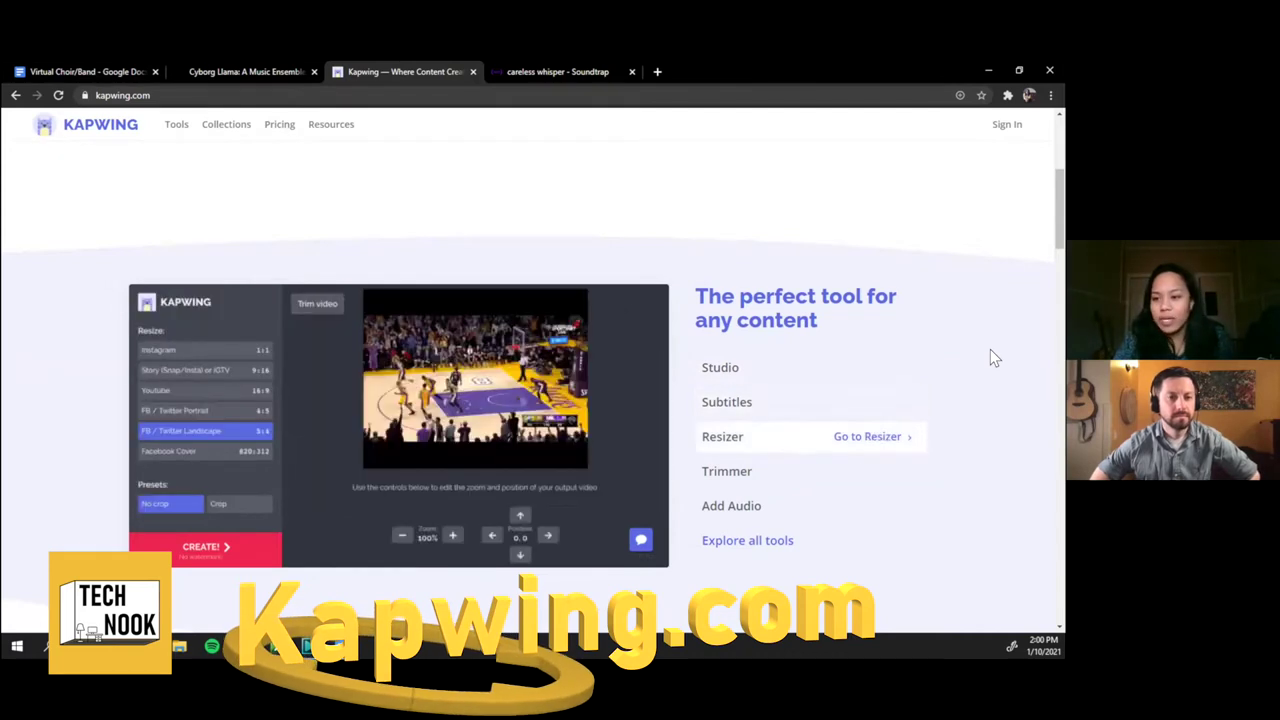
pyautogui.scroll(-1, 996, 357)
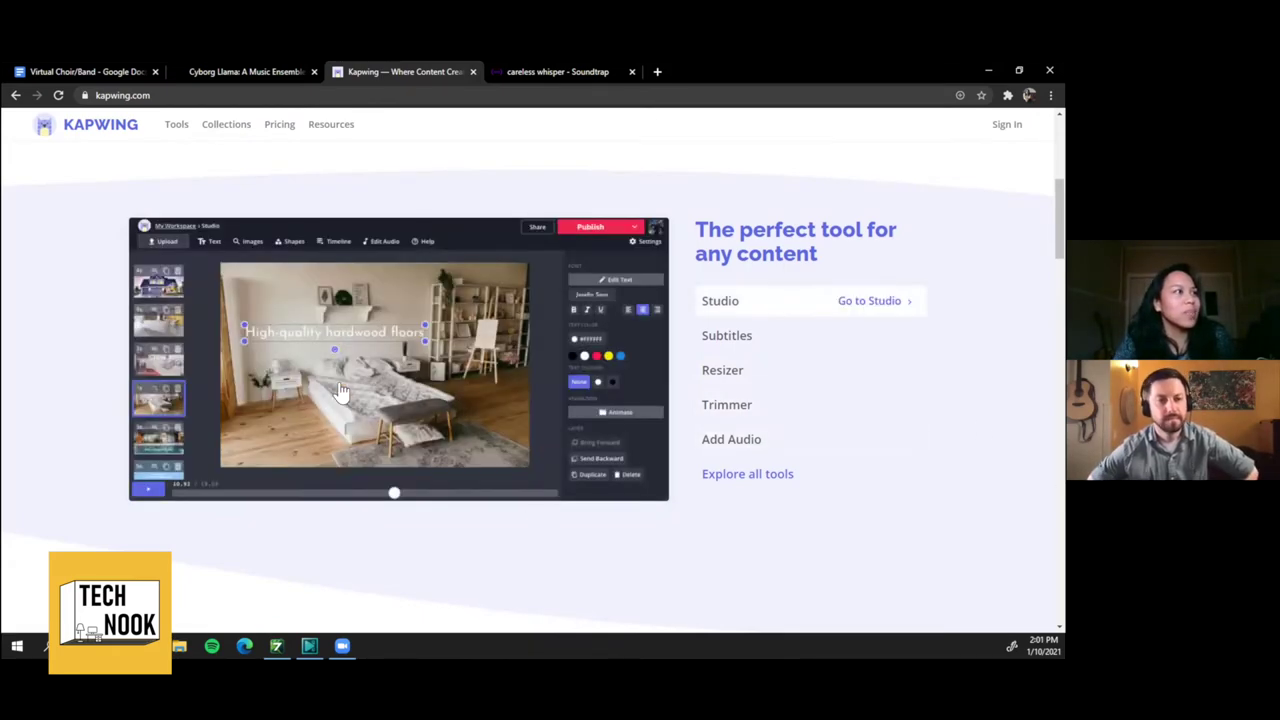
pyautogui.scroll(3, 155, 327)
pyautogui.scroll(-10, 120, 330)
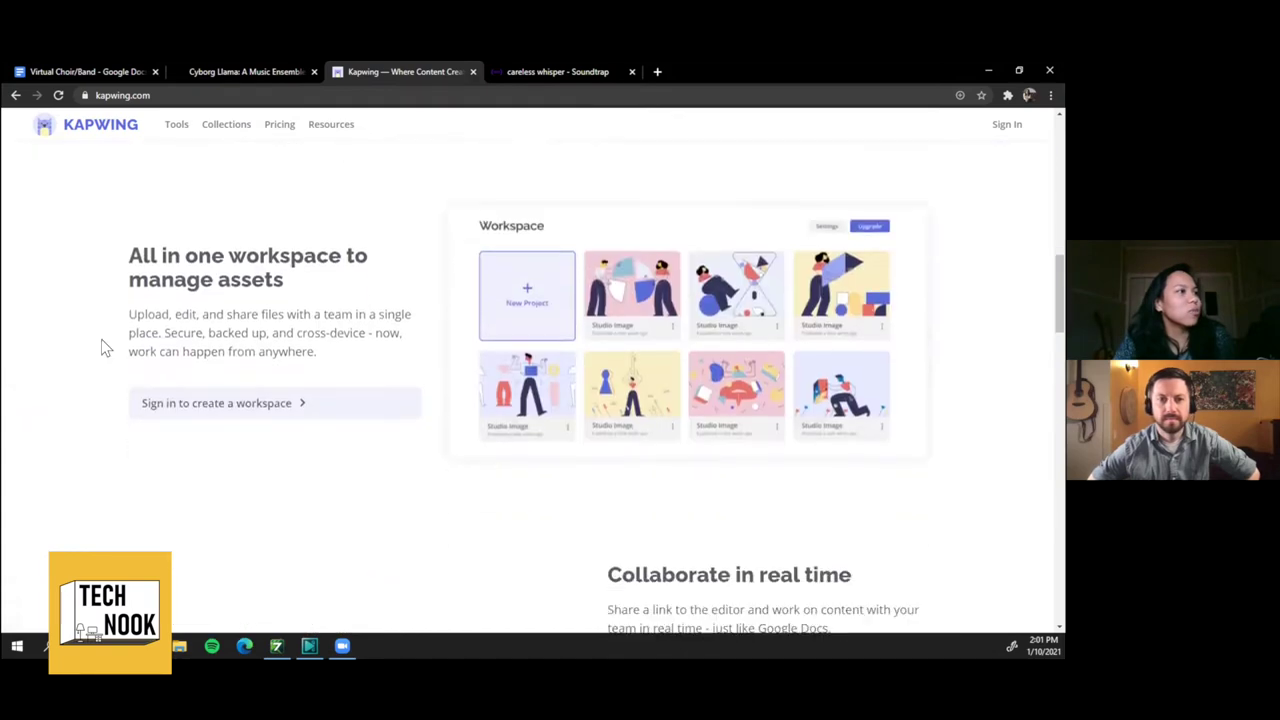
pyautogui.scroll(-10, 104, 341)
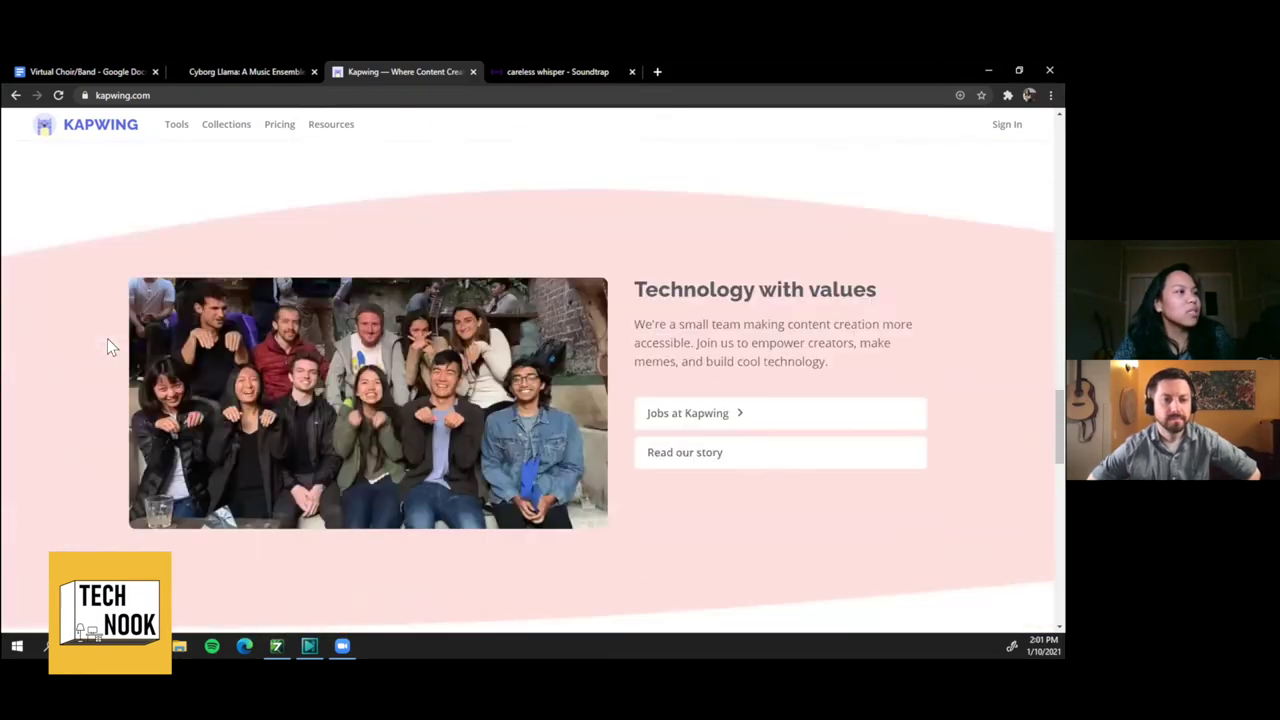
pyautogui.scroll(10, 110, 346)
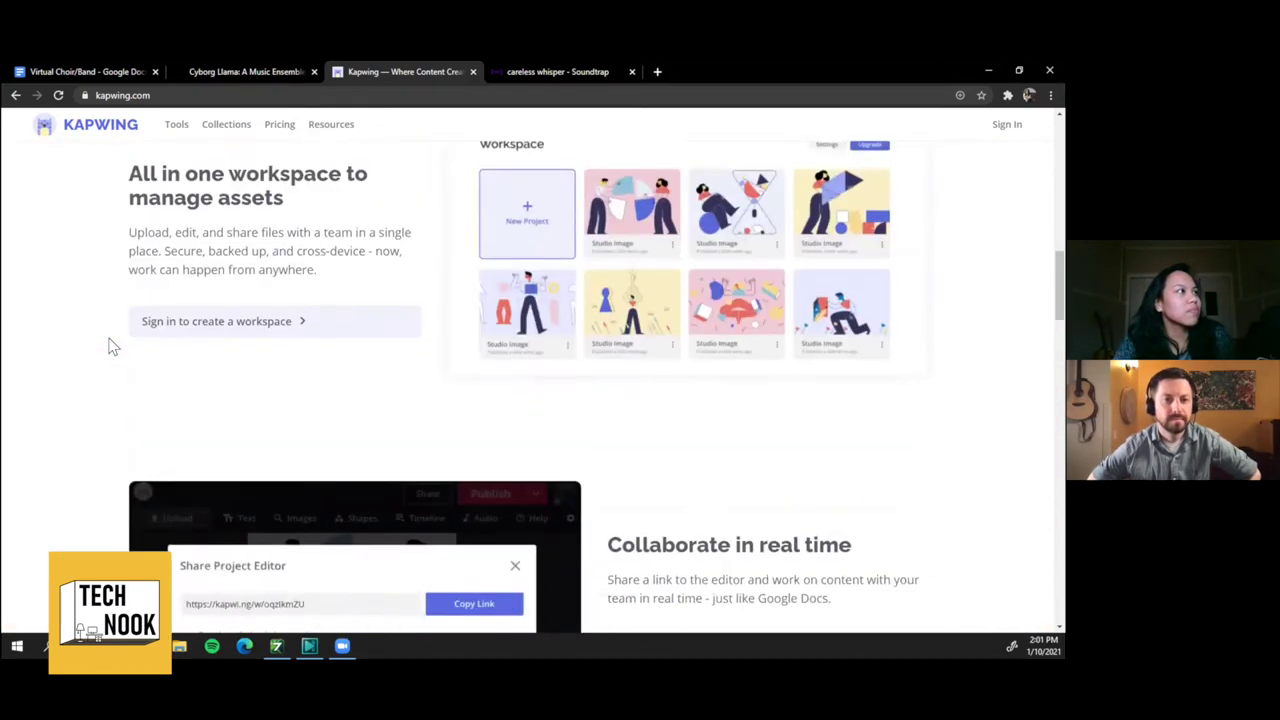
pyautogui.scroll(8, 112, 346)
pyautogui.scroll(-3, 111, 343)
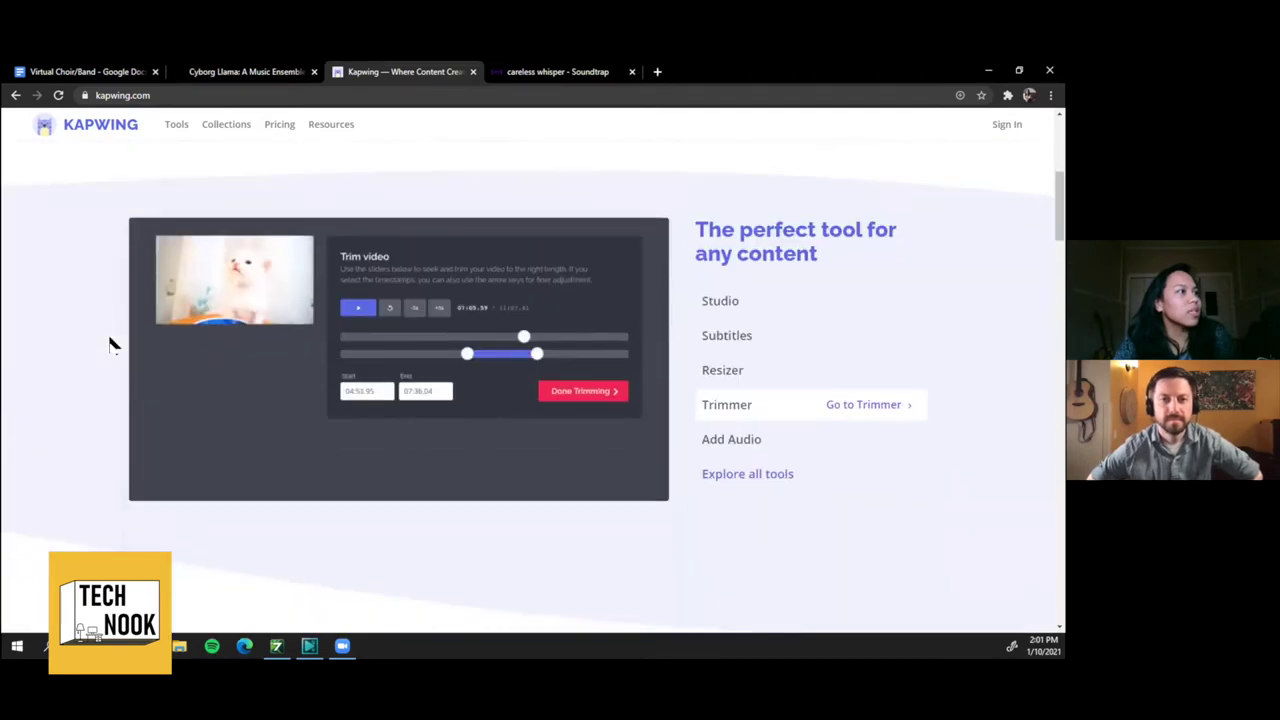
pyautogui.scroll(4, 111, 343)
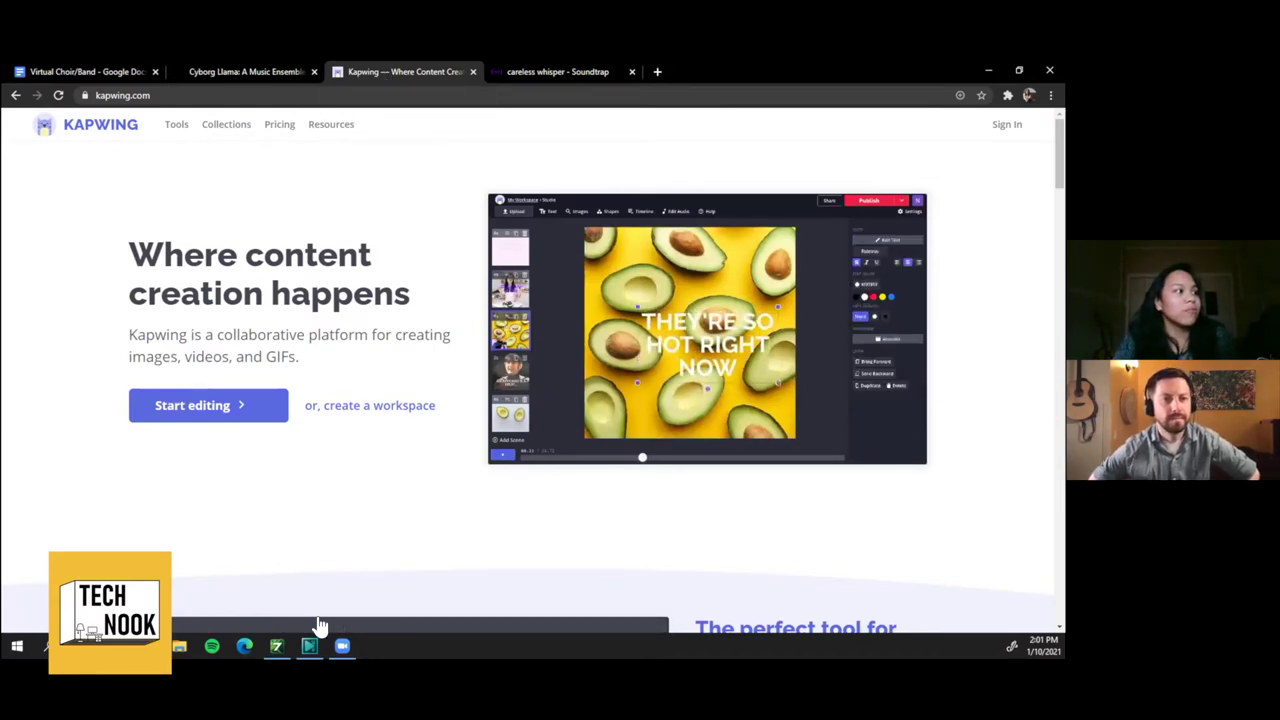
pyautogui.click(307, 648)
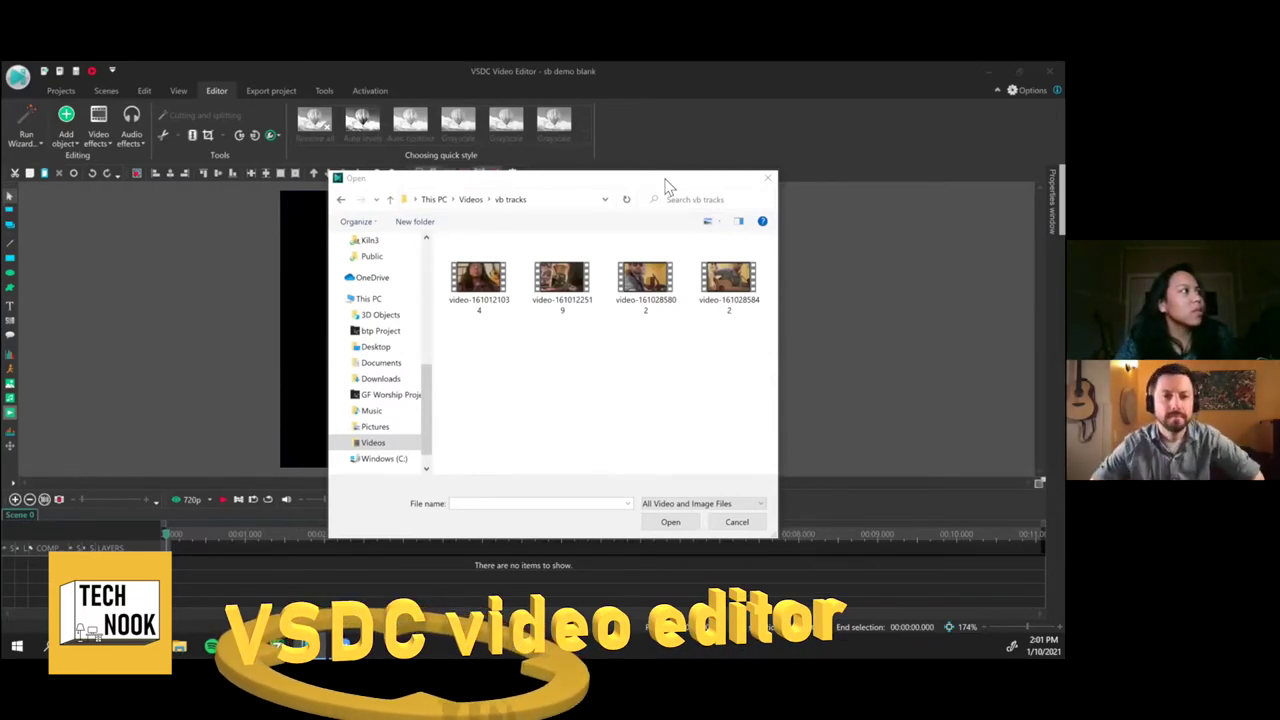
pyautogui.moveTo(668, 187); pyautogui.dragTo(1022, 570)
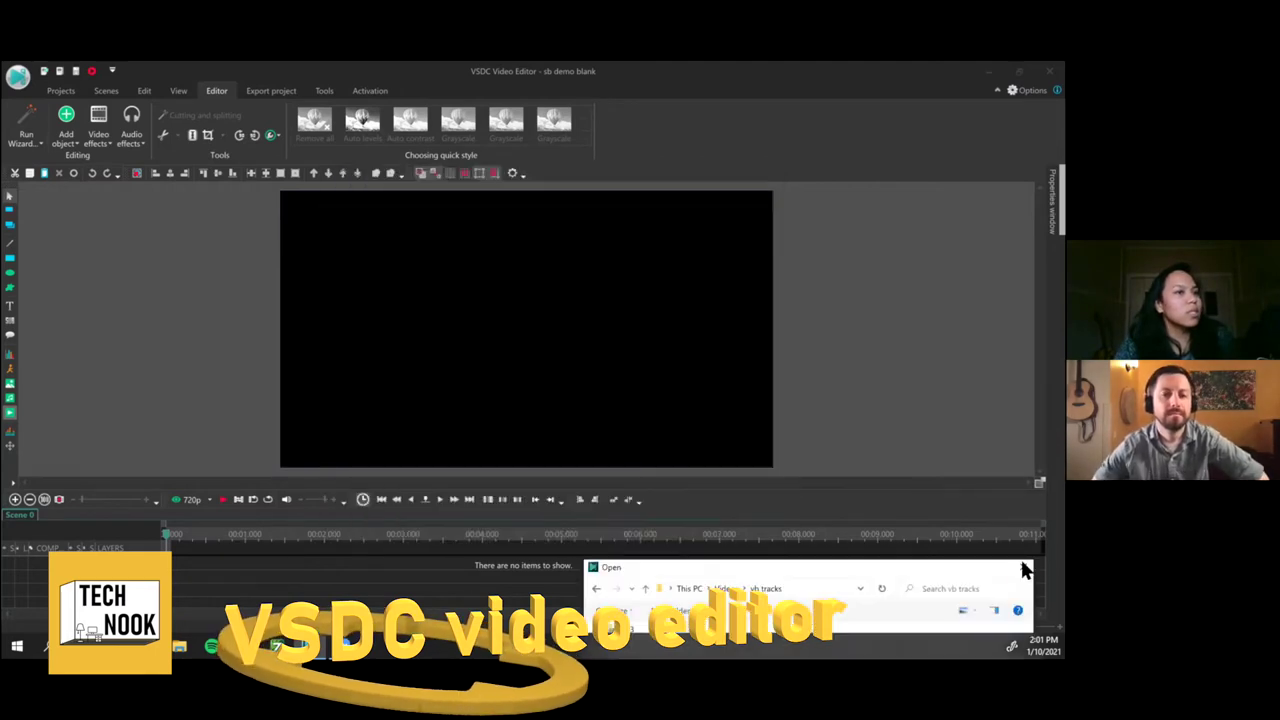
pyautogui.click(1020, 568)
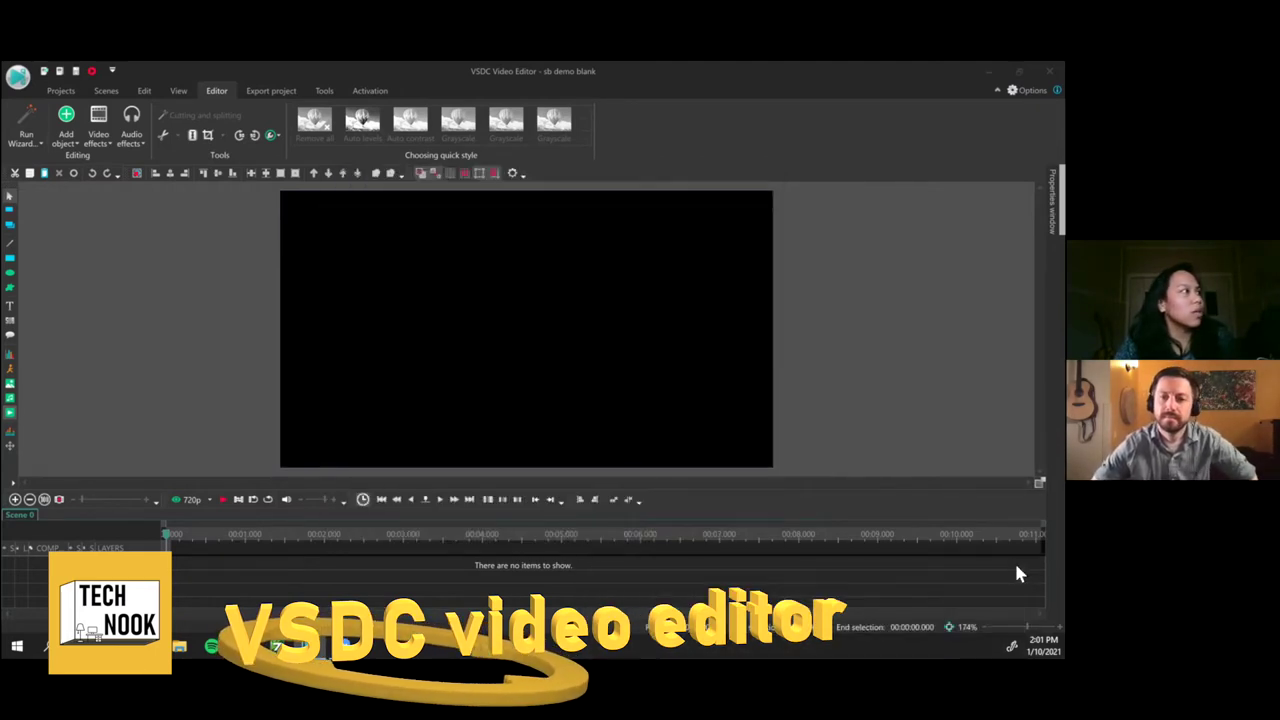
# Draw a white Rectangle 1 spanning the whole canvas and open its Properties
pyautogui.click(8, 260)
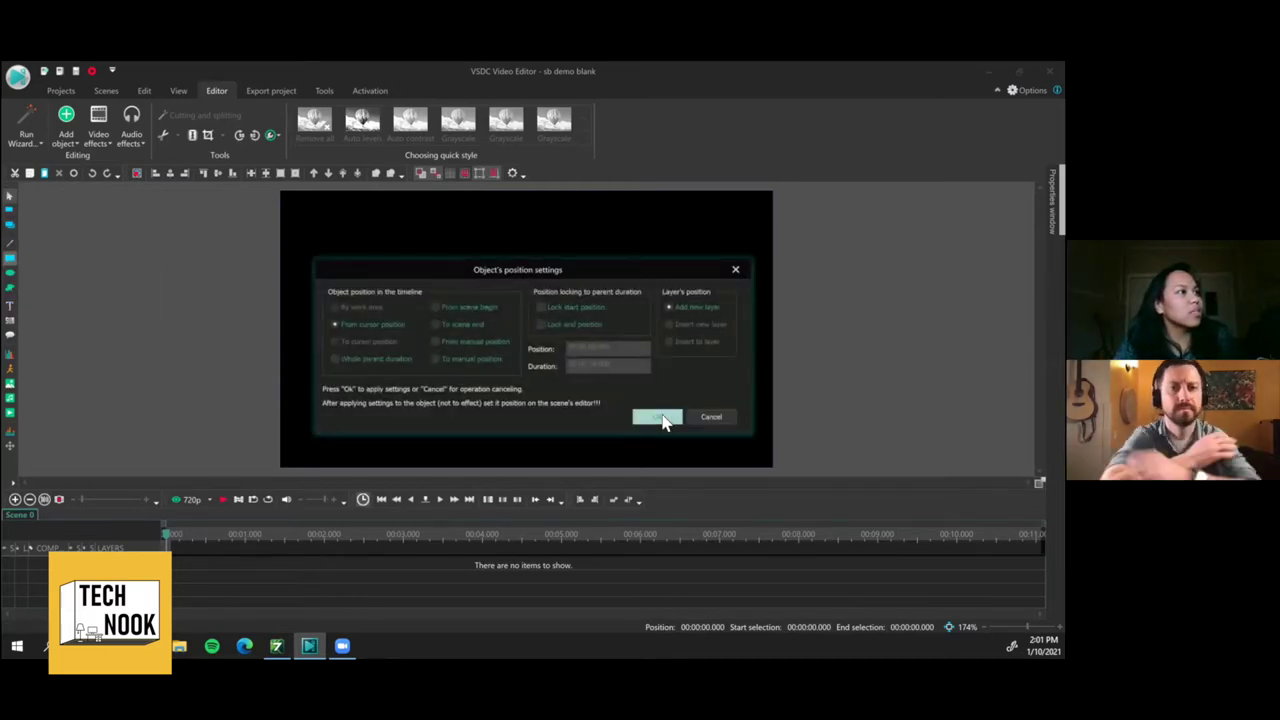
pyautogui.click(655, 417)
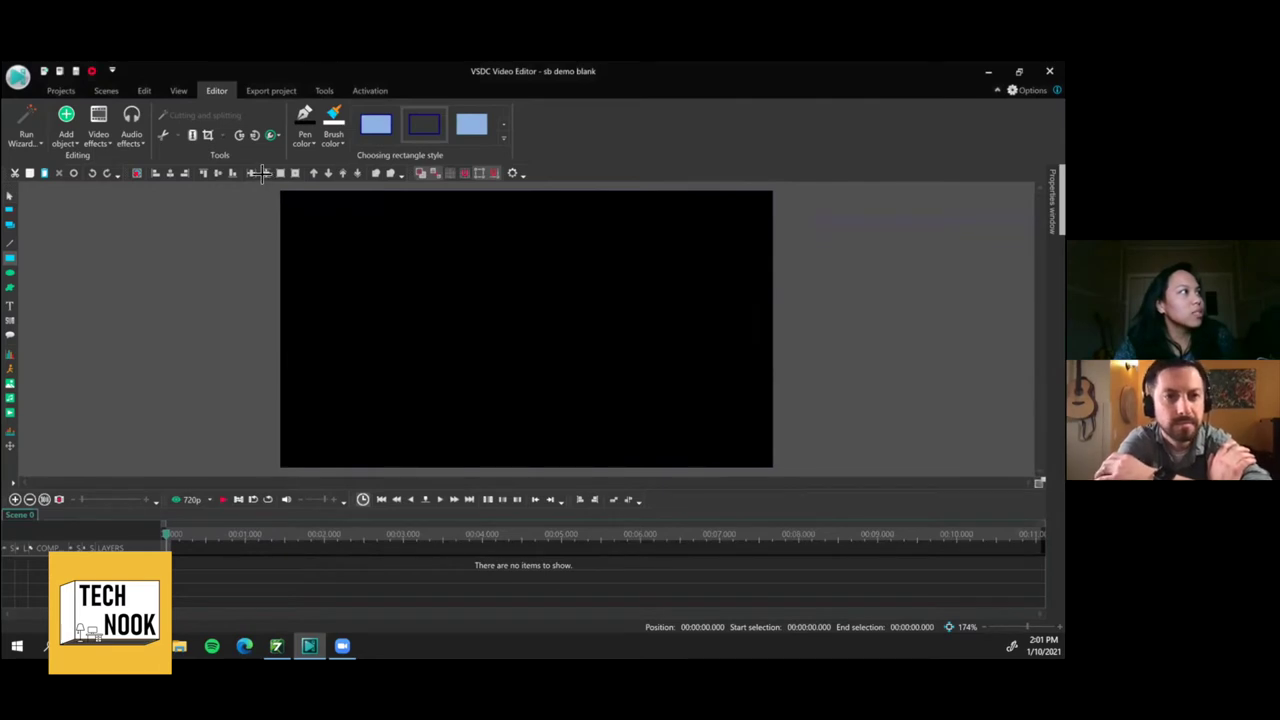
pyautogui.moveTo(281, 191); pyautogui.dragTo(757, 449)
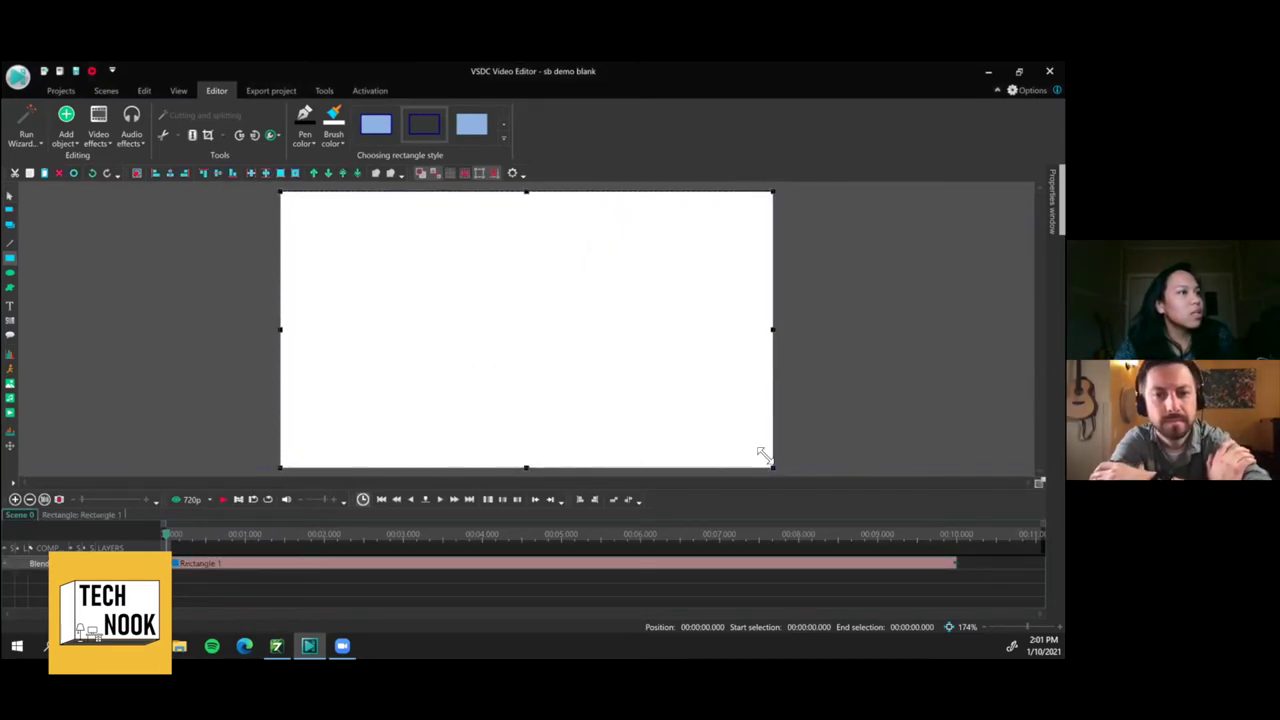
pyautogui.rightClick(544, 348)
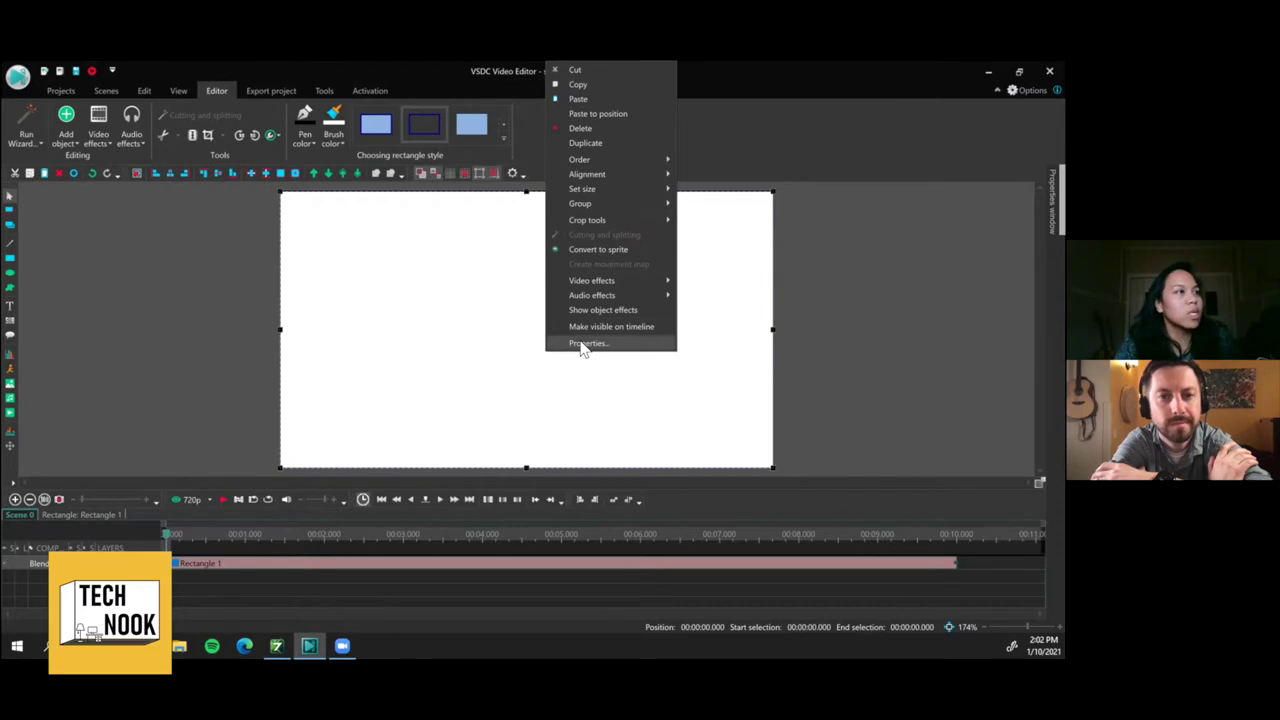
pyautogui.click(584, 344)
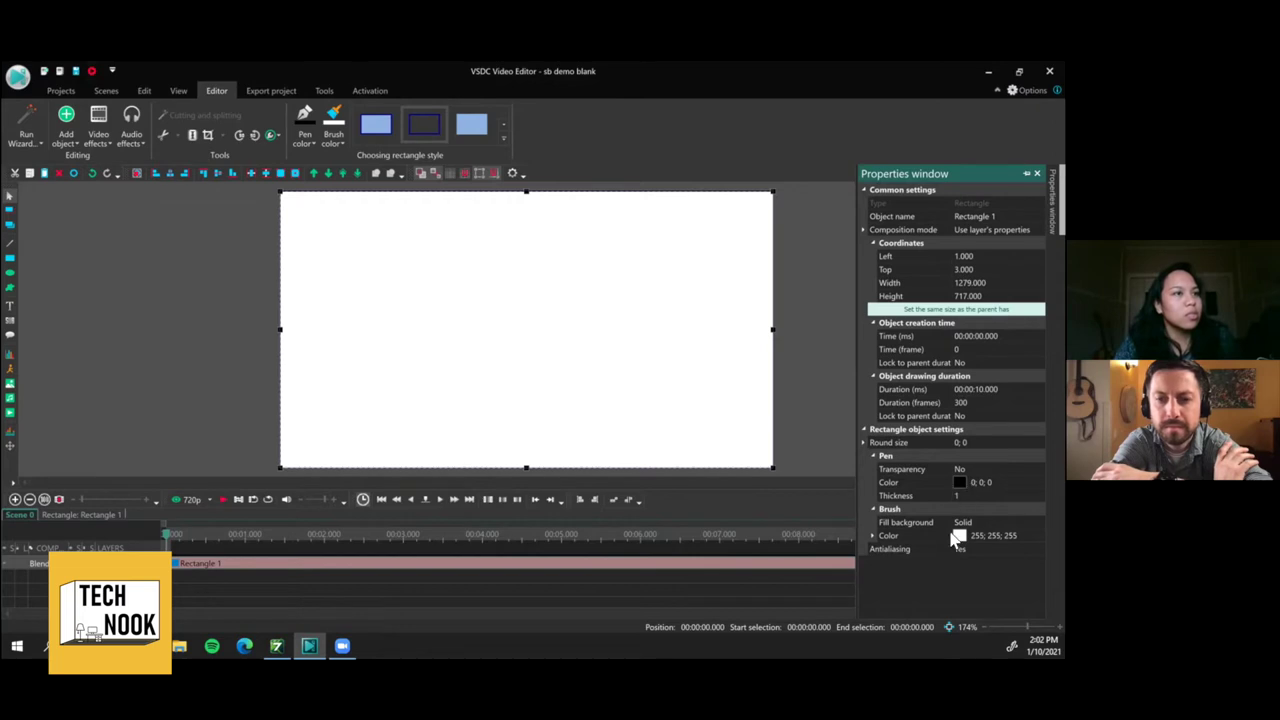
# Set Rectangle 1's fill background to Transparent and its outline colour to white
pyautogui.click(920, 522)
pyautogui.click(1032, 528)
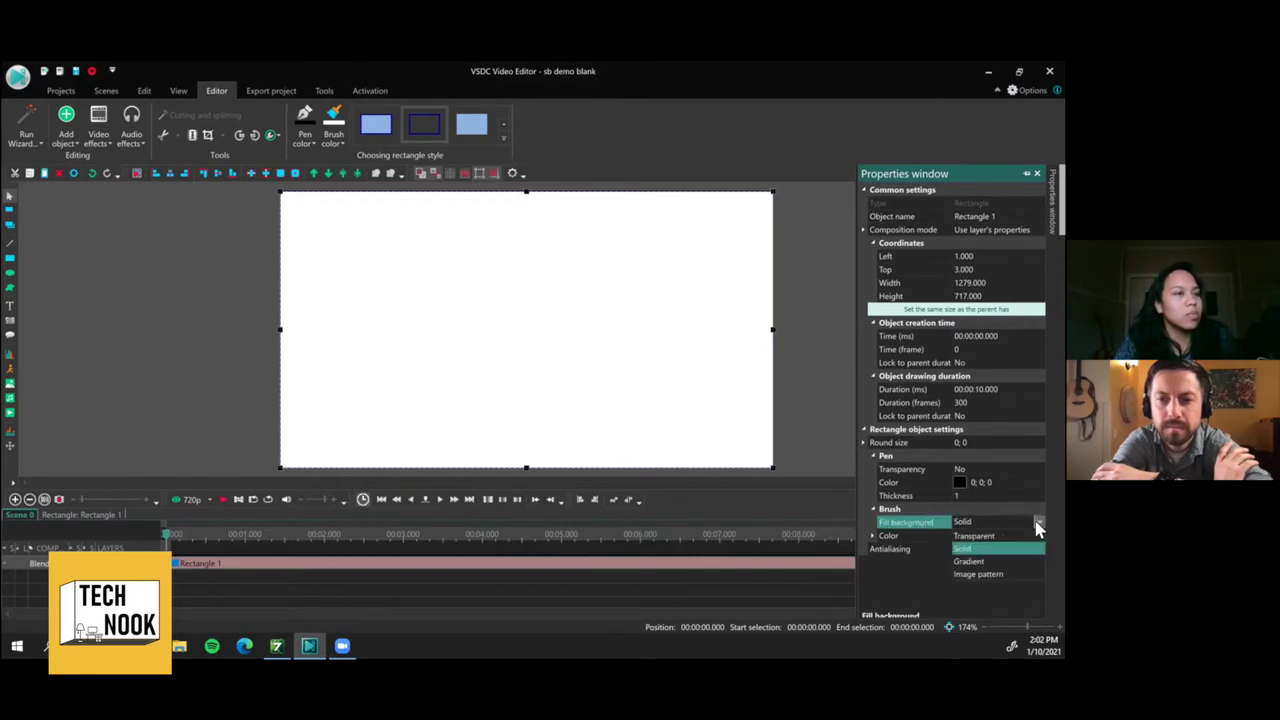
pyautogui.click(1012, 540)
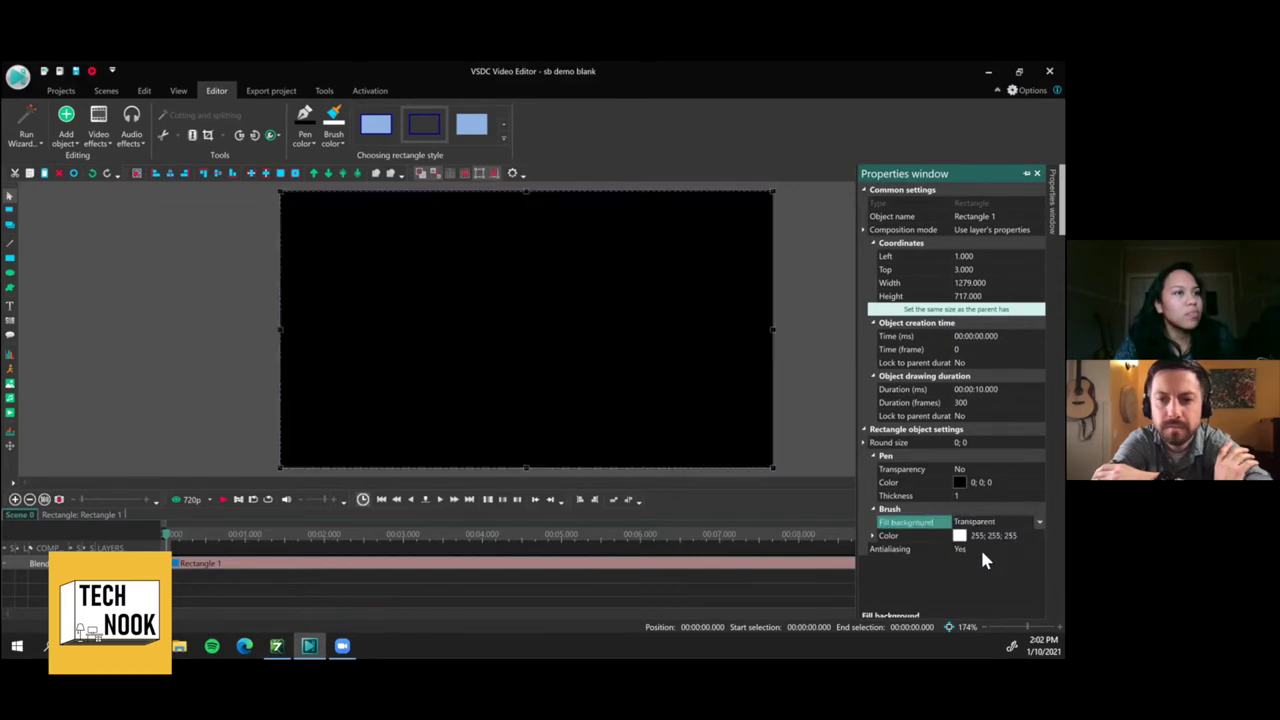
pyautogui.click(907, 482)
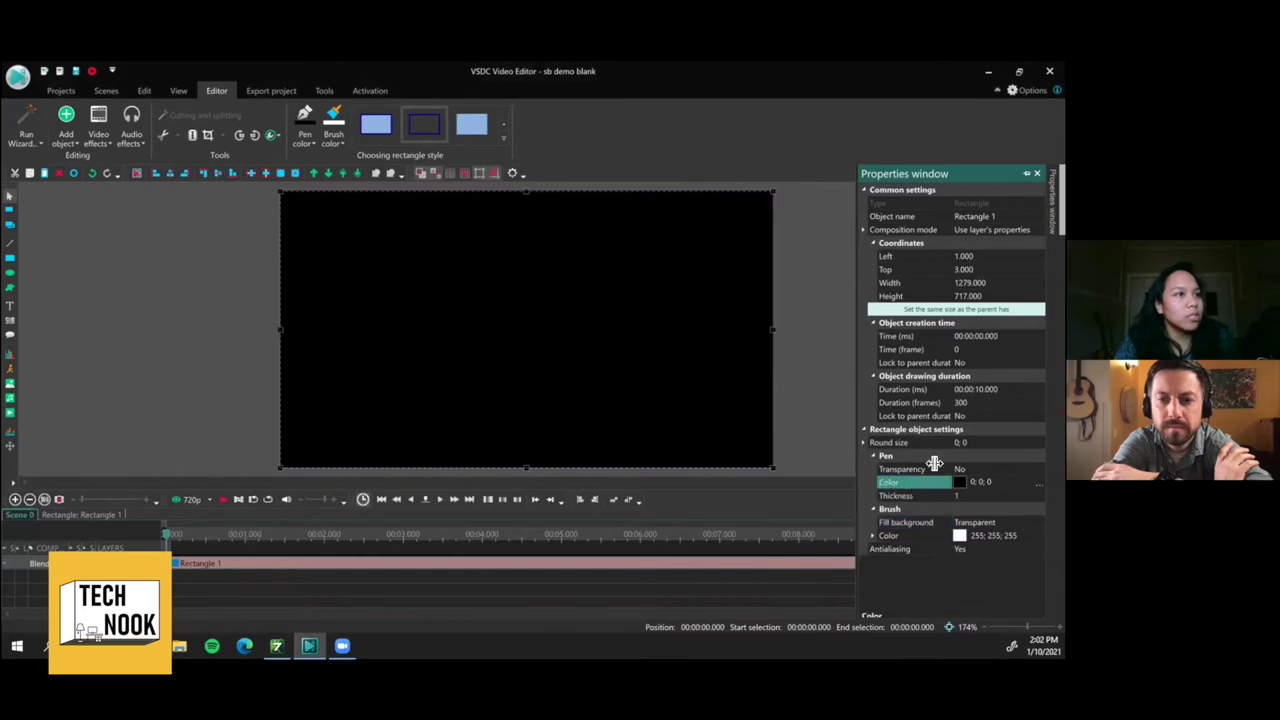
pyautogui.click(1039, 483)
pyautogui.click(502, 341)
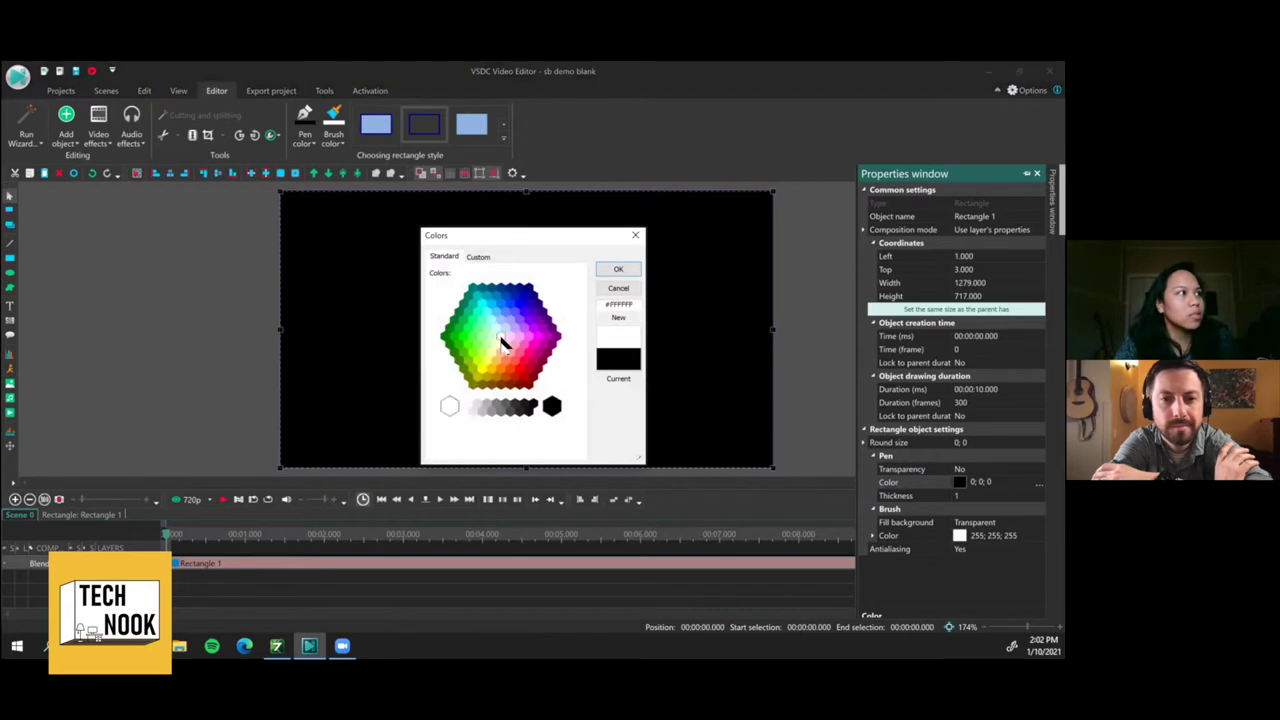
pyautogui.click(614, 269)
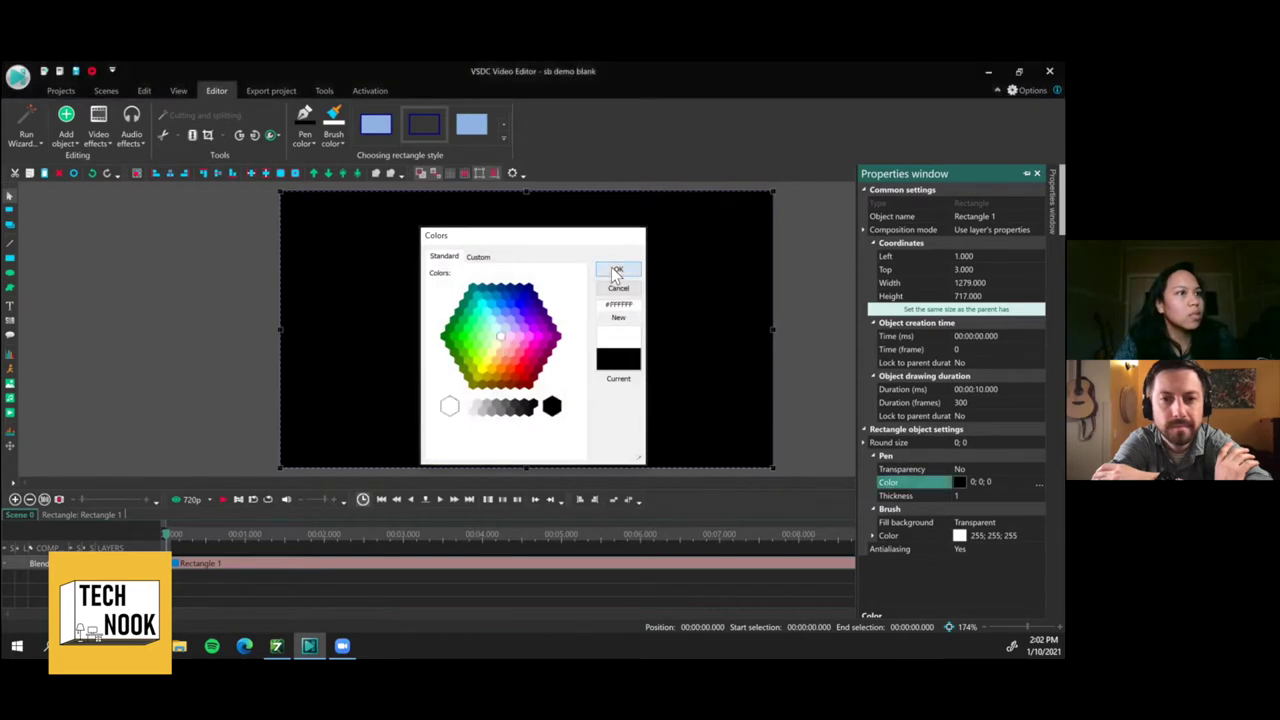
# Set the rectangle's outline thickness to 12
pyautogui.click(962, 495)
pyautogui.scroll(10, 1039, 497)
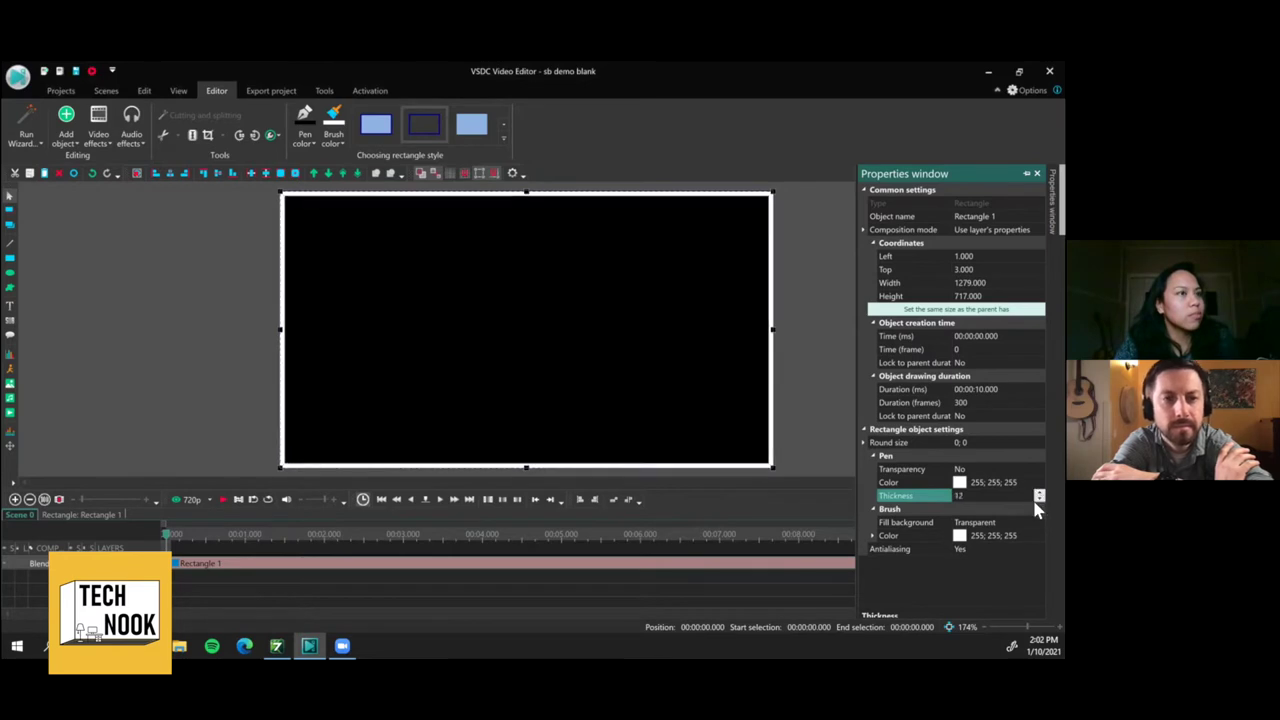
pyautogui.click(821, 411)
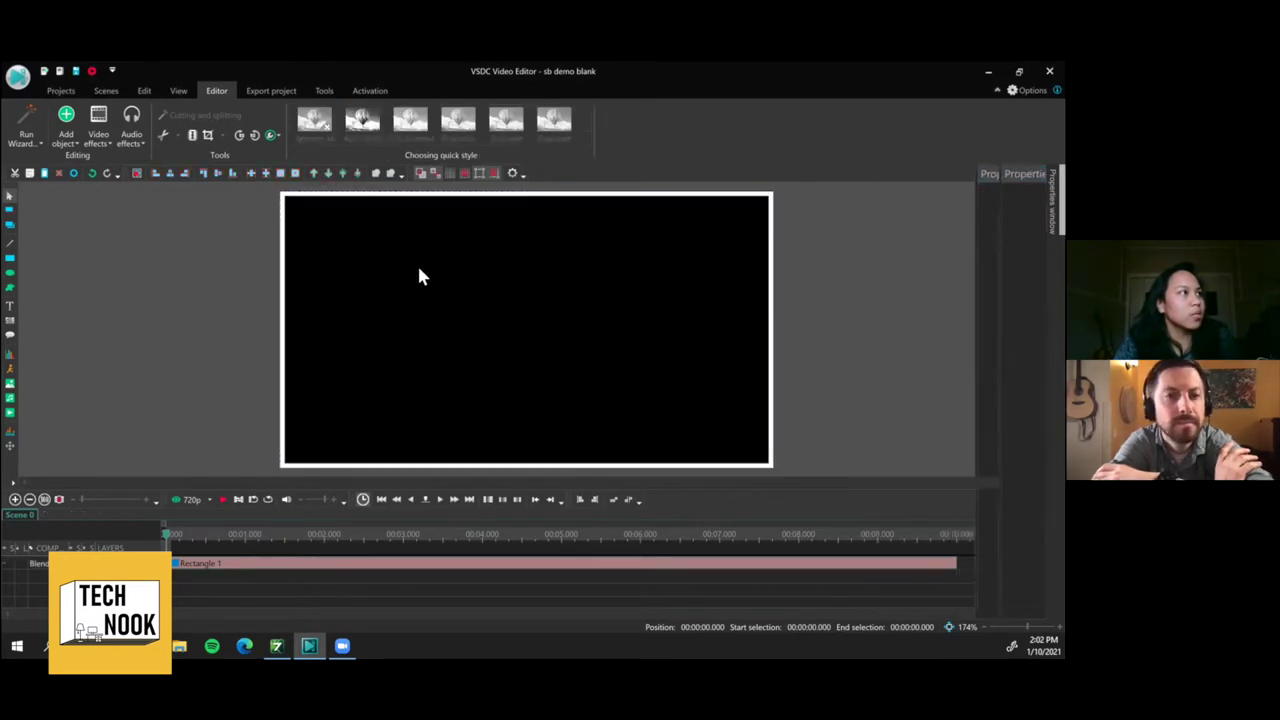
pyautogui.click(13, 250)
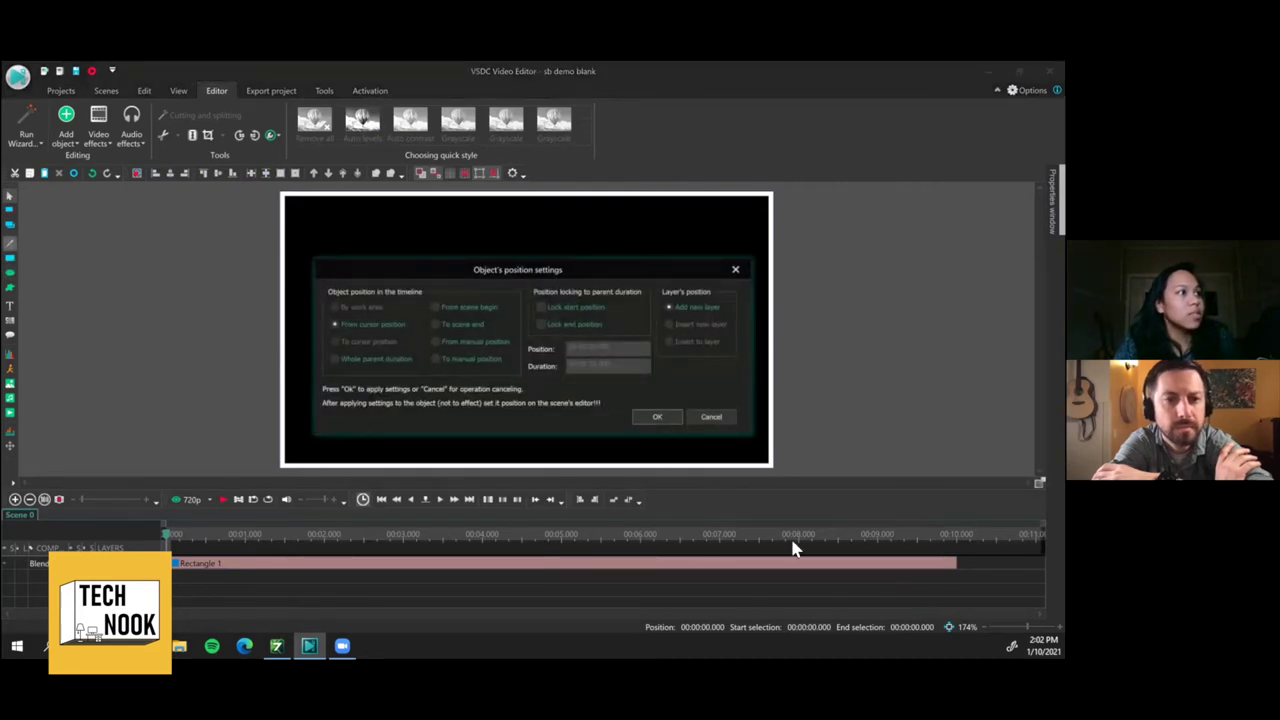
# Draw a horizontal line across the canvas, thicken it to 12, and center it vertically
pyautogui.click(656, 416)
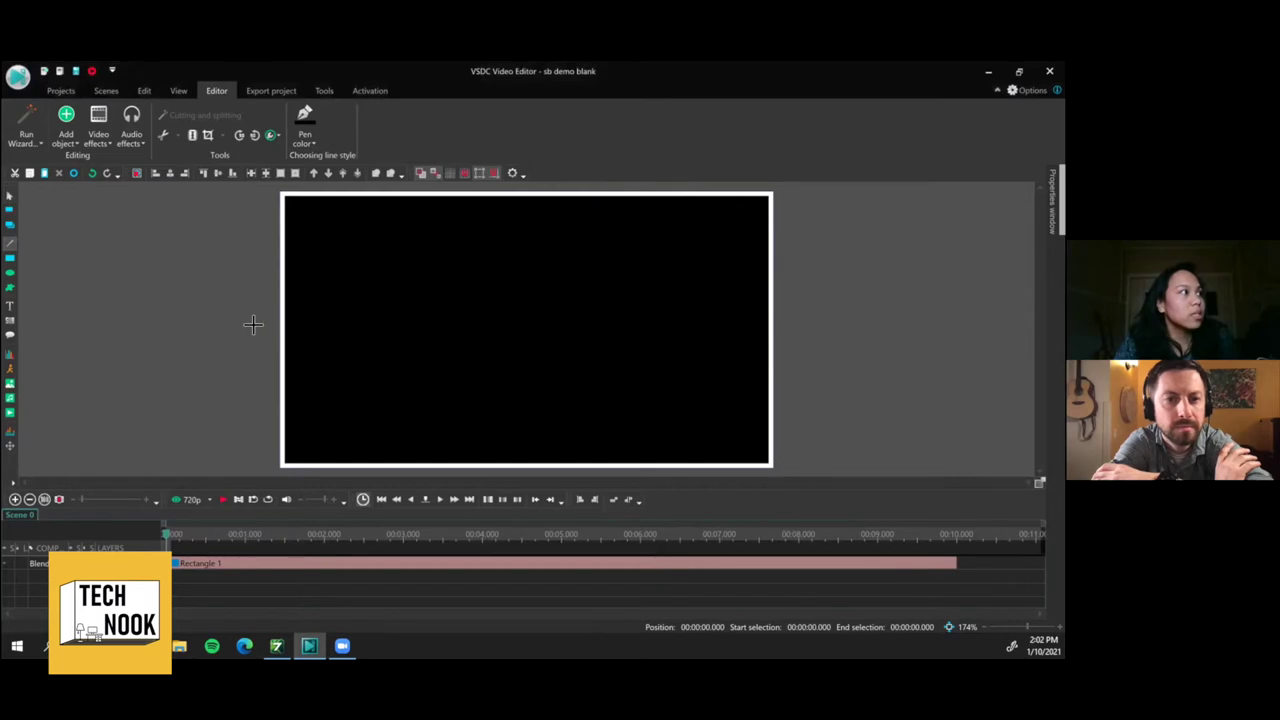
pyautogui.moveTo(264, 321); pyautogui.dragTo(754, 321)
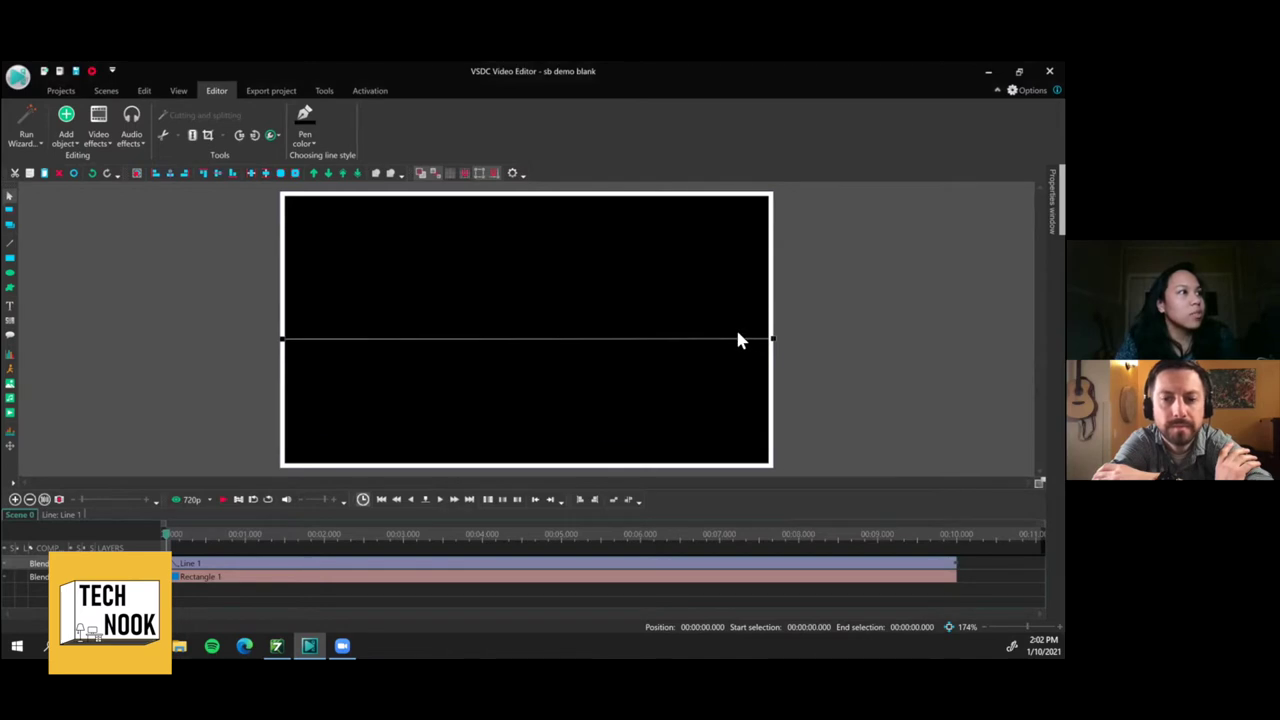
pyautogui.rightClick(737, 339)
pyautogui.click(813, 621)
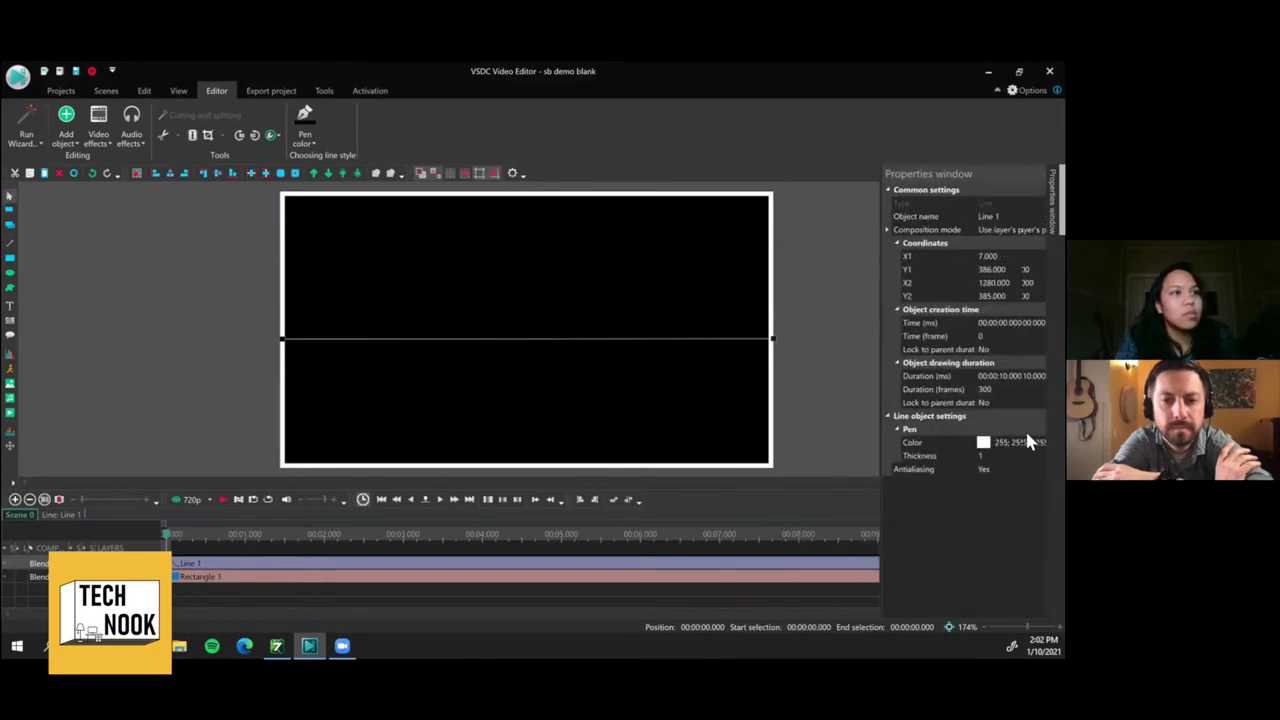
pyautogui.click(958, 443)
pyautogui.click(957, 455)
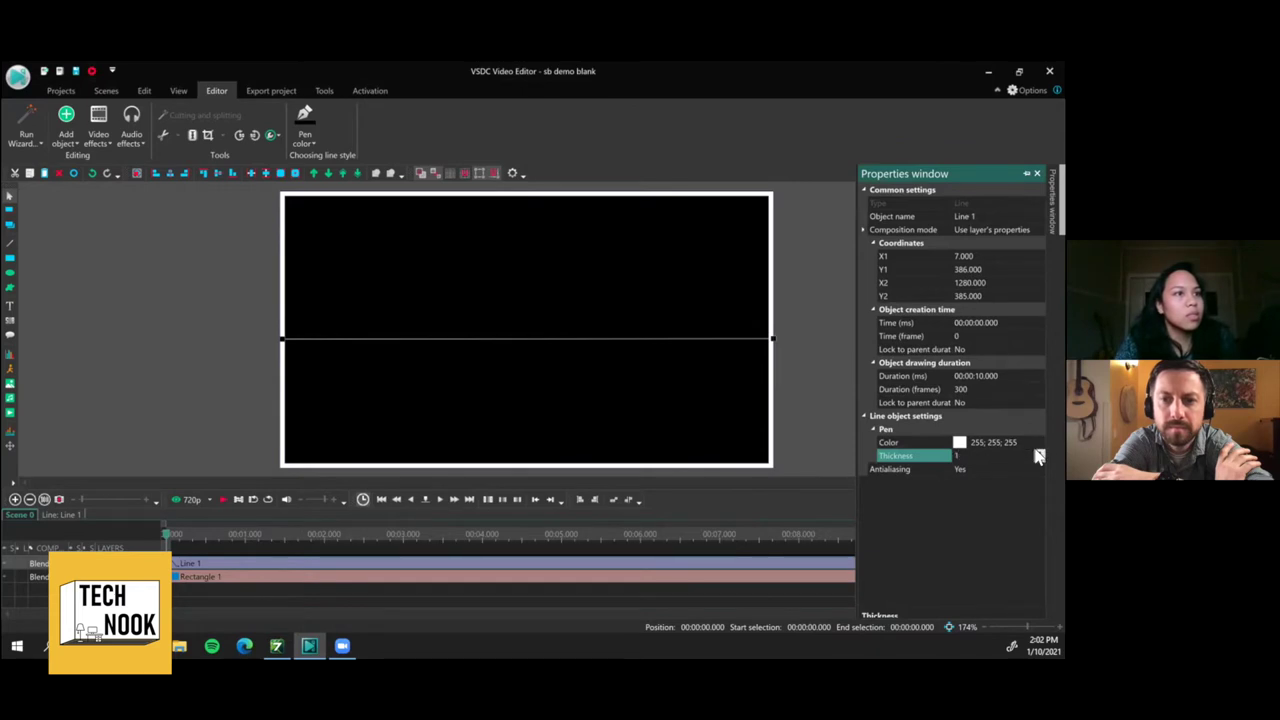
pyautogui.click(1039, 454)
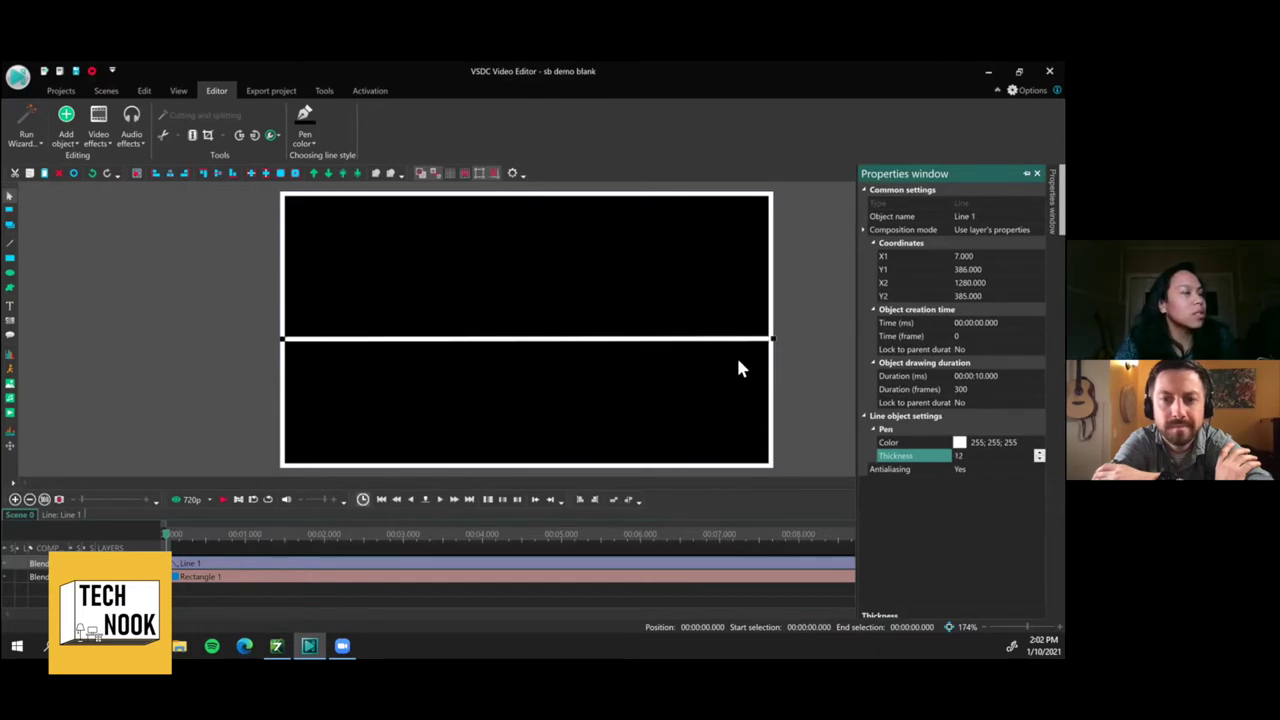
pyautogui.click(789, 366)
pyautogui.moveTo(503, 340); pyautogui.dragTo(490, 317)
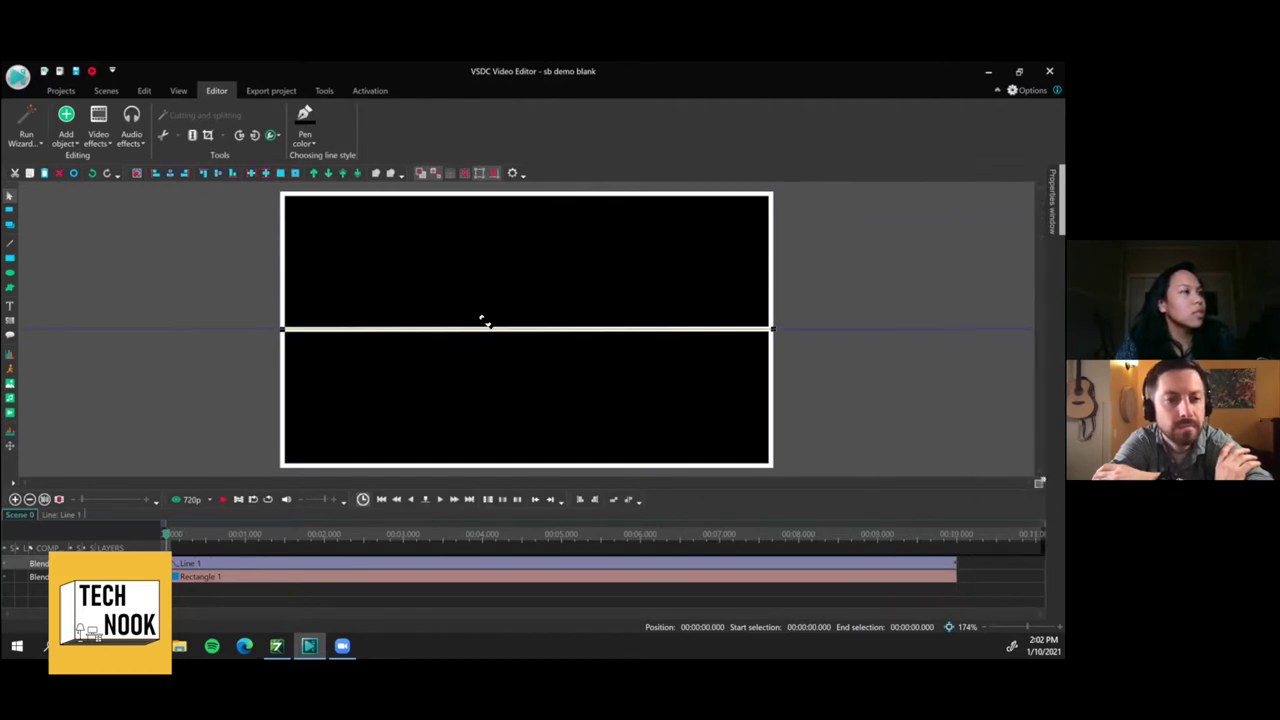
pyautogui.moveTo(483, 320)
pyautogui.mouseDown()
pyautogui.moveTo(491, 289)
pyautogui.moveTo(495, 328)
pyautogui.mouseUp()
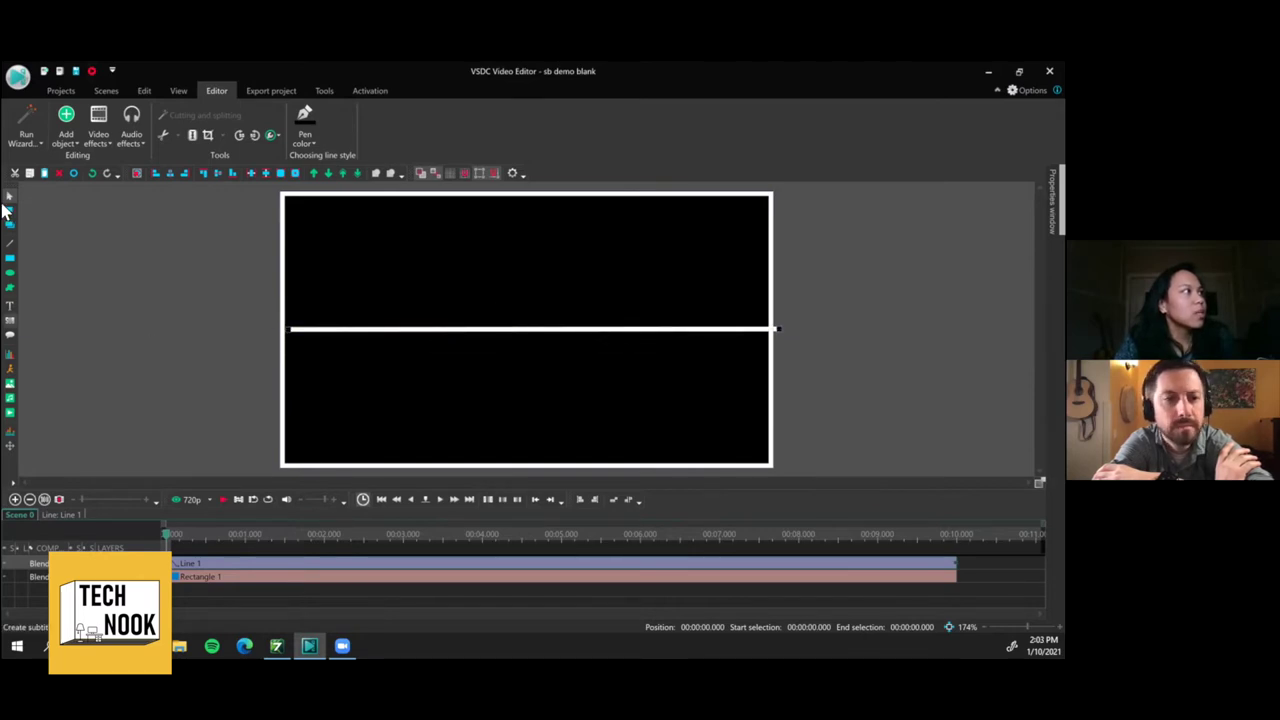
# Draw a vertical line from the frame's top edge to its bottom, down the middle
pyautogui.click(10, 243)
pyautogui.click(657, 417)
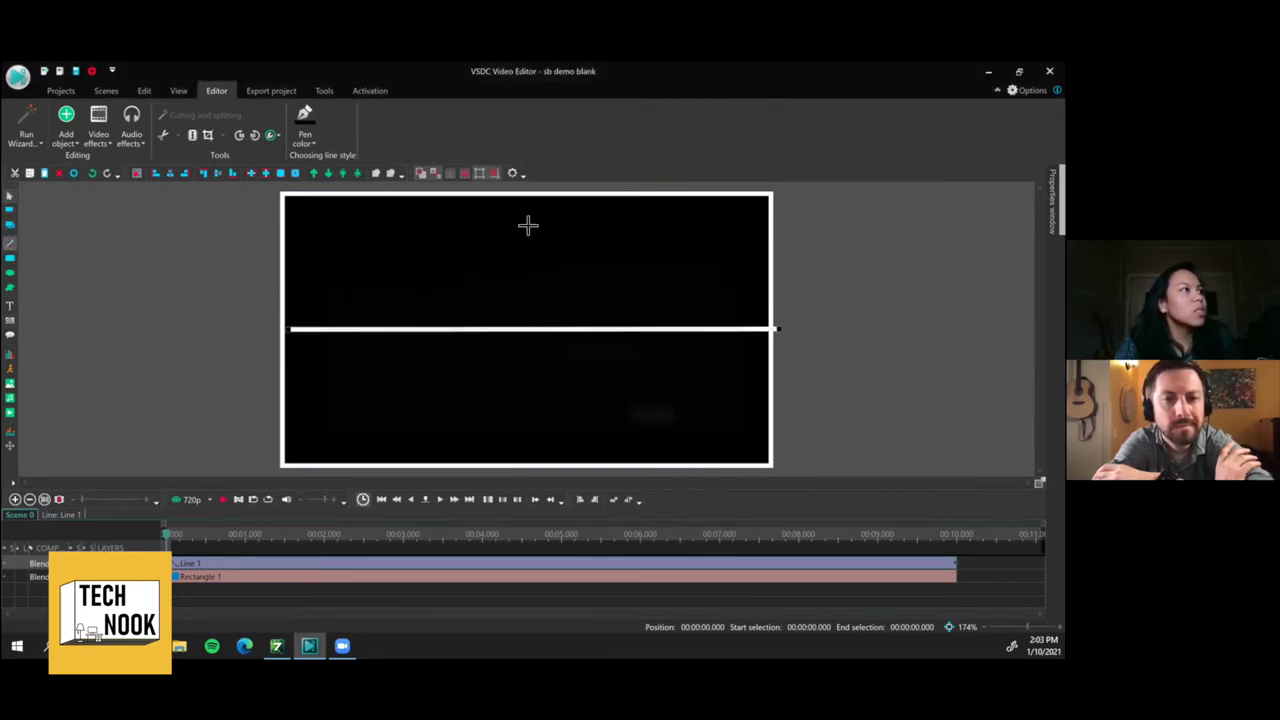
pyautogui.moveTo(526, 195); pyautogui.dragTo(509, 452)
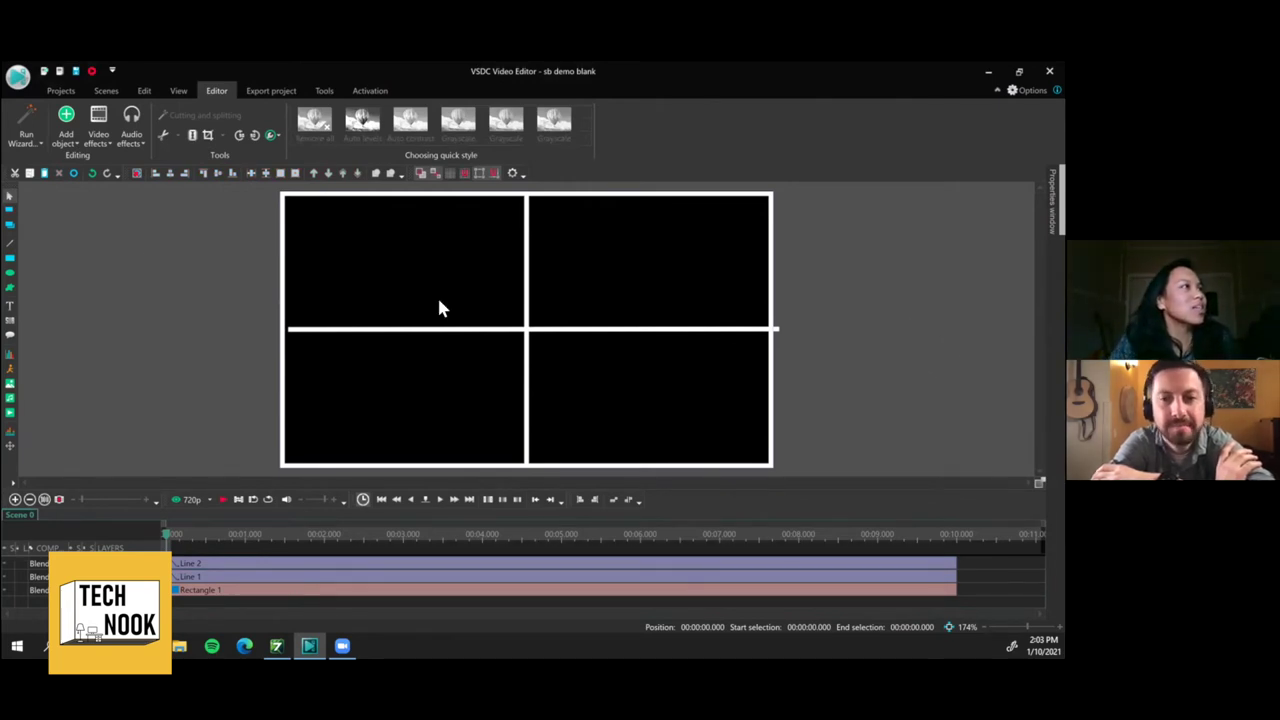
pyautogui.click(555, 318)
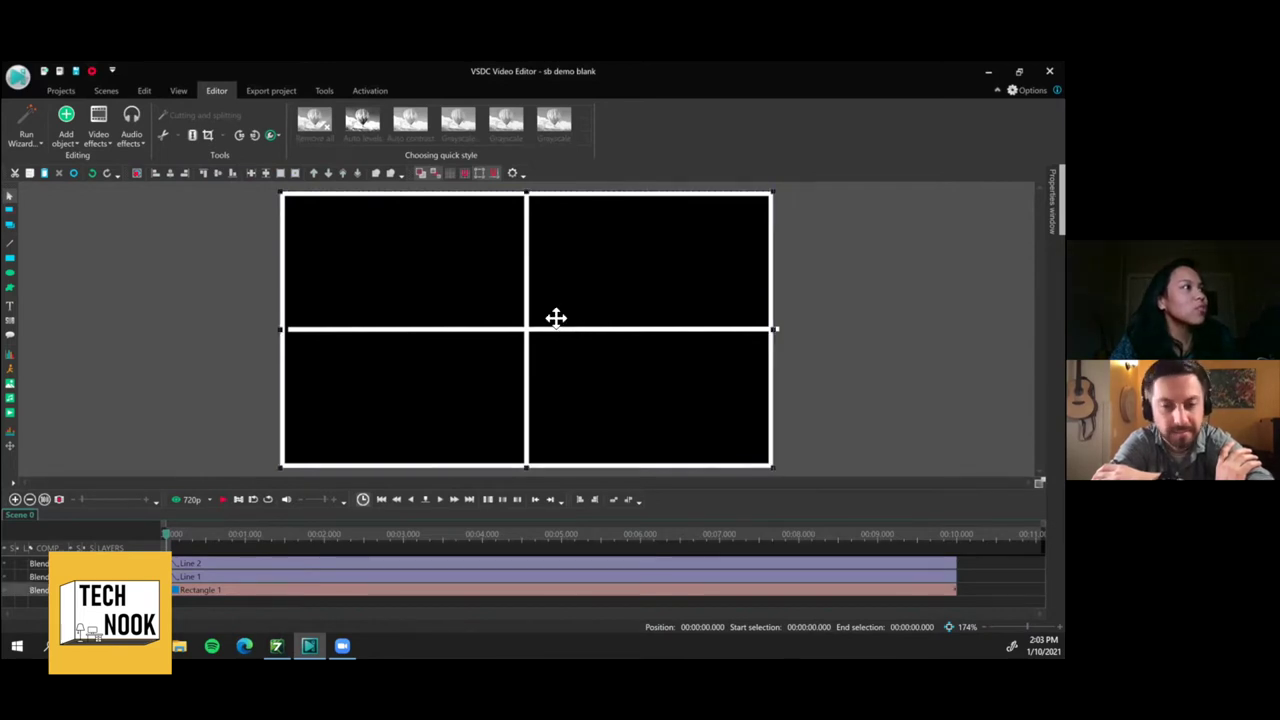
pyautogui.click(855, 378)
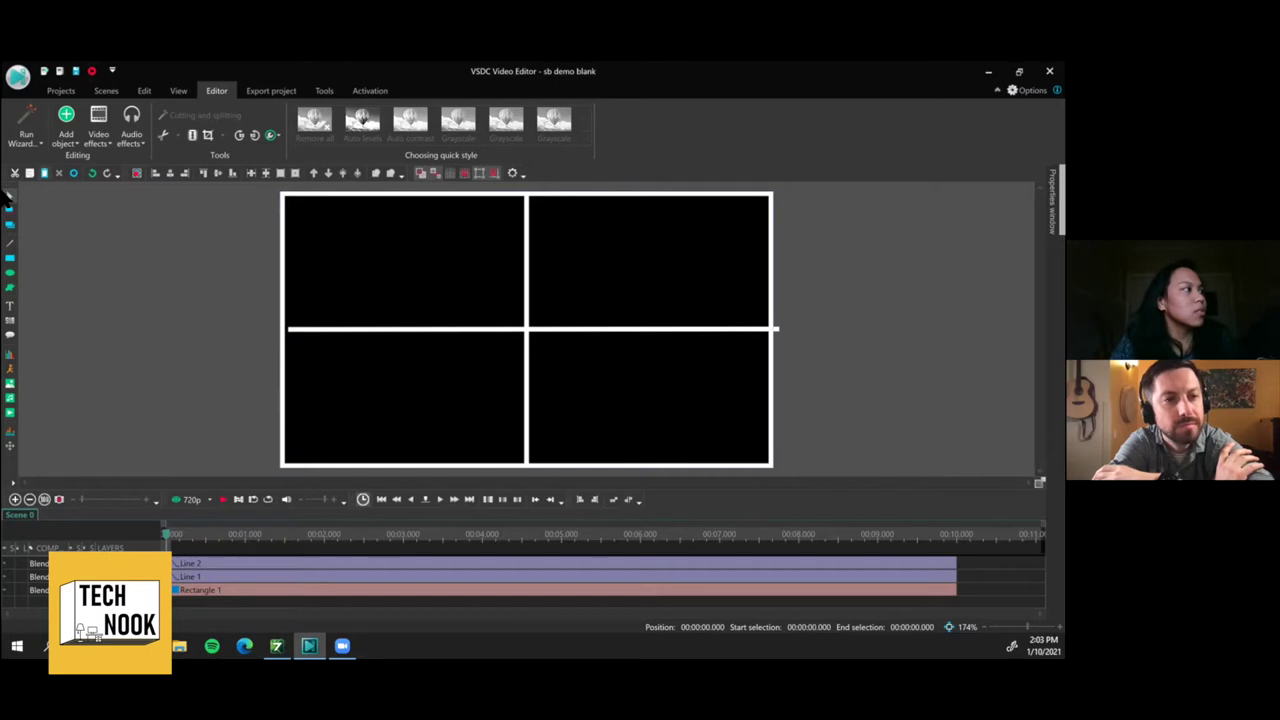
pyautogui.click(9, 418)
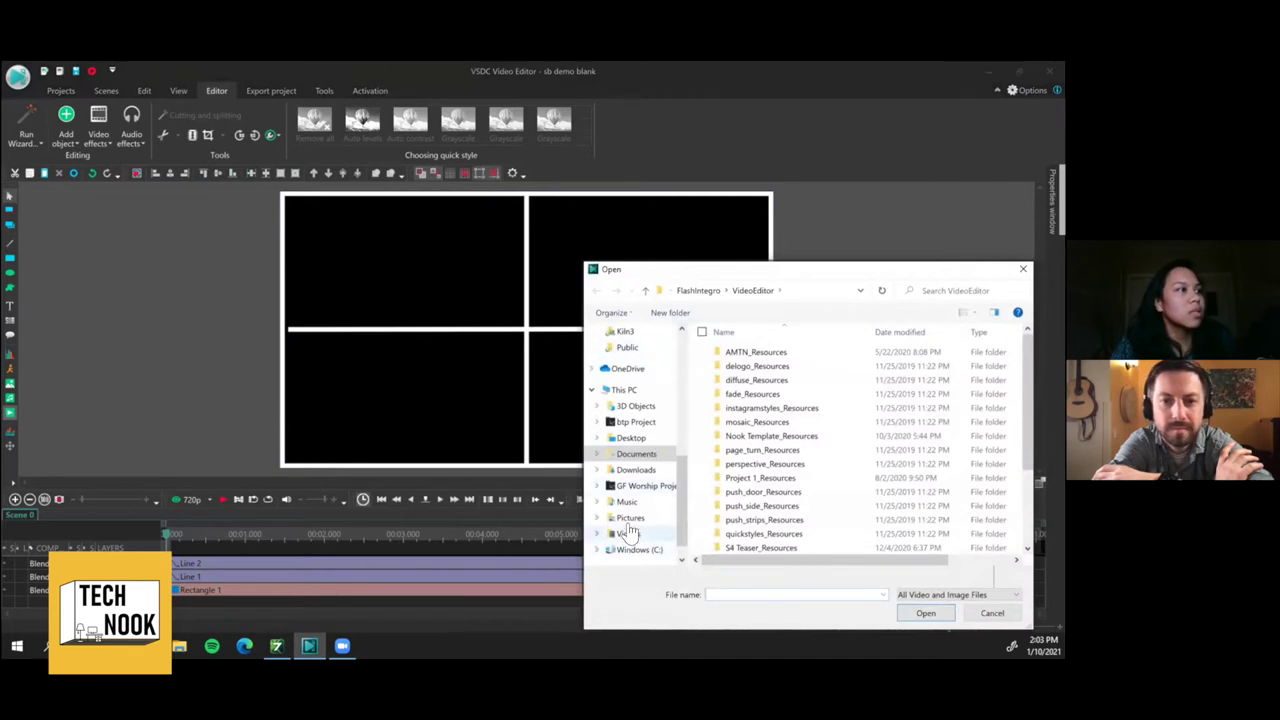
pyautogui.click(598, 533)
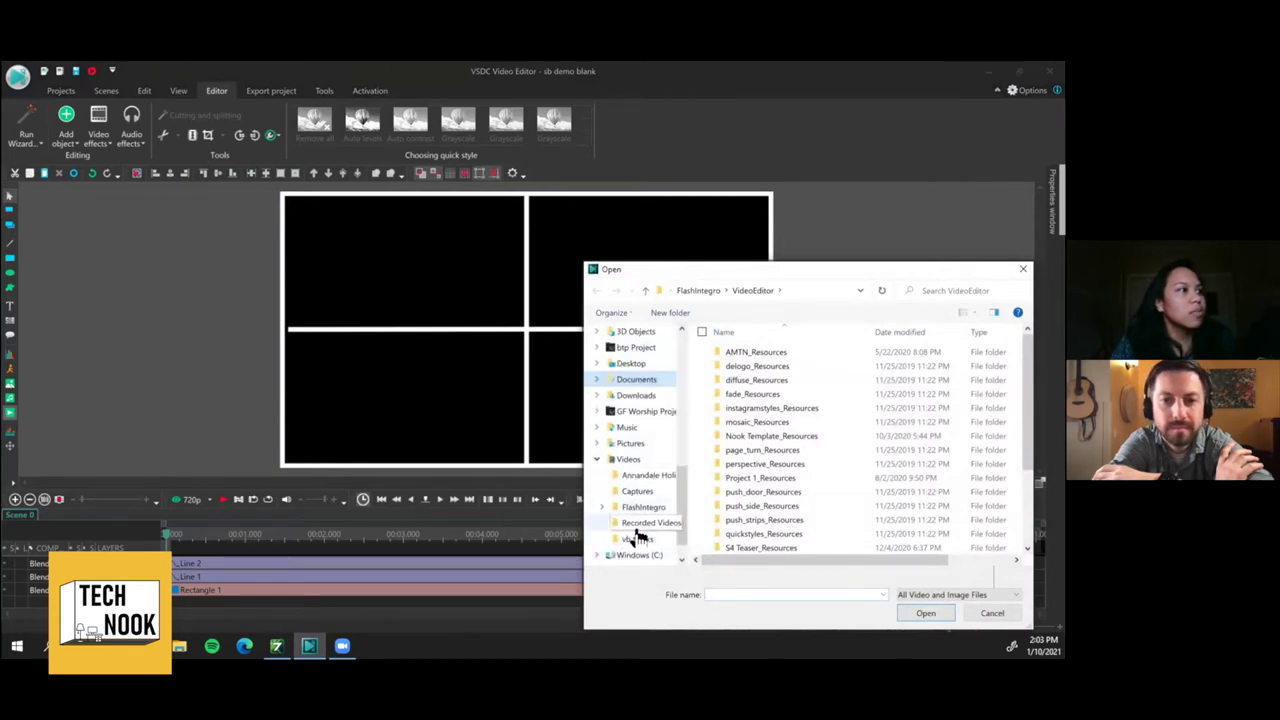
pyautogui.click(637, 539)
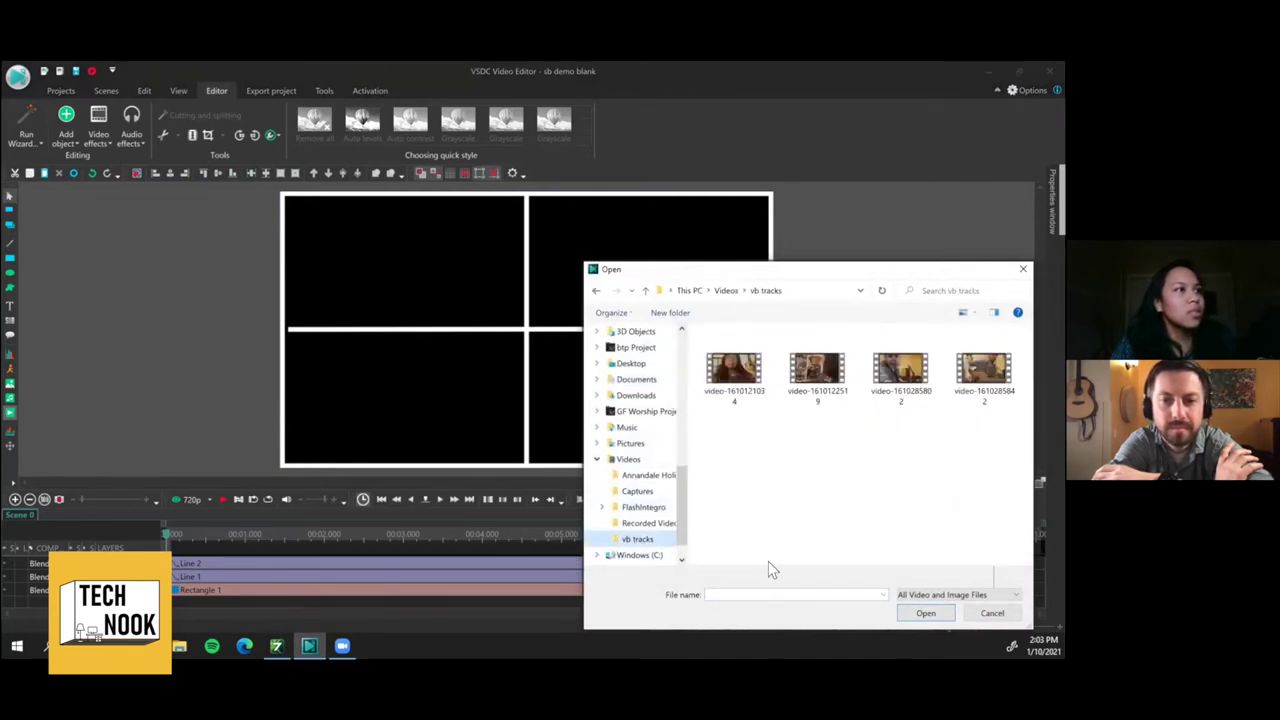
pyautogui.click(740, 371)
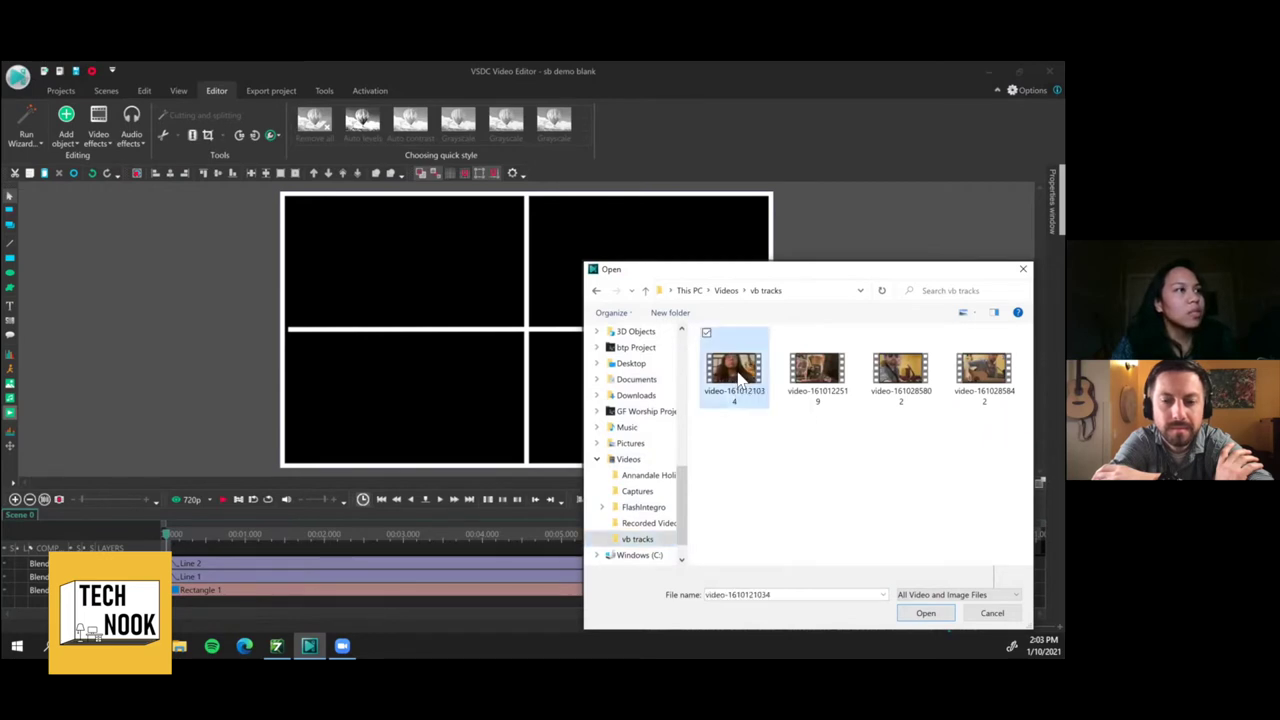
pyautogui.click(925, 614)
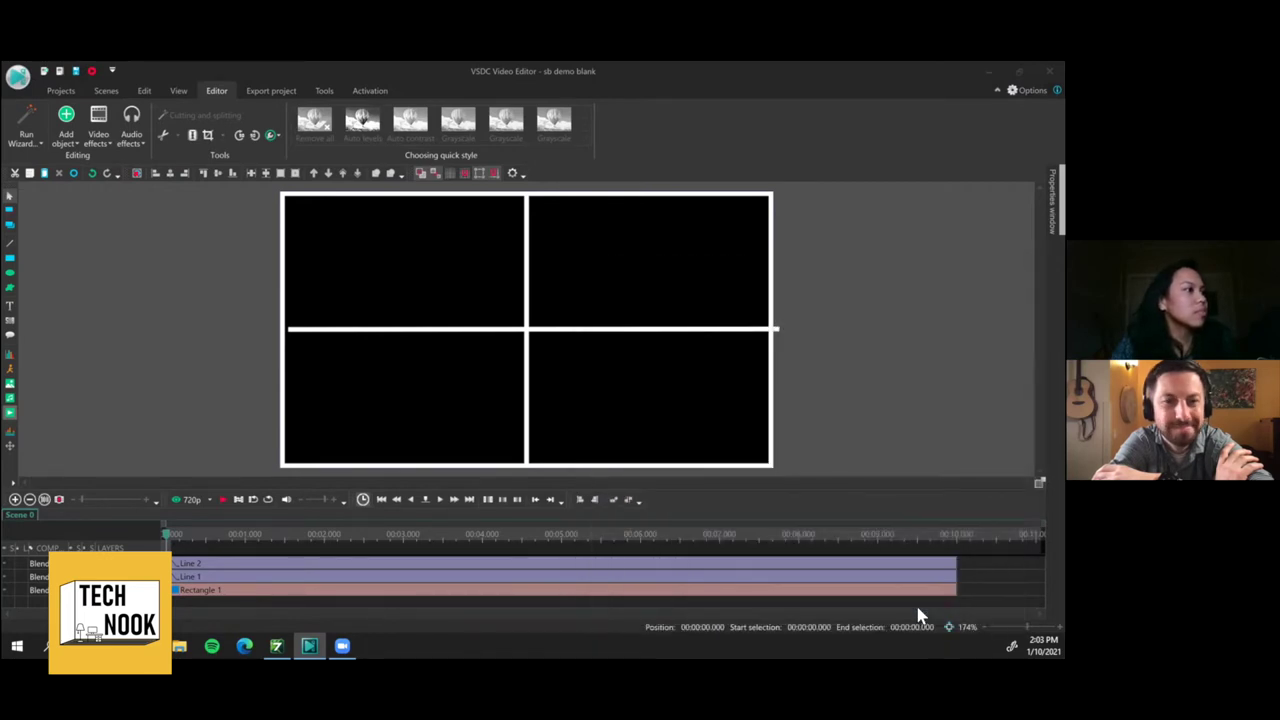
pyautogui.click(652, 412)
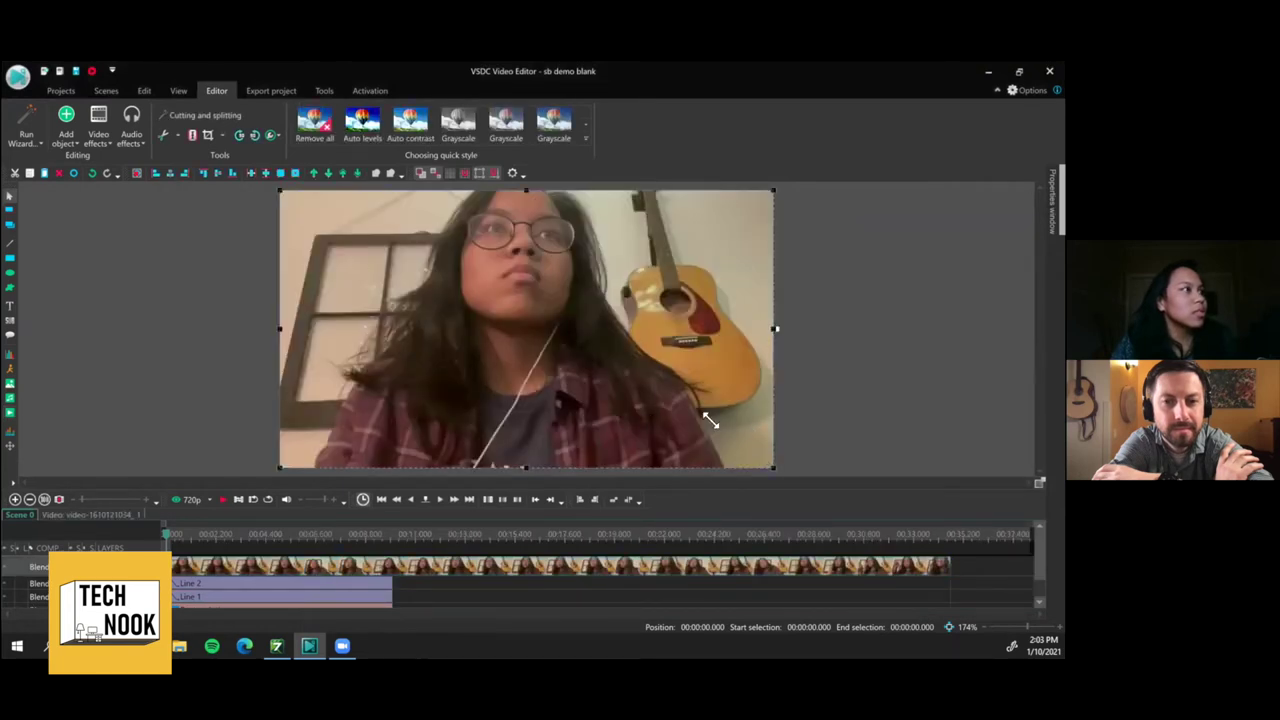
pyautogui.moveTo(710, 420); pyautogui.dragTo(480, 294)
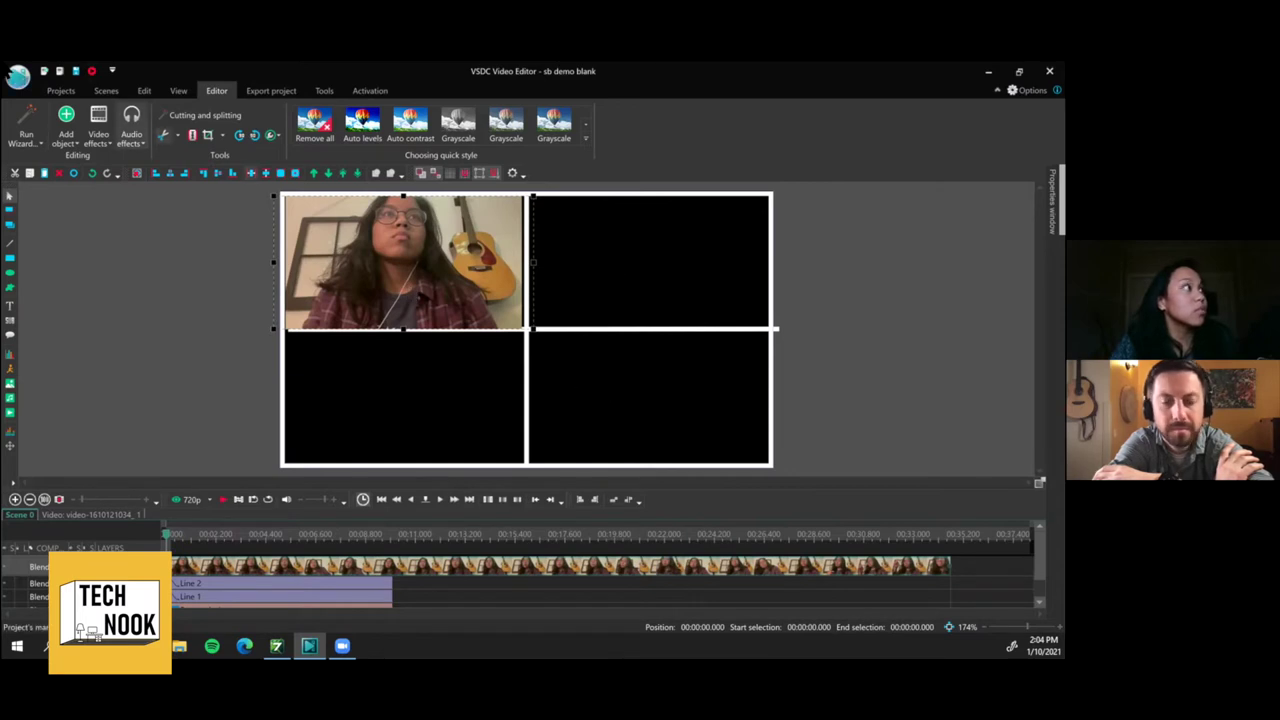
pyautogui.click(16, 80)
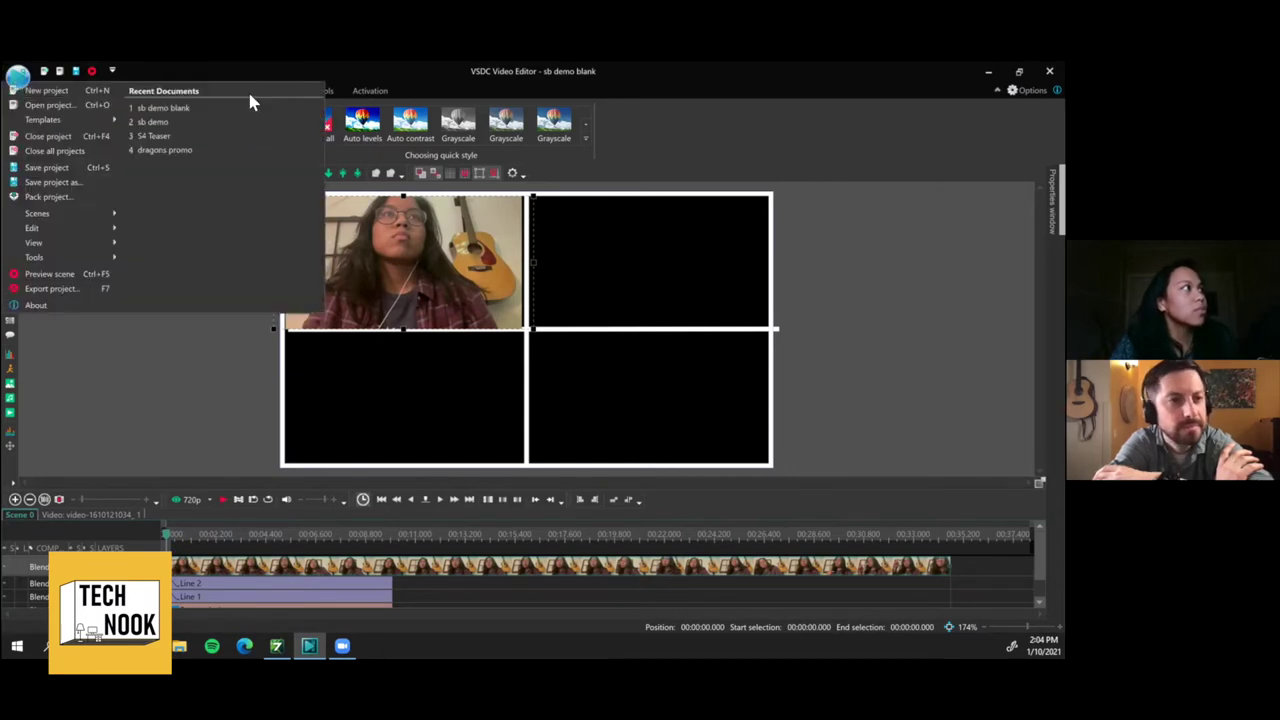
# Open the recent 'sb demo' project, jump to 17.633 s, and resize the preview and timeline panels
pyautogui.click(165, 122)
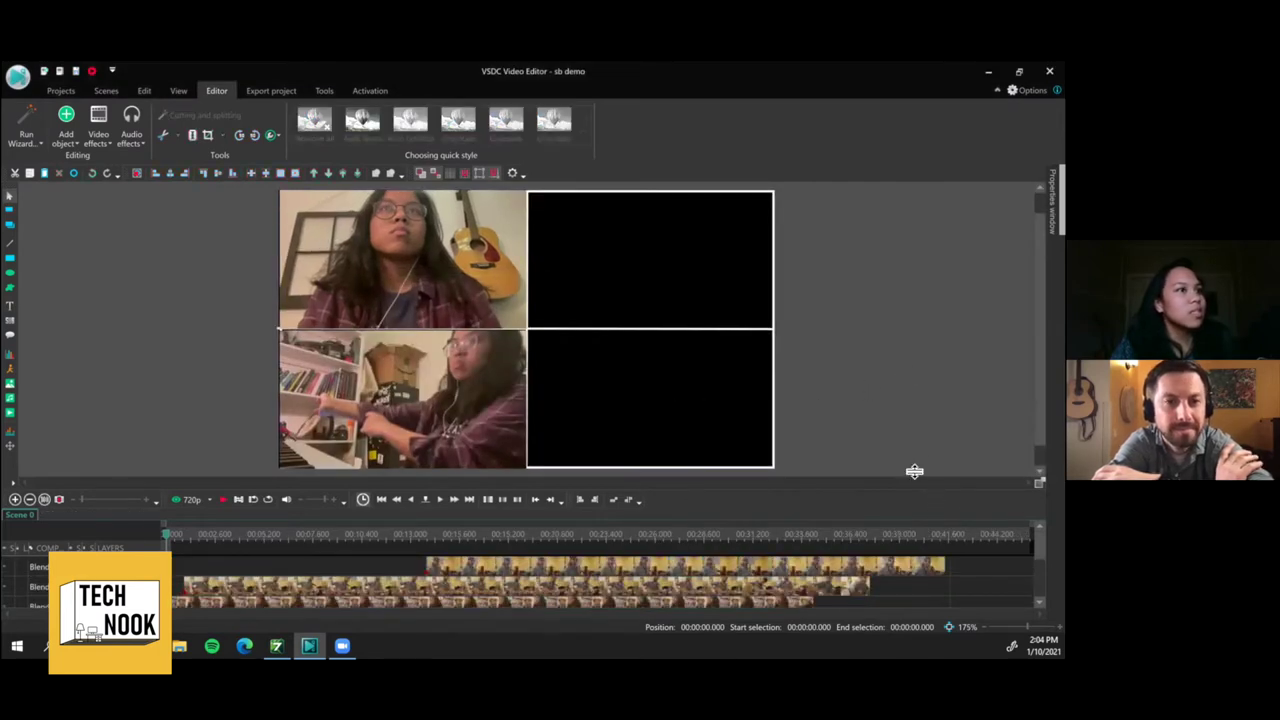
pyautogui.moveTo(914, 469); pyautogui.dragTo(903, 417)
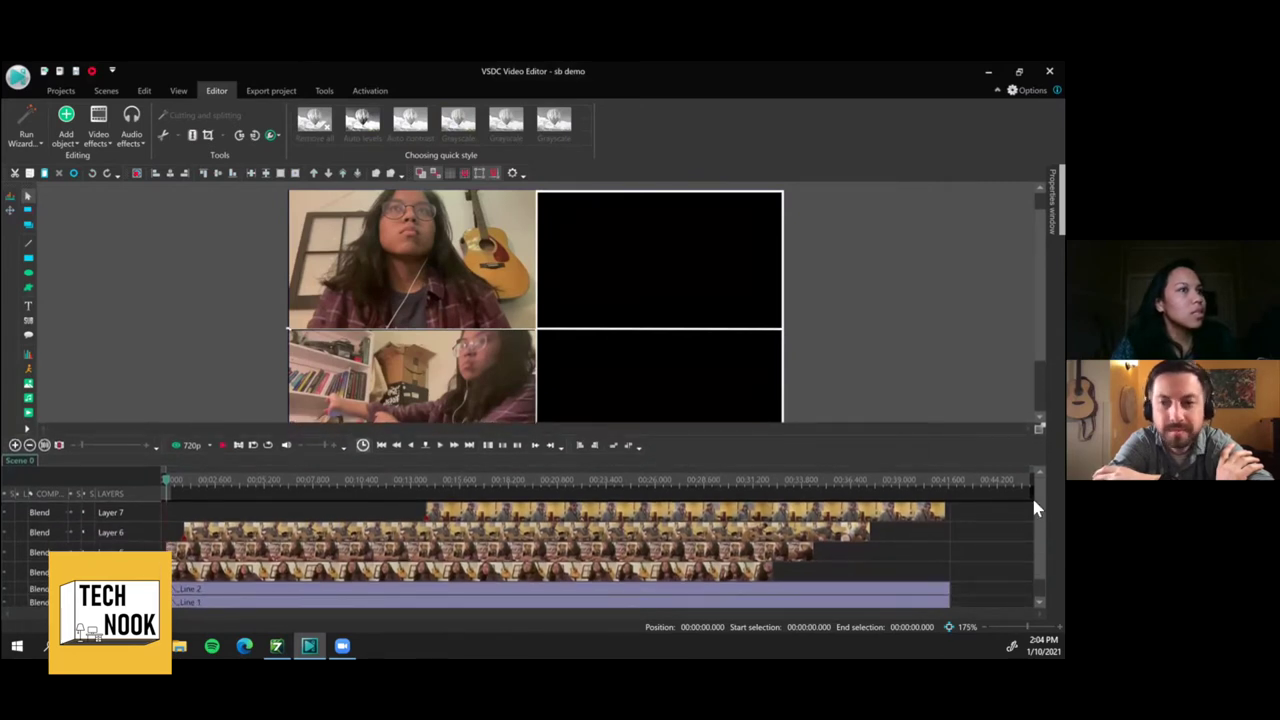
pyautogui.click(491, 483)
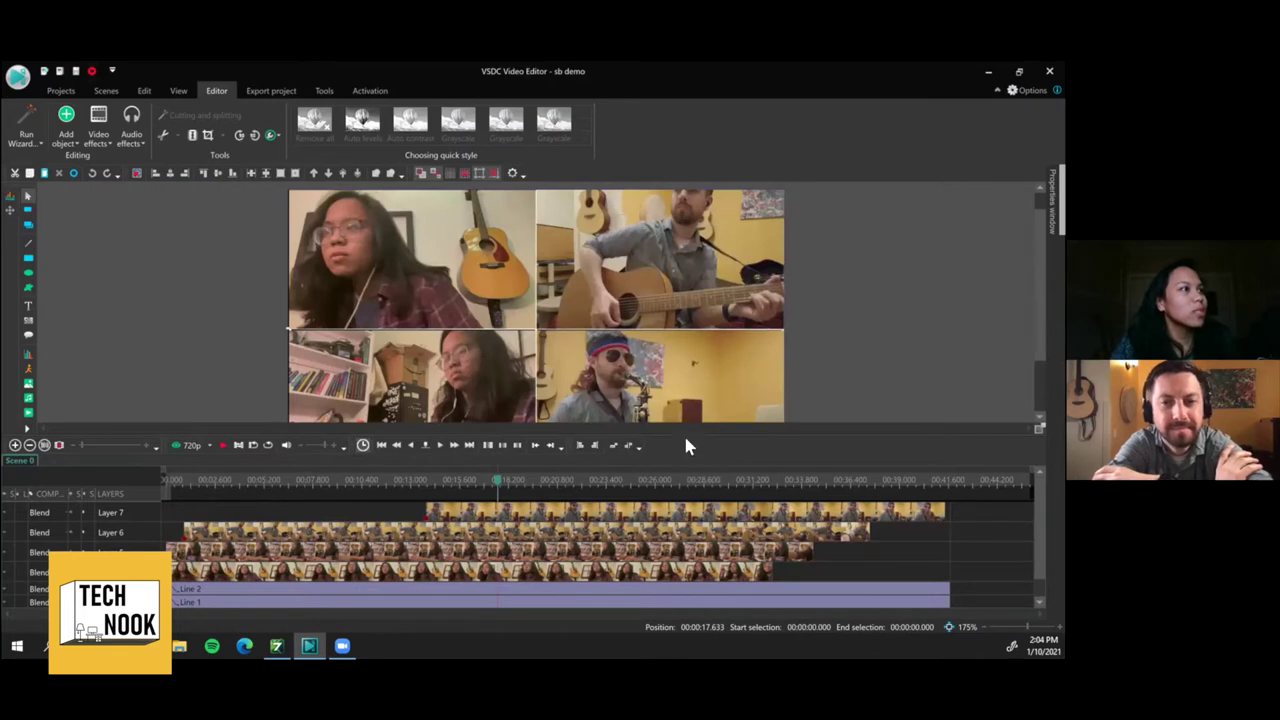
pyautogui.moveTo(684, 429); pyautogui.dragTo(655, 506)
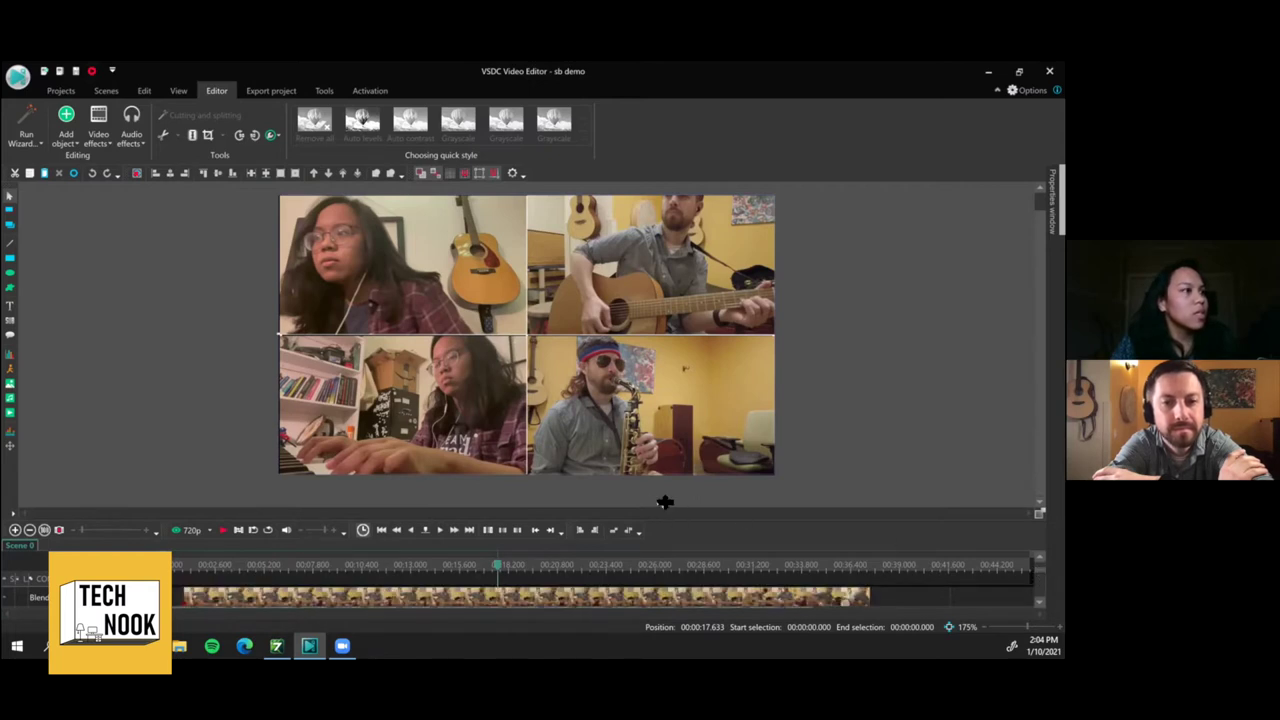
pyautogui.moveTo(663, 503); pyautogui.dragTo(444, 482)
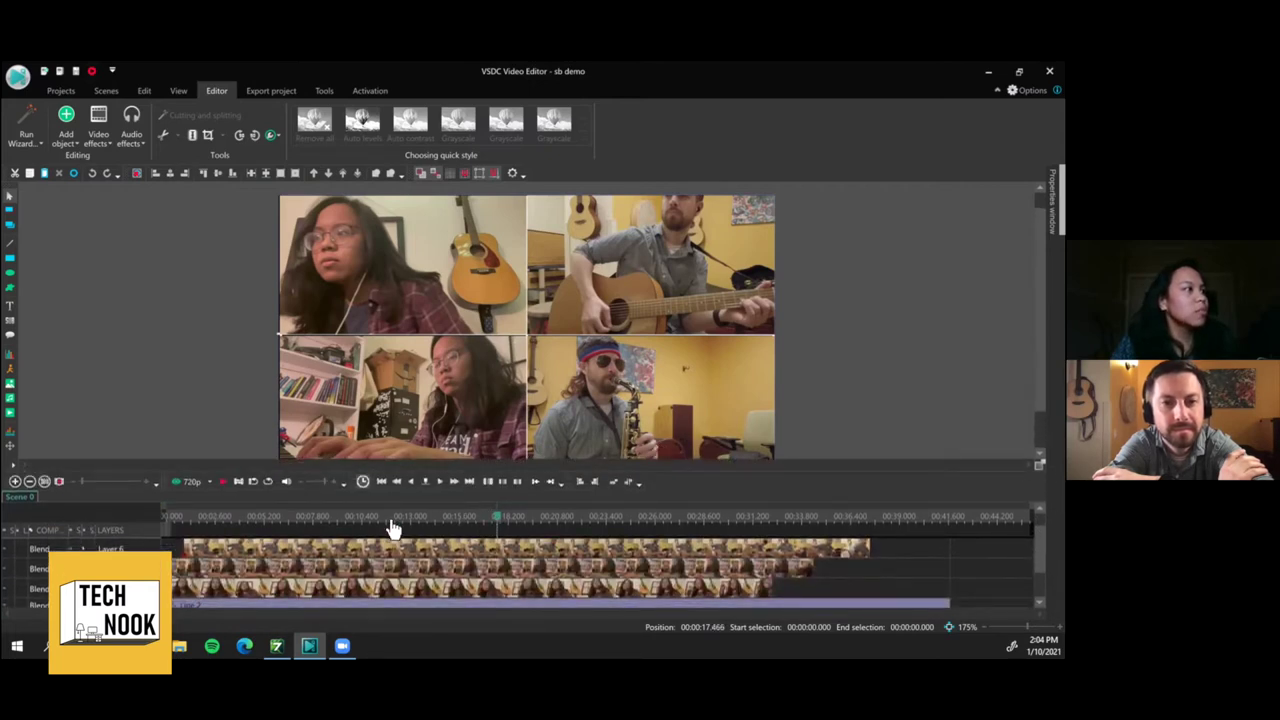
pyautogui.press('Home')
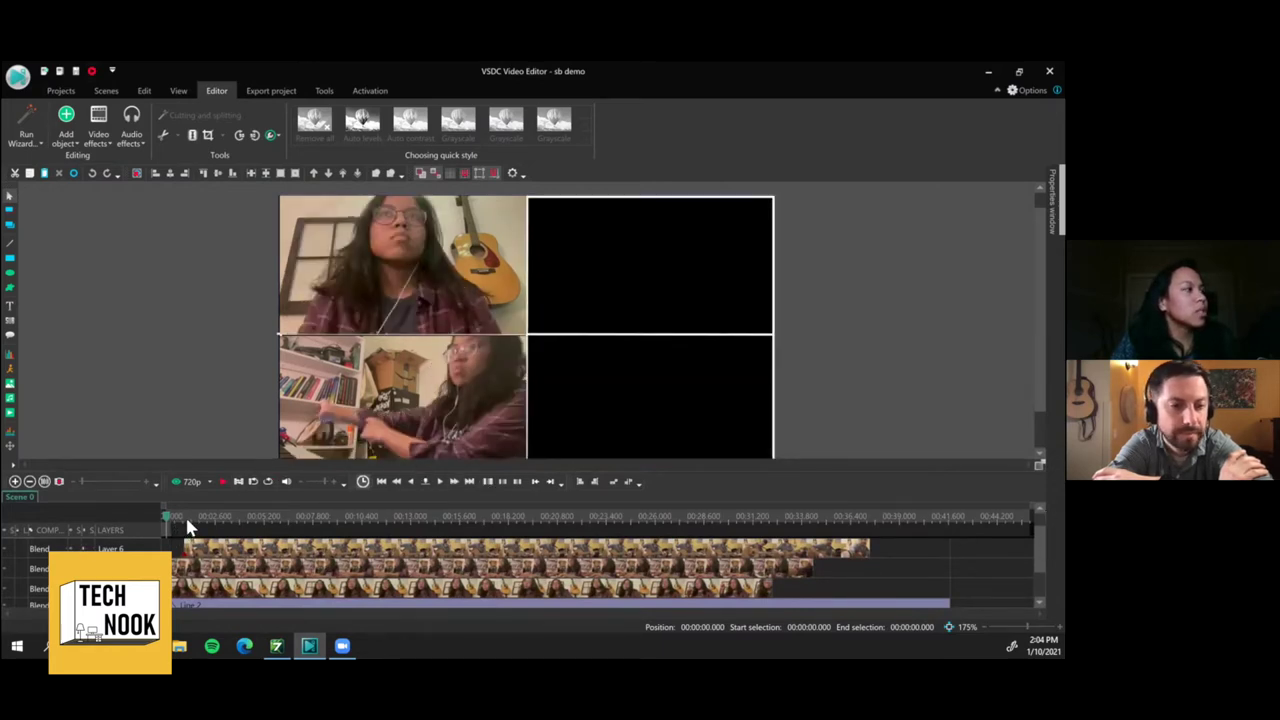
pyautogui.scroll(1, 1040, 550)
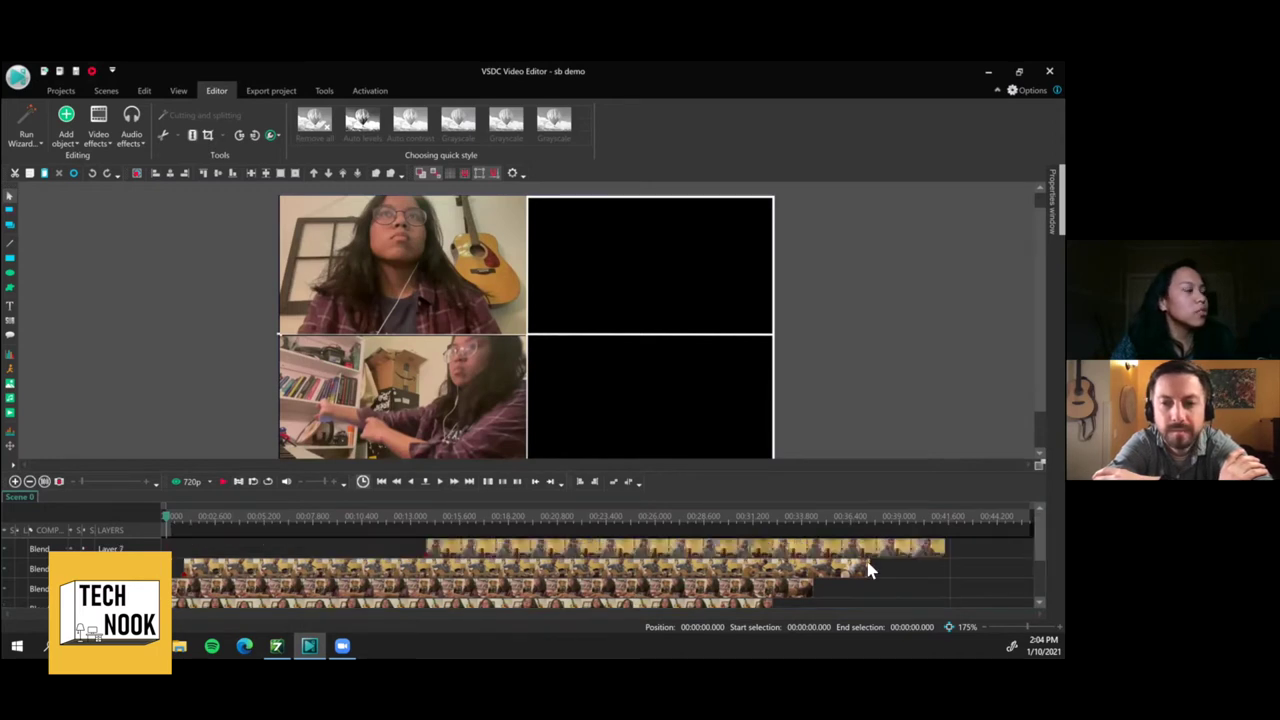
pyautogui.click(219, 481)
pyautogui.click(220, 481)
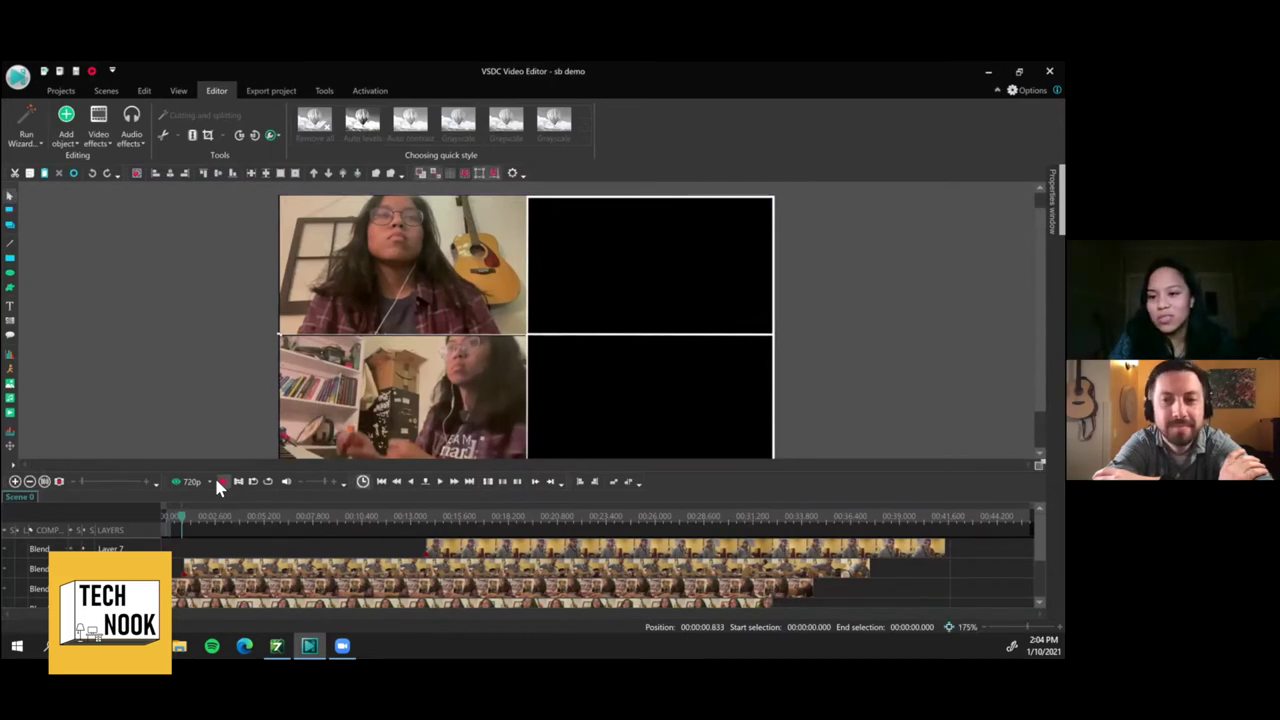
pyautogui.click(213, 482)
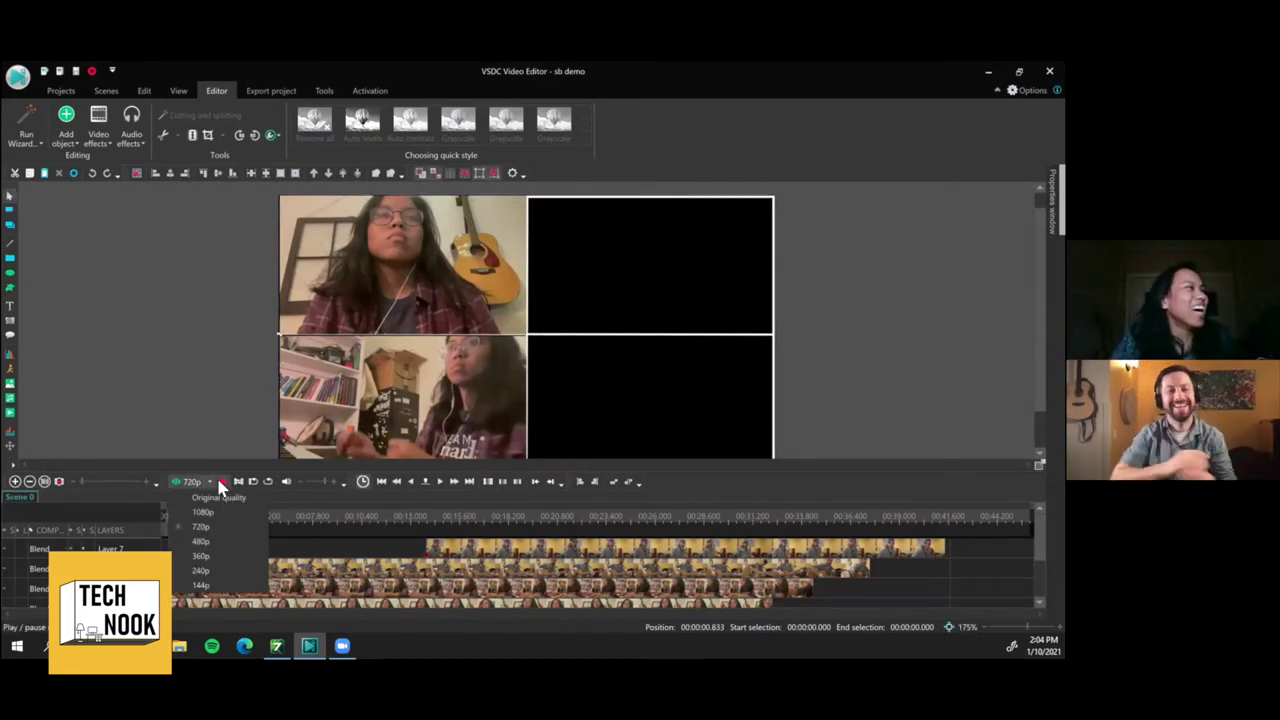
pyautogui.click(219, 482)
pyautogui.click(219, 482)
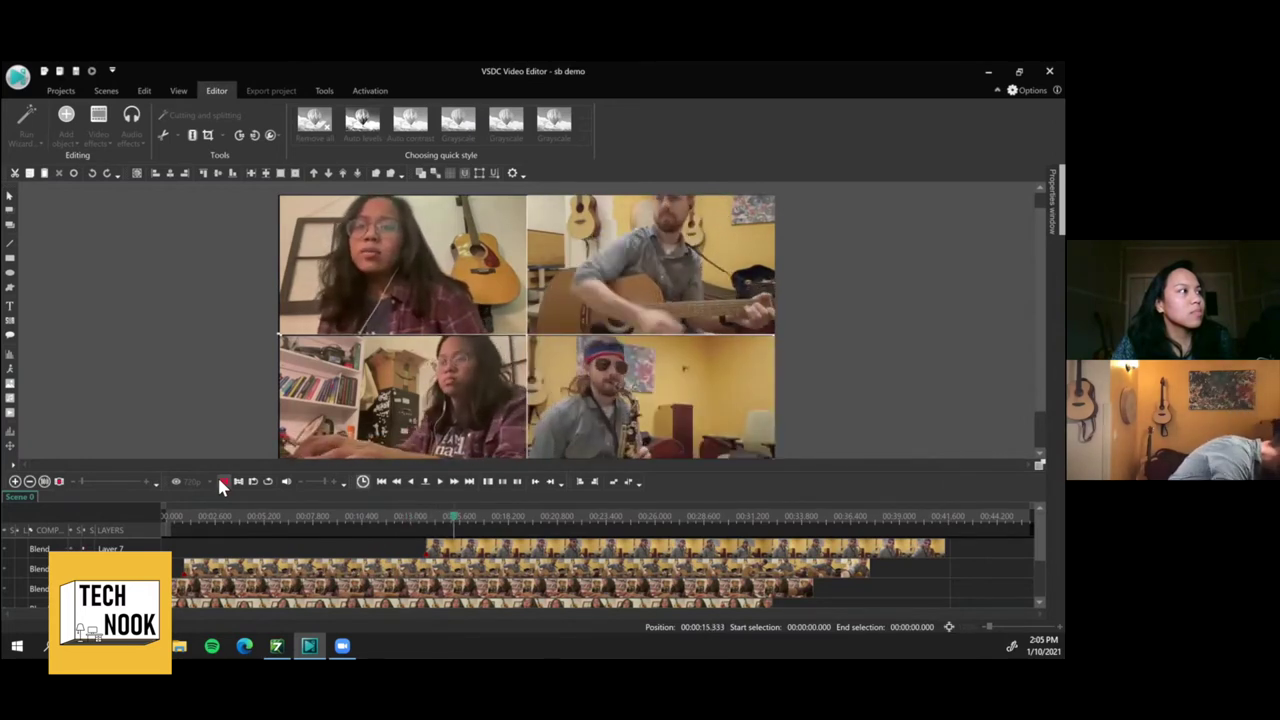
# Stop playback and move the playhead back to 13.333 s
pyautogui.press('space')
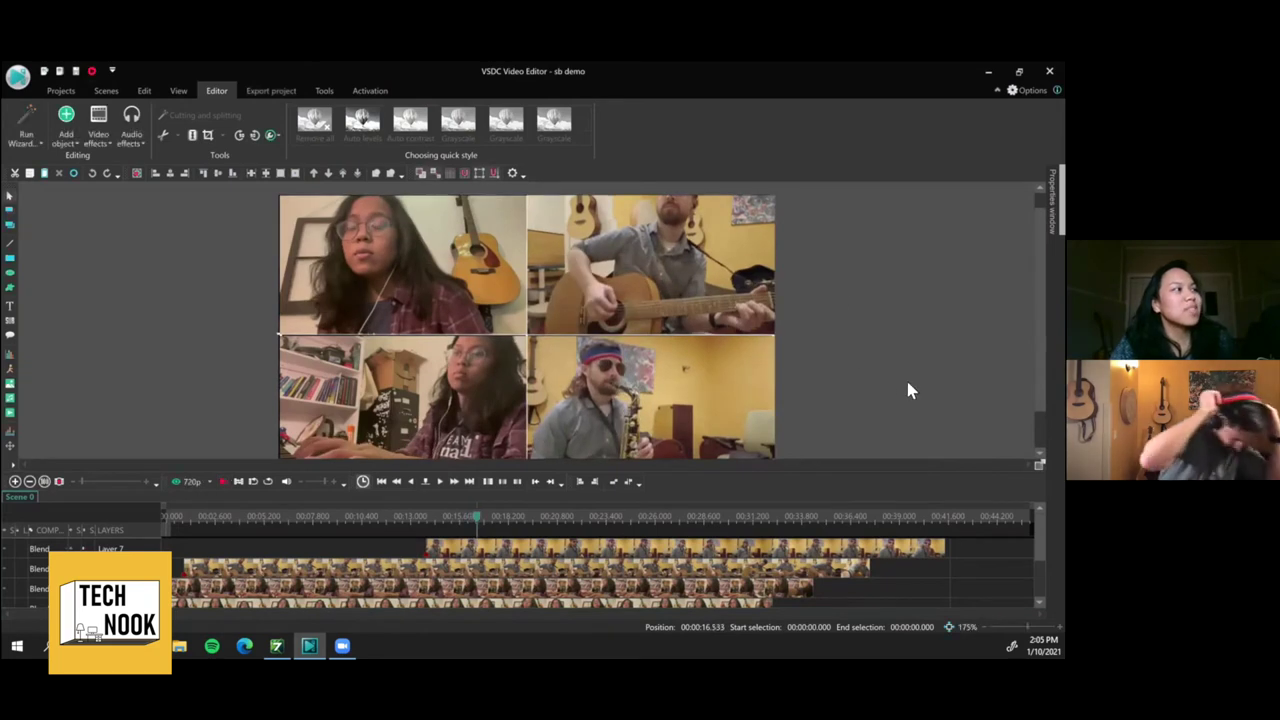
pyautogui.moveTo(1038, 275); pyautogui.dragTo(1038, 287)
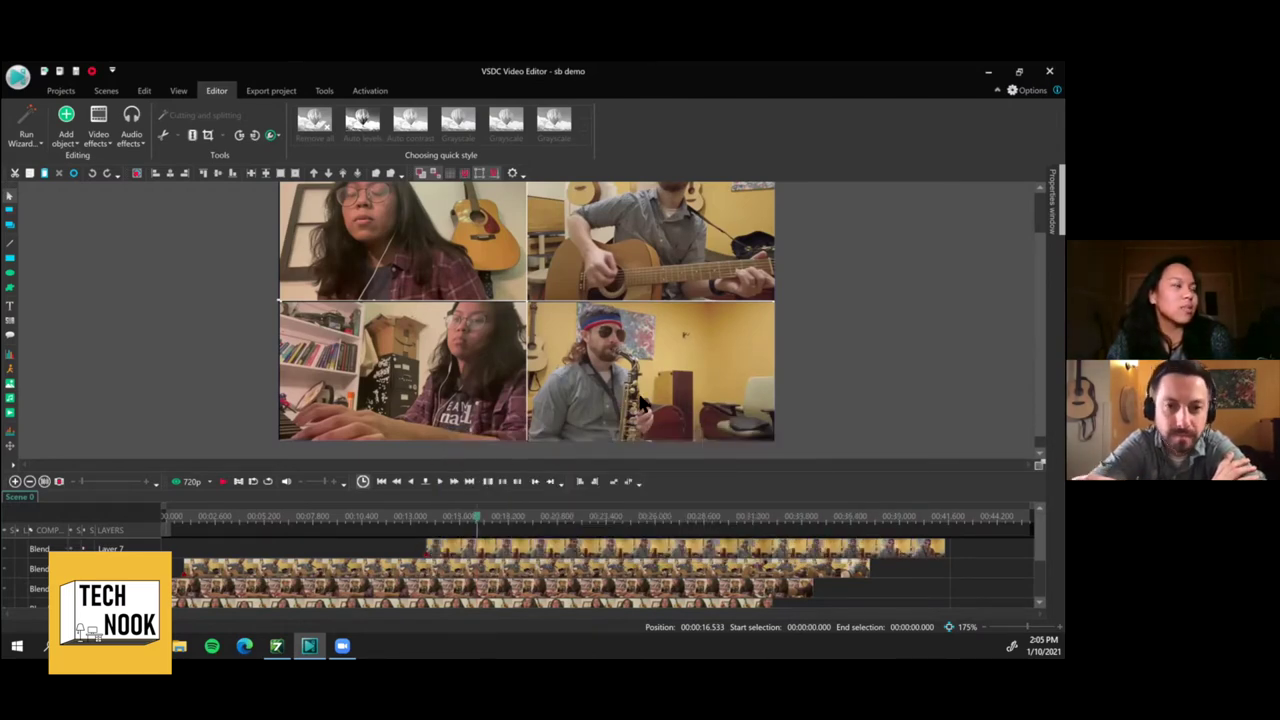
pyautogui.click(418, 517)
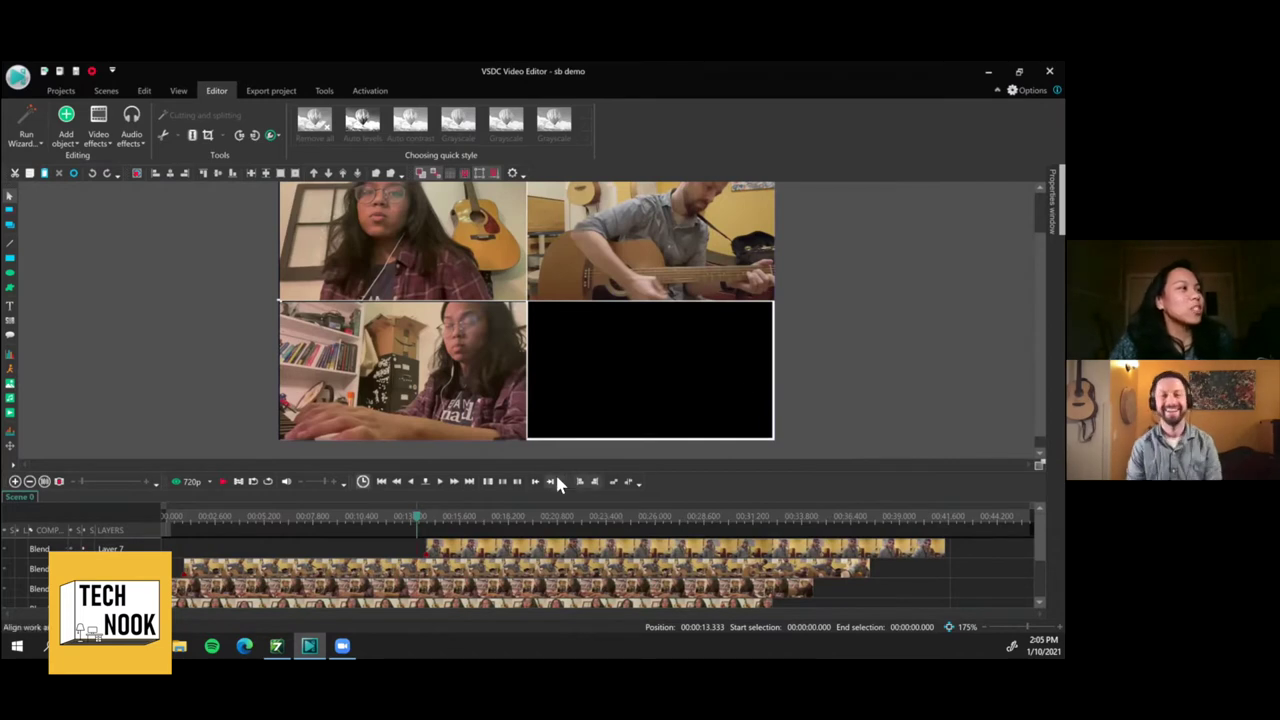
# Add a FadeIn effect to the saxophone clip, stretch it longer, and return to Scene 0
pyautogui.click(438, 552)
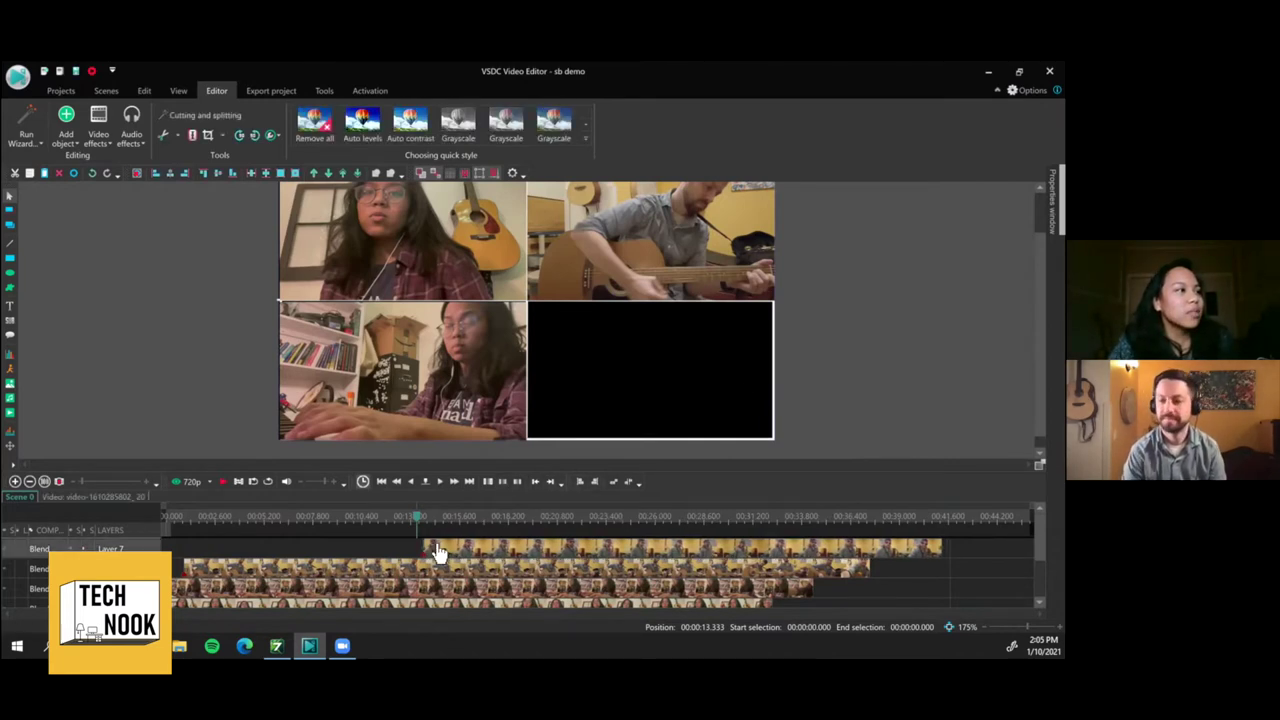
pyautogui.moveTo(440, 553)
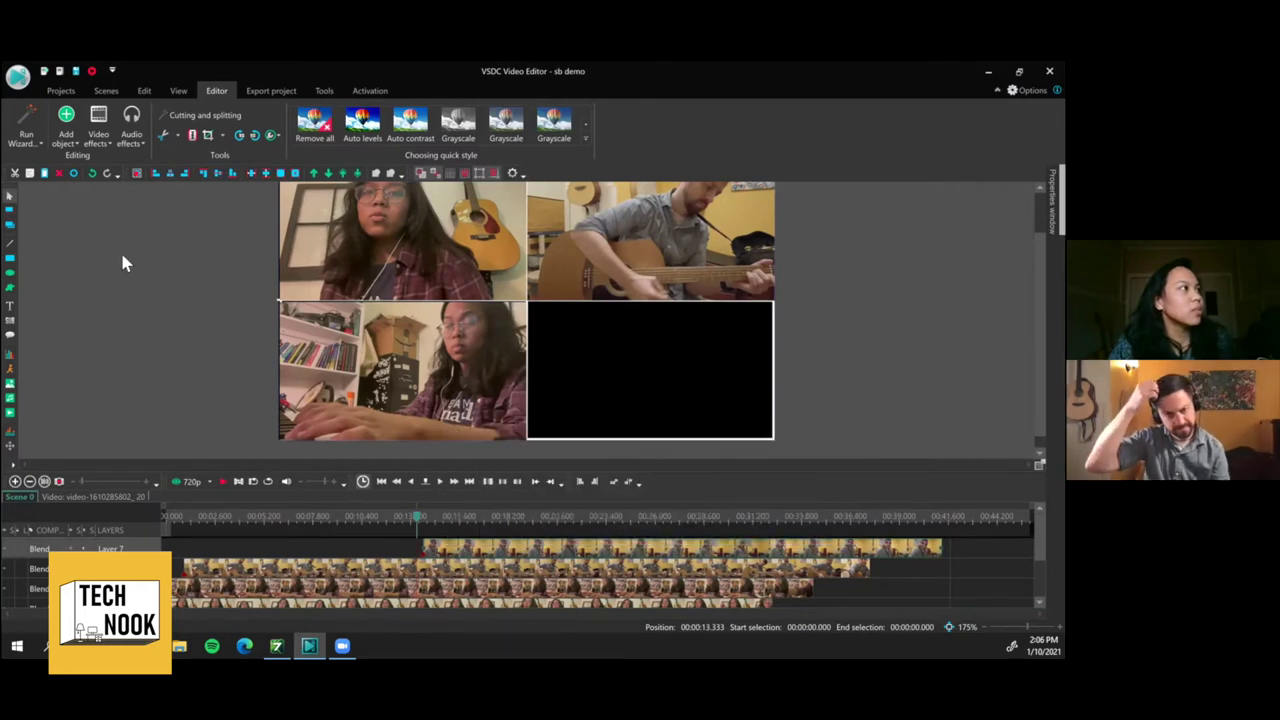
pyautogui.click(99, 140)
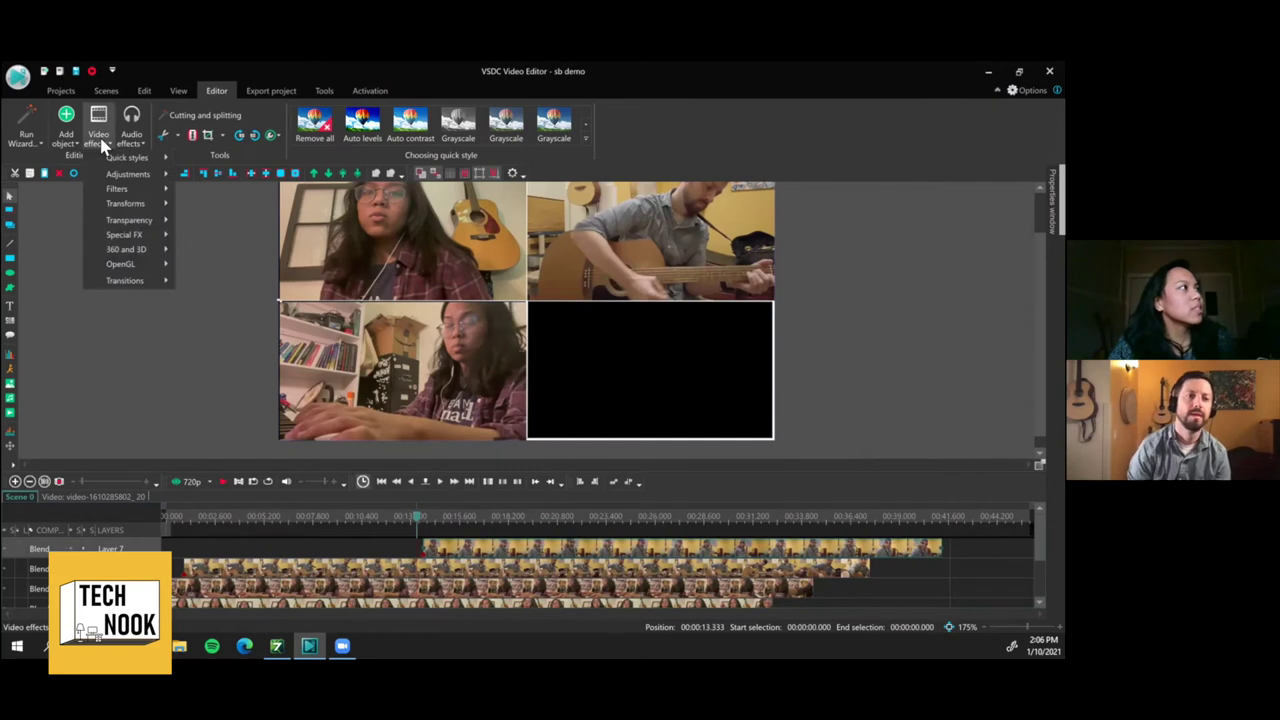
pyautogui.moveTo(160, 219)
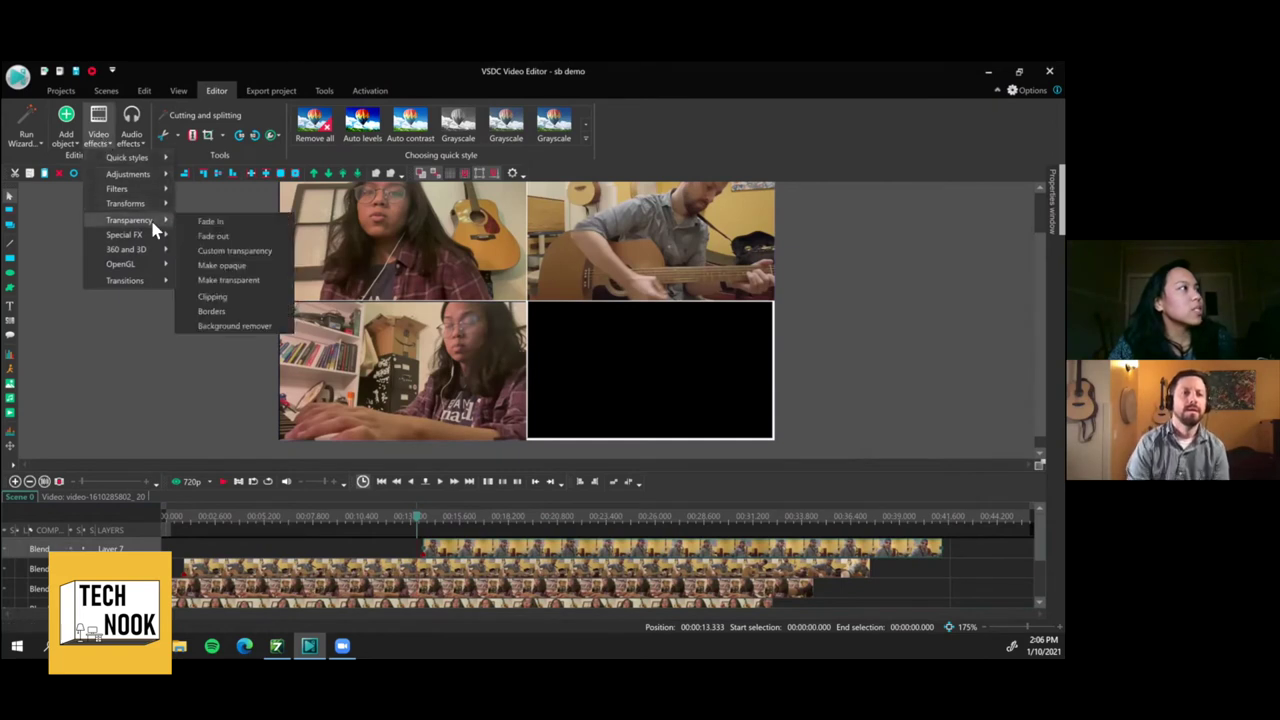
pyautogui.click(224, 221)
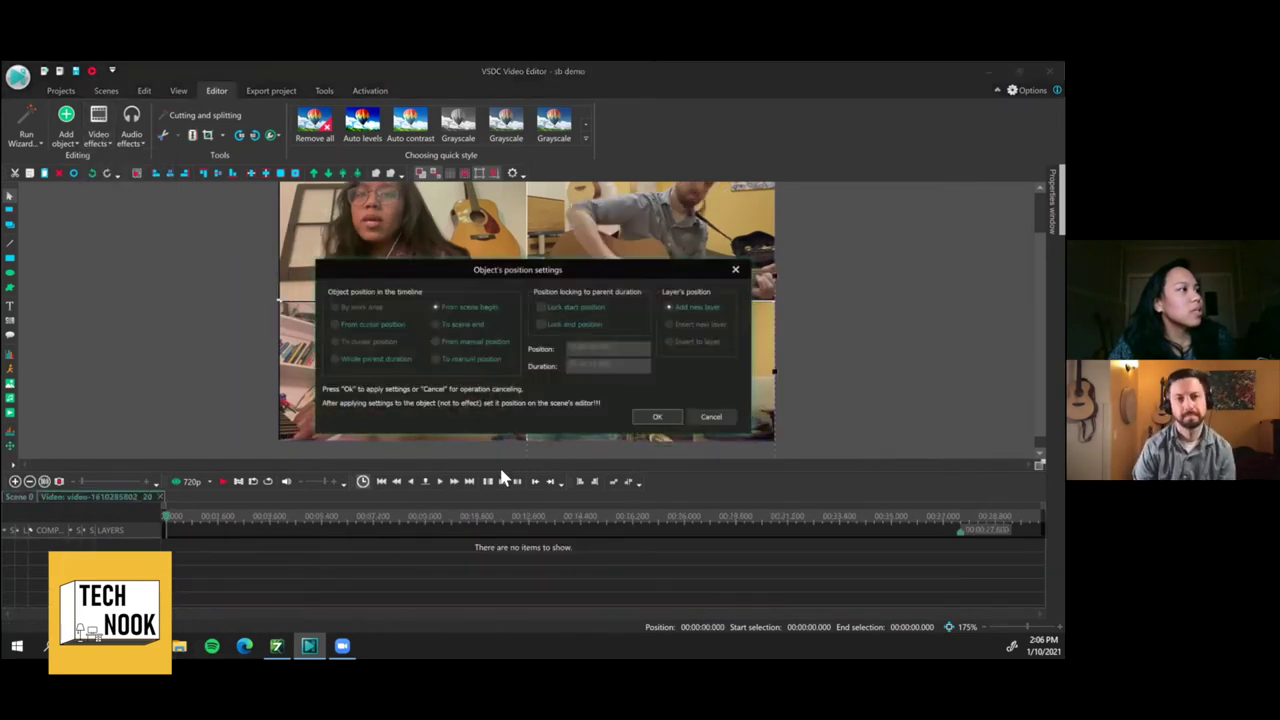
pyautogui.click(660, 417)
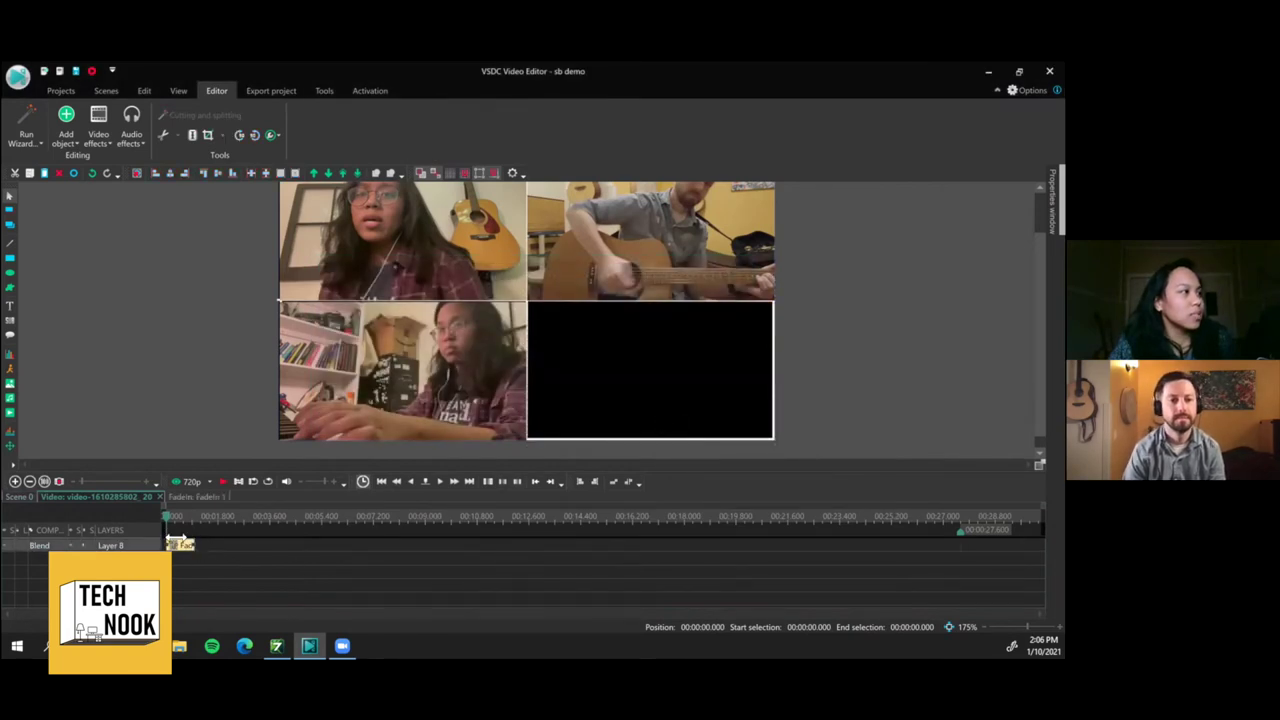
pyautogui.moveTo(180, 541)
pyautogui.mouseDown()
pyautogui.moveTo(472, 543)
pyautogui.moveTo(166, 540)
pyautogui.mouseUp()
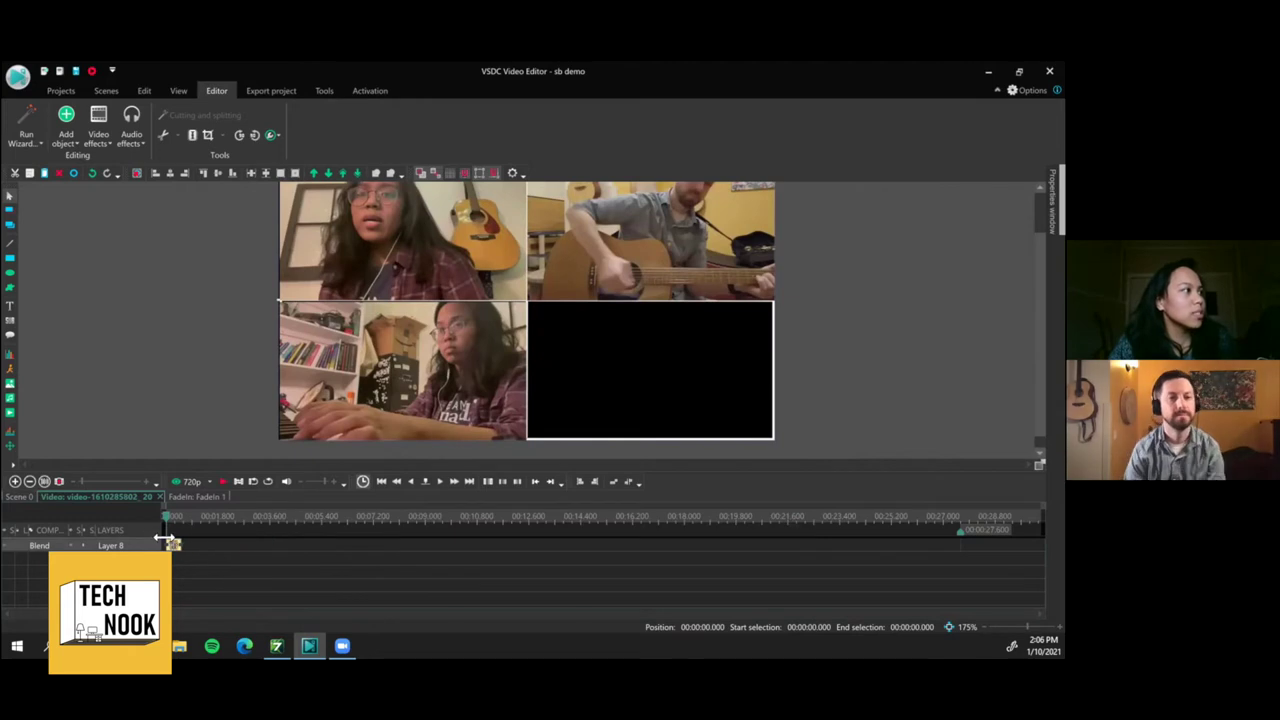
pyautogui.click(36, 497)
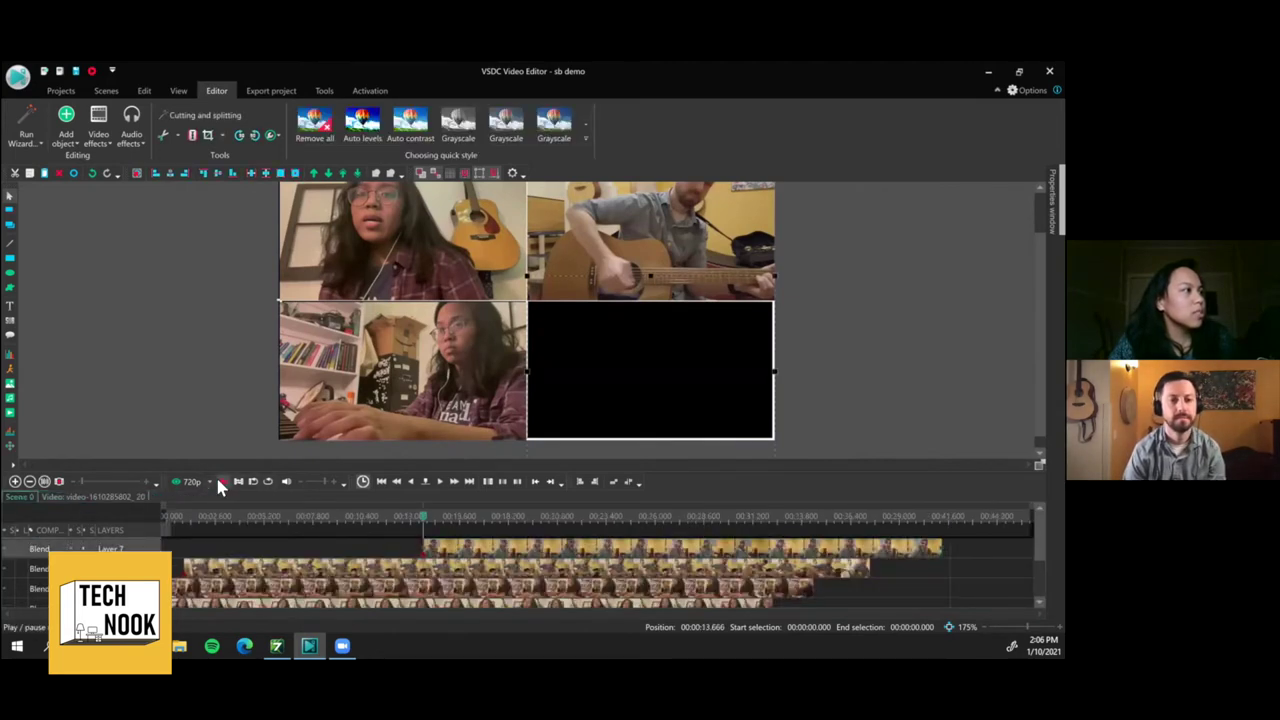
# Play the grid, stop at 17.2 s, and enlarge the timeline to show all tracks
pyautogui.click(221, 483)
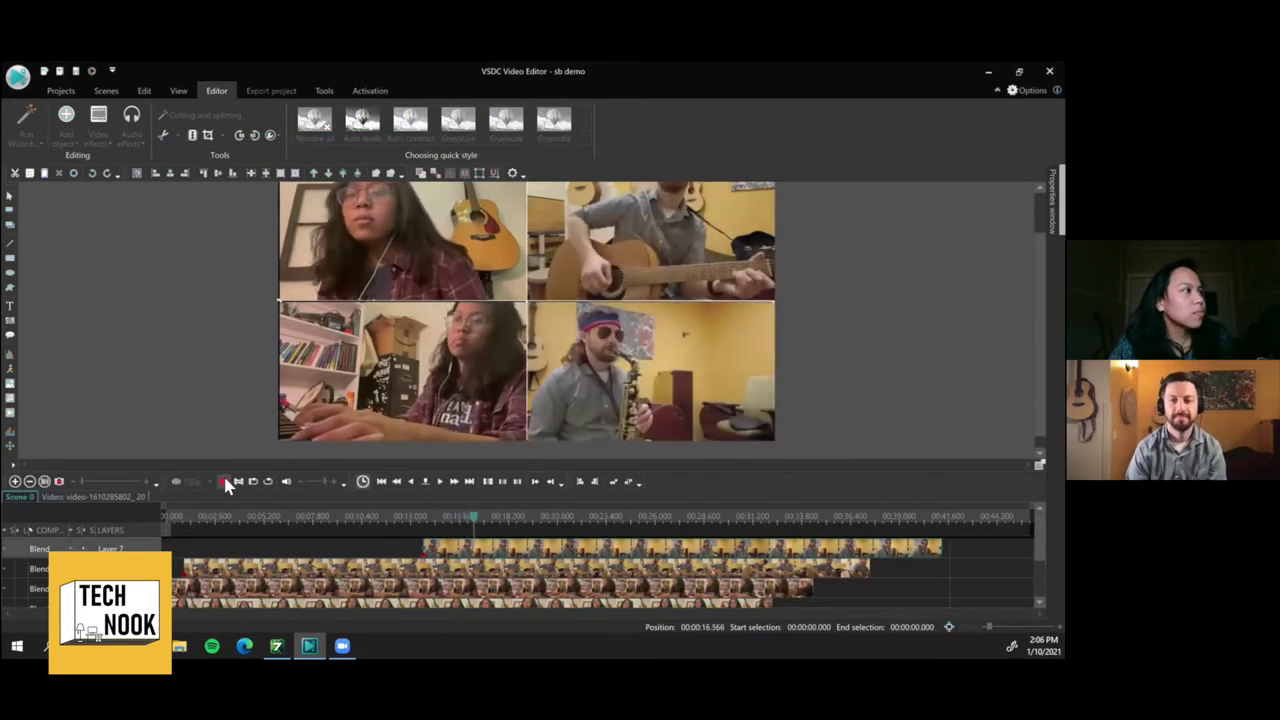
pyautogui.click(224, 481)
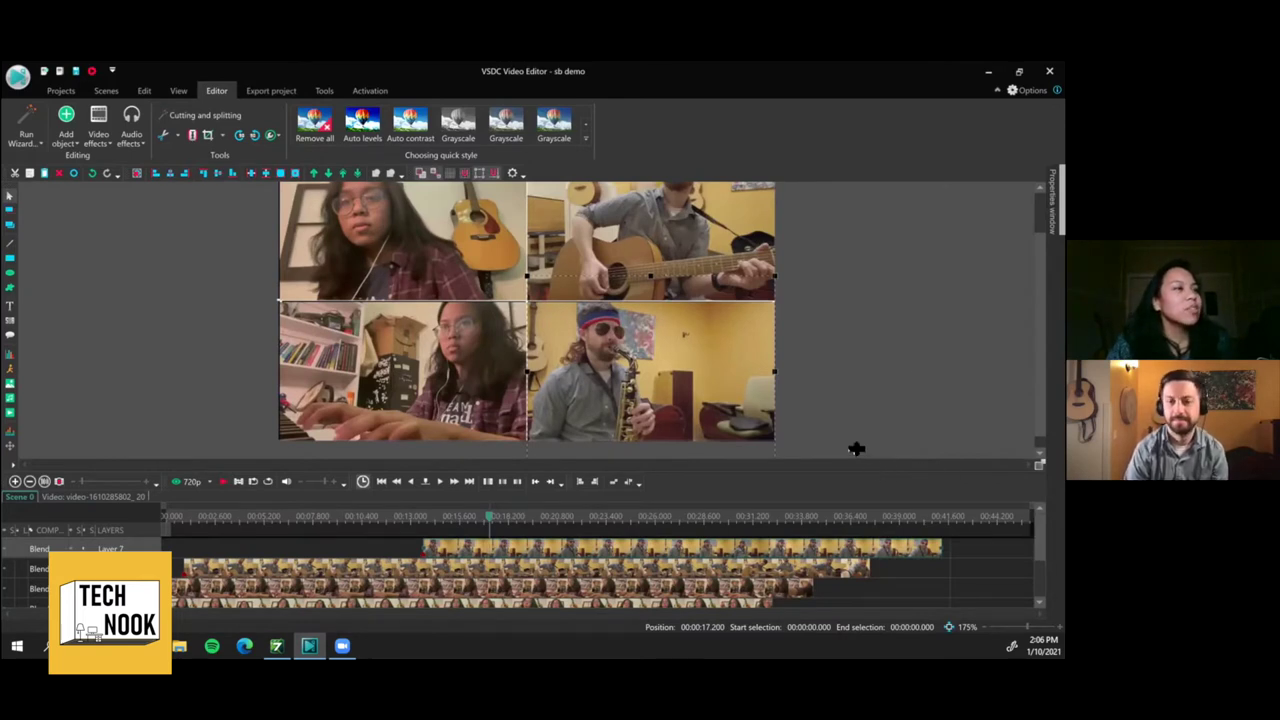
pyautogui.moveTo(856, 449); pyautogui.dragTo(857, 424)
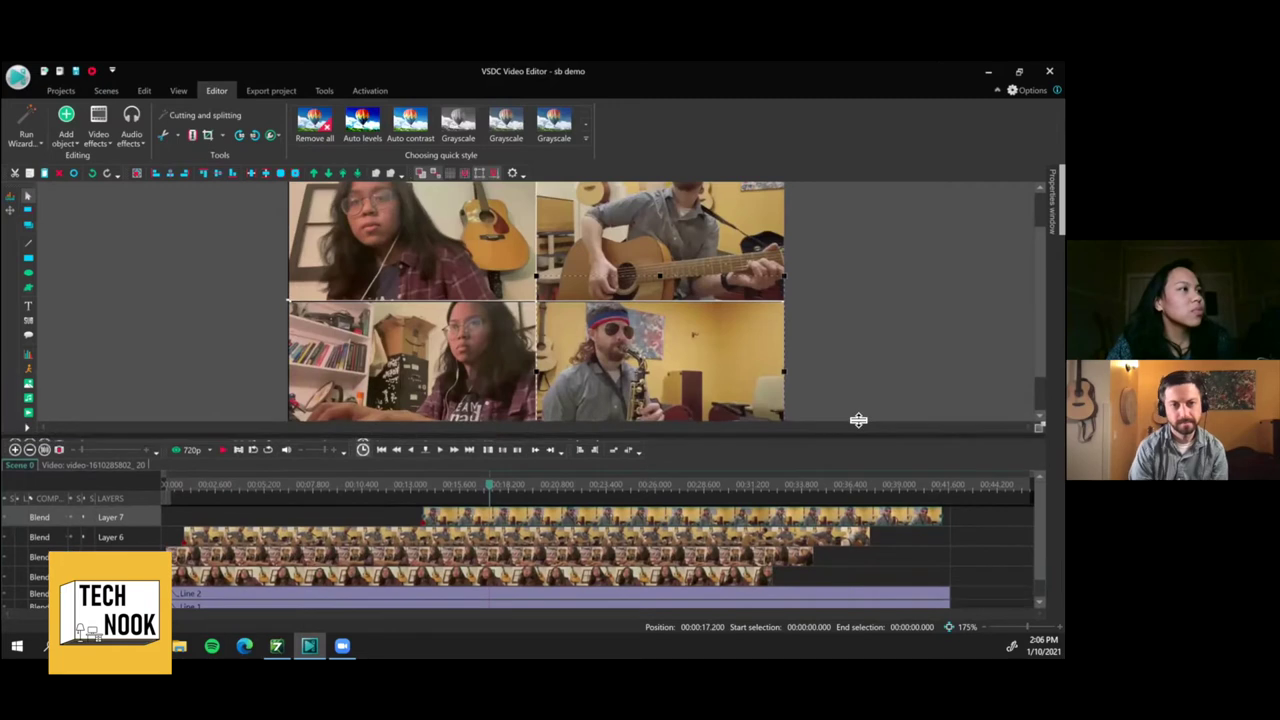
pyautogui.click(861, 347)
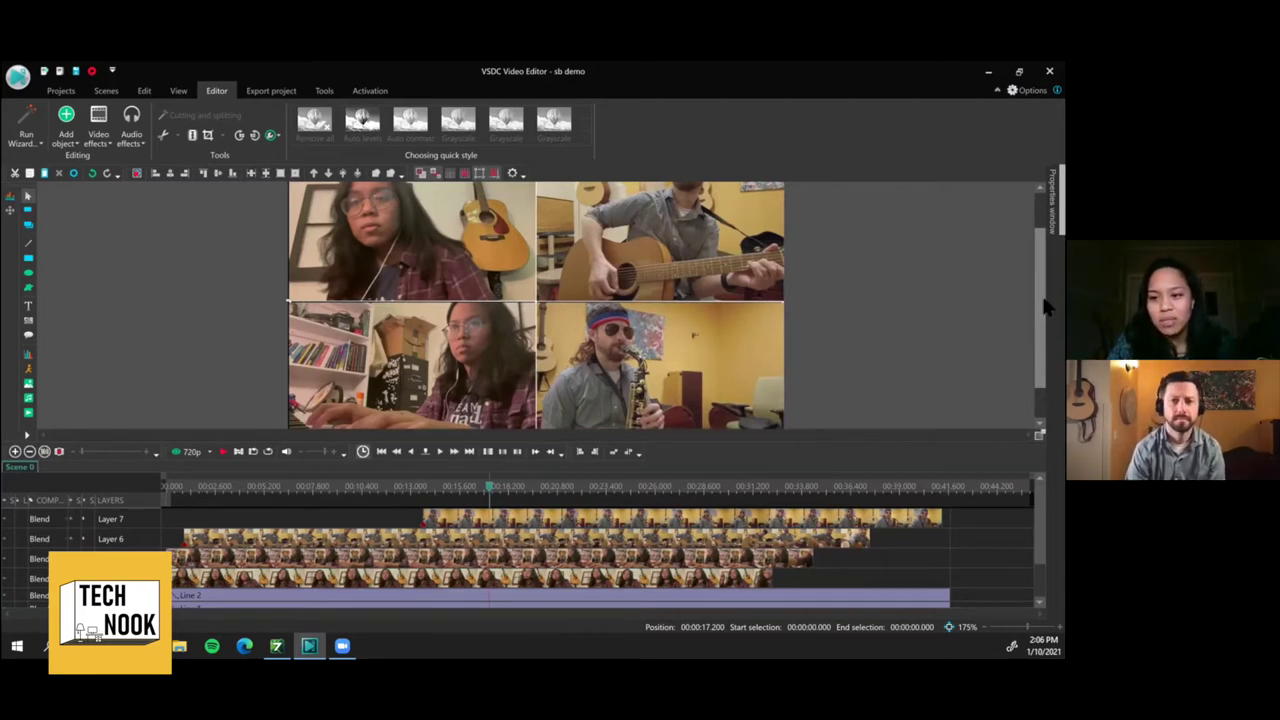
pyautogui.moveTo(1035, 308)
pyautogui.mouseDown()
pyautogui.moveTo(1033, 276)
pyautogui.moveTo(1031, 334)
pyautogui.moveTo(1037, 287)
pyautogui.mouseUp()
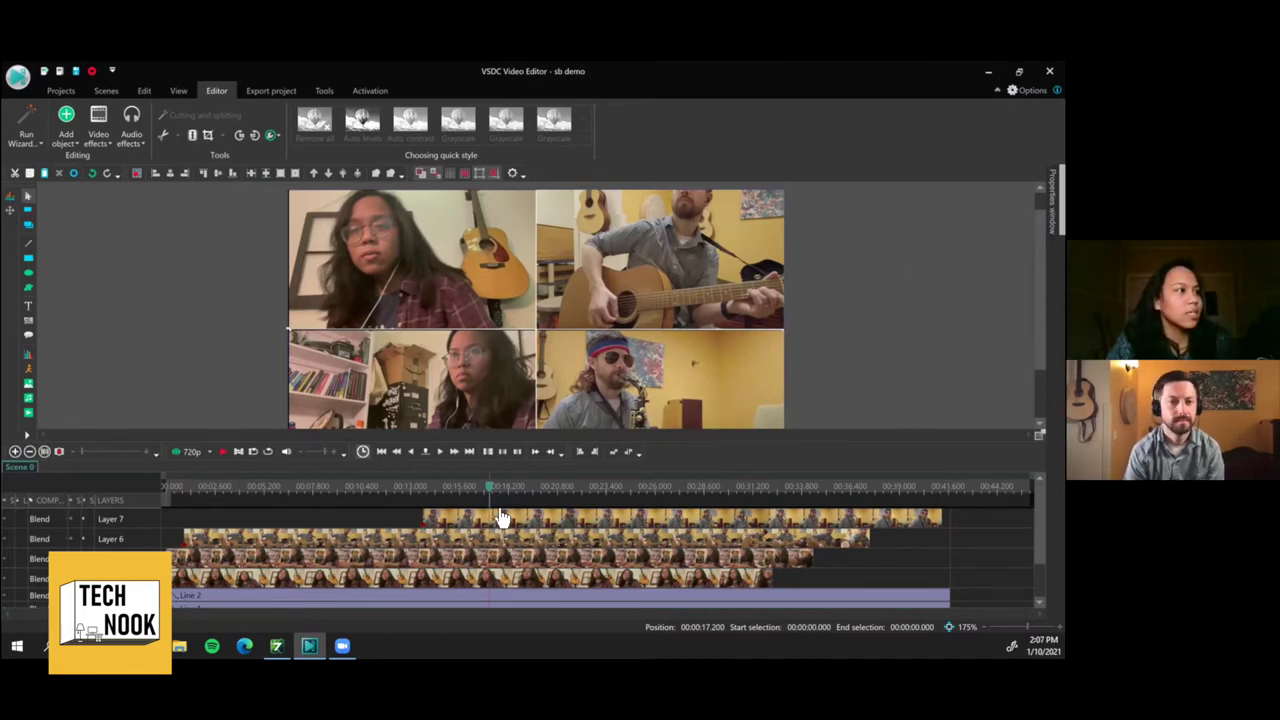
# Lower the saxophone clip's audio volume to -6 dB
pyautogui.moveTo(490, 521)
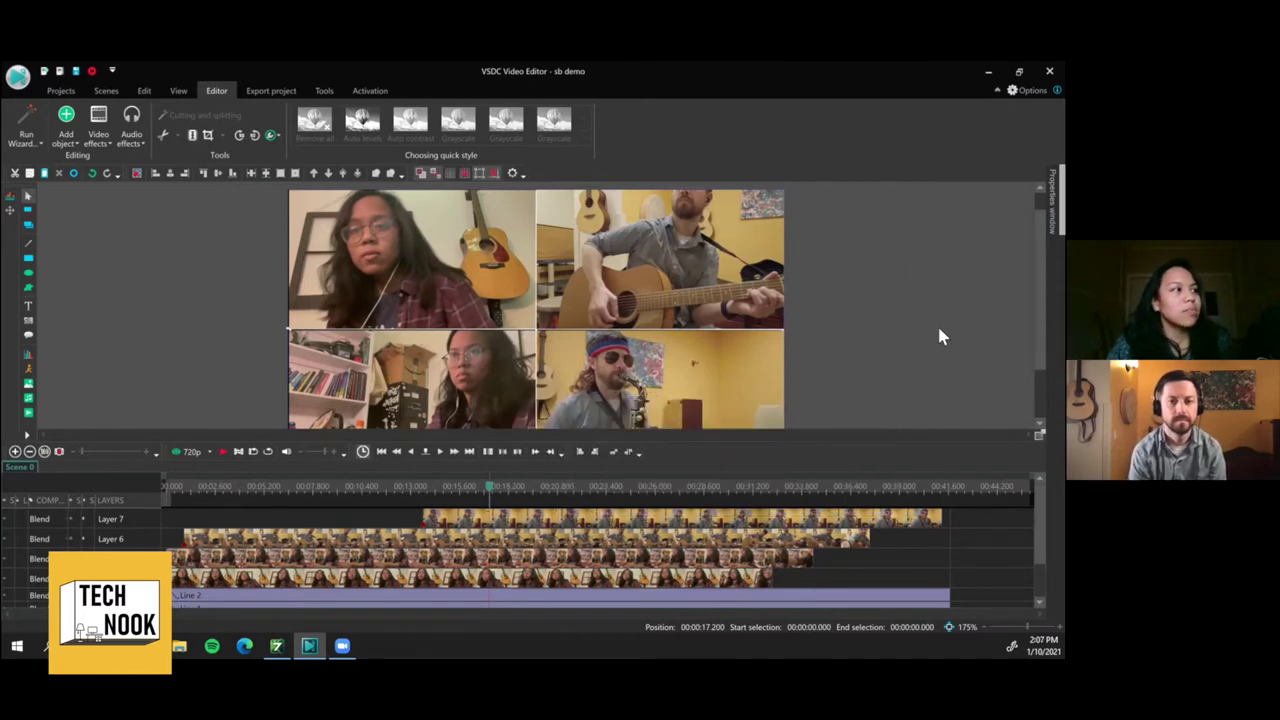
pyautogui.click(466, 525)
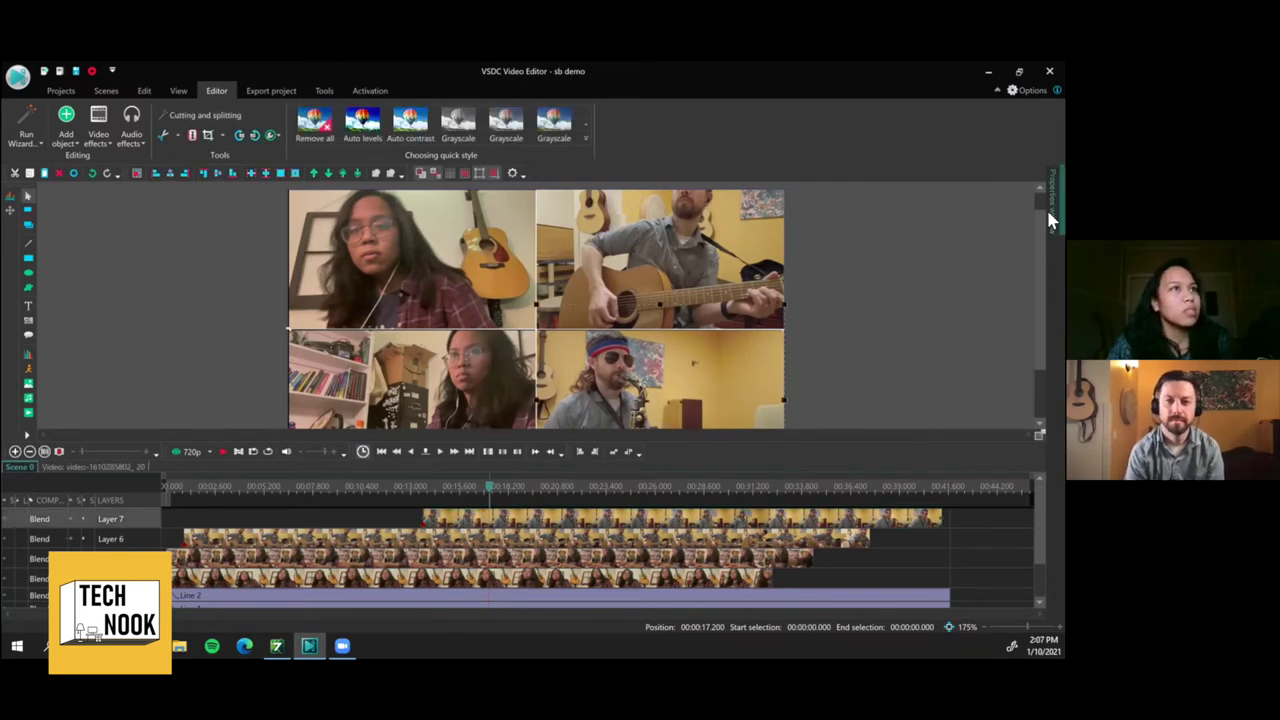
pyautogui.moveTo(1047, 210)
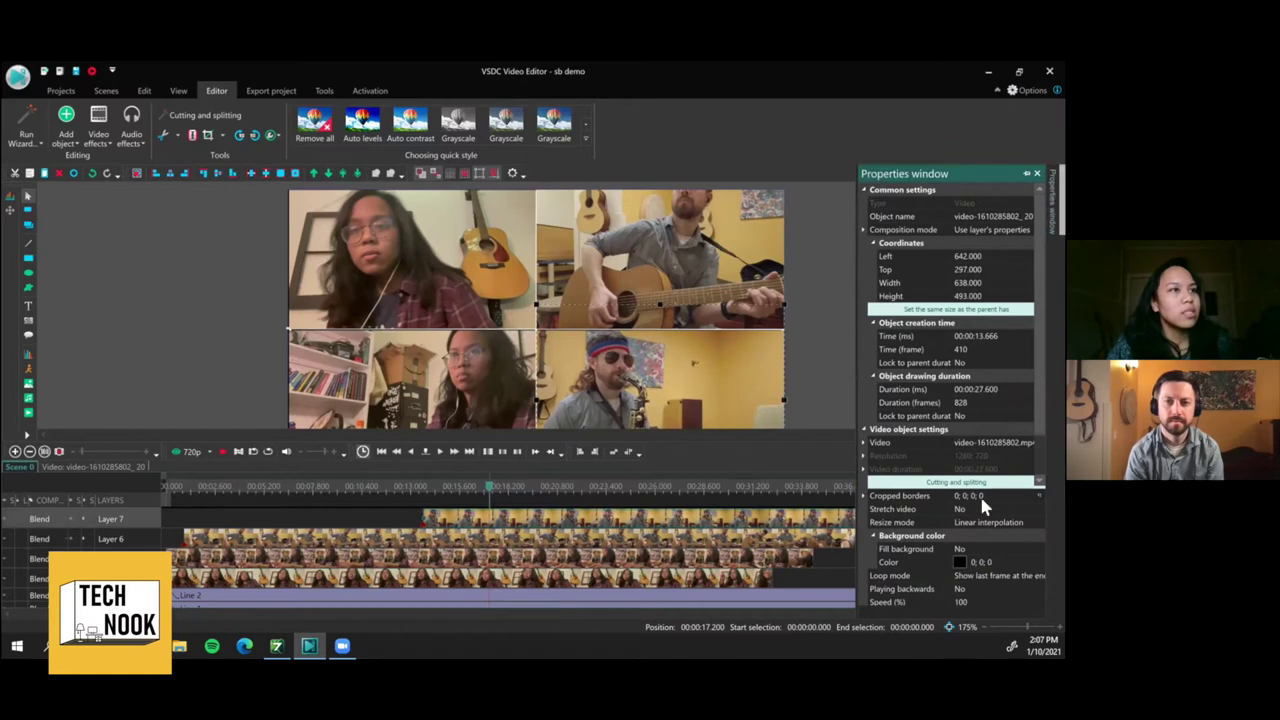
pyautogui.scroll(-2, 1020, 493)
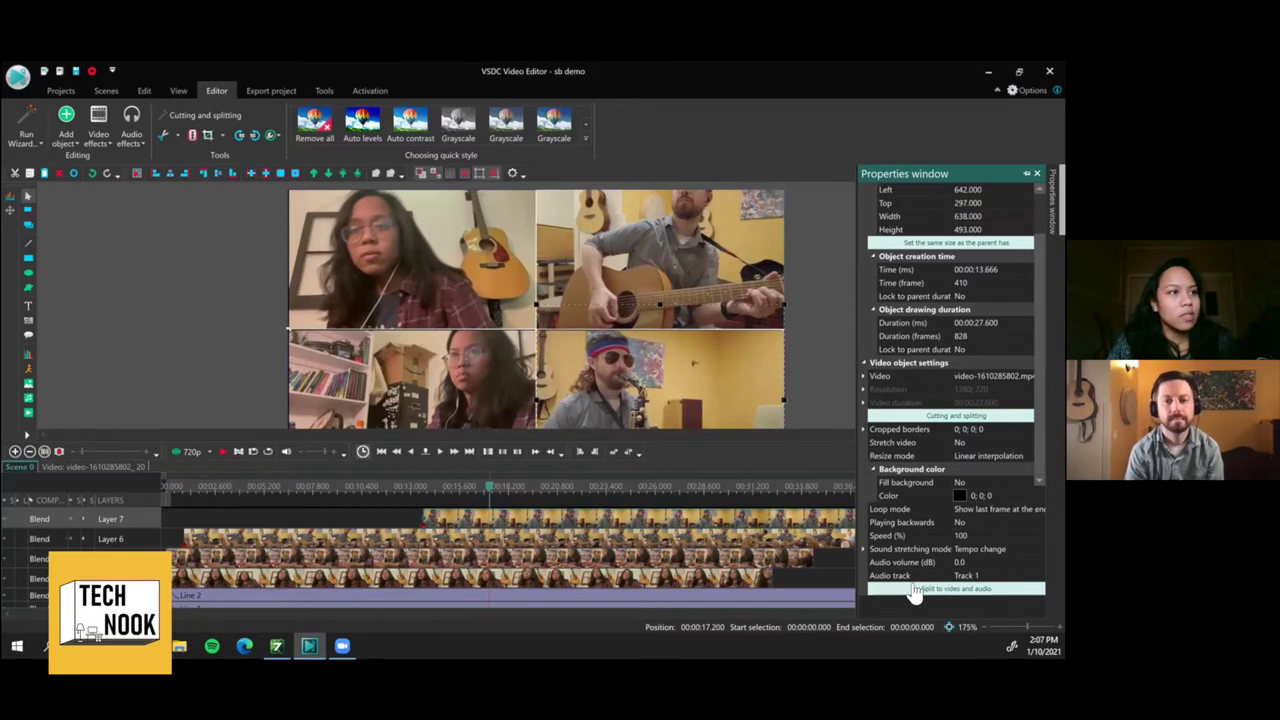
pyautogui.click(998, 563)
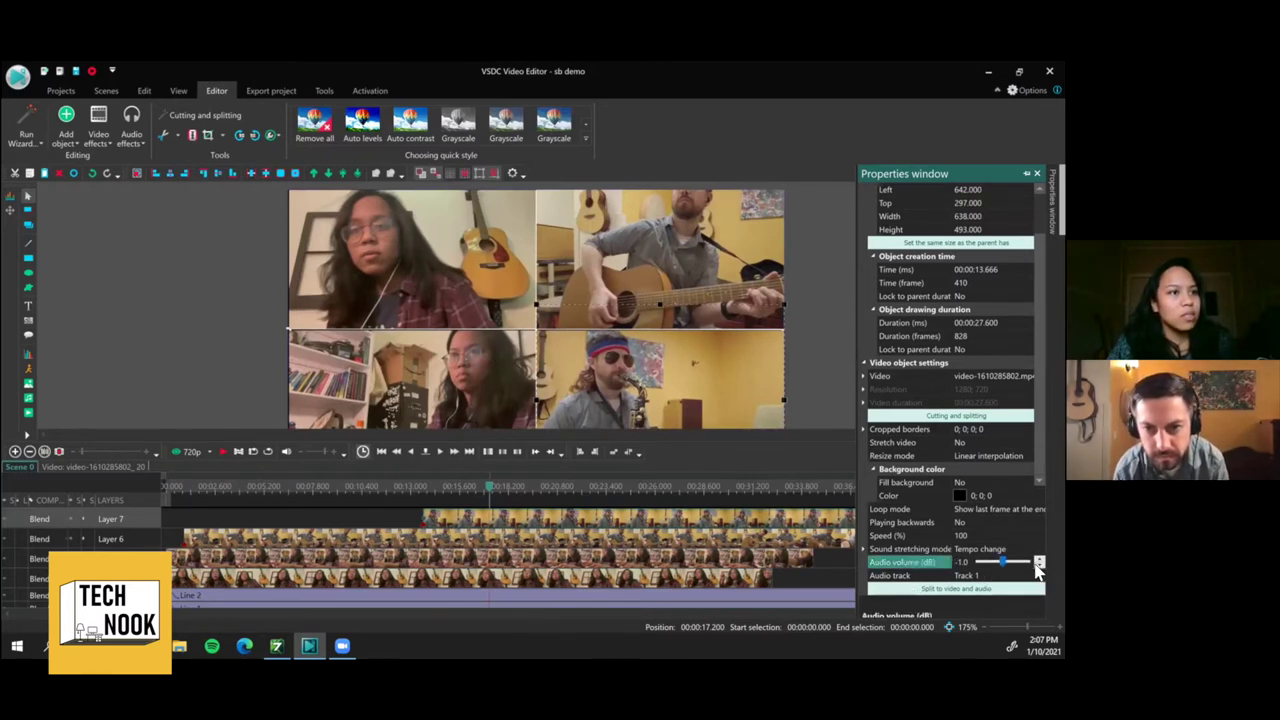
pyautogui.click(1039, 566)
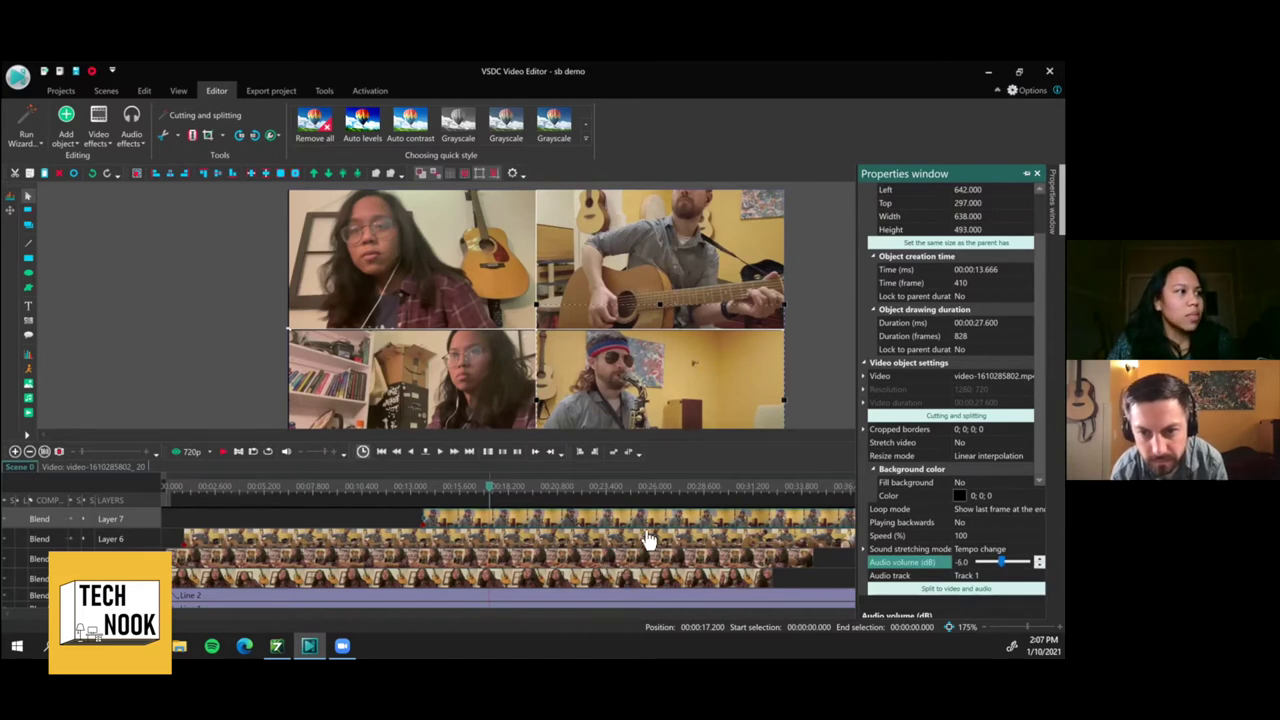
# Turn the keyboard clip's audio volume down to about -17 dB and replay from the start
pyautogui.click(574, 565)
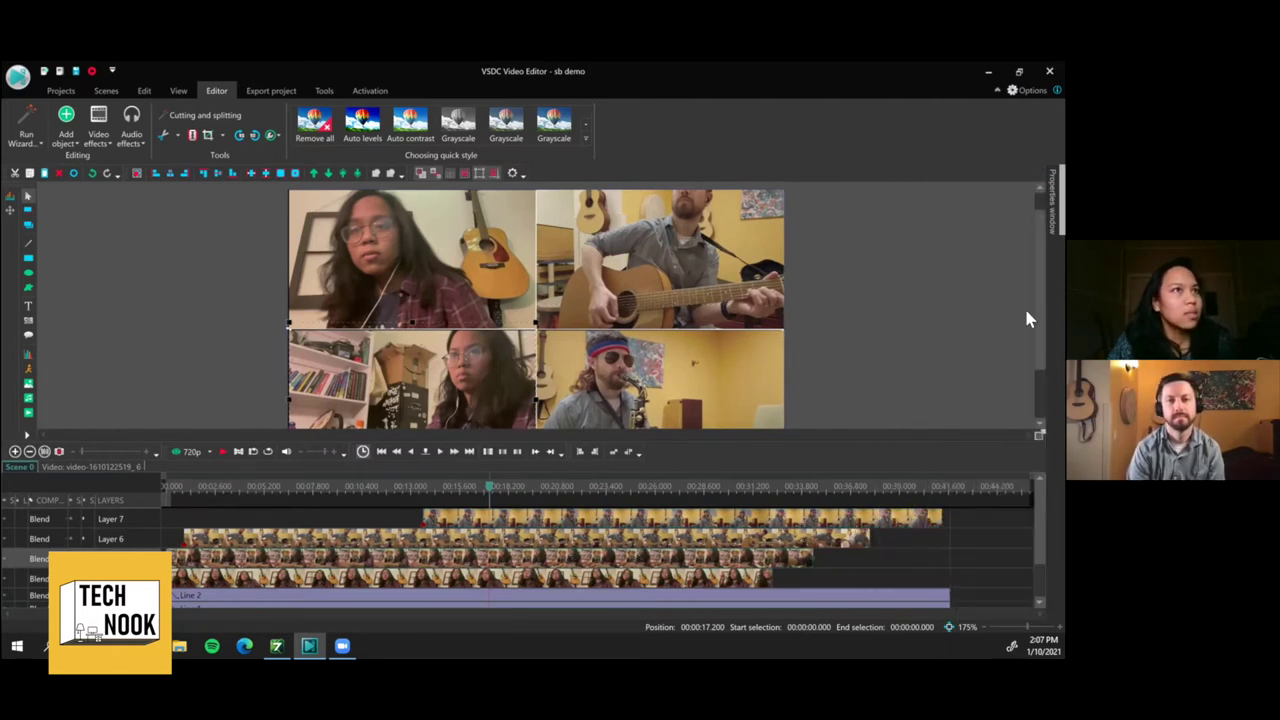
pyautogui.moveTo(1048, 185)
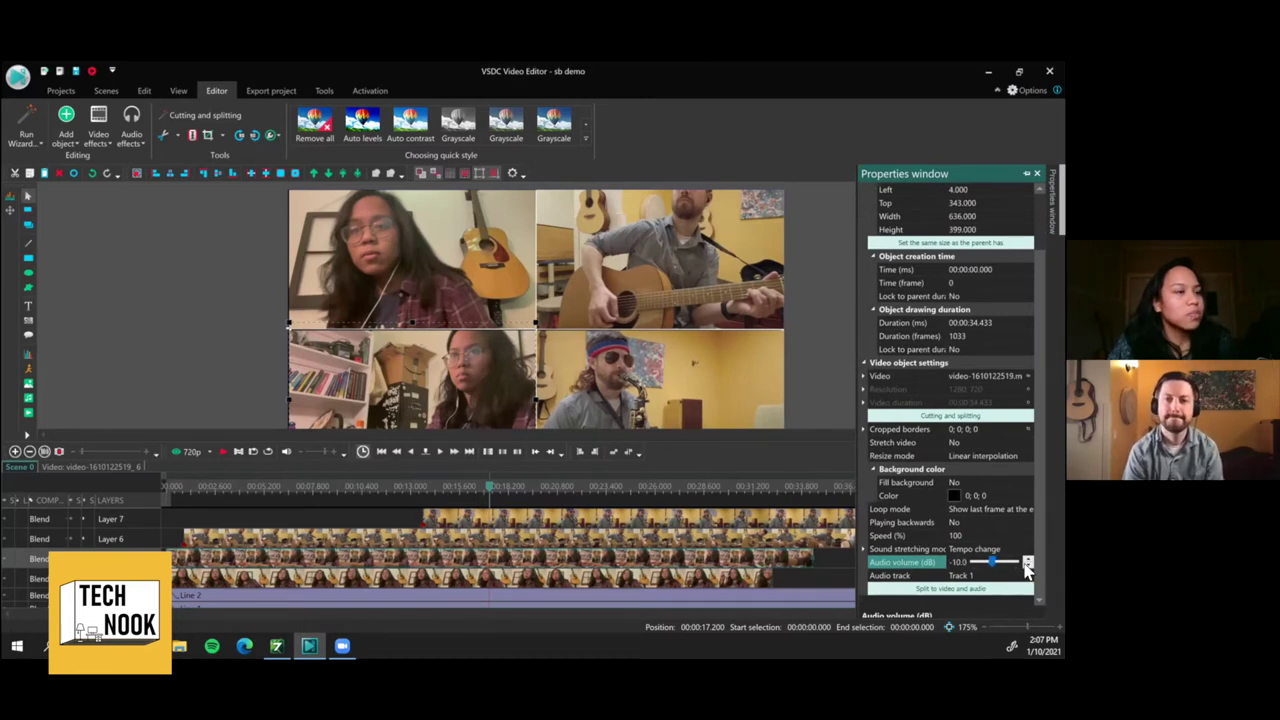
pyautogui.moveTo(481, 472); pyautogui.dragTo(20, 514)
pyautogui.click(226, 451)
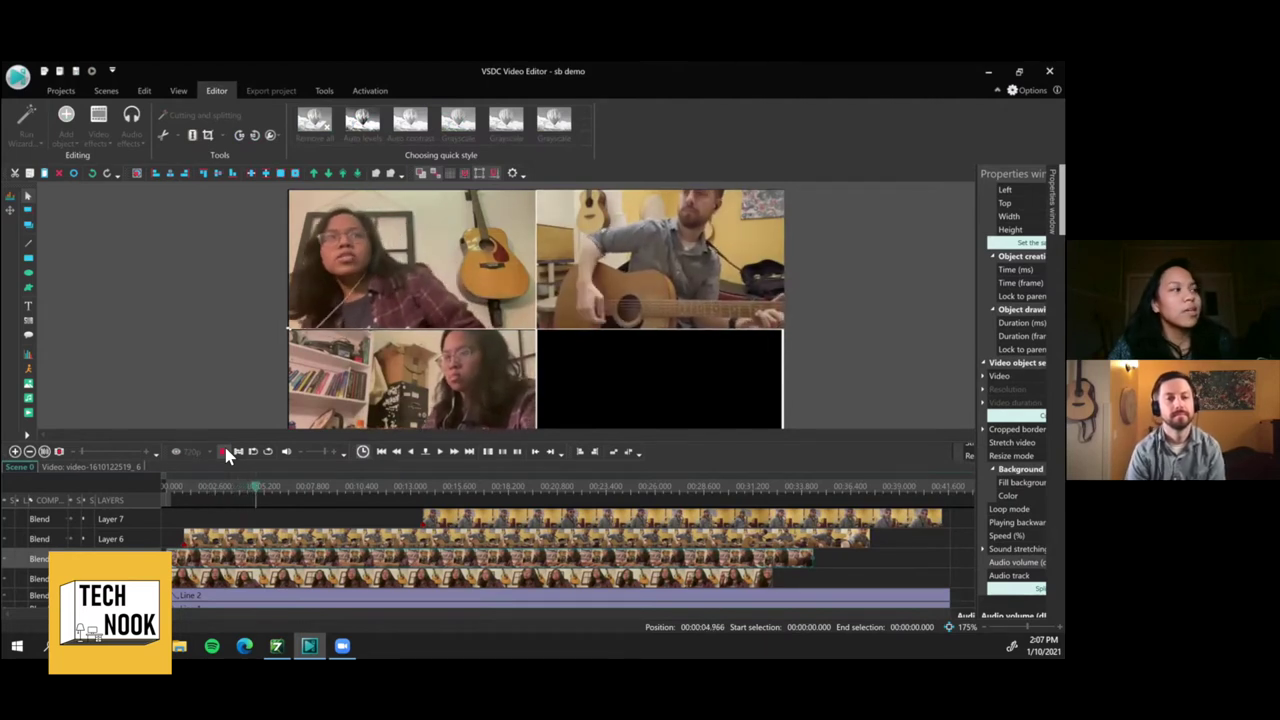
# Stop the sb demo grid preview at about 6.2 seconds
pyautogui.click(223, 452)
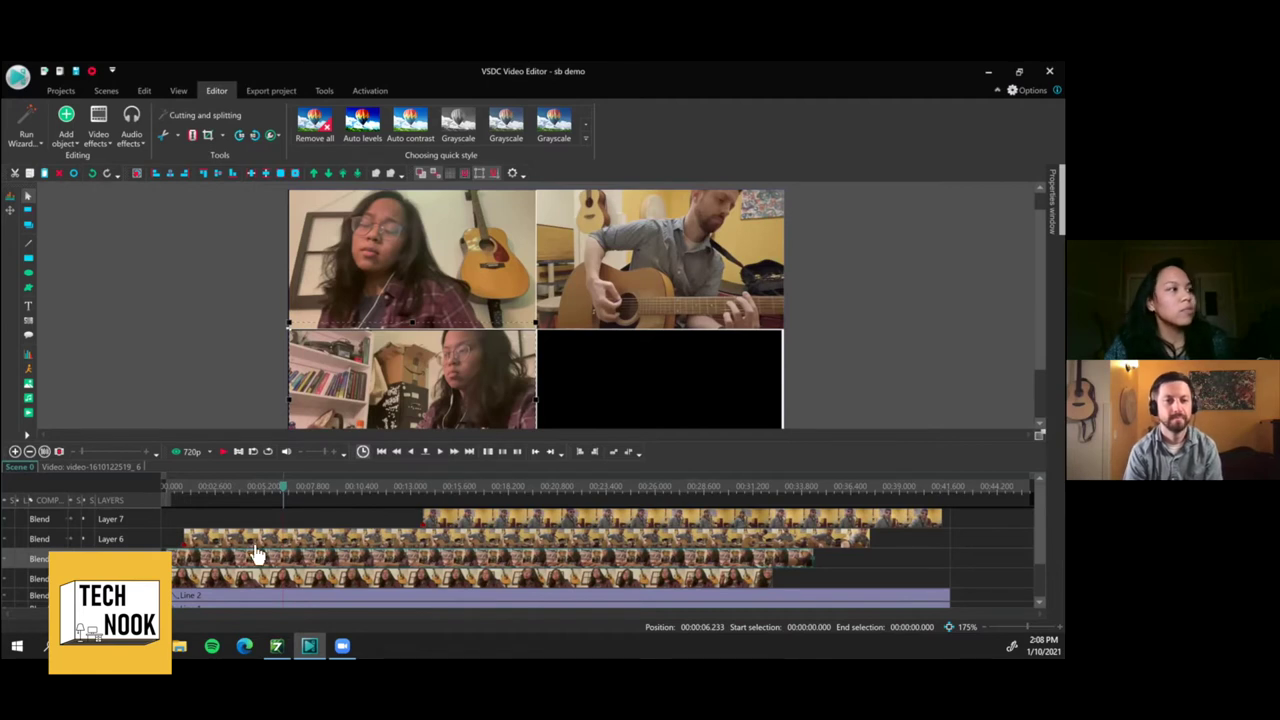
pyautogui.moveTo(288, 551)
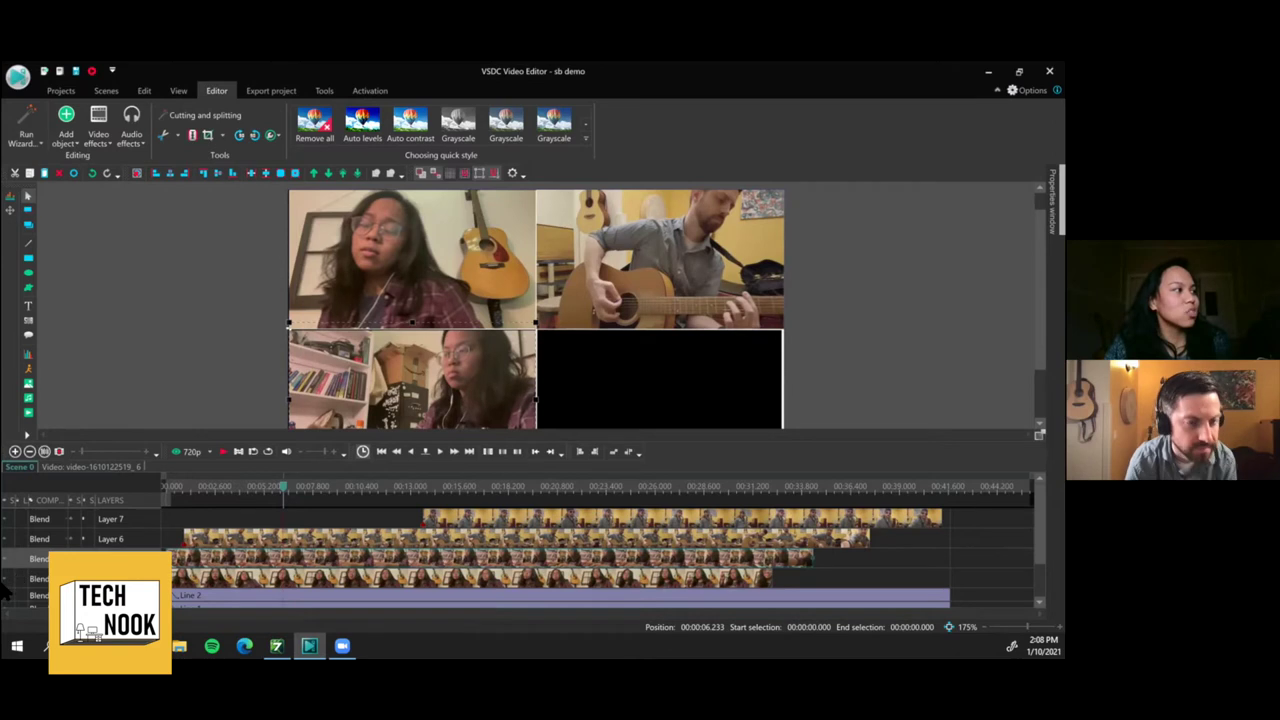
# Hide the saxophone, guitarist and keyboard layers so only the singer's tile shows, then open Export project
pyautogui.click(4, 522)
pyautogui.click(4, 541)
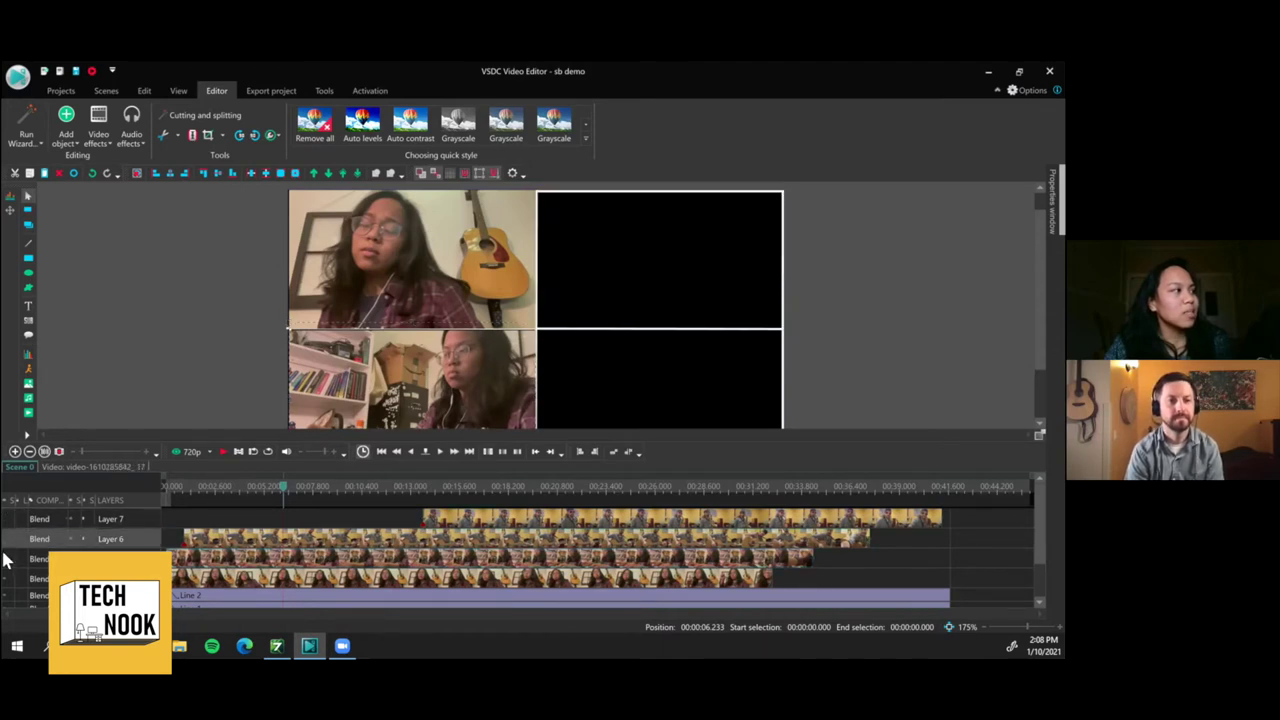
pyautogui.click(4, 561)
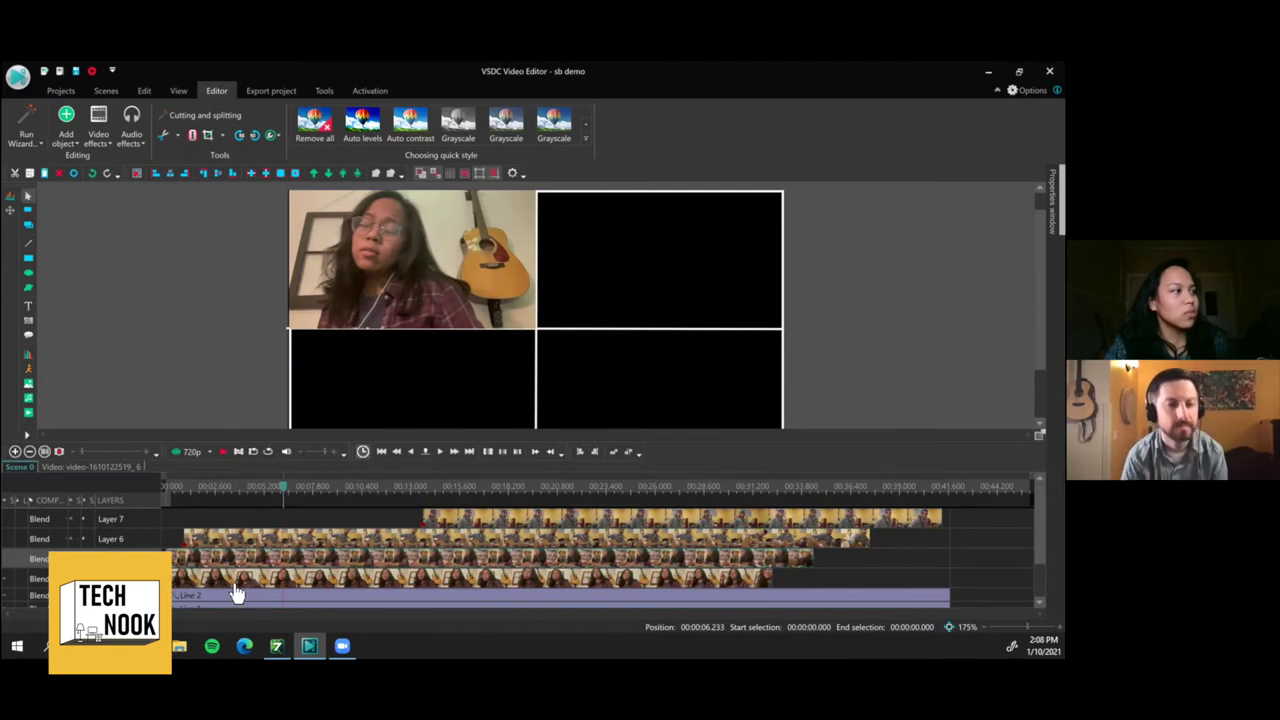
pyautogui.moveTo(203, 582)
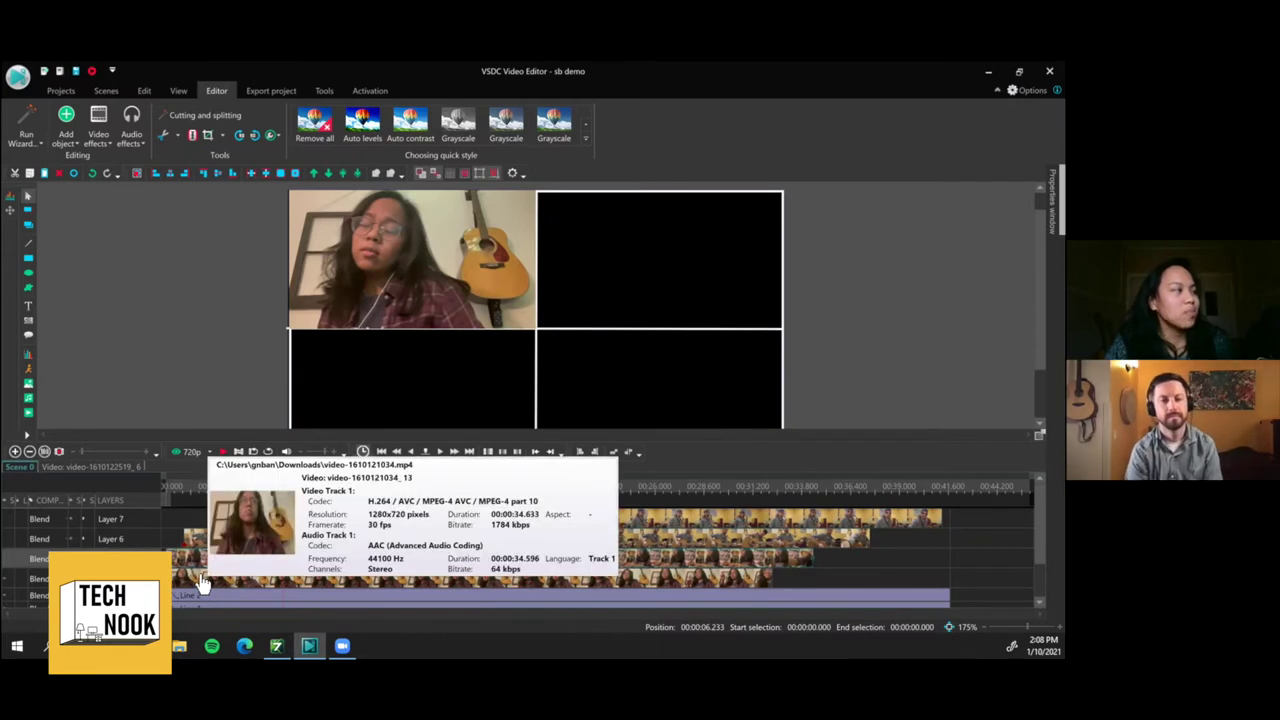
pyautogui.click(280, 96)
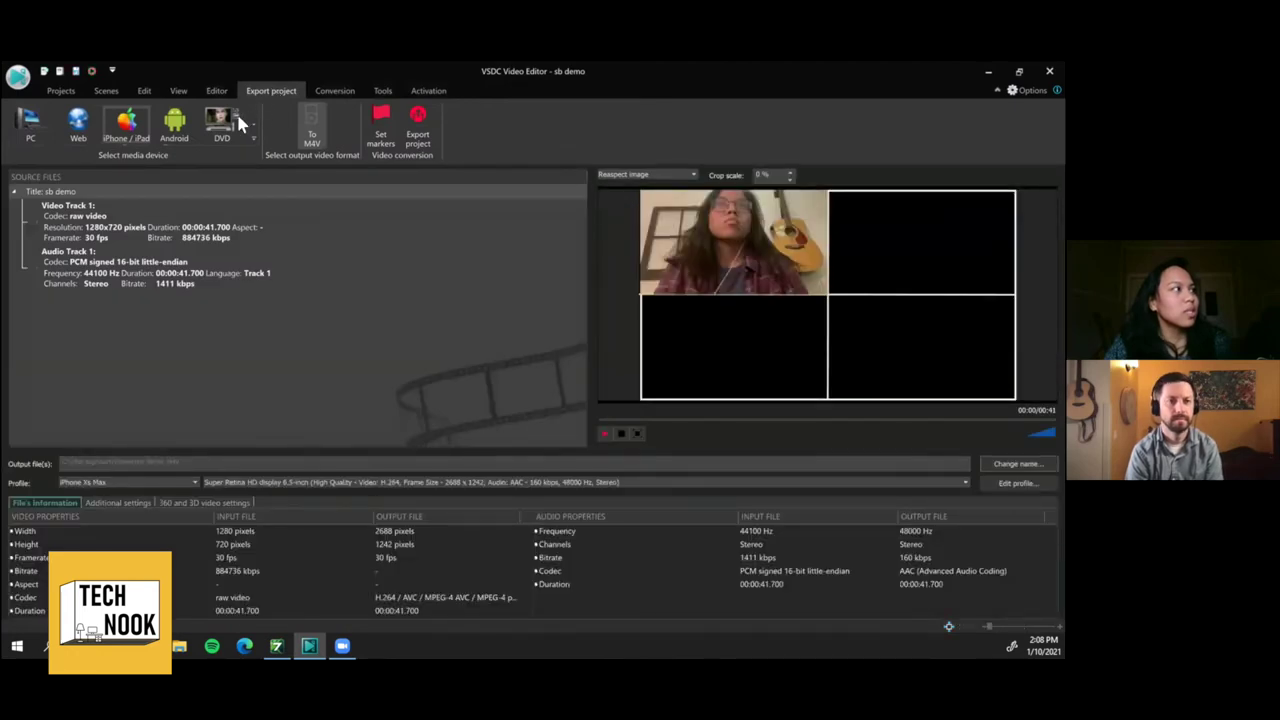
# Export Audio Track 1 as MP3 at 128 kbps, 44100 Hz, stereo
pyautogui.moveTo(121, 222)
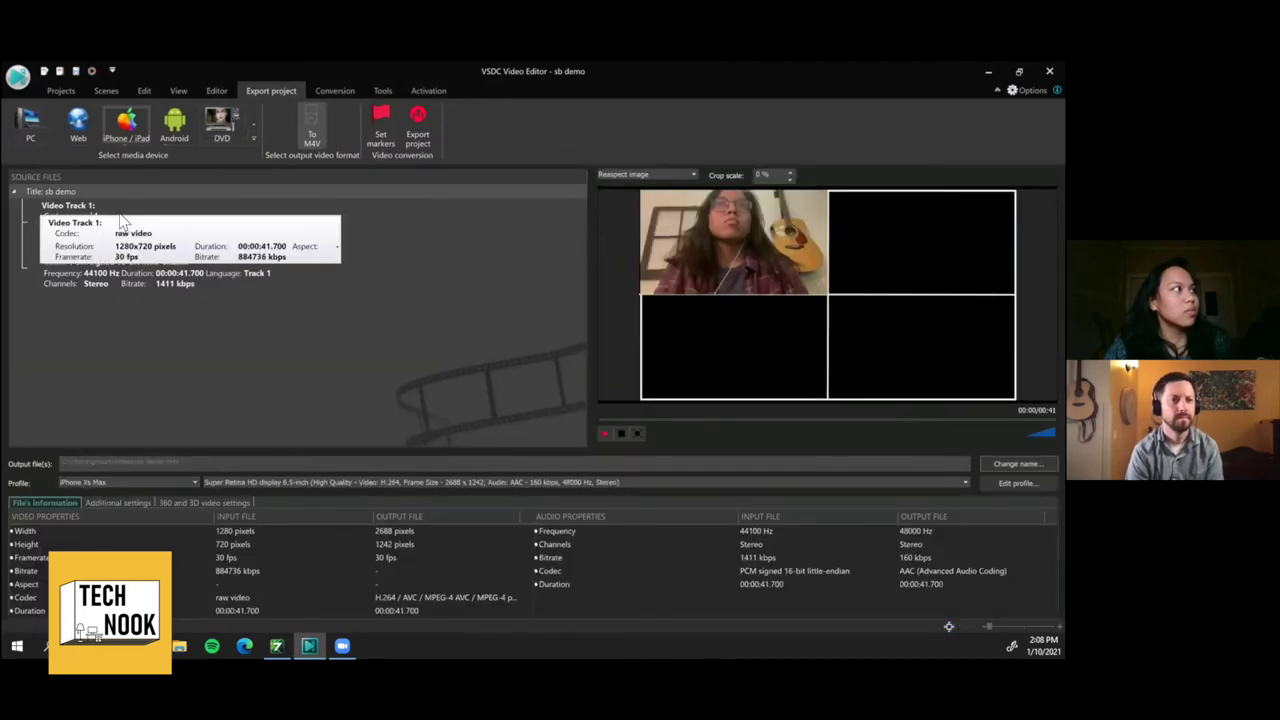
pyautogui.moveTo(122, 262)
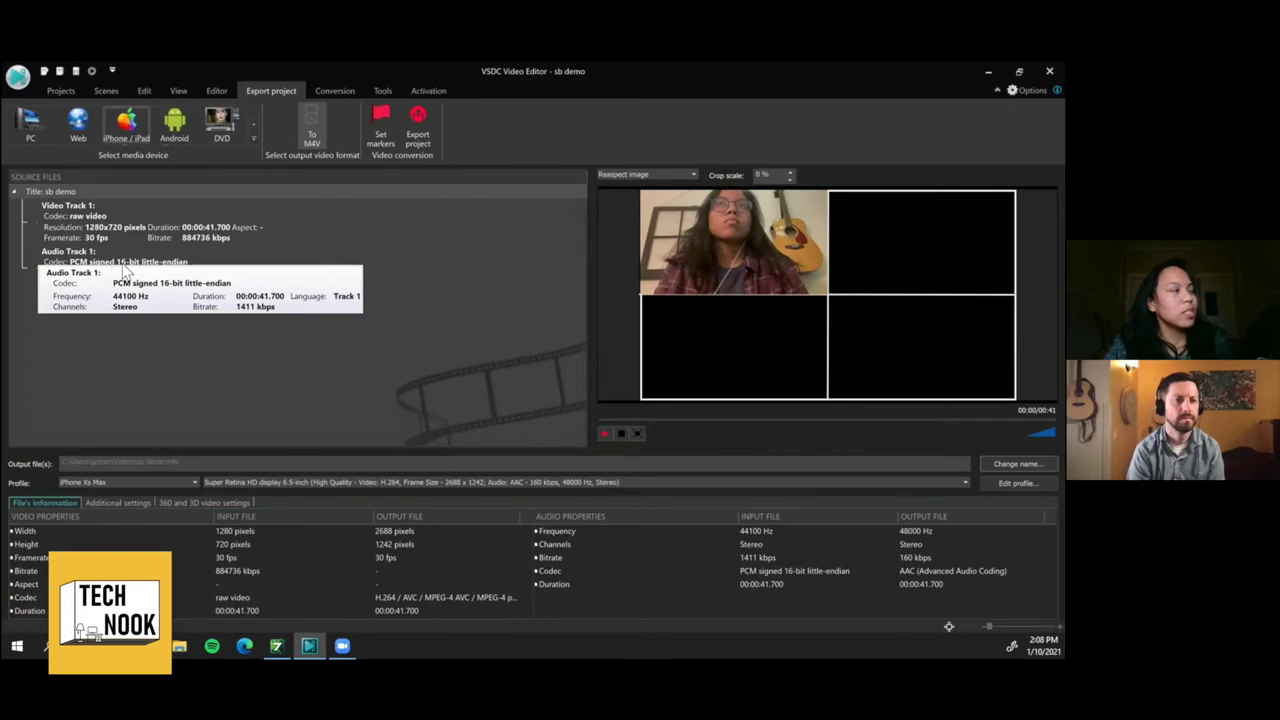
pyautogui.rightClick(131, 264)
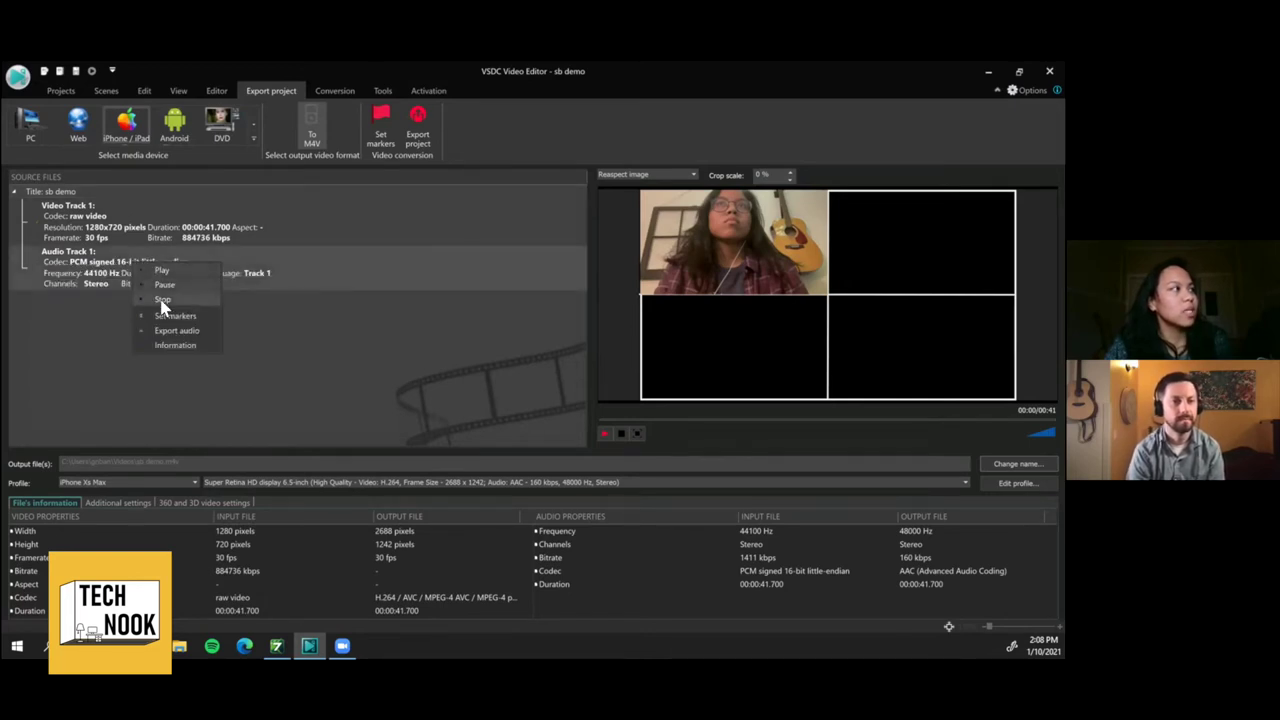
pyautogui.click(176, 331)
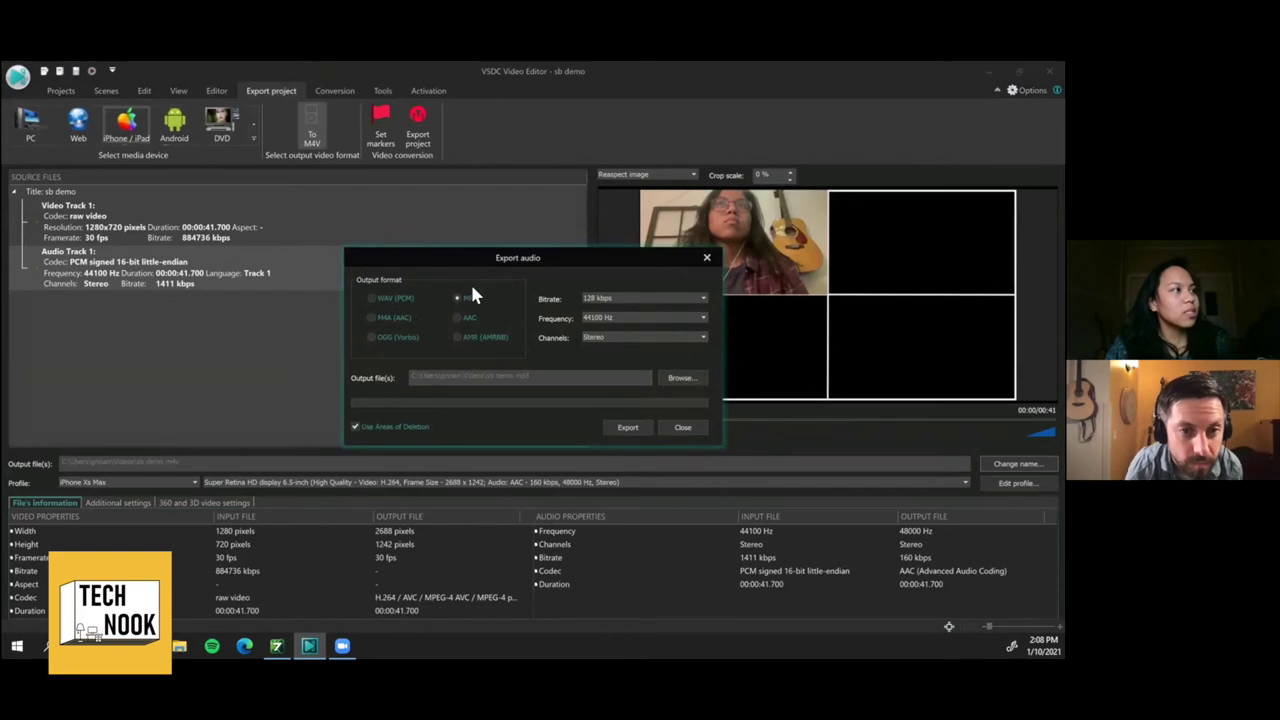
pyautogui.click(640, 318)
pyautogui.click(640, 318)
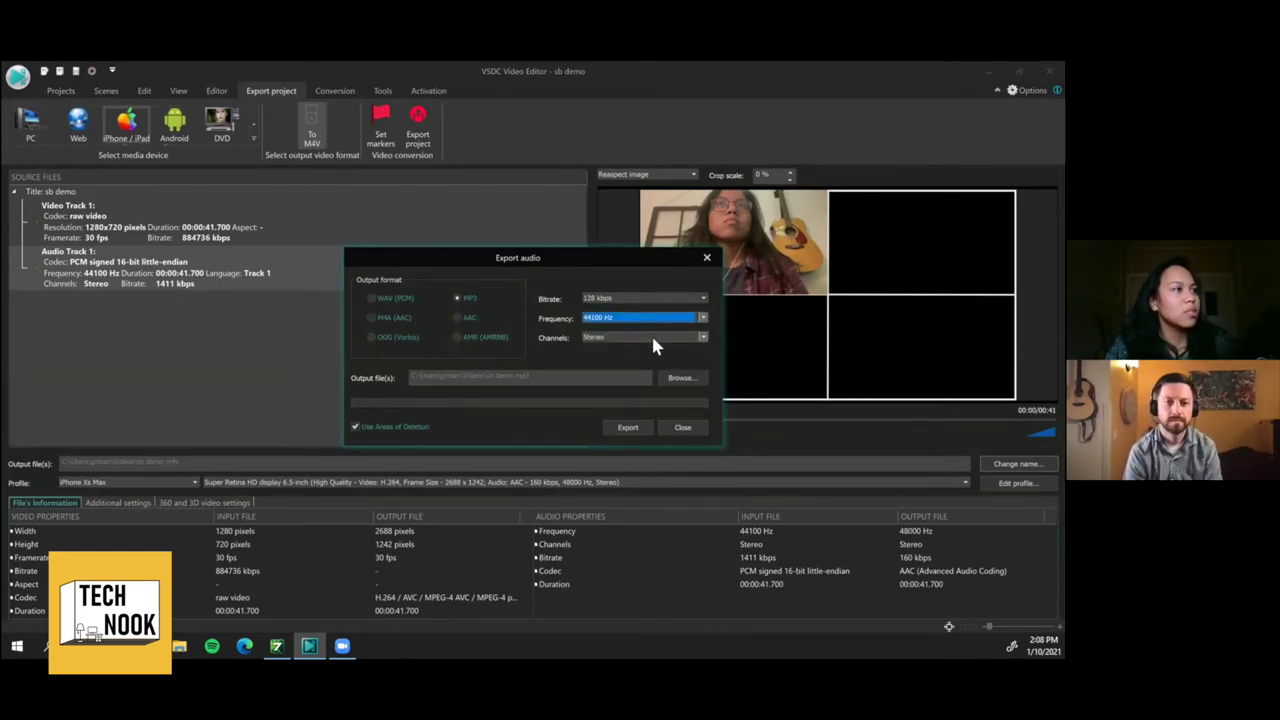
pyautogui.click(651, 337)
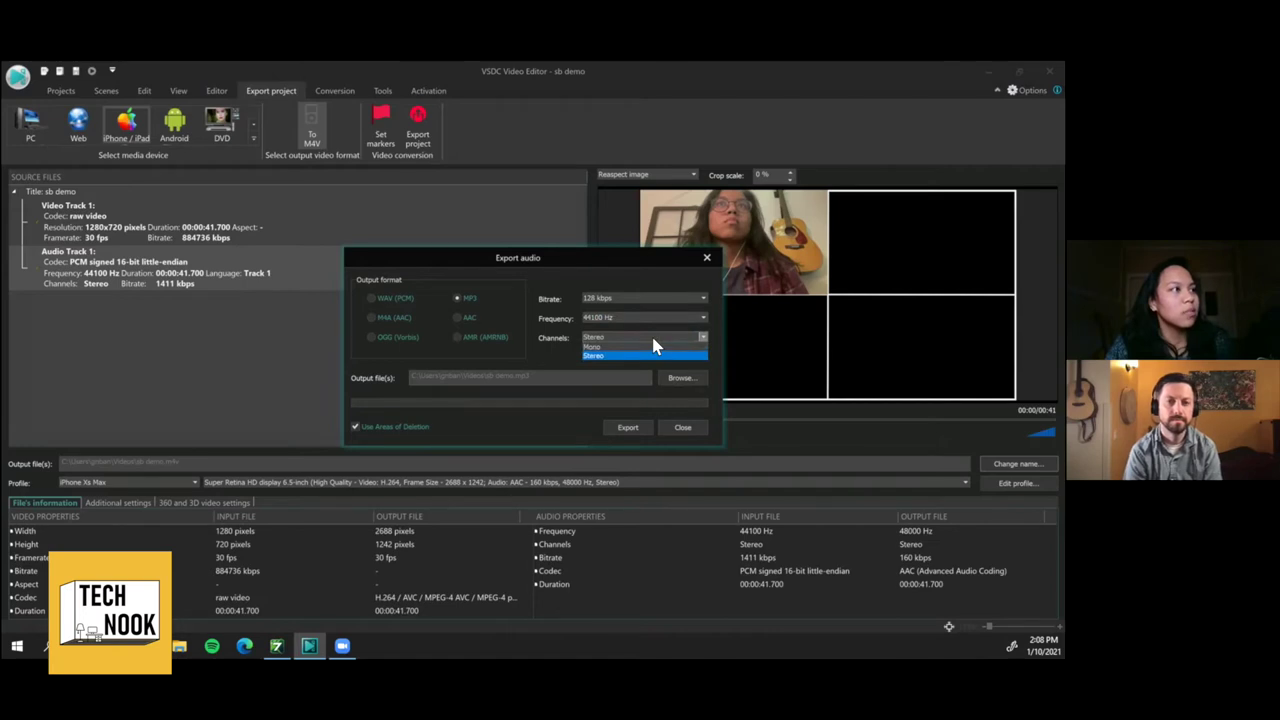
pyautogui.click(653, 339)
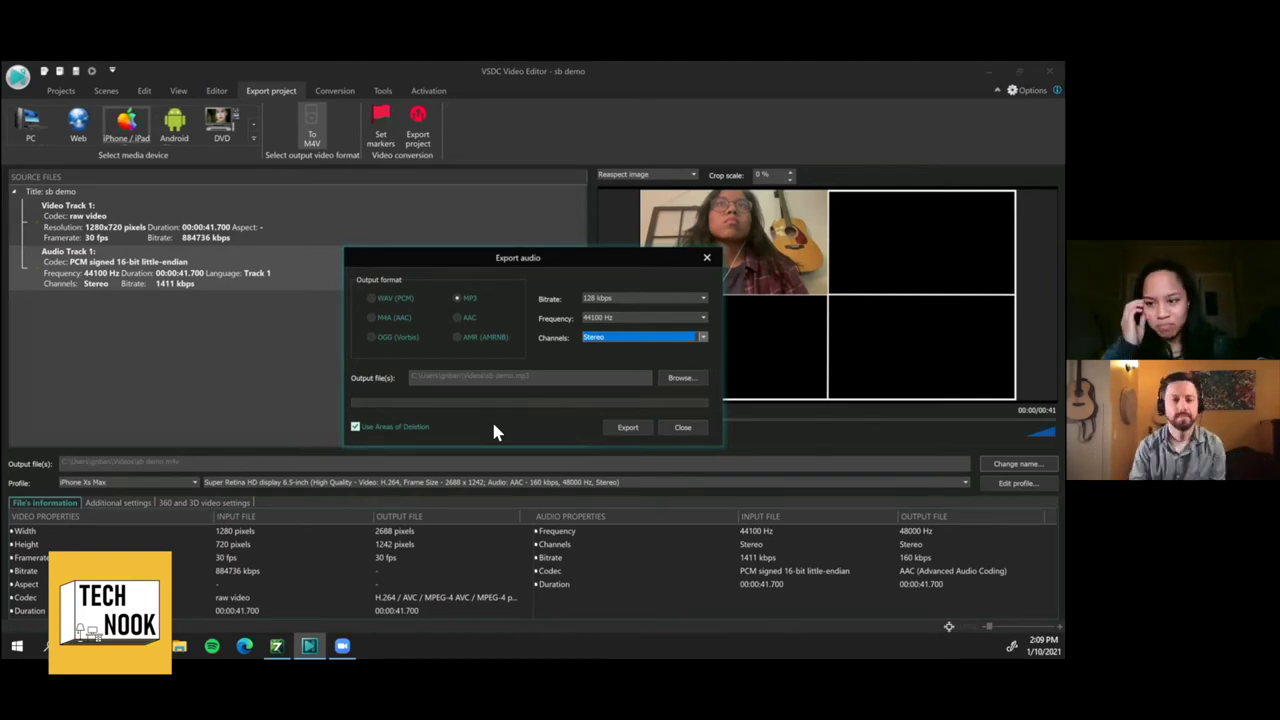
pyautogui.click(627, 428)
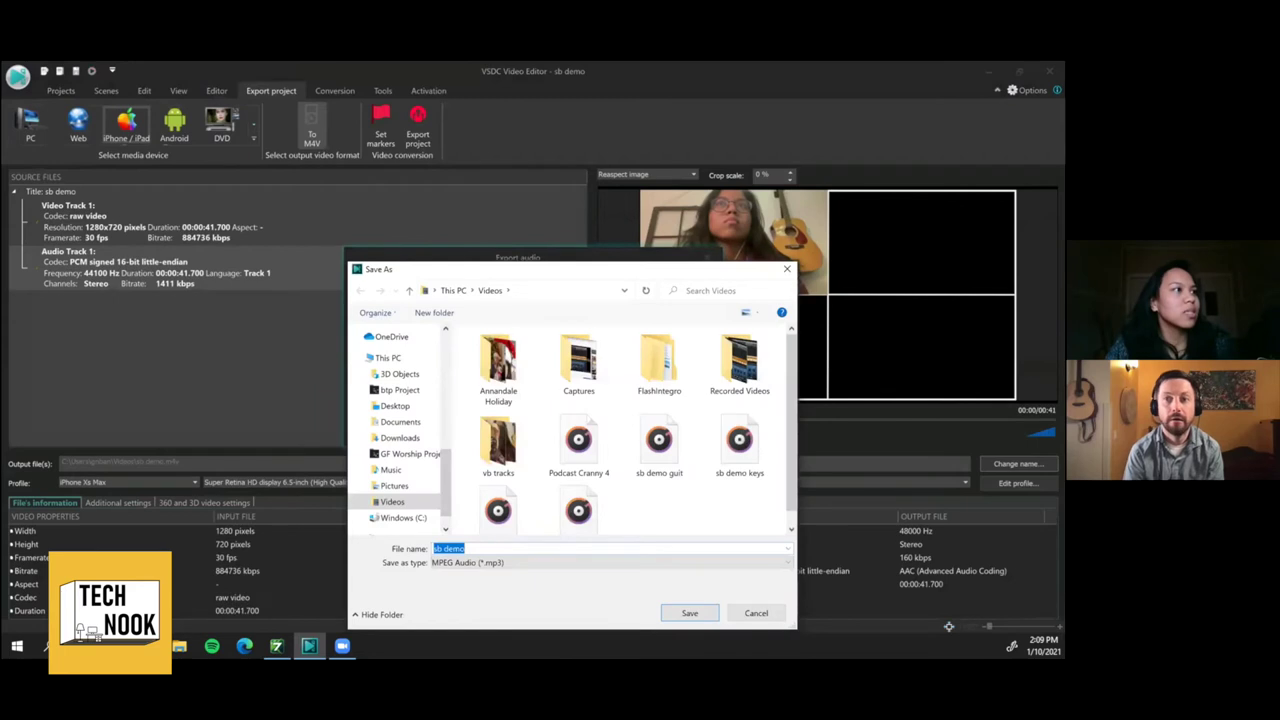
# Cancel the Save As dialog, keeping the MP3 export set to sb demo.mp3
pyautogui.scroll(-1, 651, 477)
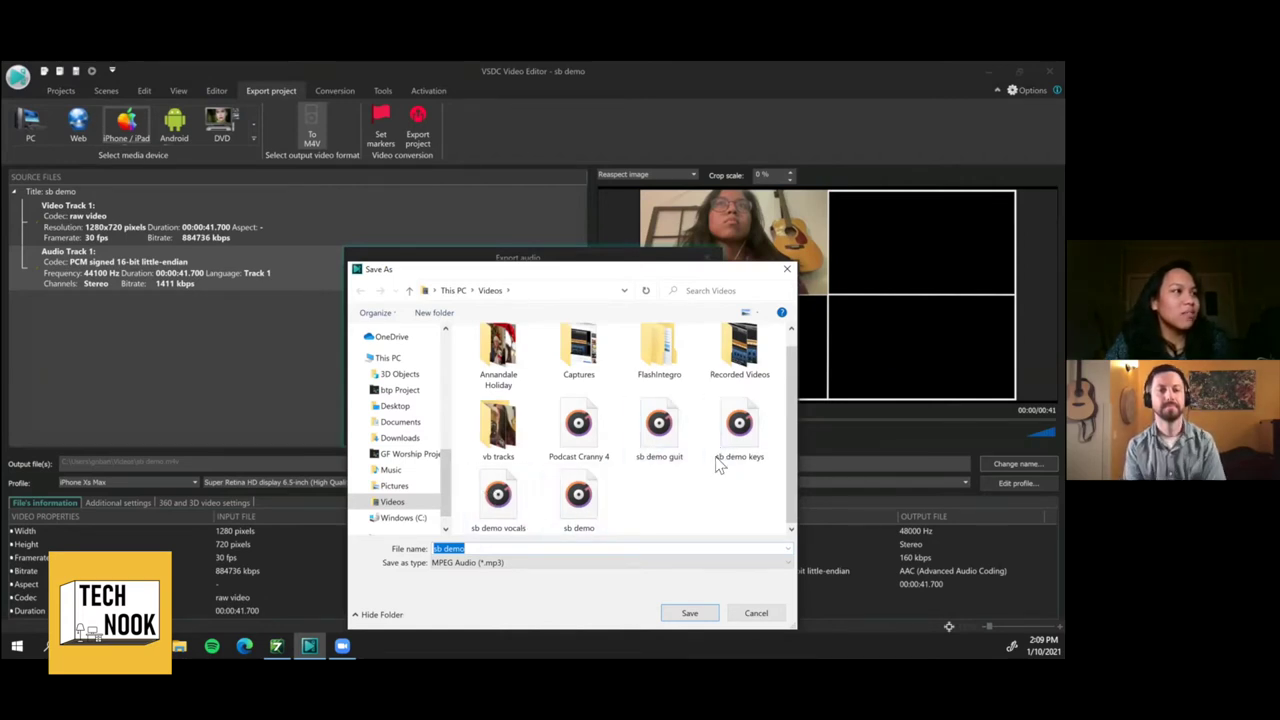
pyautogui.click(786, 272)
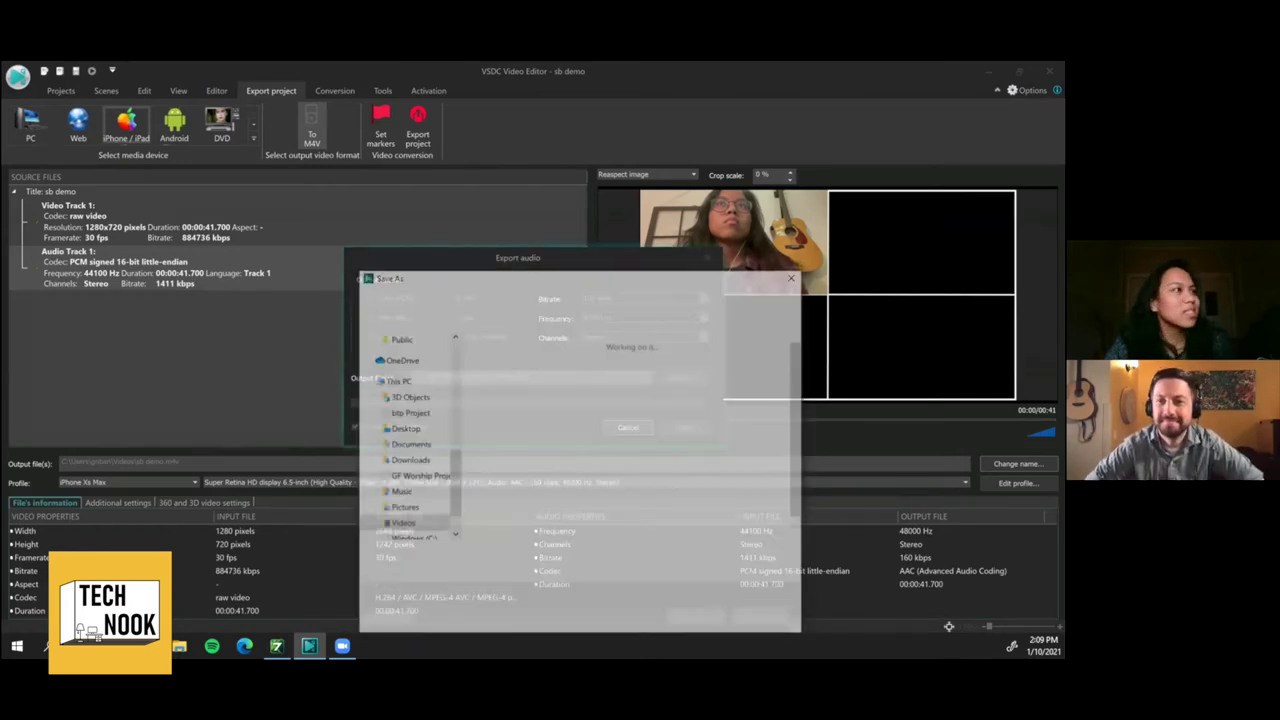
pyautogui.click(786, 269)
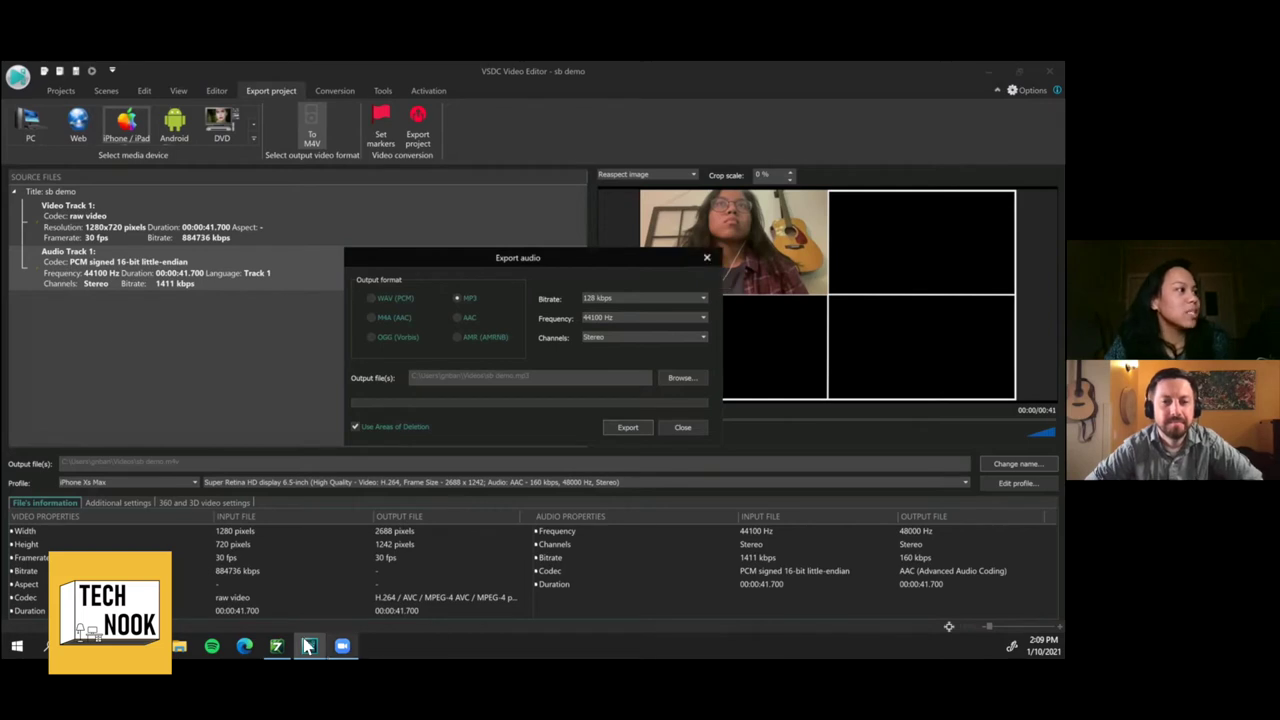
pyautogui.moveTo(276, 648)
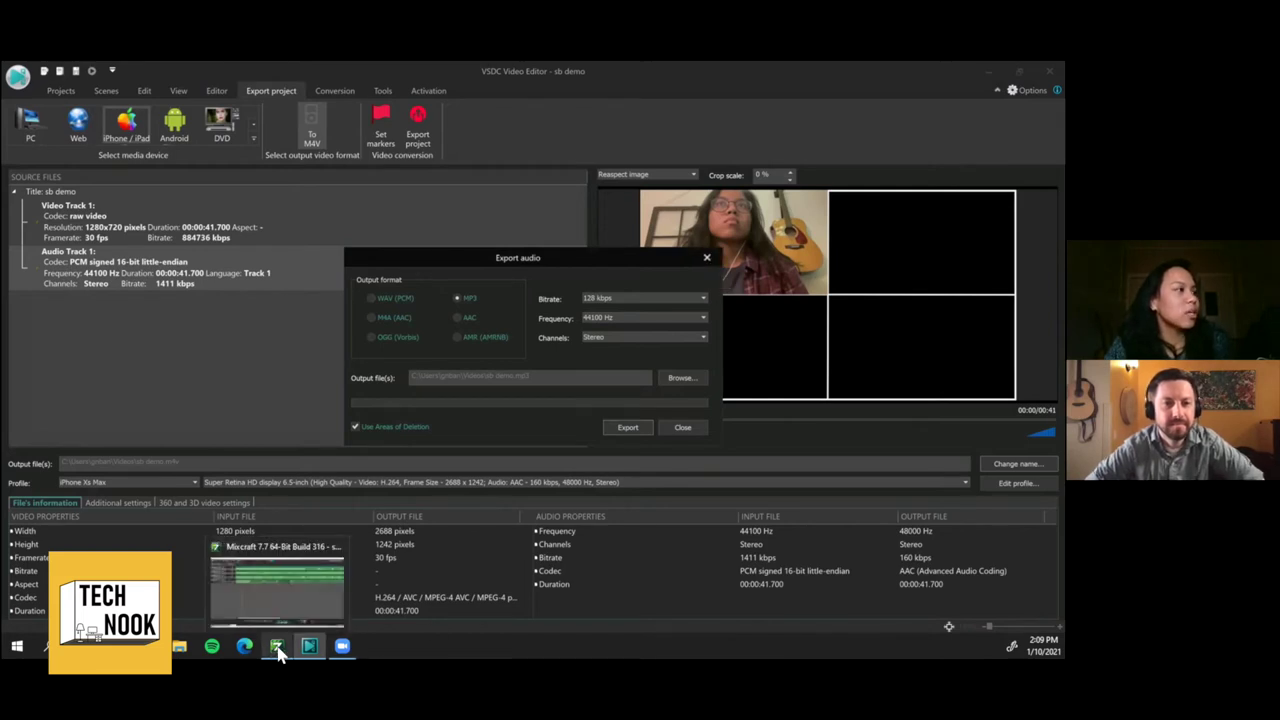
# In Mixcraft, load the Mastering - CD Master 02 effect chain onto the sb demo vocals track
pyautogui.click(277, 647)
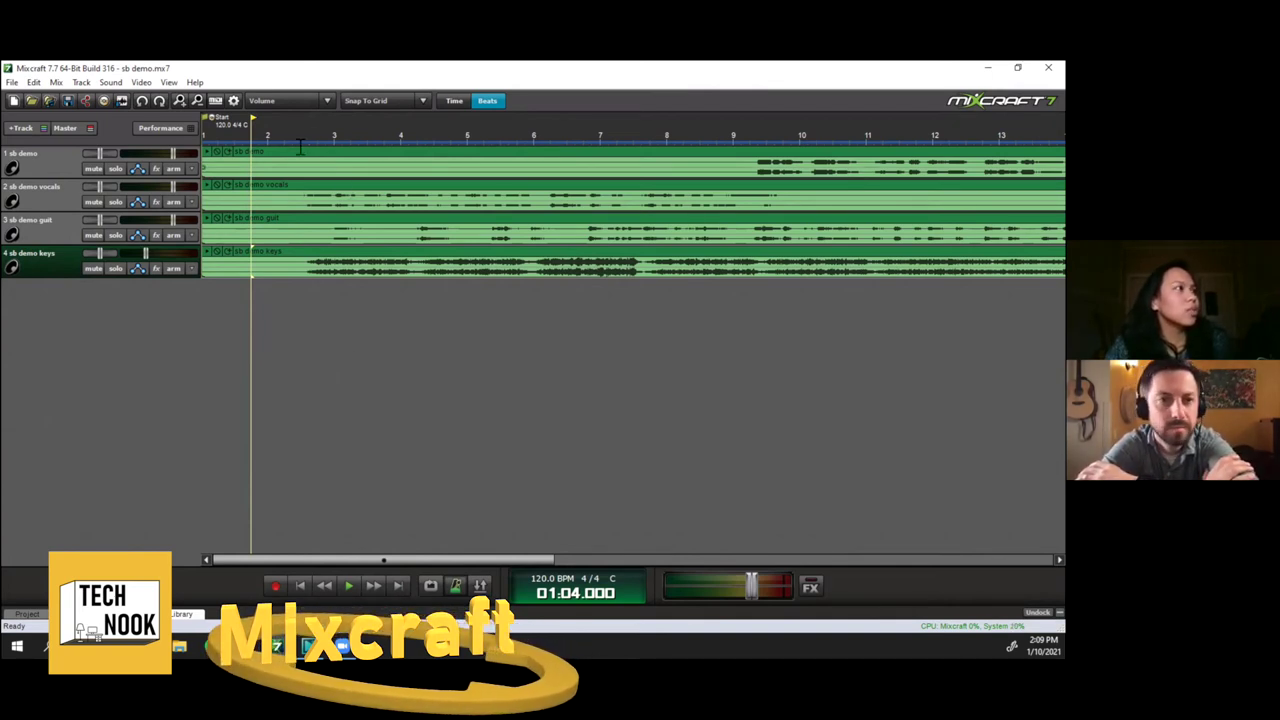
pyautogui.click(300, 586)
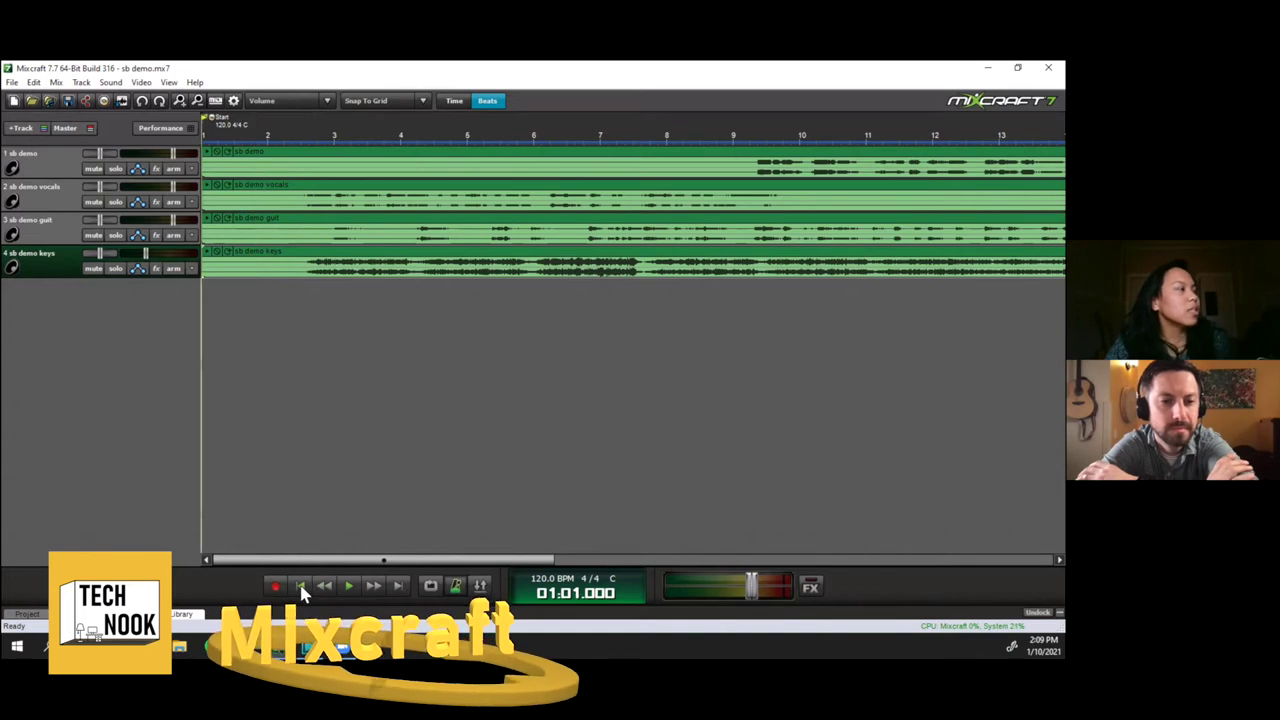
pyautogui.click(155, 202)
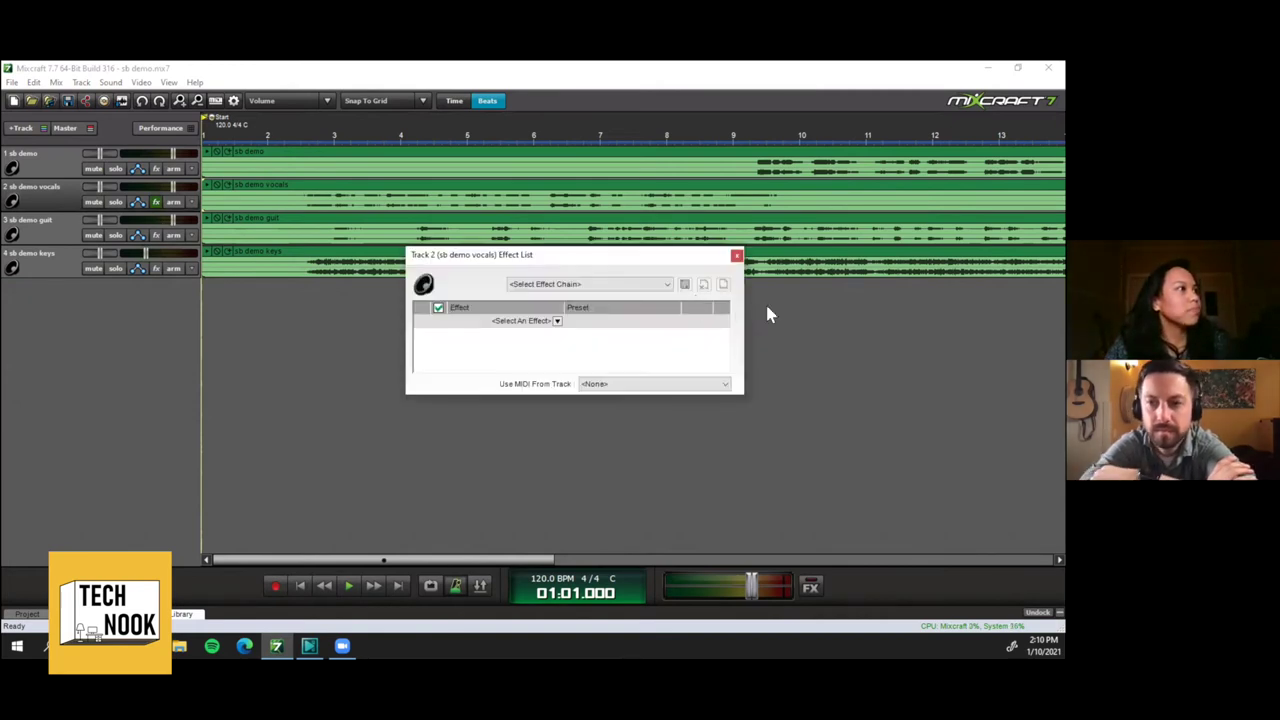
pyautogui.click(557, 321)
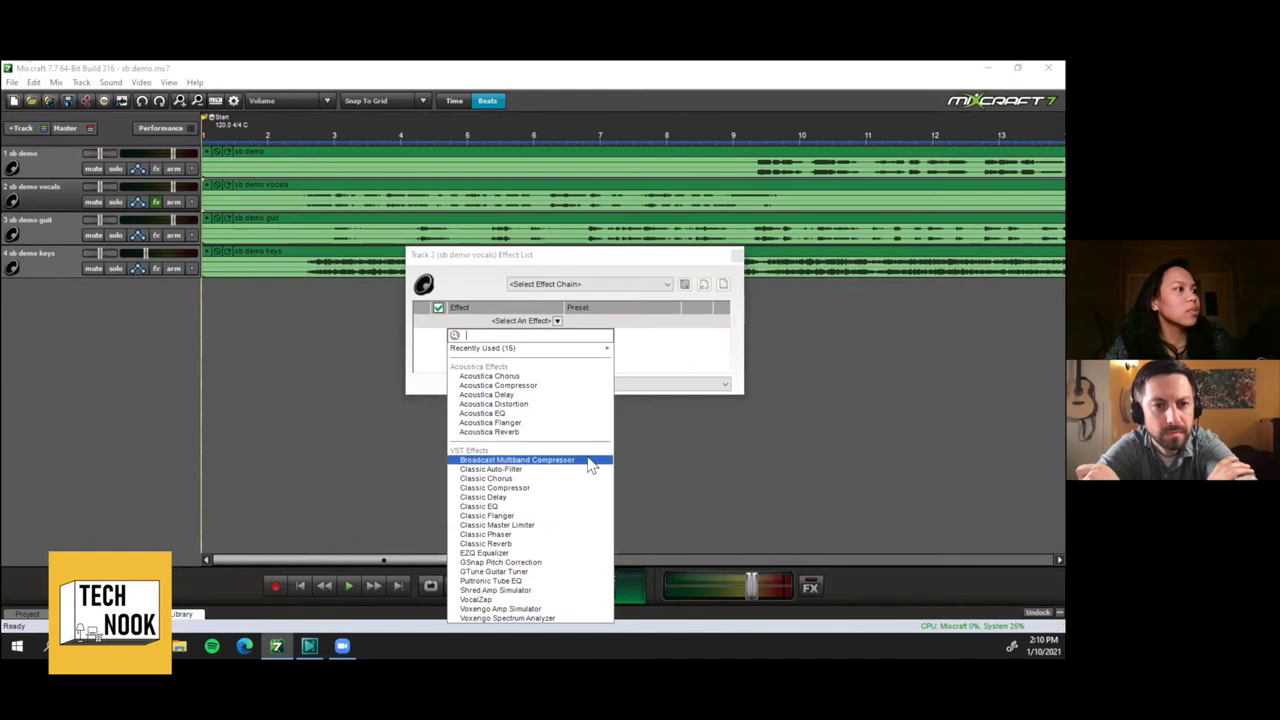
pyautogui.click(639, 283)
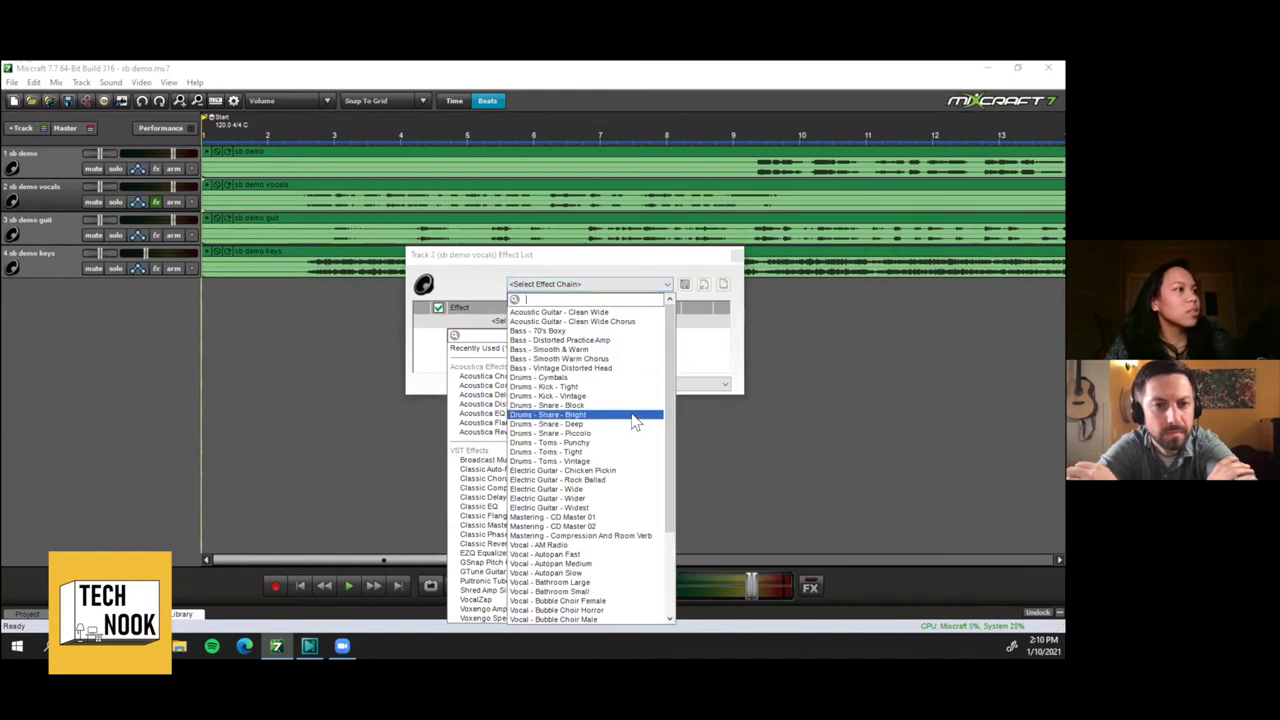
pyautogui.click(645, 526)
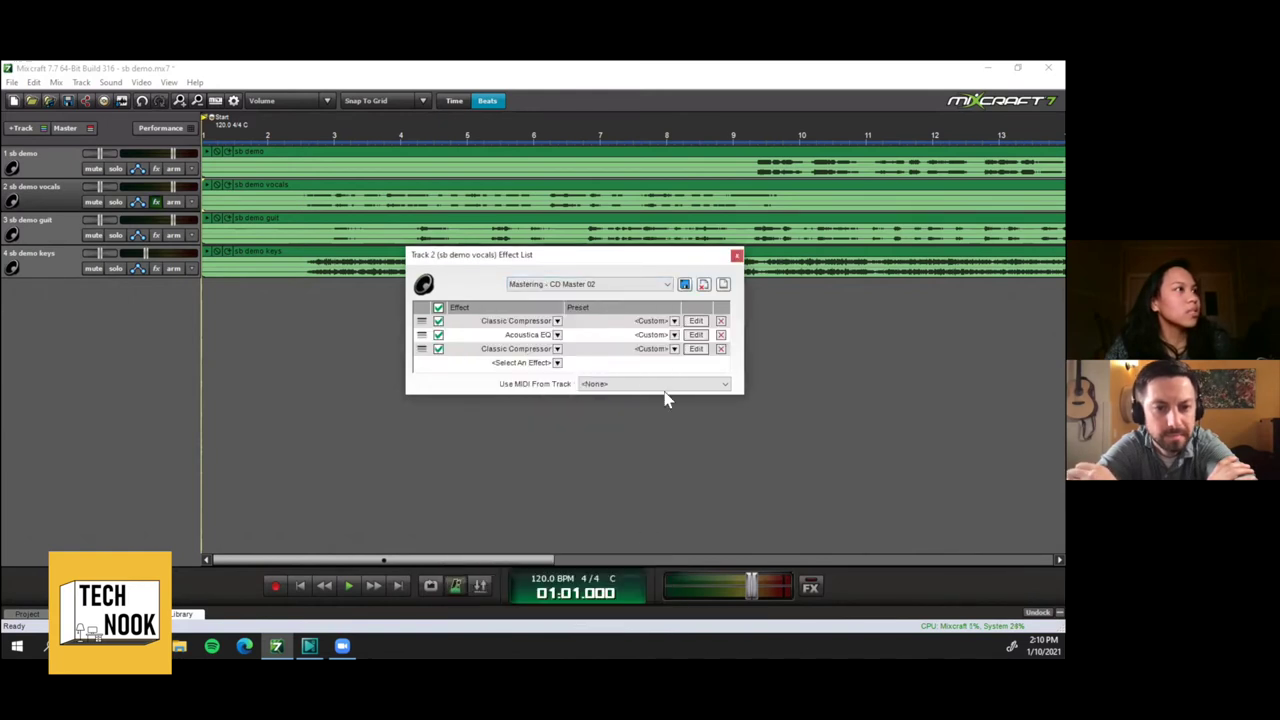
pyautogui.click(735, 257)
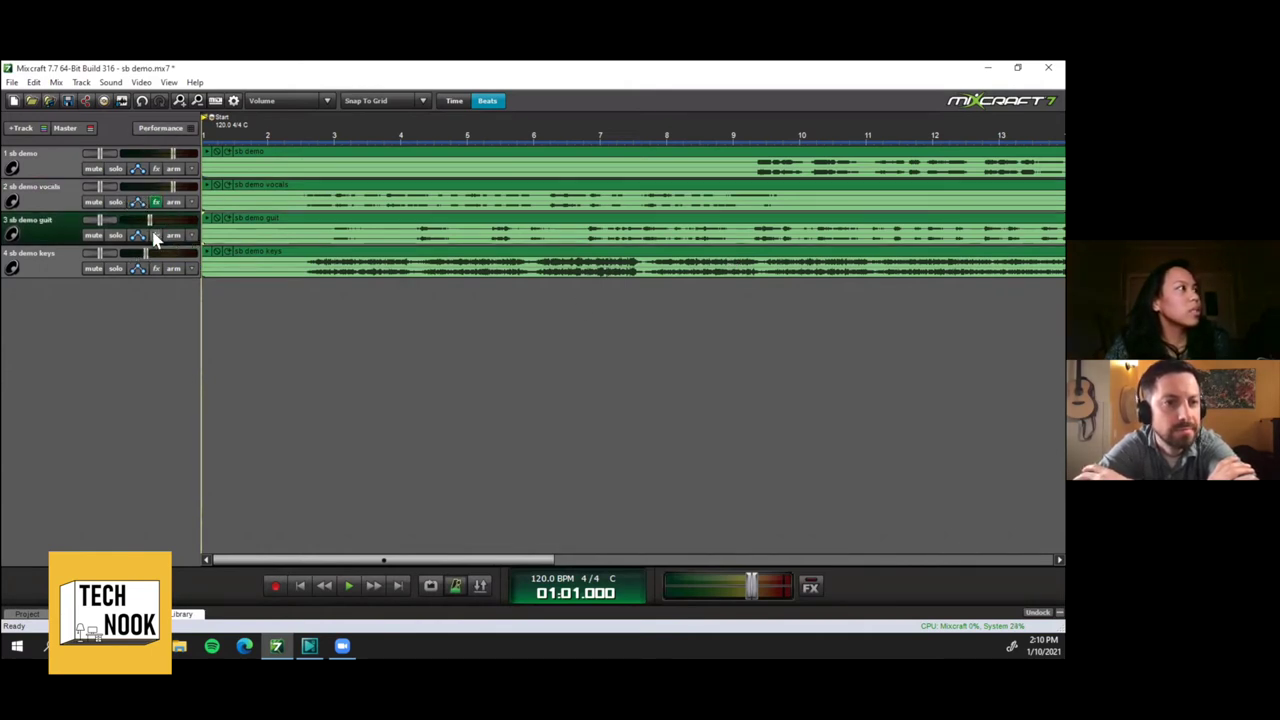
pyautogui.click(154, 236)
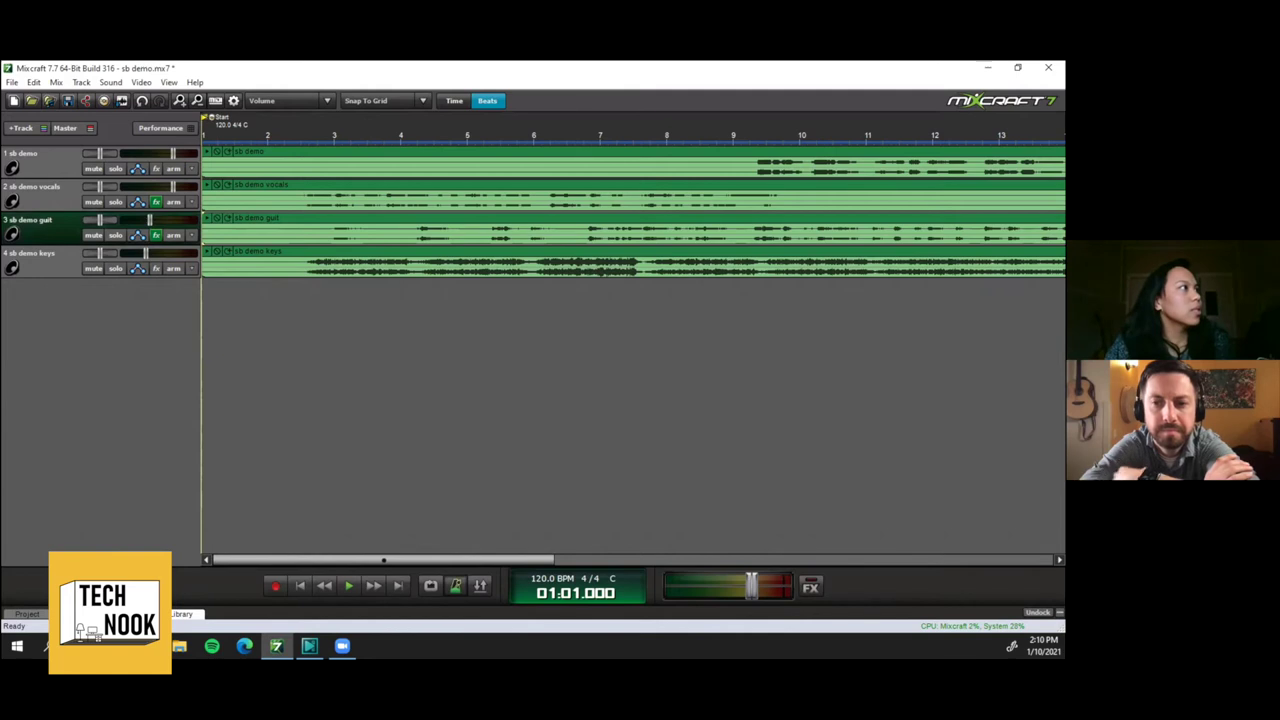
# Play and stop the mix, then move the playhead back near the song start
pyautogui.click(346, 588)
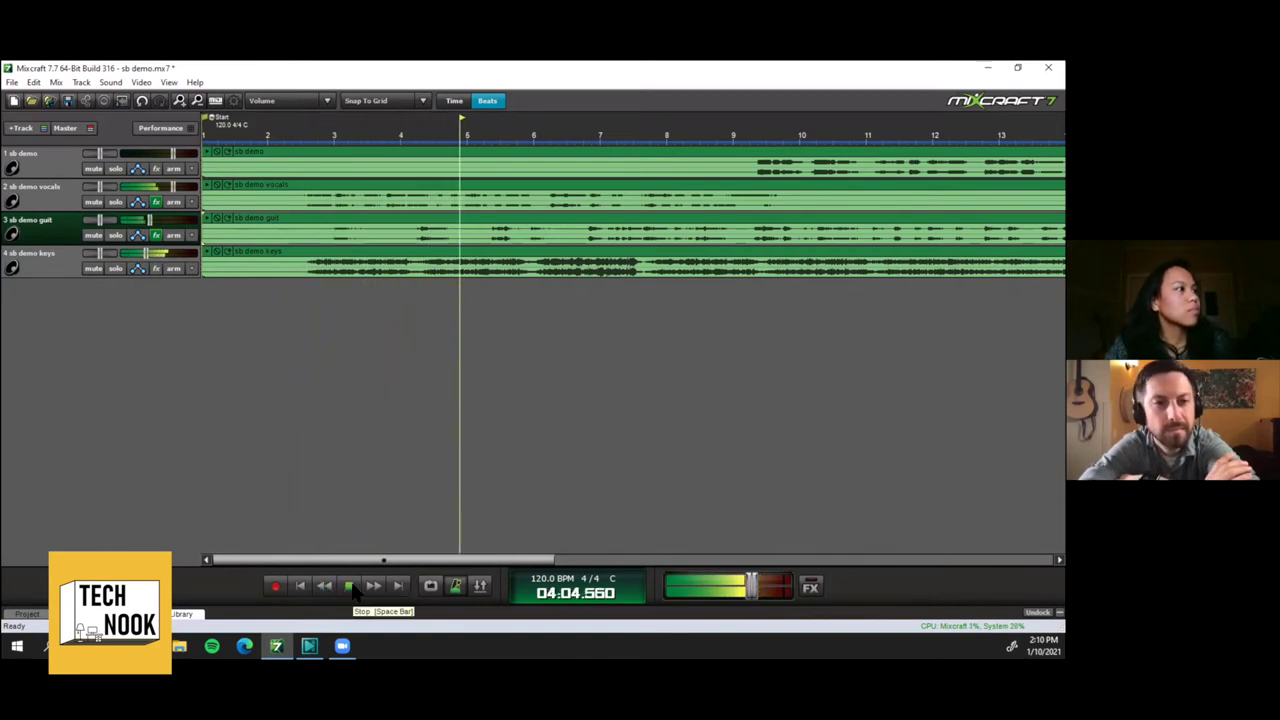
pyautogui.click(350, 588)
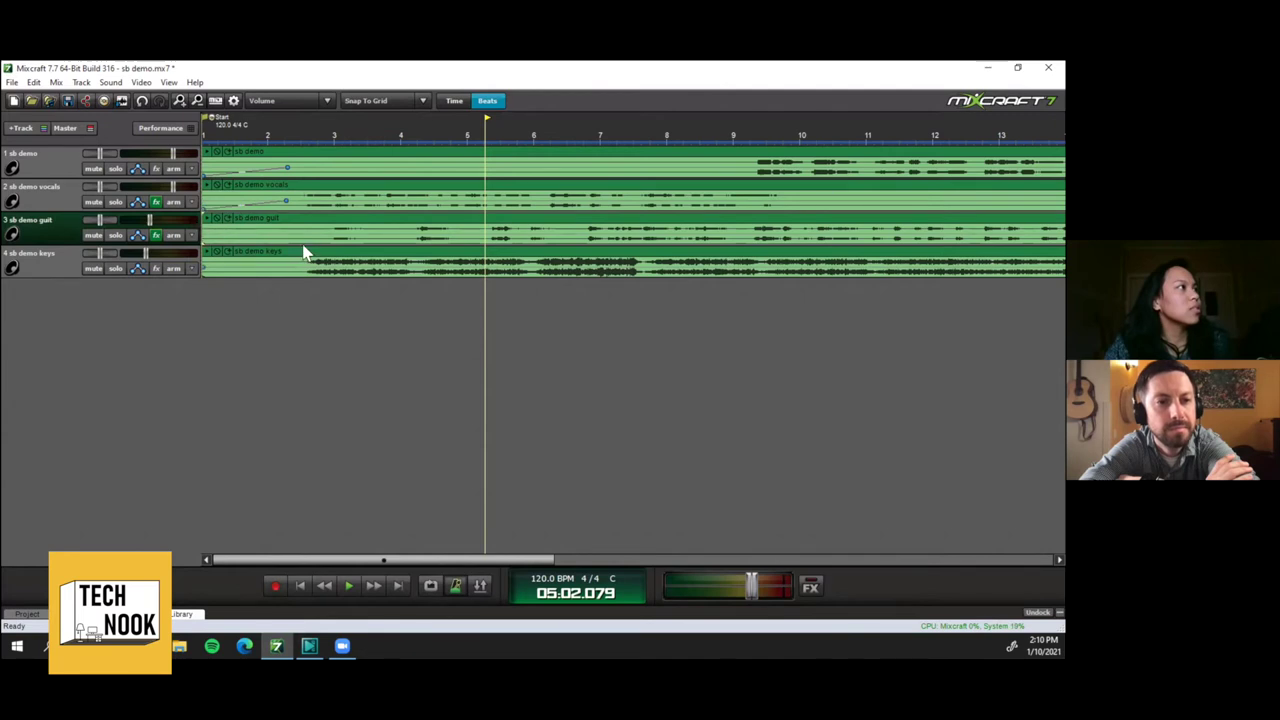
pyautogui.click(284, 222)
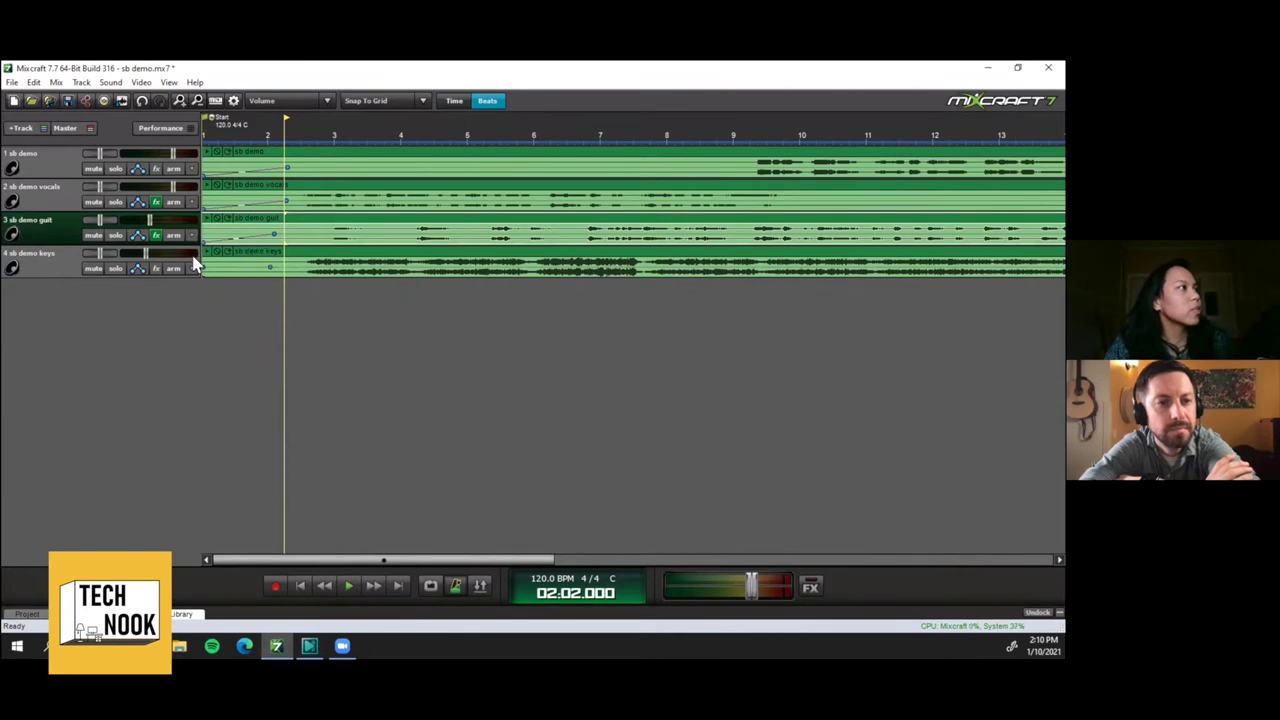
# Drop the keys track's starting envelope point to silence and save the project
pyautogui.moveTo(204, 266); pyautogui.dragTo(206, 296)
pyautogui.click(229, 337)
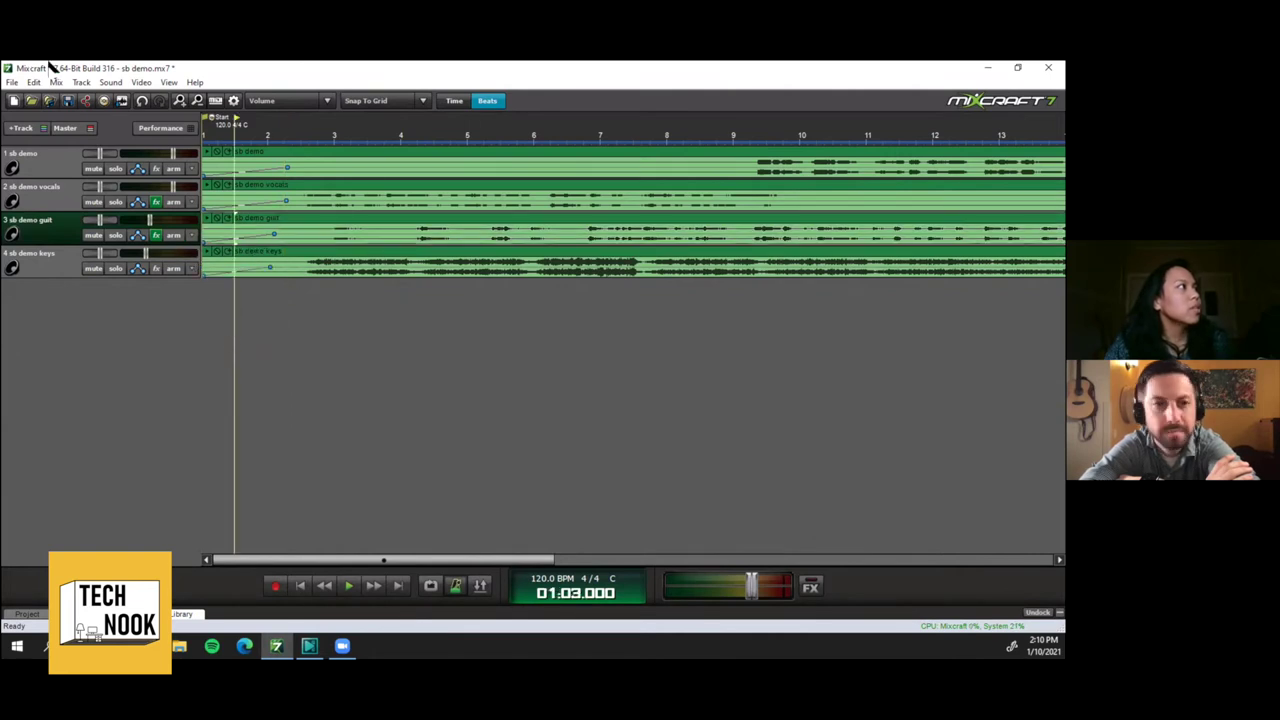
pyautogui.click(67, 101)
# Mix the song down to an MP3 named 'vb demooo', then return to VSDC
pyautogui.click(12, 82)
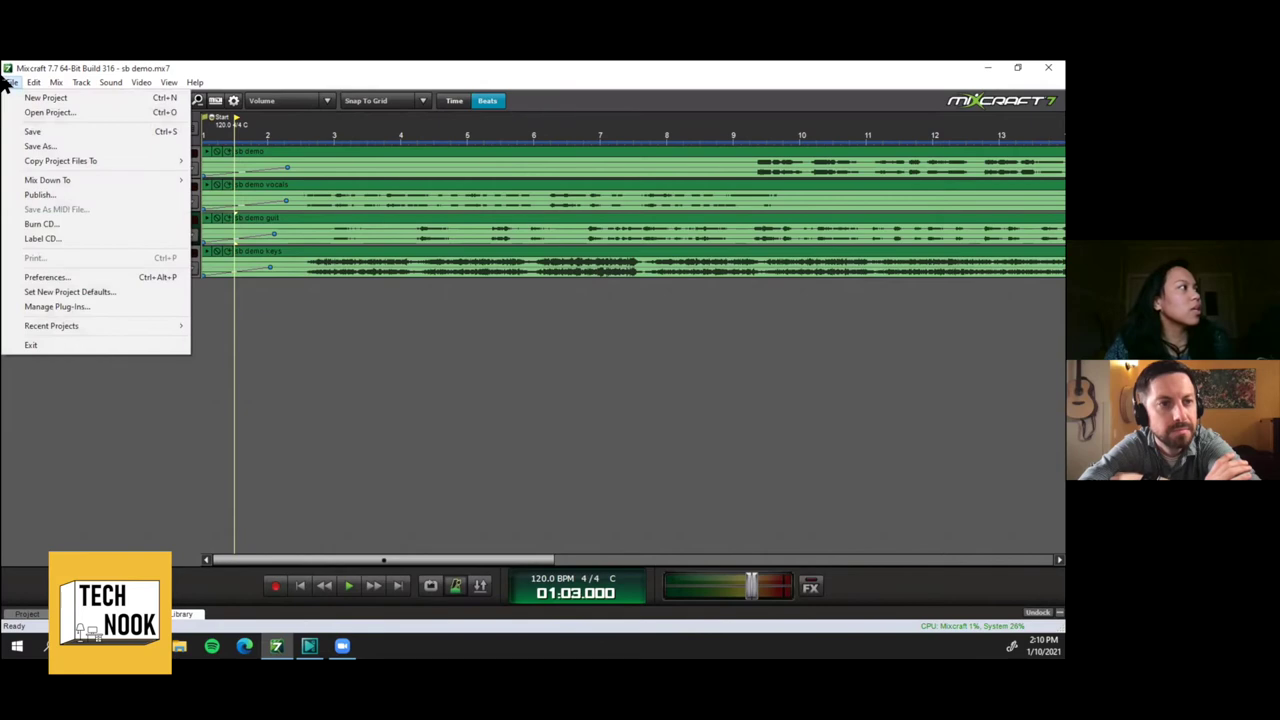
pyautogui.moveTo(149, 180)
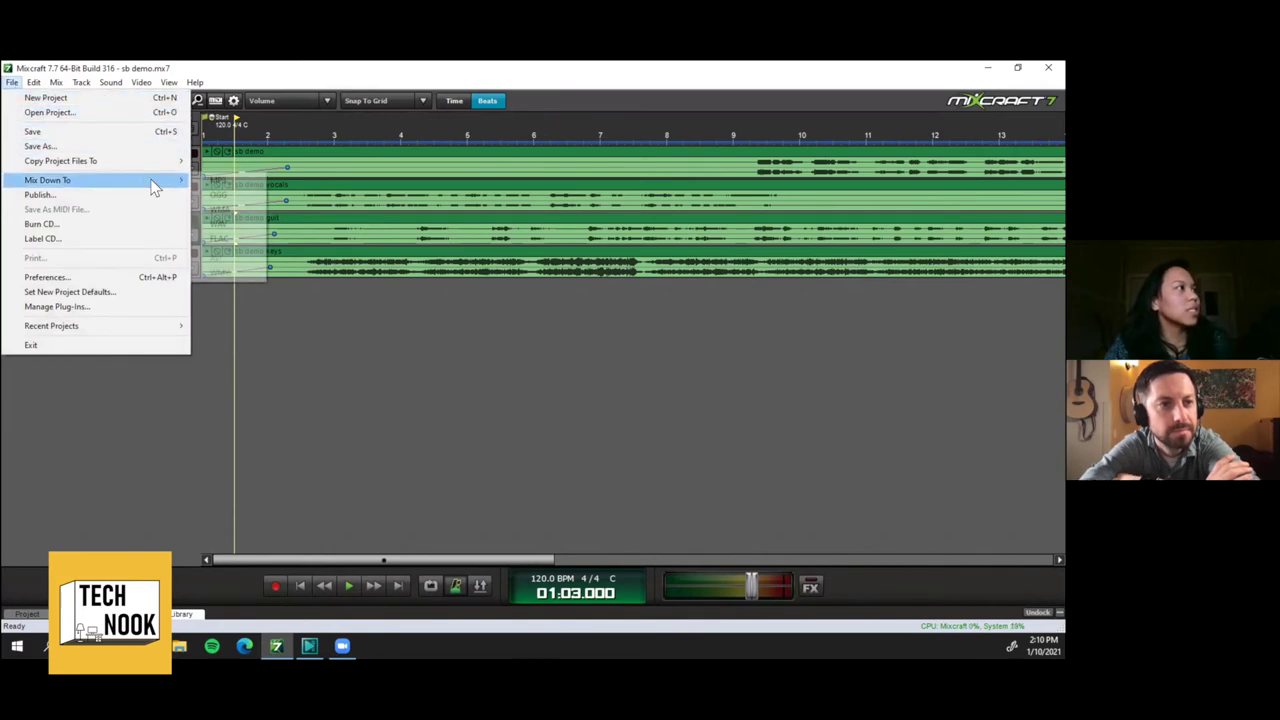
pyautogui.click(228, 178)
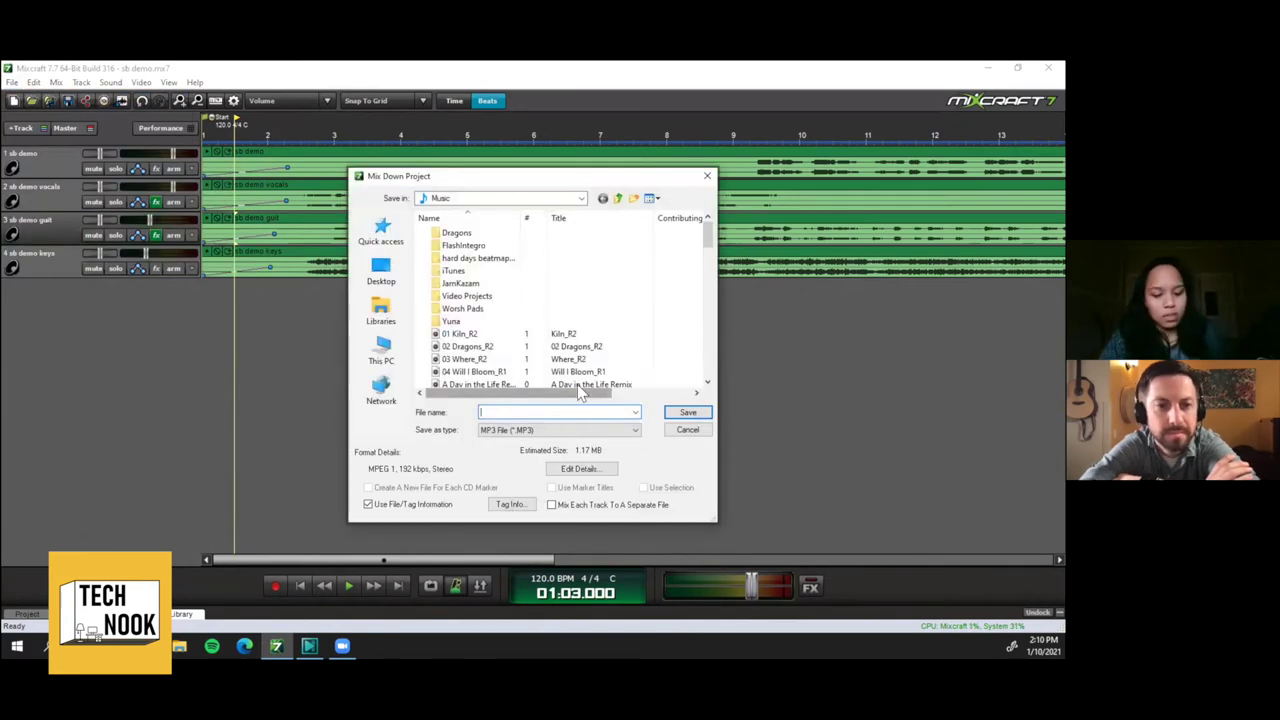
pyautogui.write('vb demooooo')
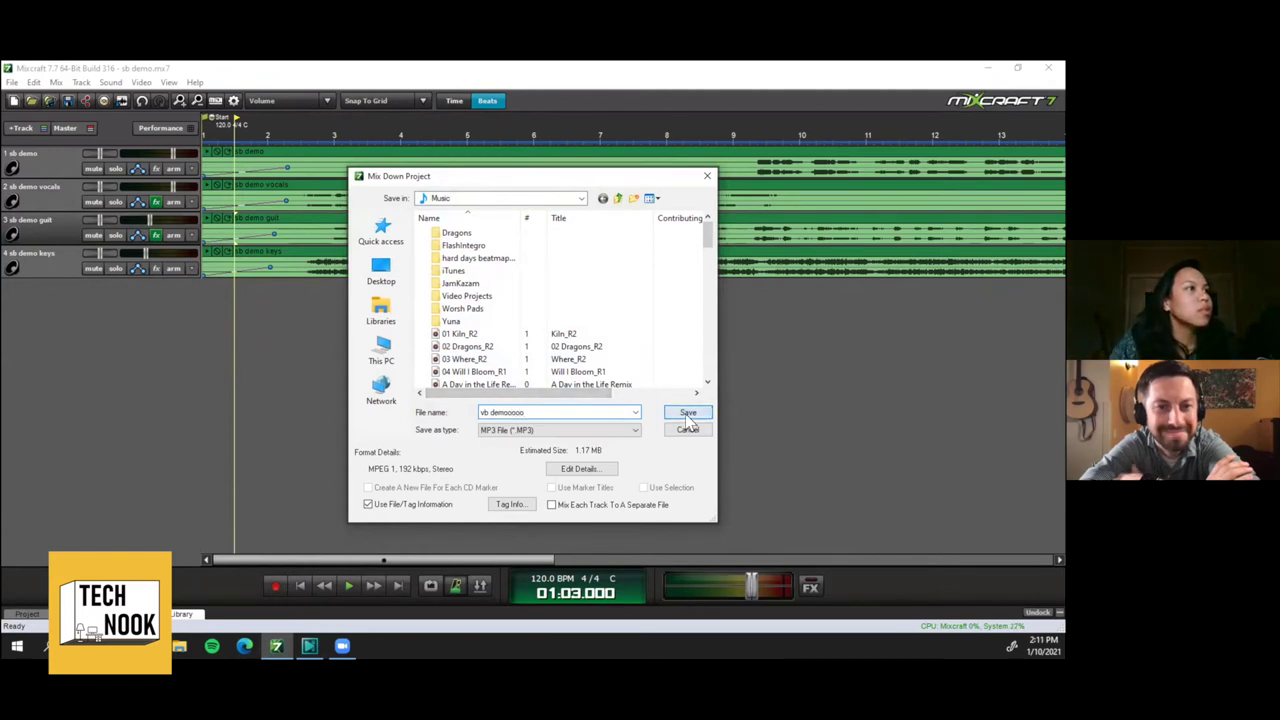
pyautogui.click(682, 413)
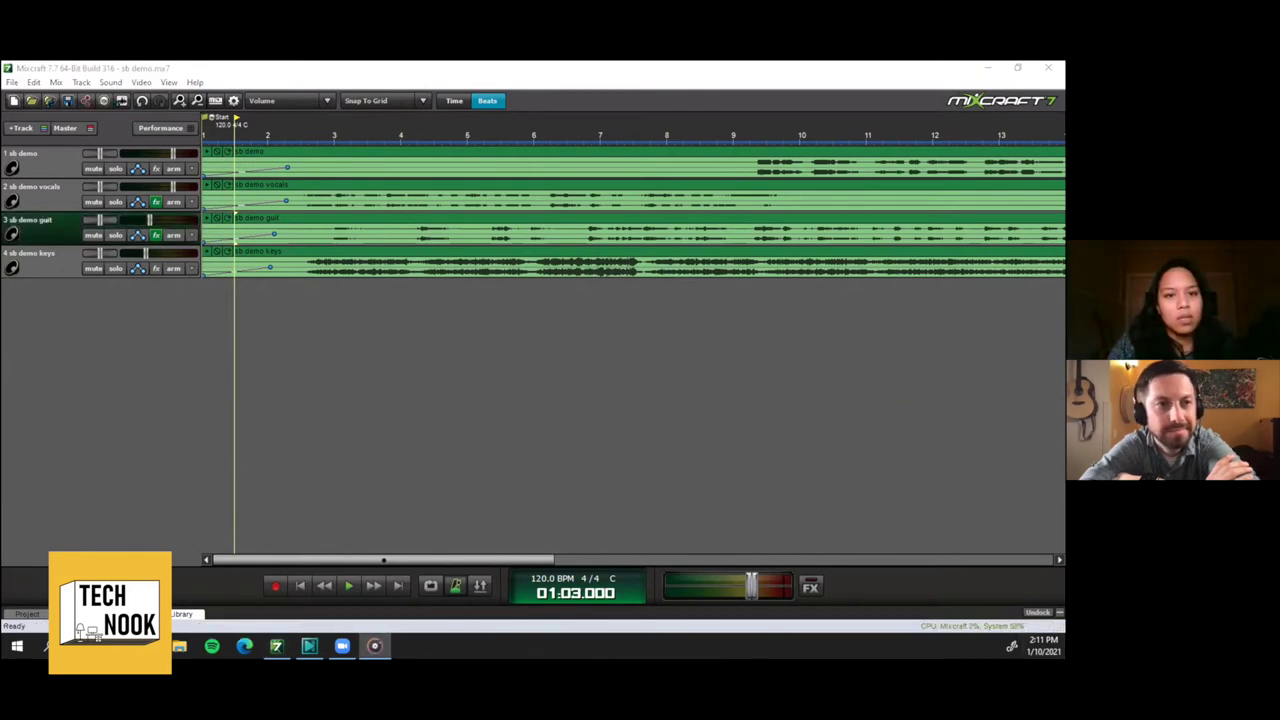
pyautogui.click(309, 646)
pyautogui.click(681, 428)
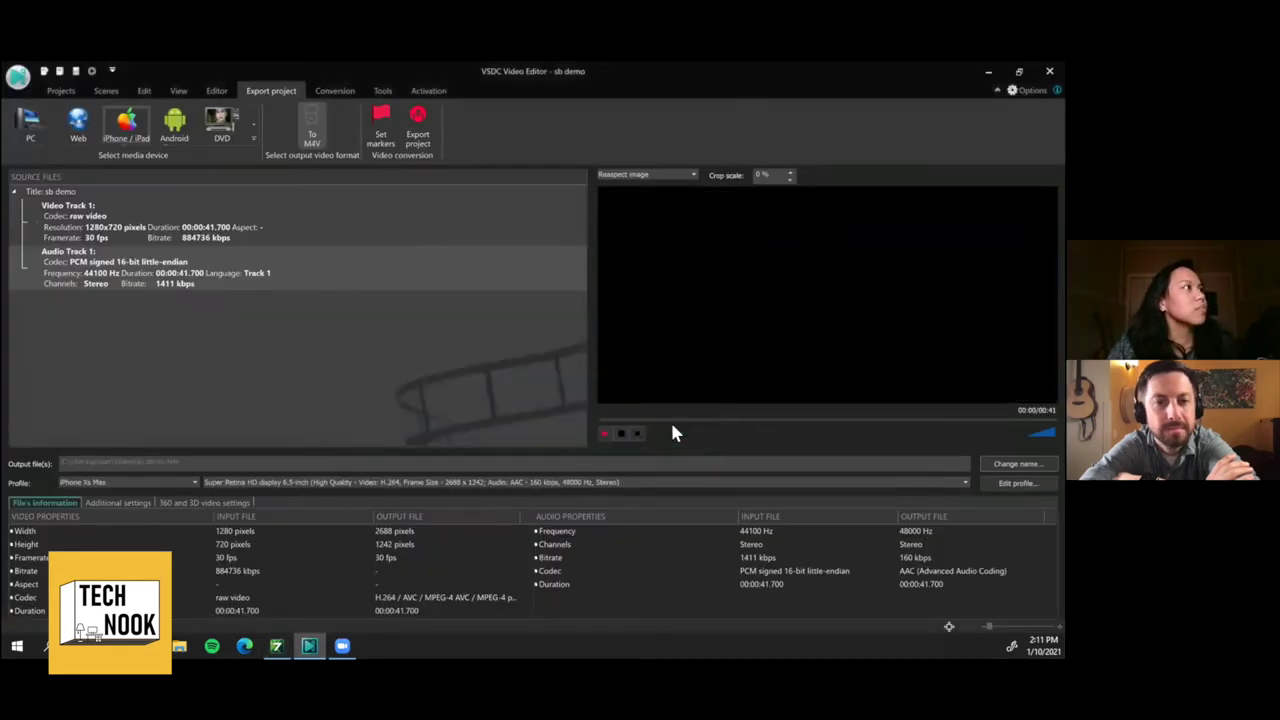
pyautogui.click(207, 91)
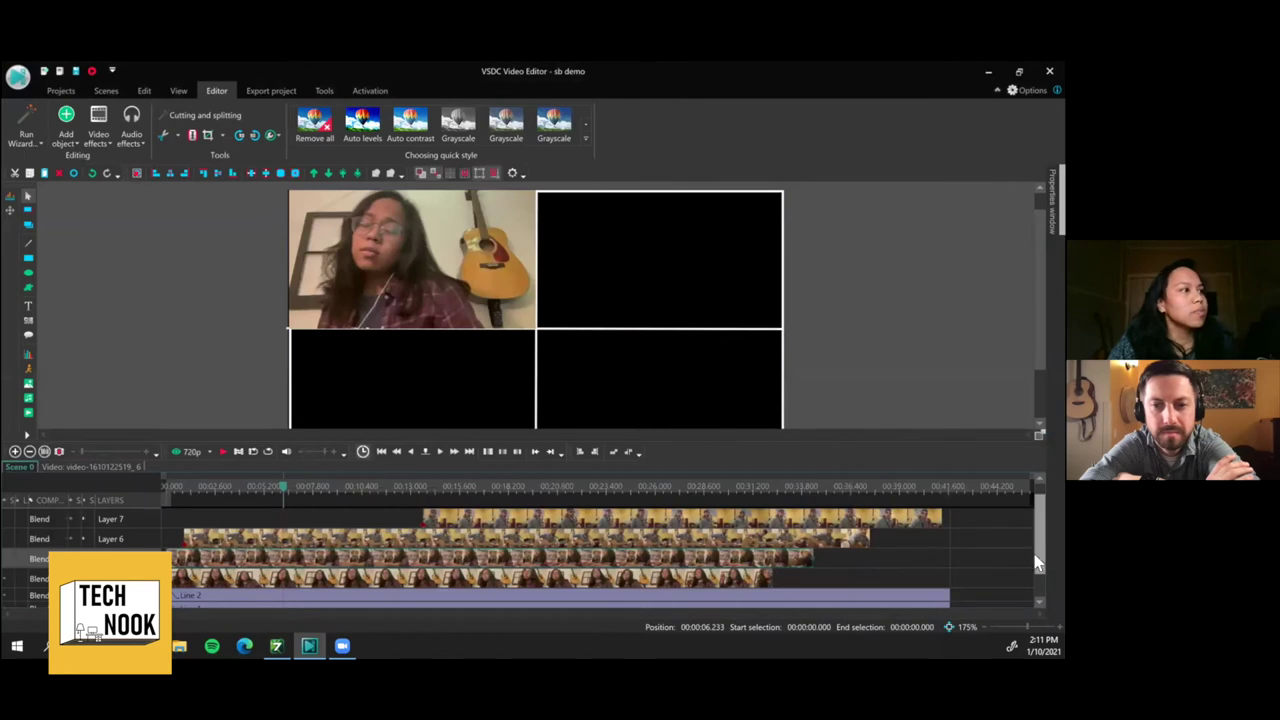
pyautogui.scroll(-2, 1032, 591)
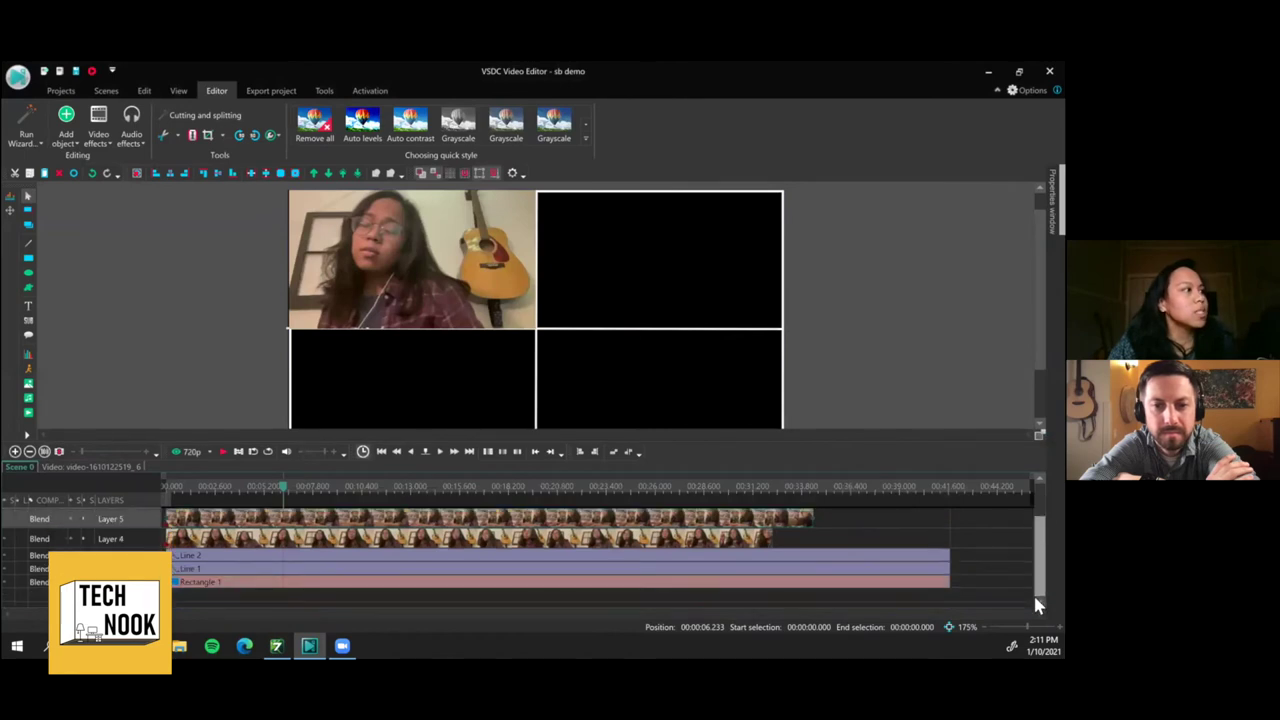
pyautogui.click(28, 412)
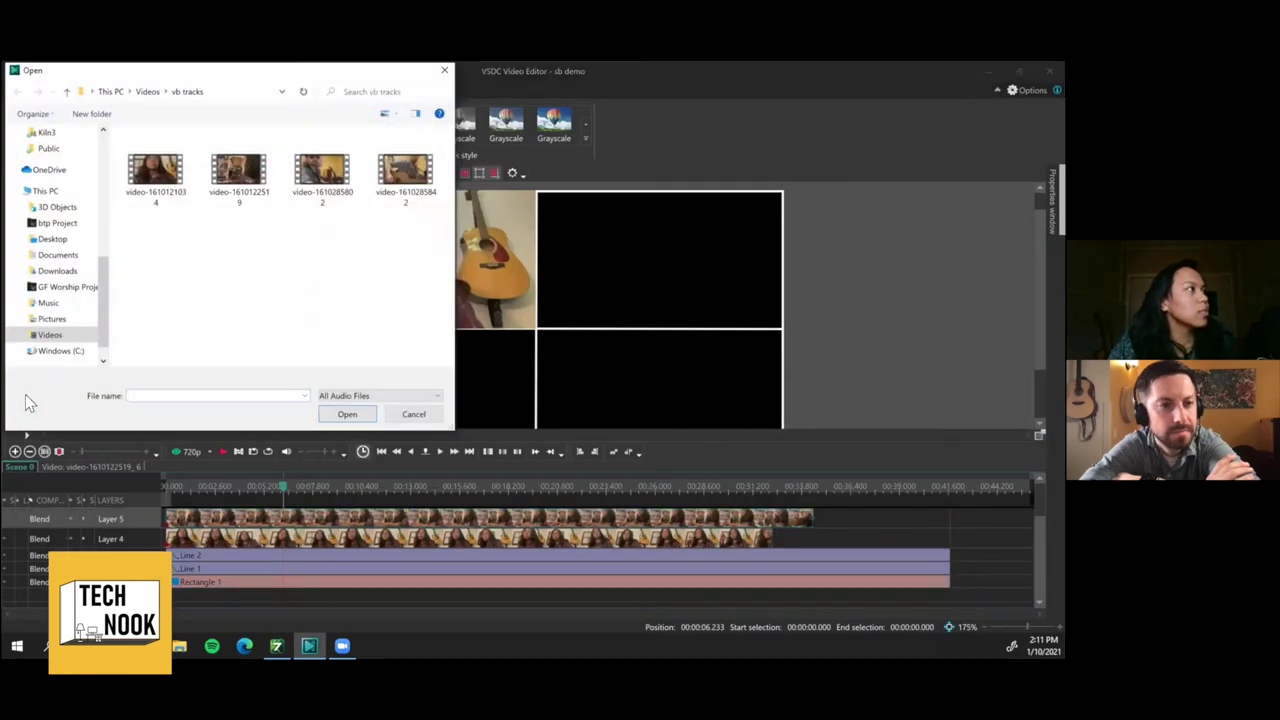
pyautogui.scroll(2, 106, 248)
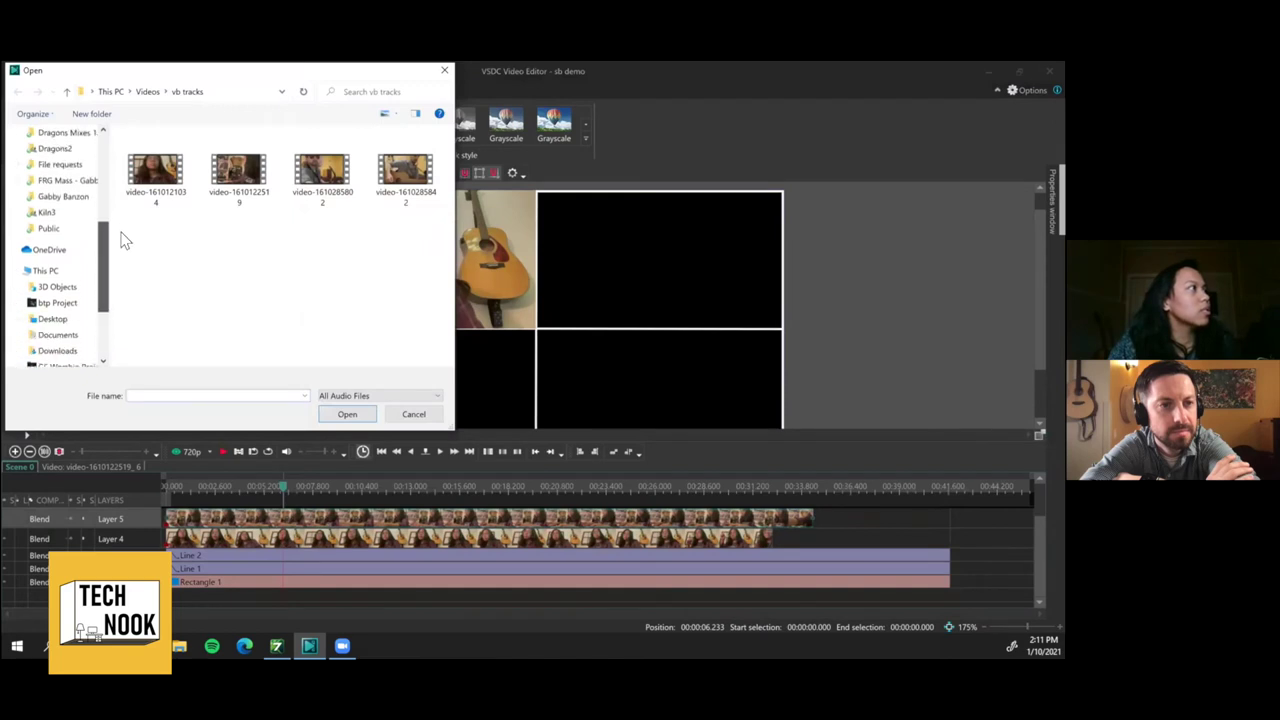
pyautogui.scroll(5, 120, 240)
pyautogui.click(55, 143)
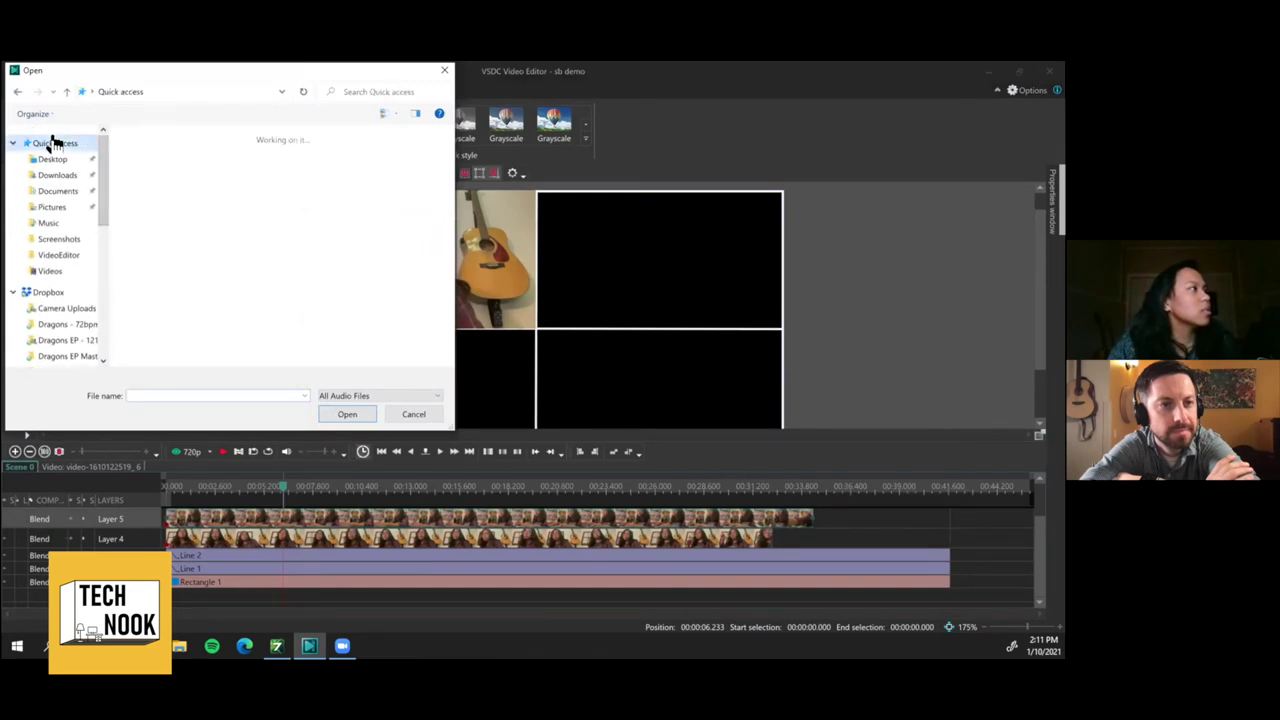
pyautogui.scroll(-1, 289, 300)
pyautogui.click(281, 324)
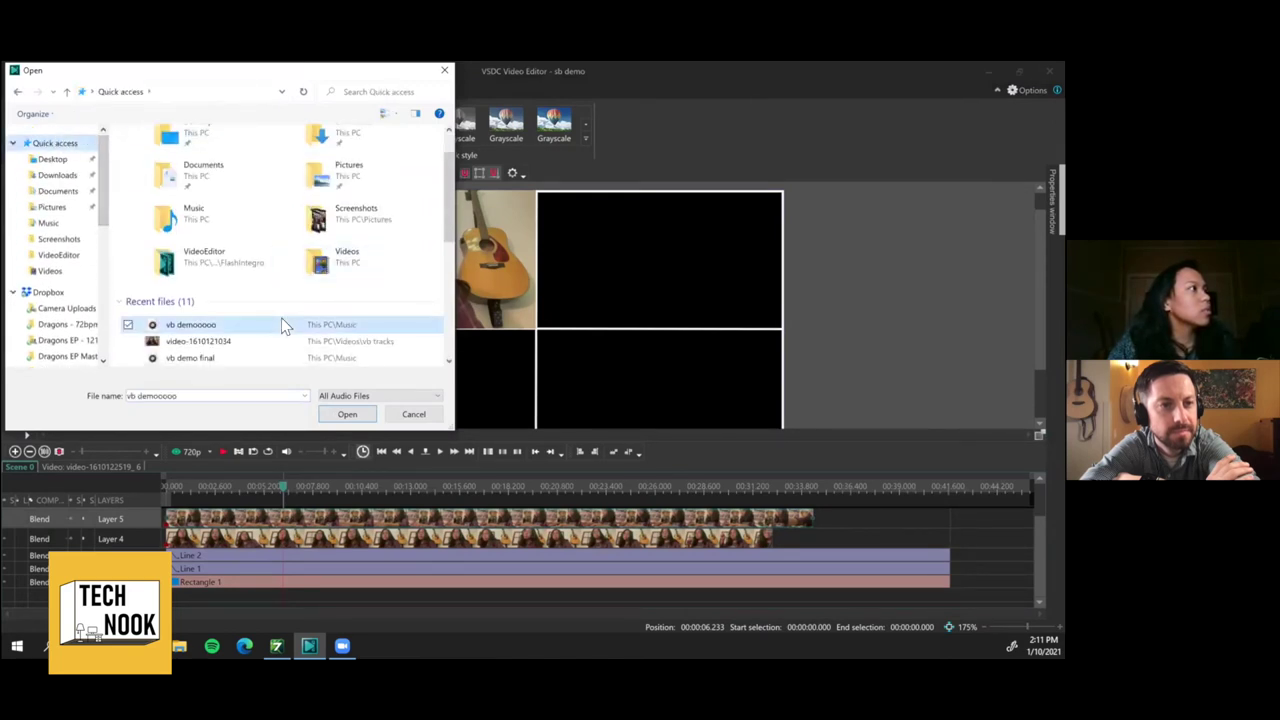
pyautogui.click(347, 414)
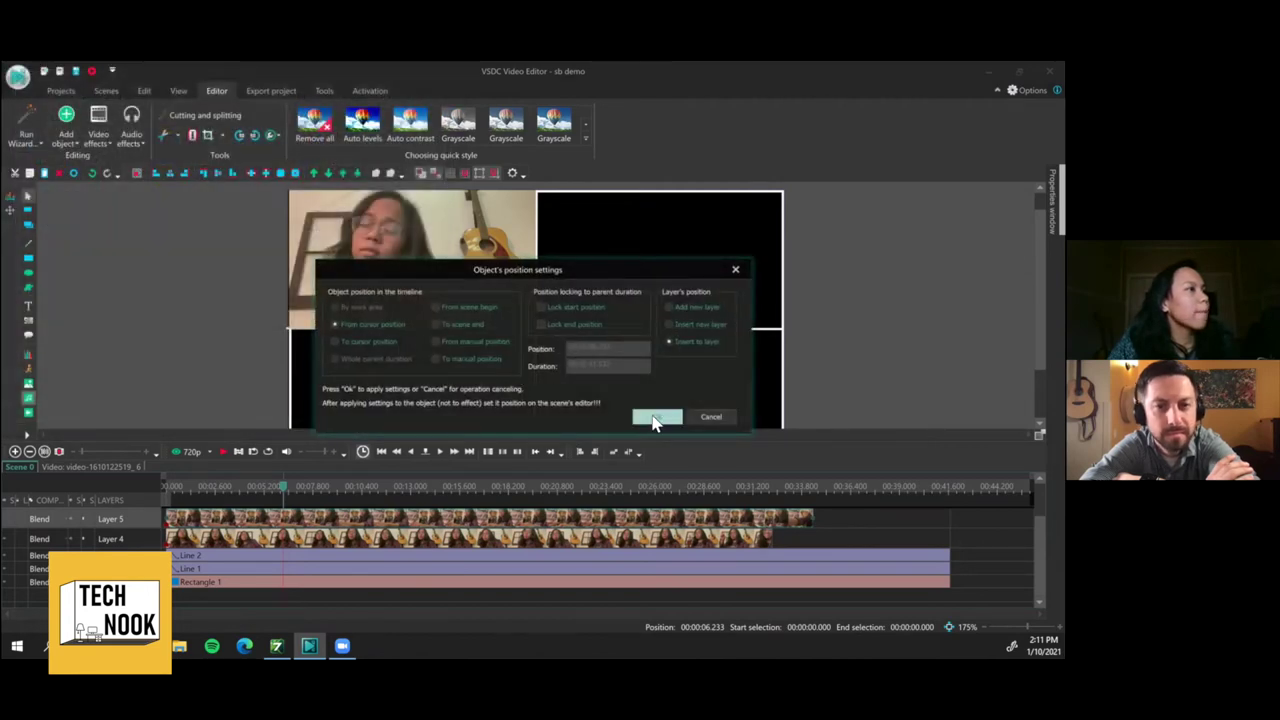
pyautogui.click(652, 420)
pyautogui.moveTo(586, 563); pyautogui.dragTo(757, 606)
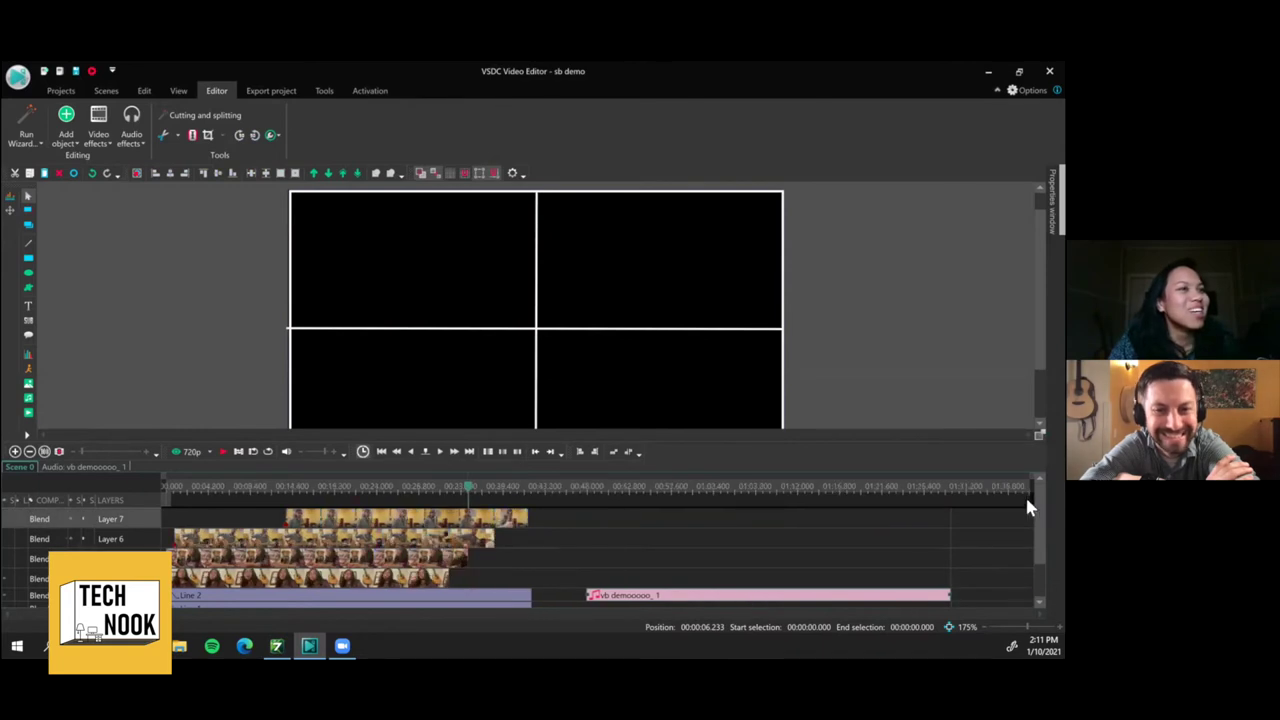
pyautogui.moveTo(1040, 545); pyautogui.dragTo(1038, 571)
pyautogui.moveTo(723, 563); pyautogui.dragTo(172, 606)
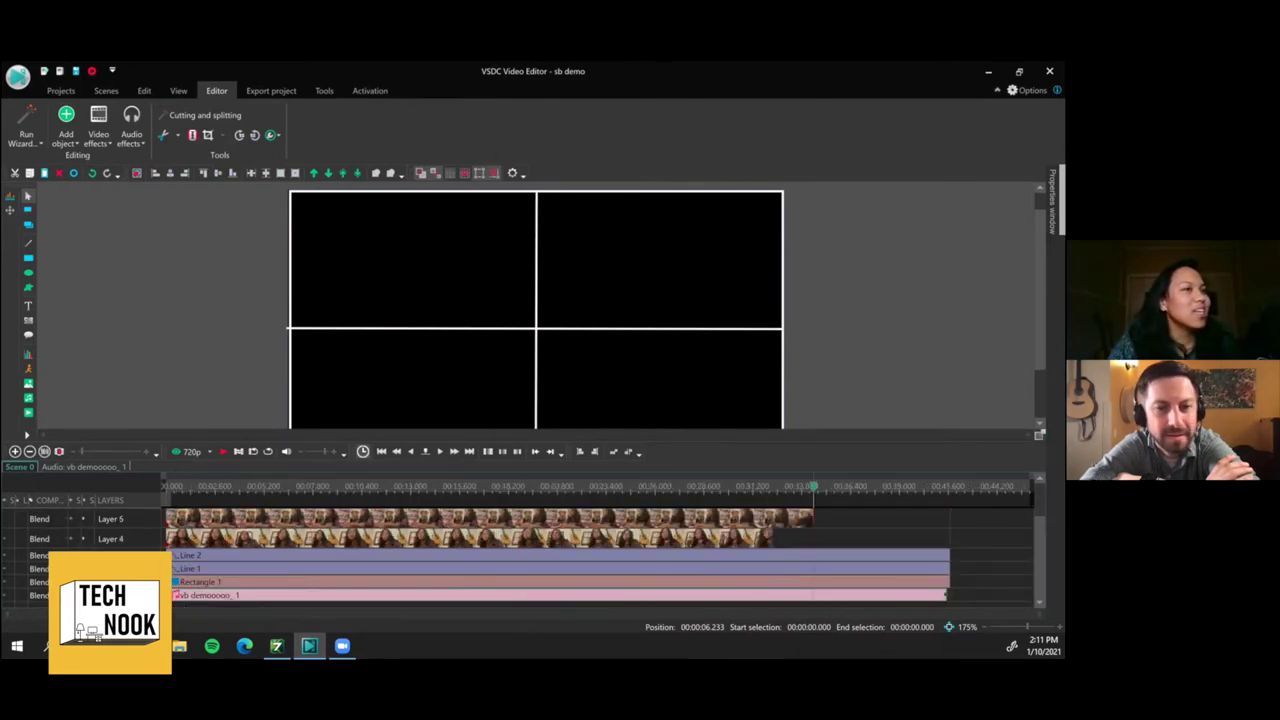
pyautogui.click(520, 541)
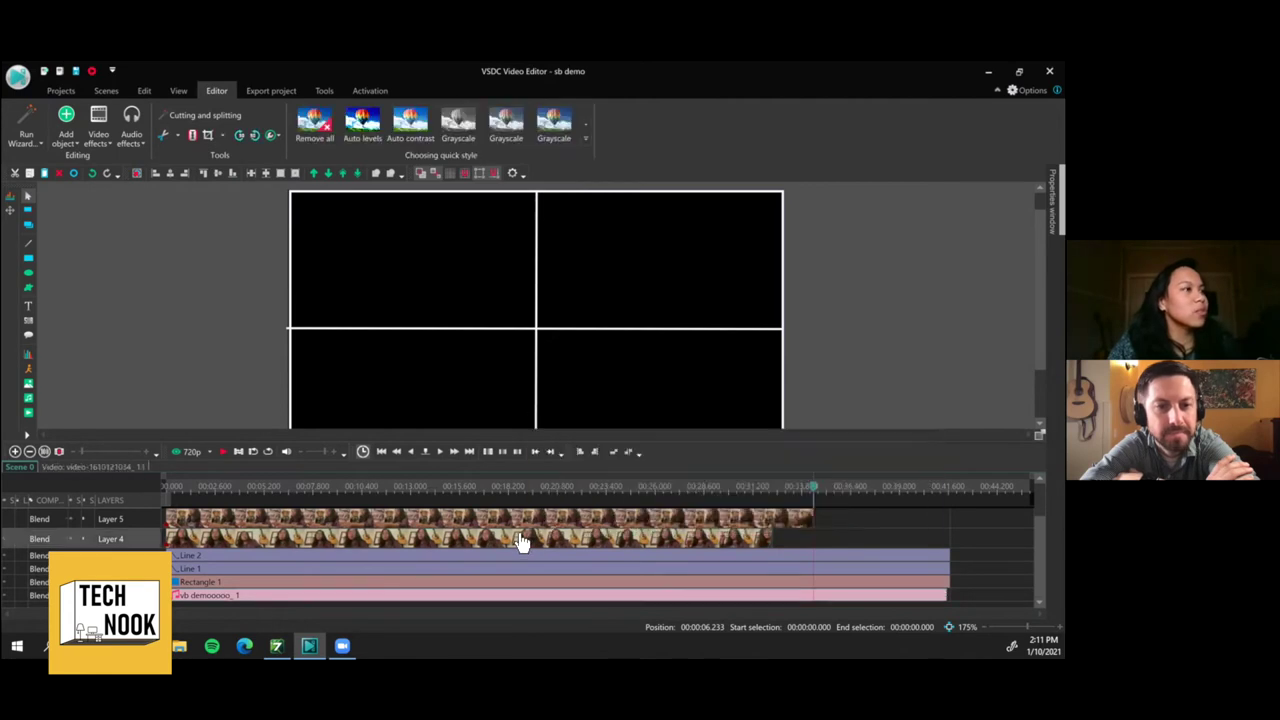
pyautogui.rightClick(520, 541)
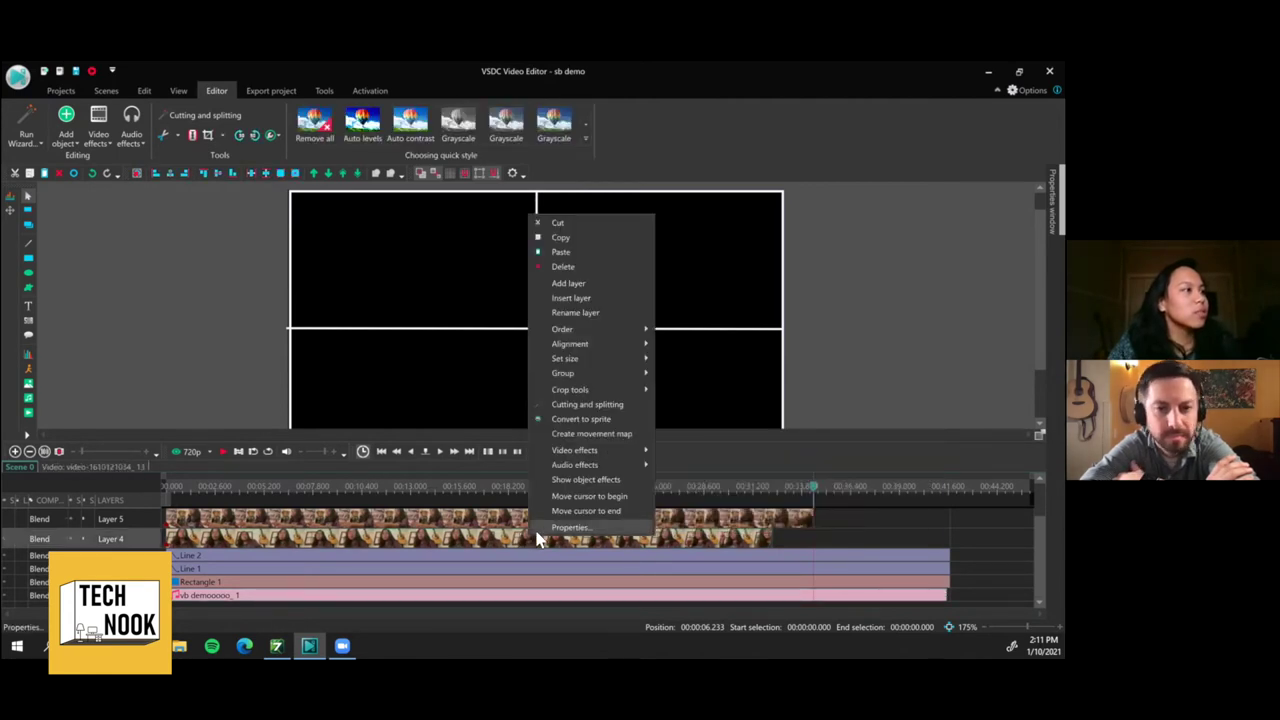
pyautogui.click(478, 543)
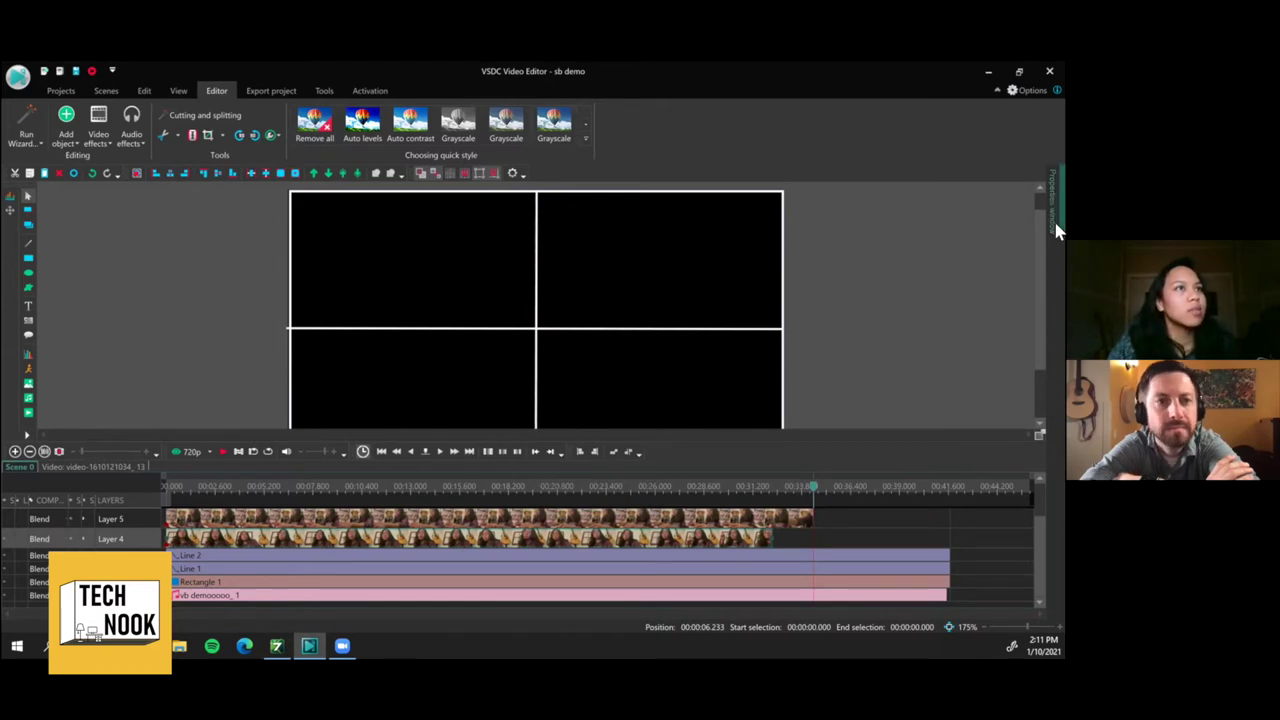
# Set the Layer 4 clip's Audio track property to "Don't use audio"
pyautogui.moveTo(1046, 222)
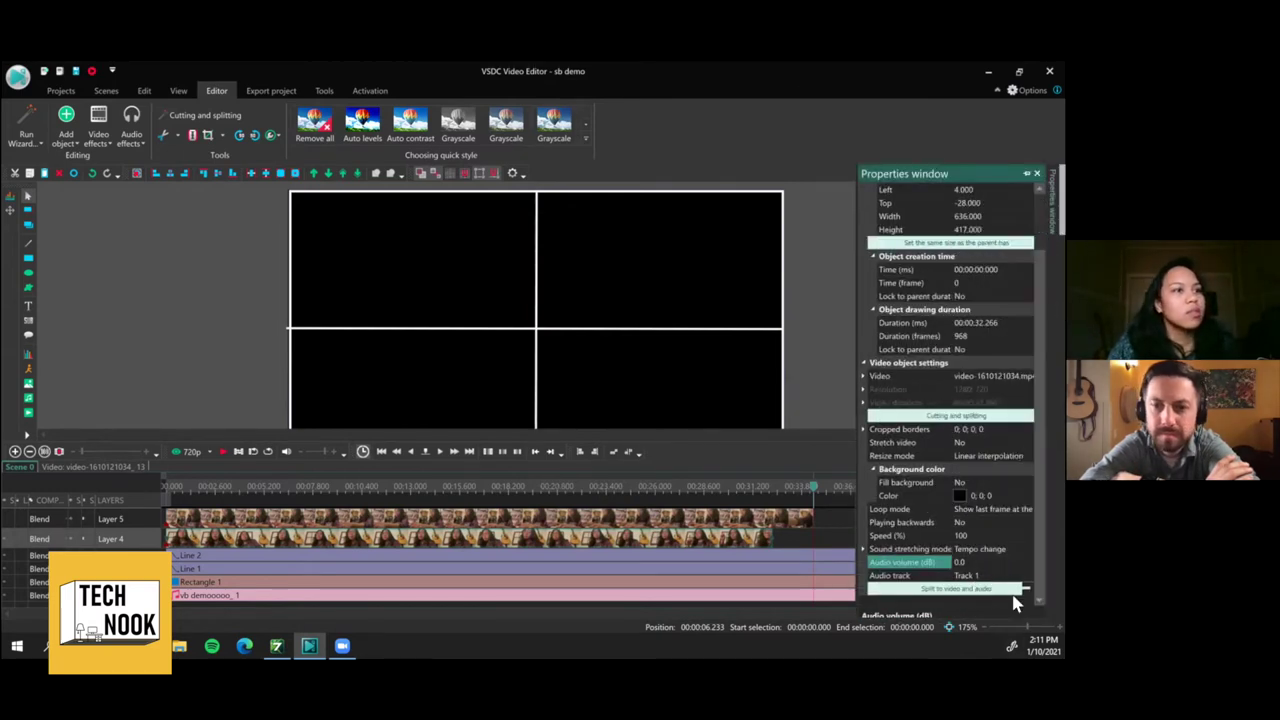
pyautogui.click(997, 576)
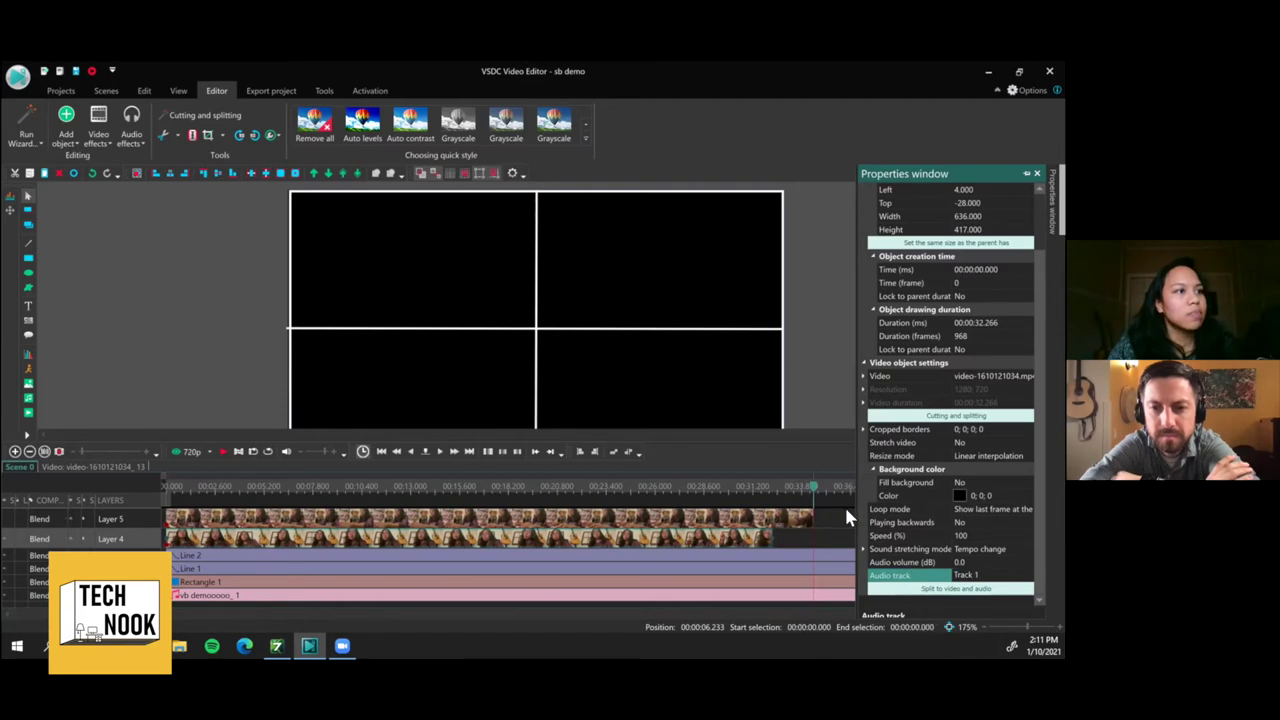
pyautogui.moveTo(836, 491); pyautogui.dragTo(792, 491)
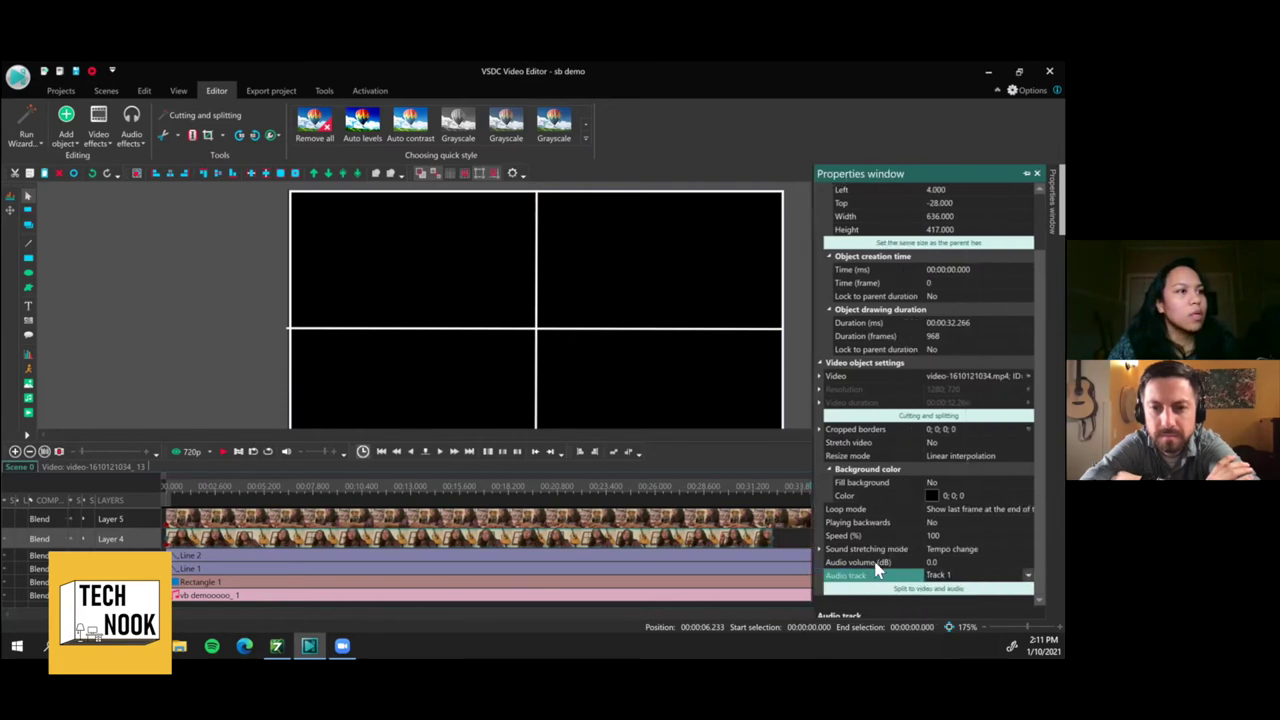
pyautogui.click(1028, 578)
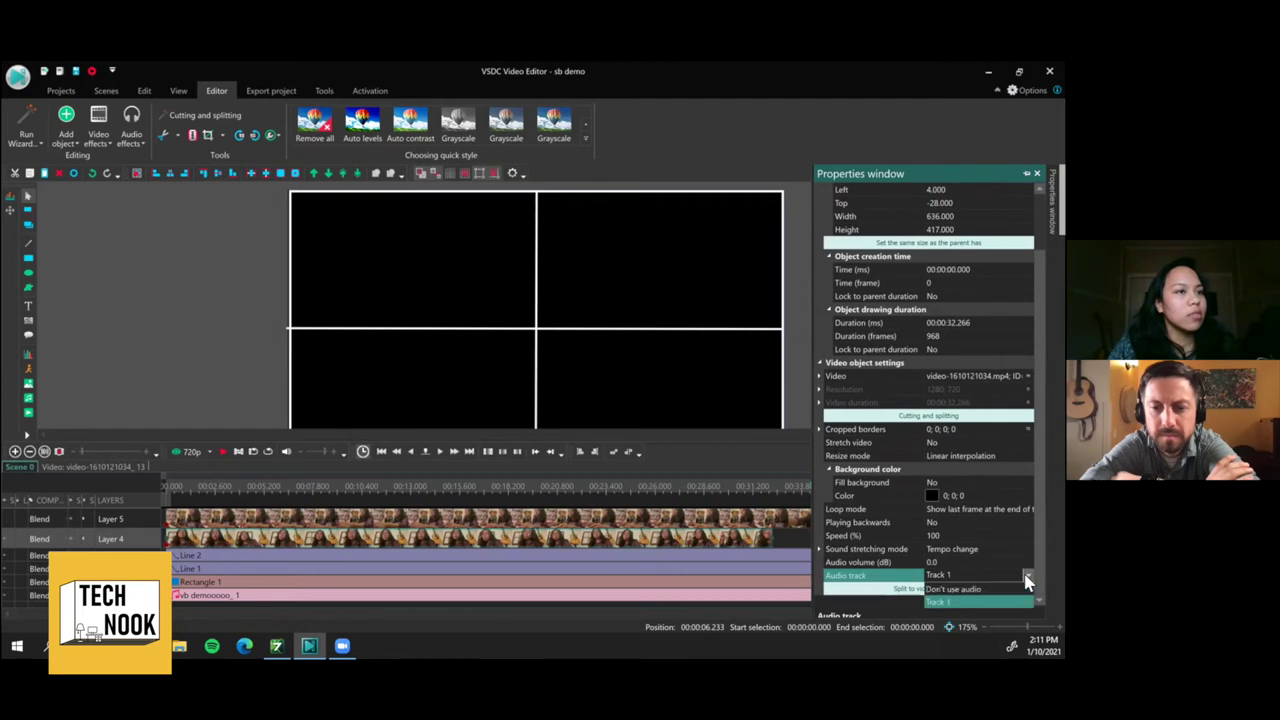
pyautogui.click(952, 590)
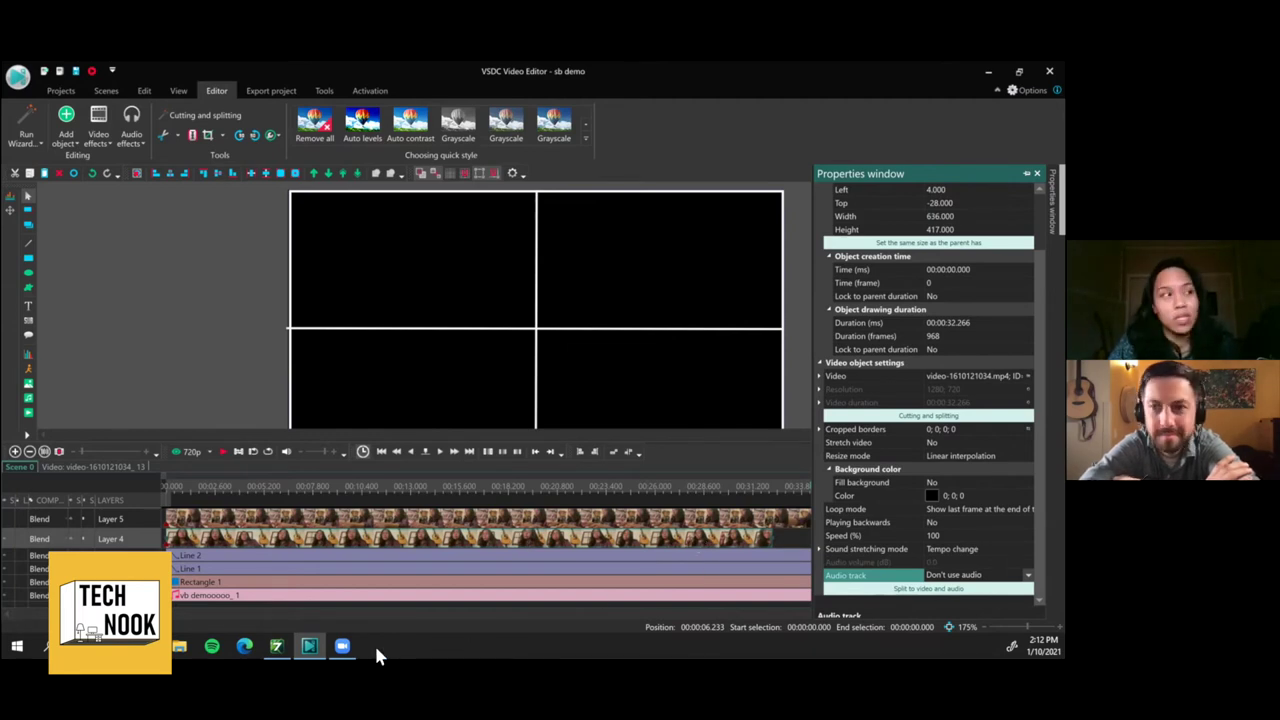
# Minimize VSDC Video Editor to bring Mixcraft back on screen
pyautogui.click(178, 648)
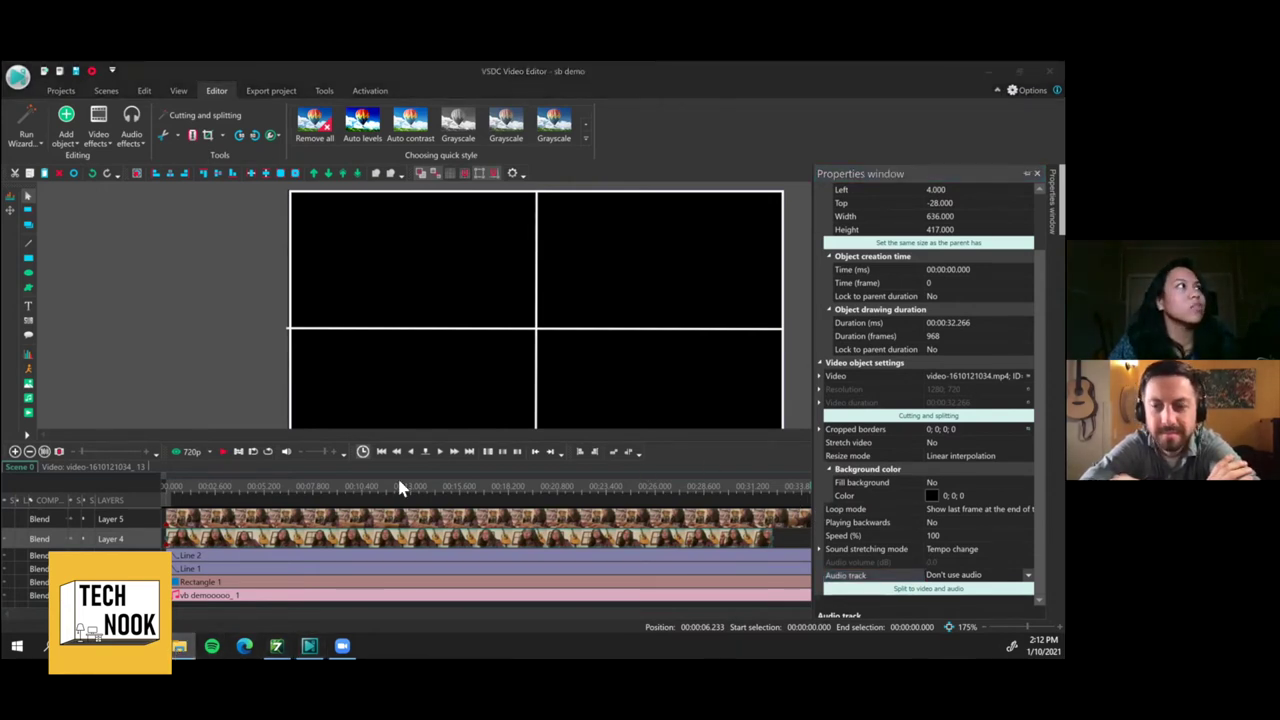
pyautogui.click(373, 66)
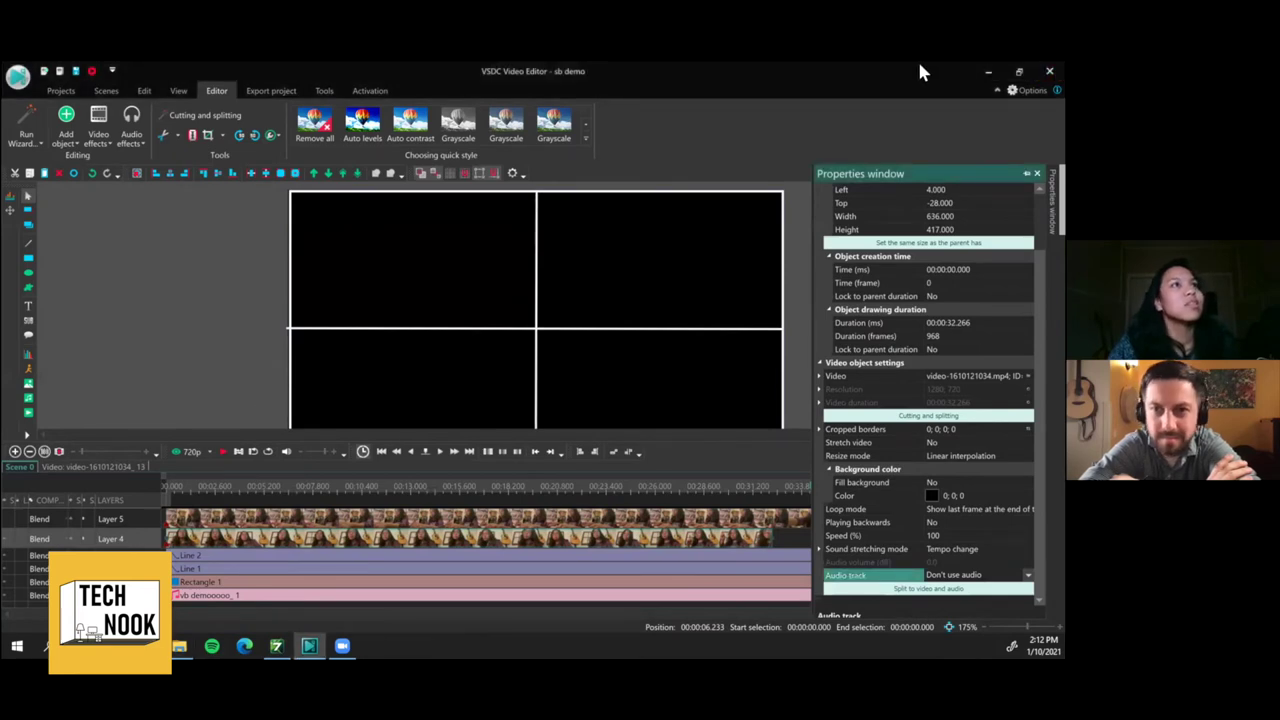
pyautogui.click(986, 70)
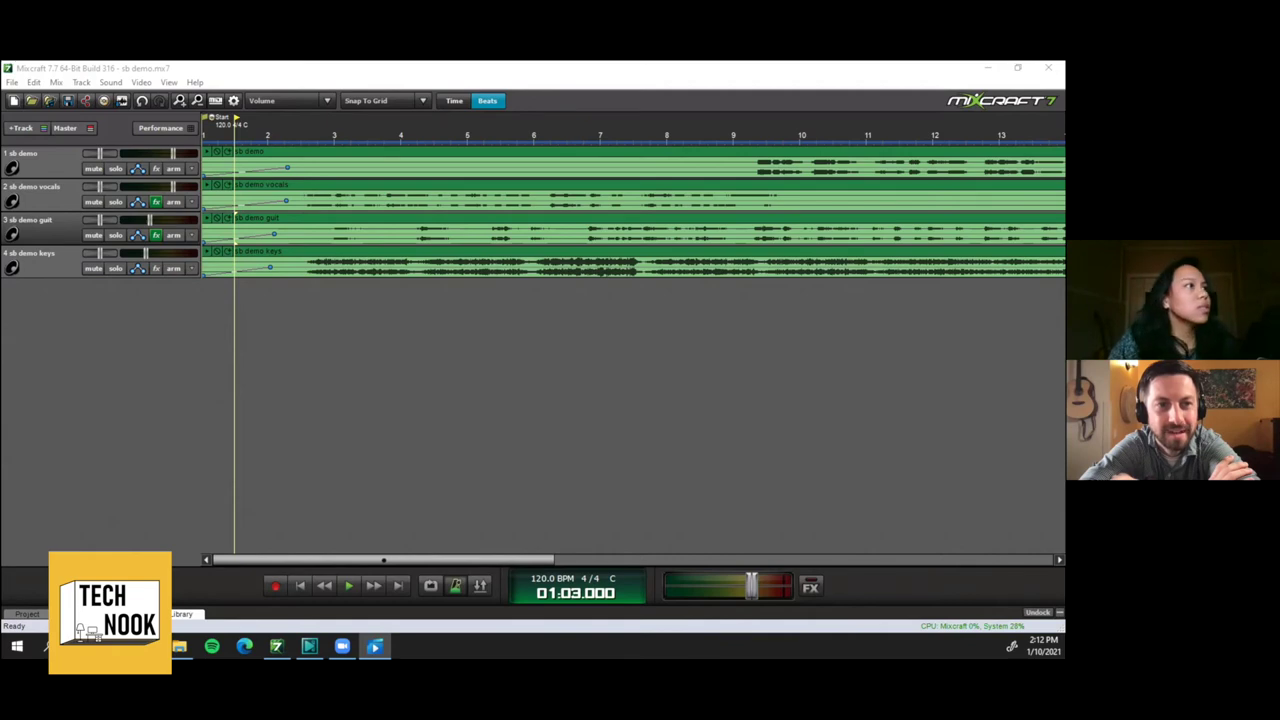
# Switch to the Movies & TV window showing the rendered band video with Alt+Tab
pyautogui.hotkey('alt', 'Tab')
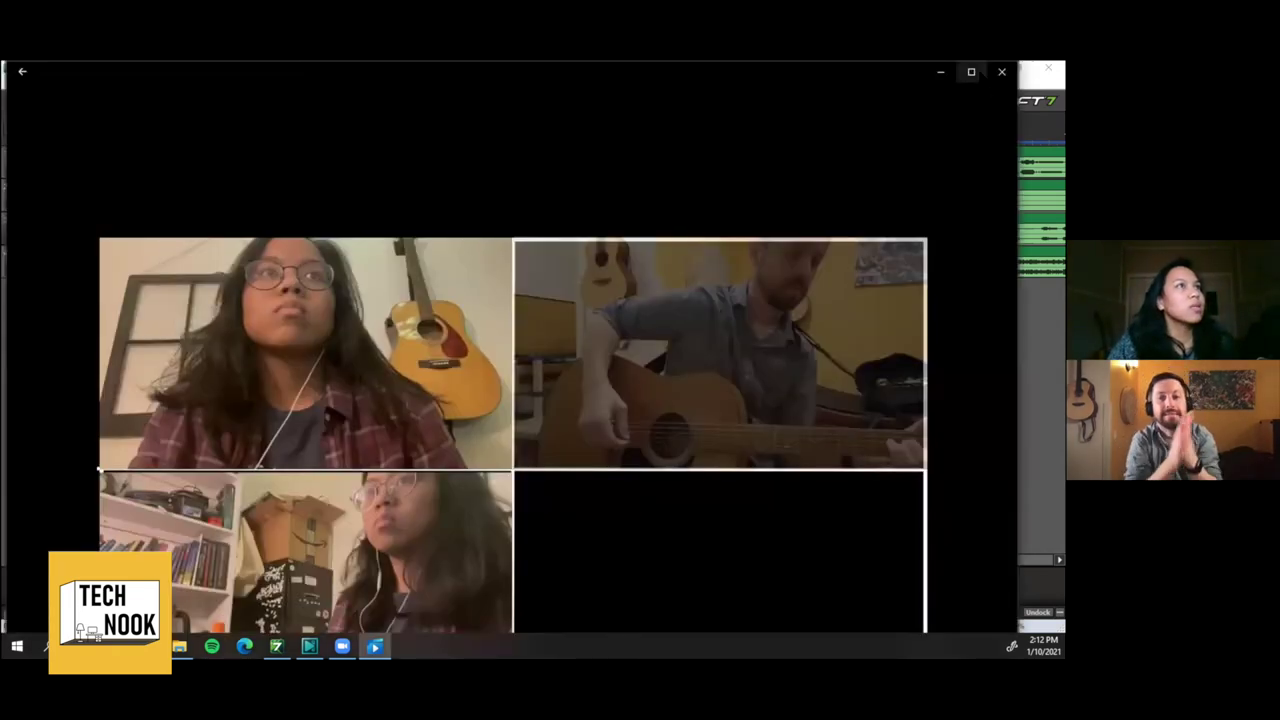
# Maximize the player and play sb demo final, pausing it at 0:41
pyautogui.click(971, 72)
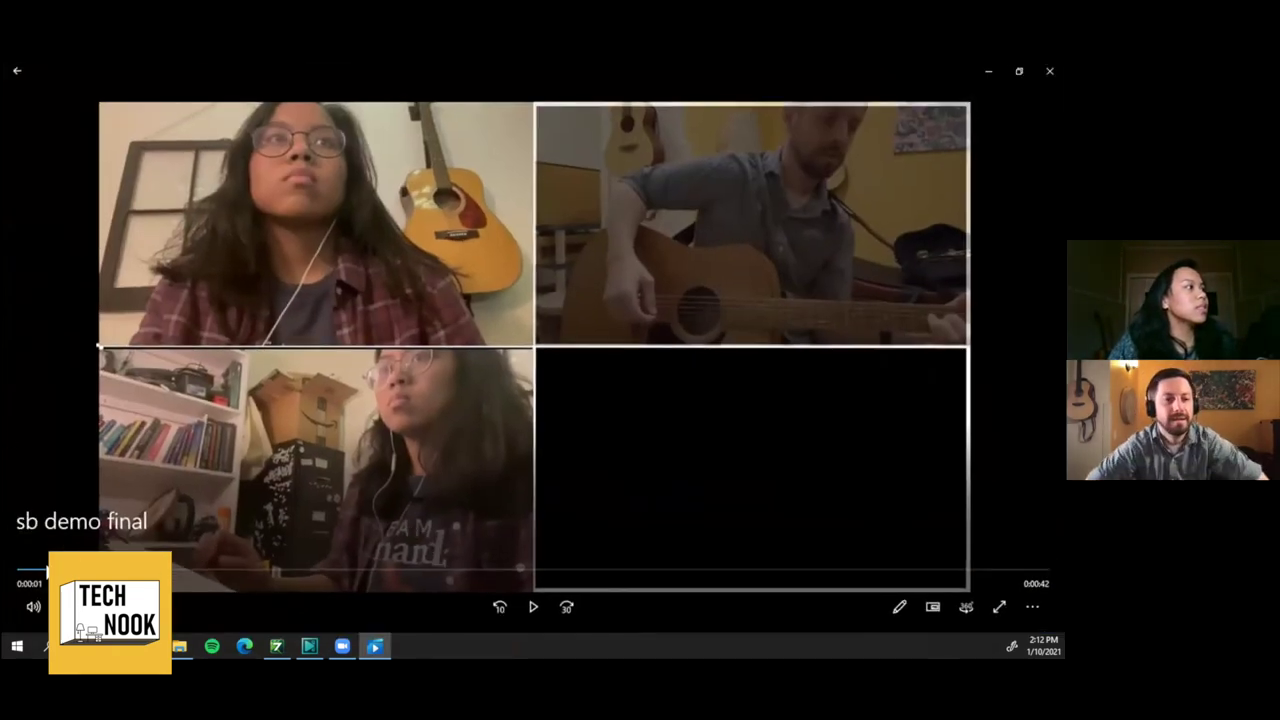
pyautogui.click(533, 607)
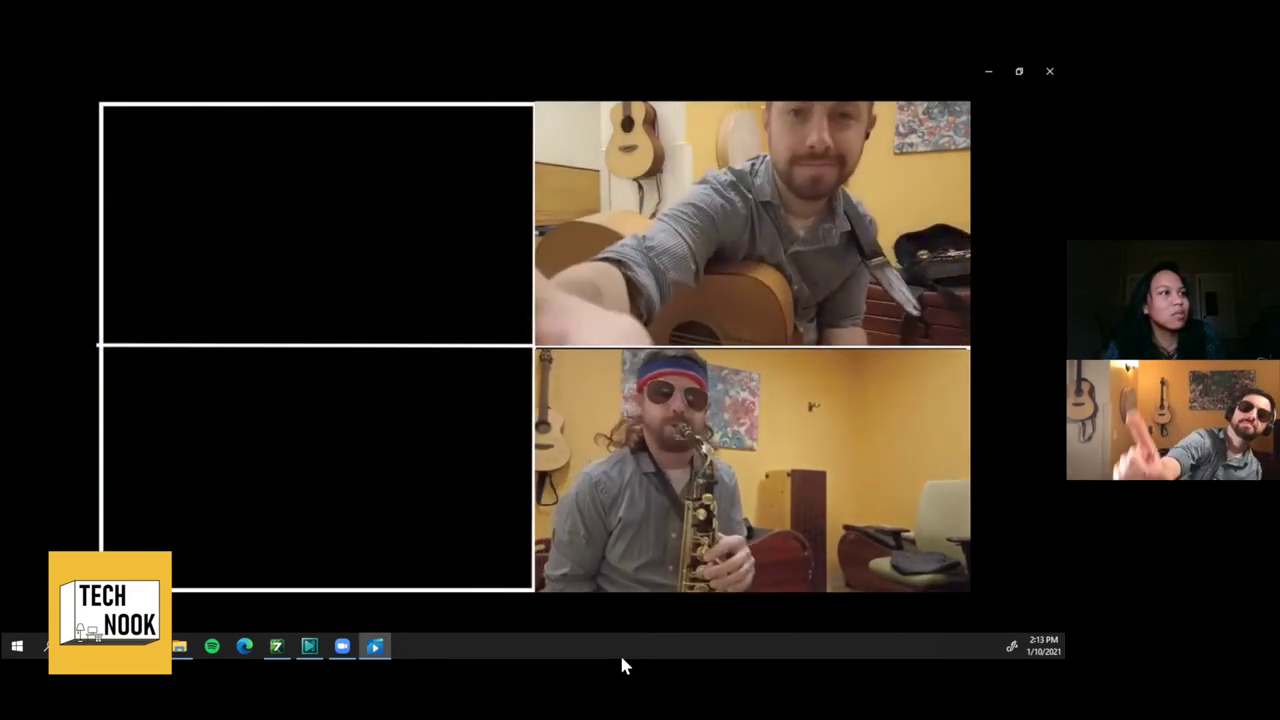
pyautogui.moveTo(943, 397)
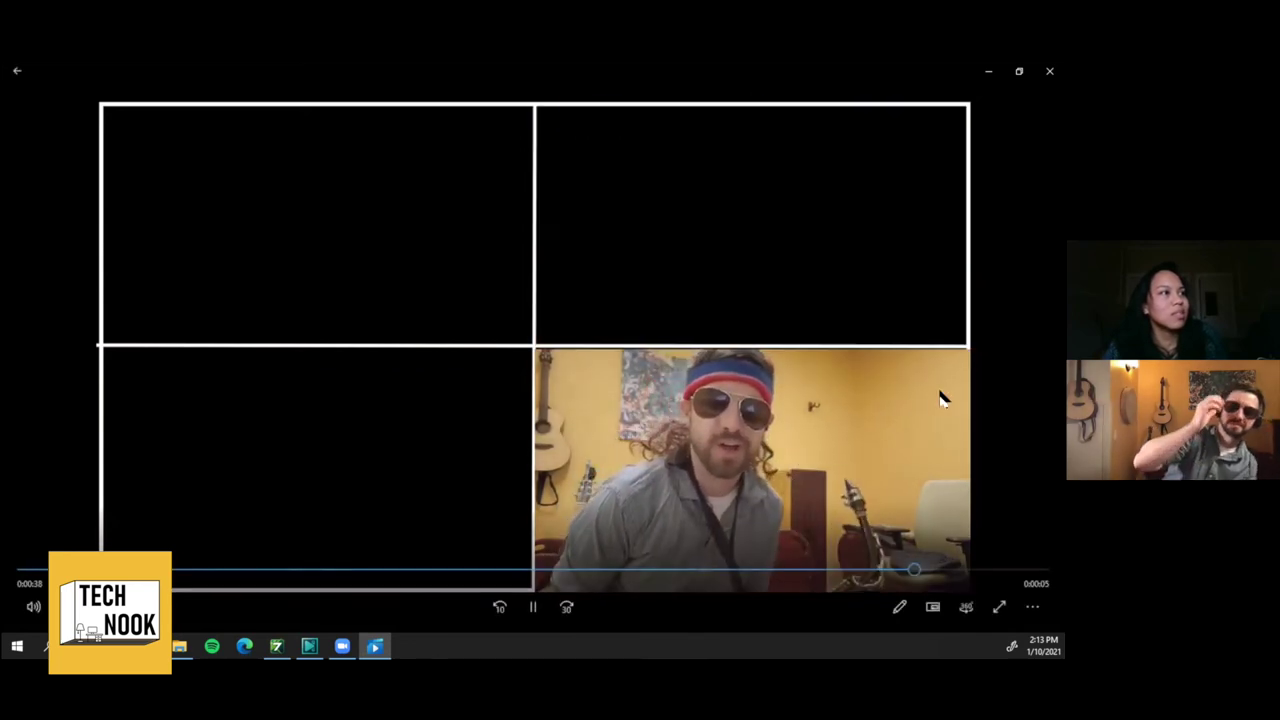
pyautogui.click(534, 608)
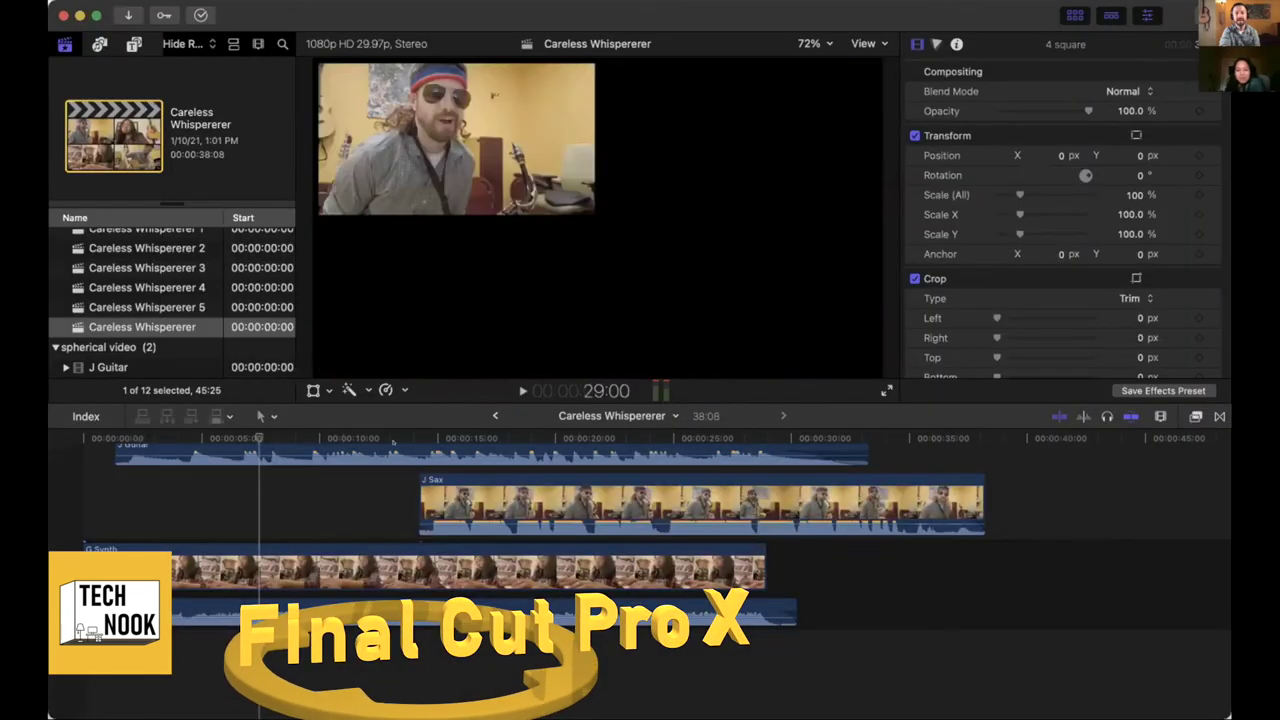
# Open the Careless Whispererer 1 project from the project browser
pyautogui.scroll(1, 103, 257)
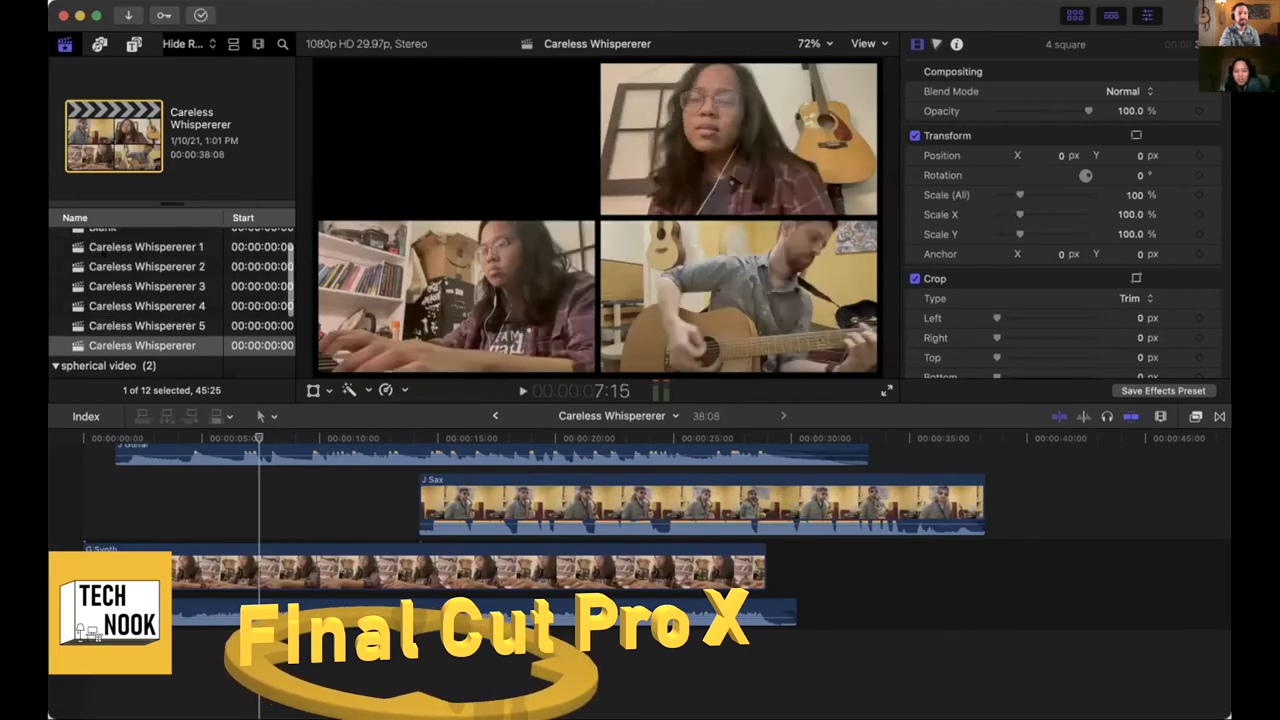
pyautogui.doubleClick(105, 248)
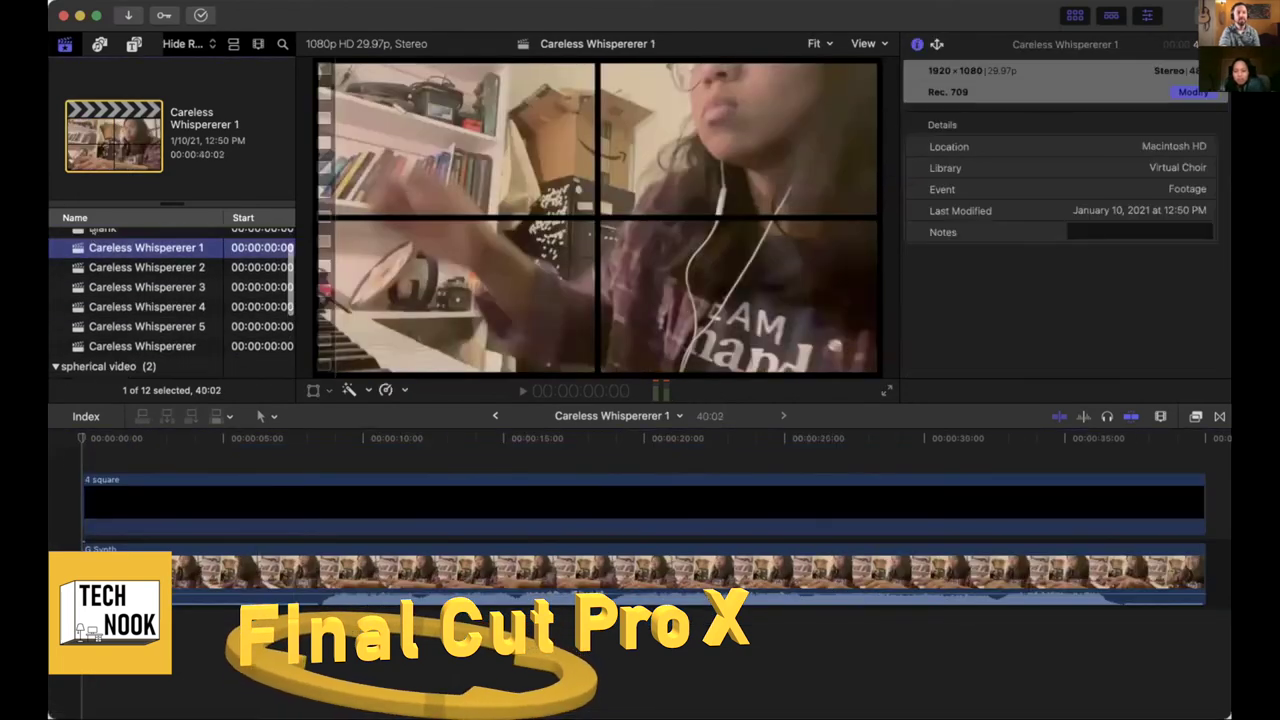
pyautogui.scroll(1, 103, 250)
pyautogui.doubleClick(102, 238)
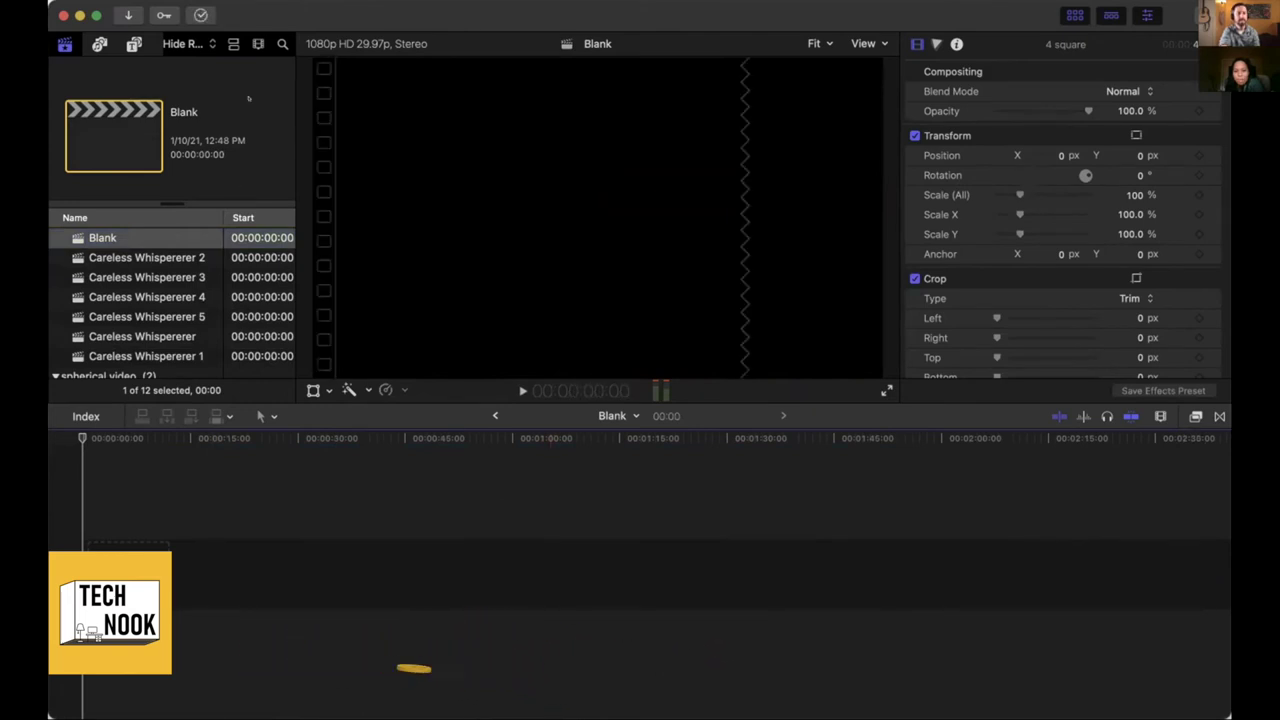
pyautogui.scroll(1, 131, 257)
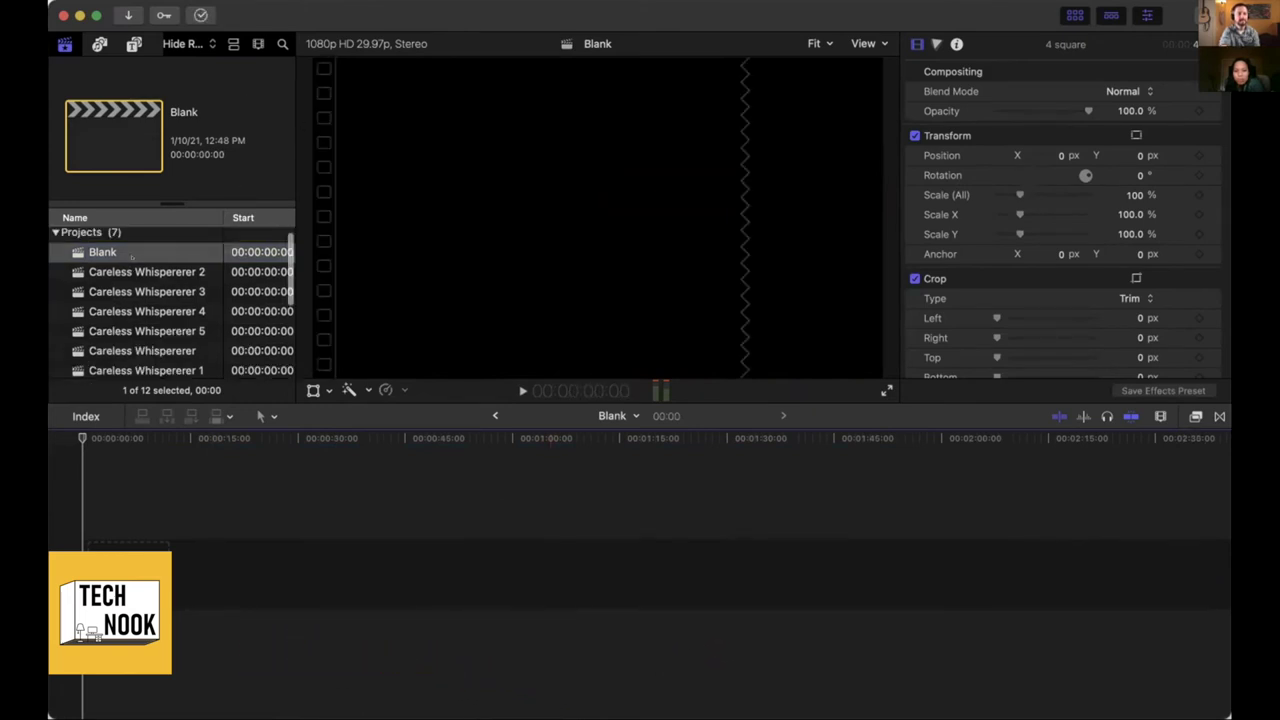
pyautogui.doubleClick(133, 350)
pyautogui.doubleClick(133, 370)
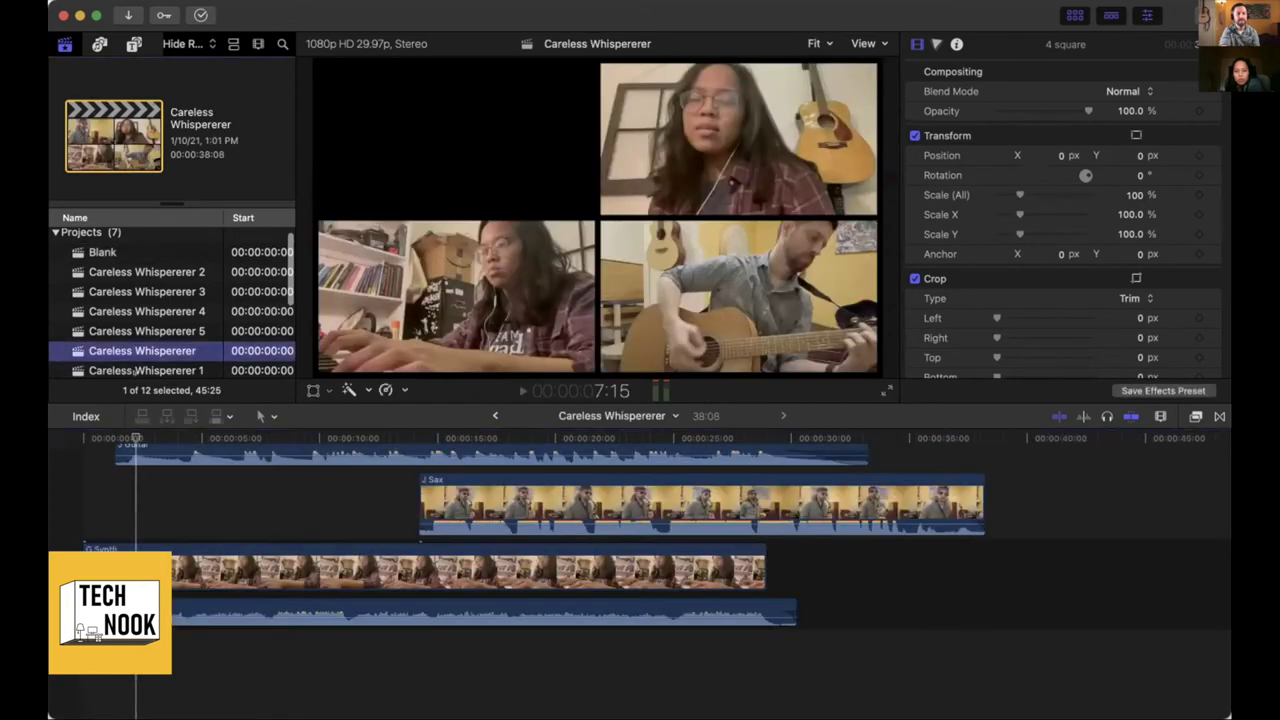
# Play the project briefly, rewind to the start, and select the 4 square border image
pyautogui.press('space')
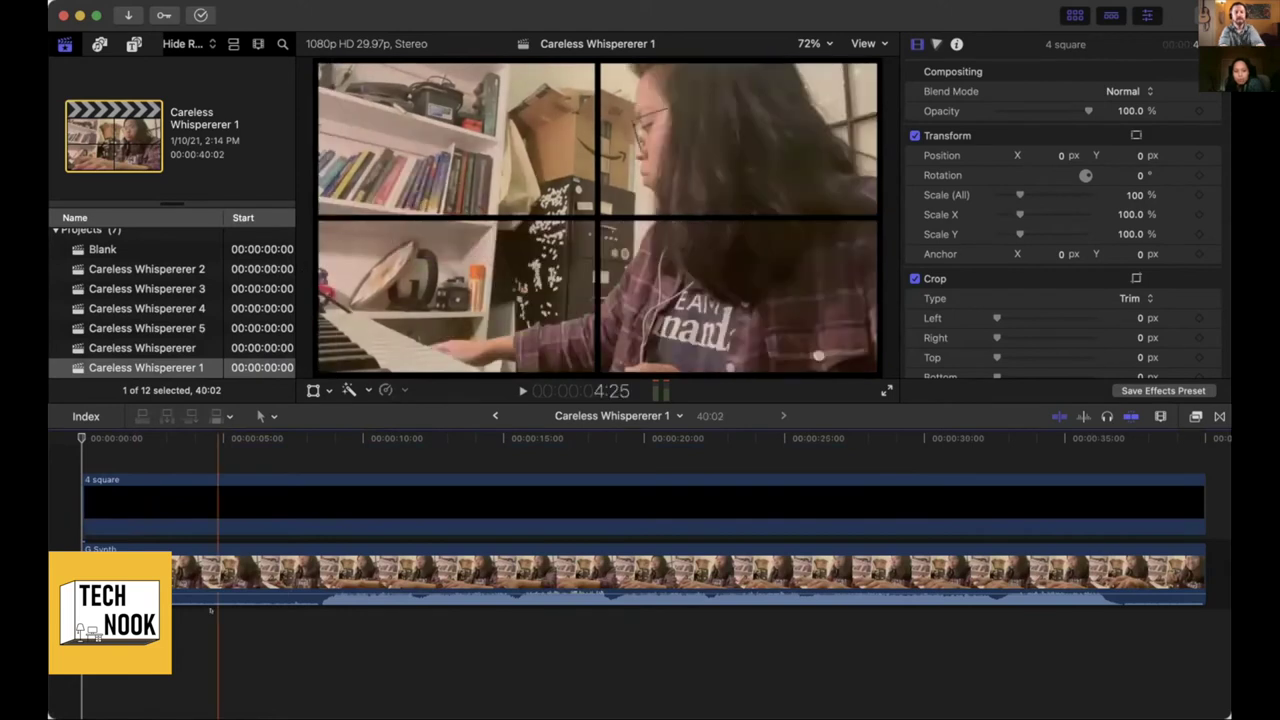
pyautogui.press('space')
pyautogui.press('Home')
pyautogui.scroll(-3, 172, 300)
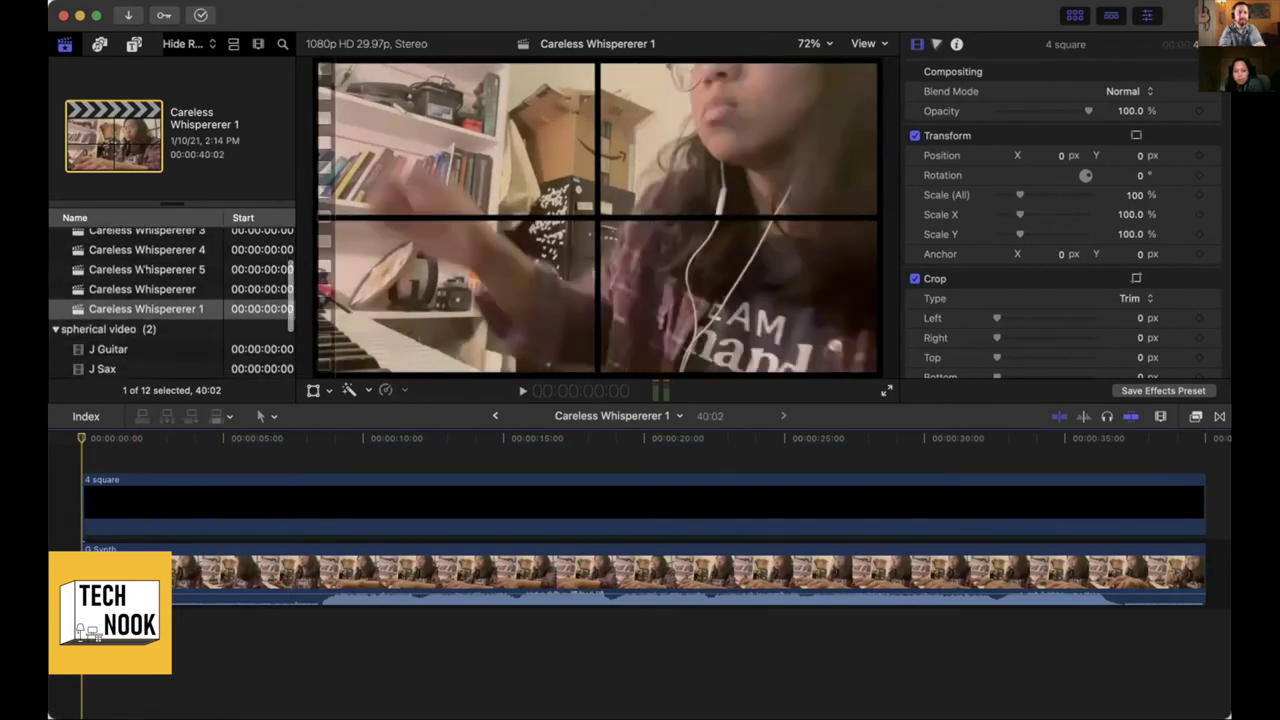
pyautogui.scroll(-3, 172, 300)
pyautogui.click(100, 367)
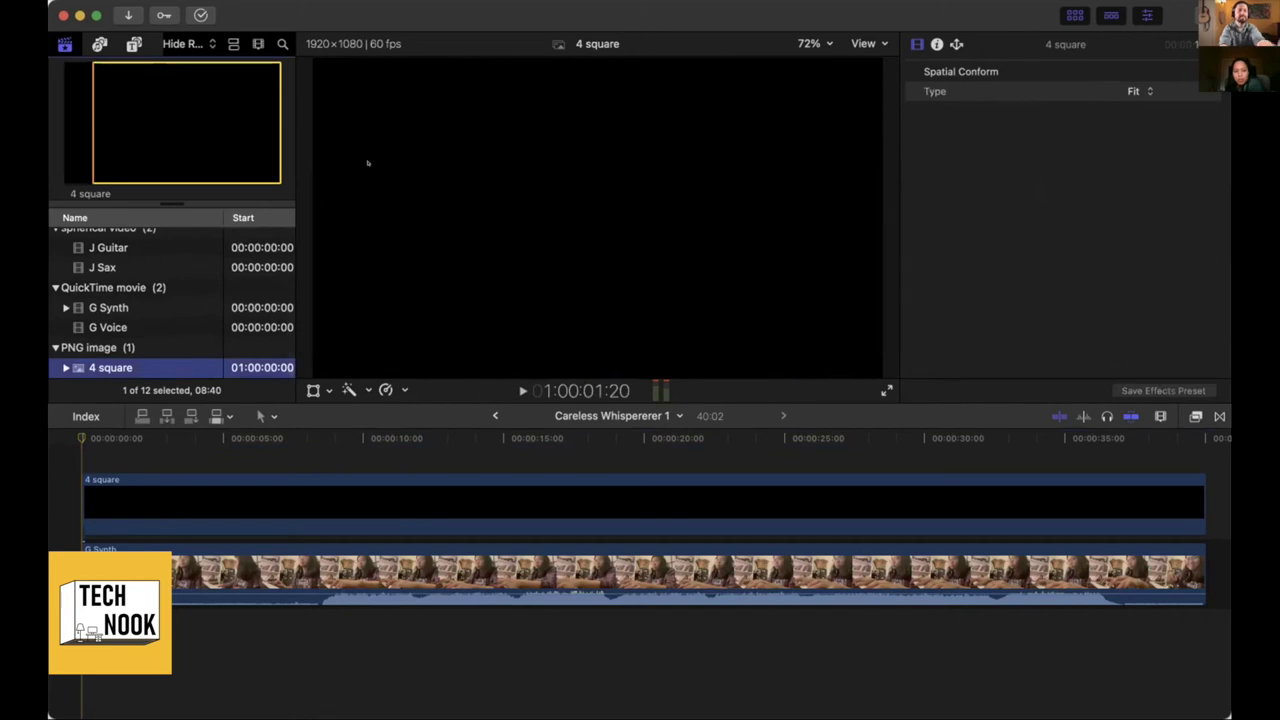
pyautogui.press('super+2')
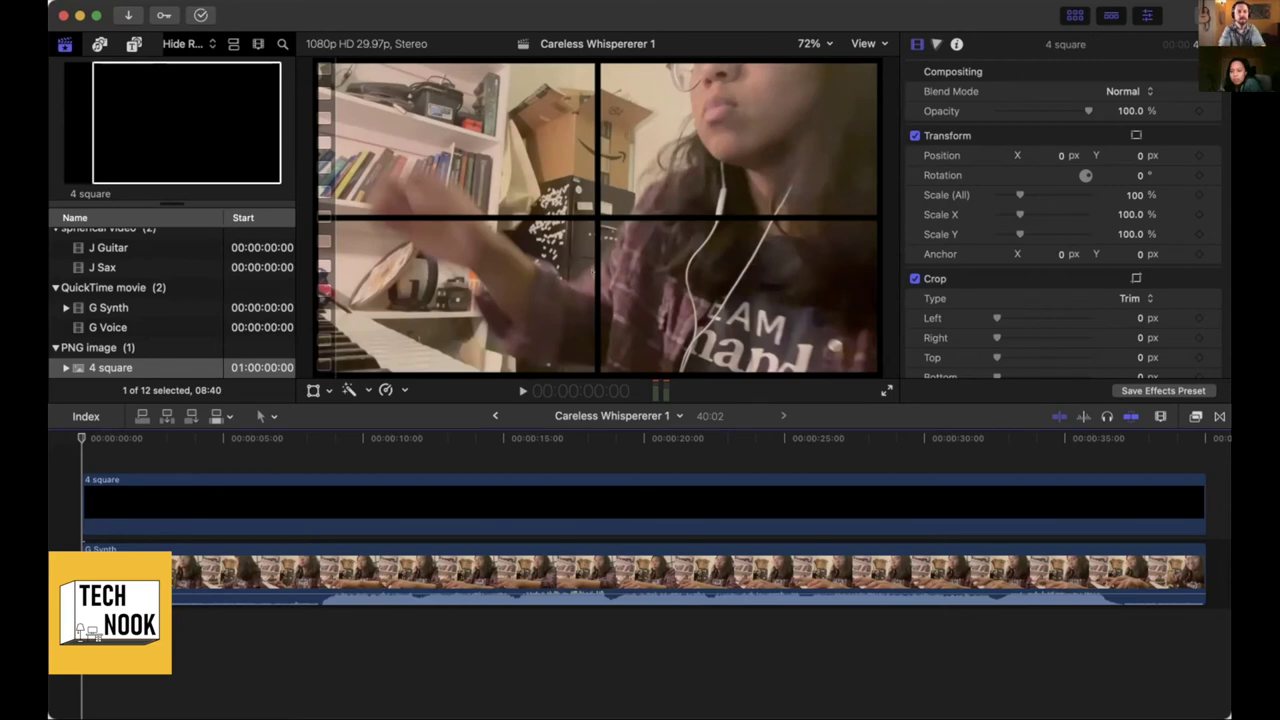
# Preview the project's opening, replaying from about seven seconds and stopping at 10:00
pyautogui.press('space')
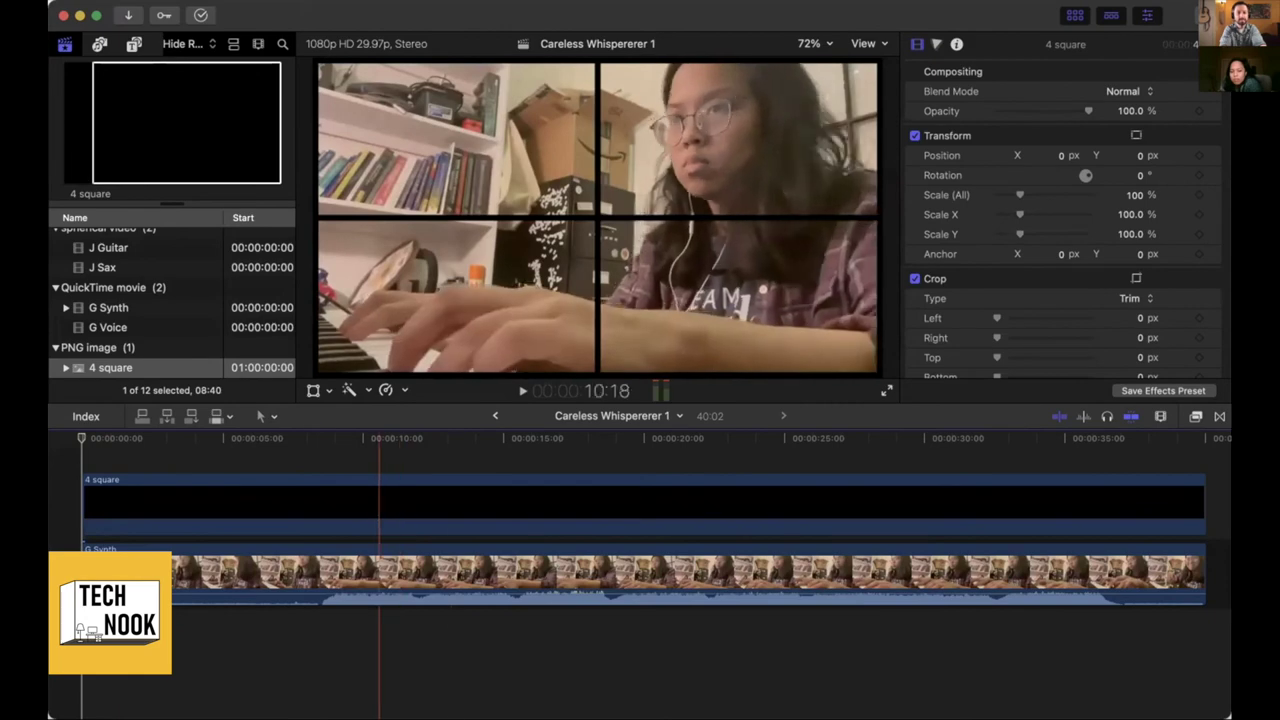
pyautogui.press('Home')
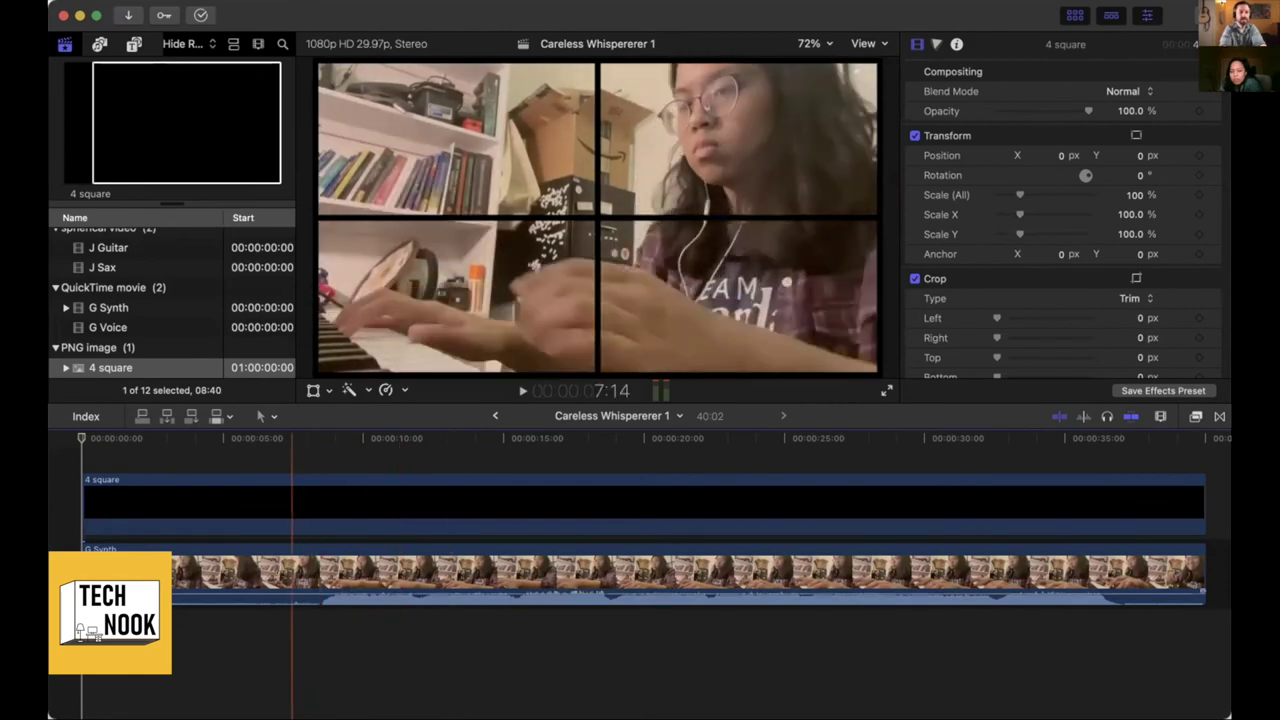
pyautogui.press('space')
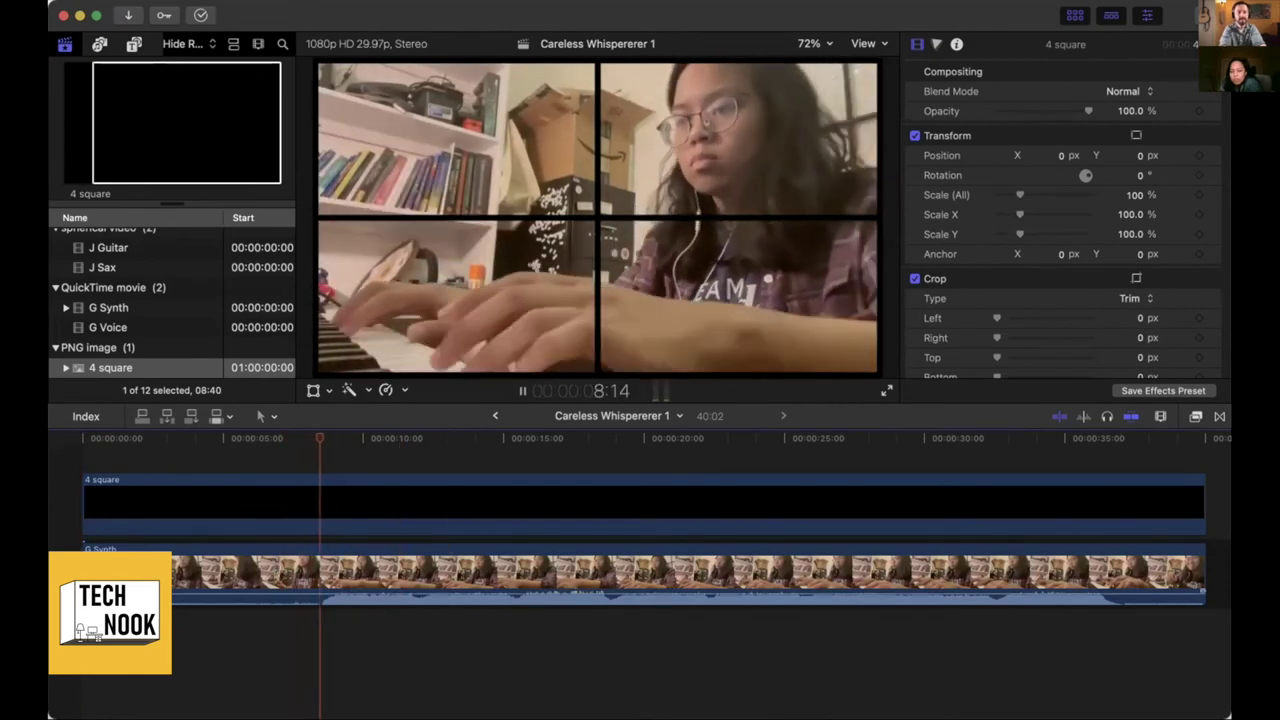
pyautogui.press('space')
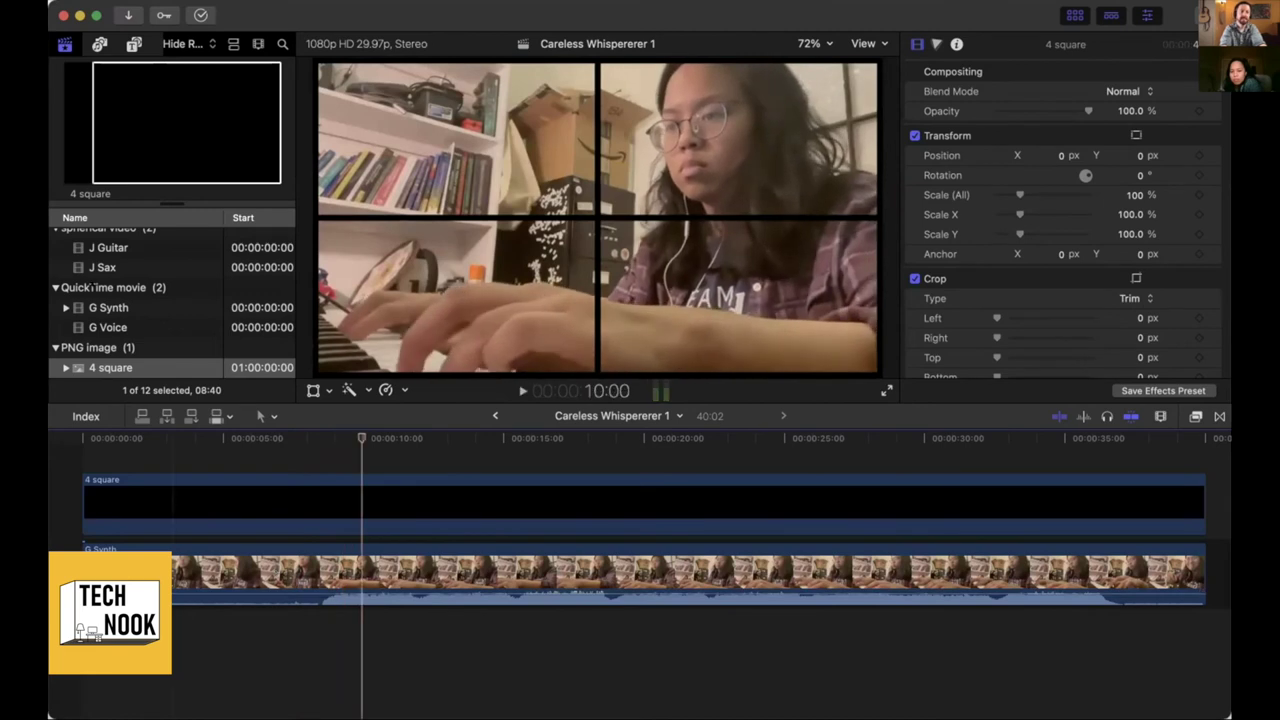
pyautogui.scroll(2, 92, 270)
pyautogui.scroll(4, 92, 270)
# Open the Careless Whispererer 2 project from the browser
pyautogui.click(115, 313)
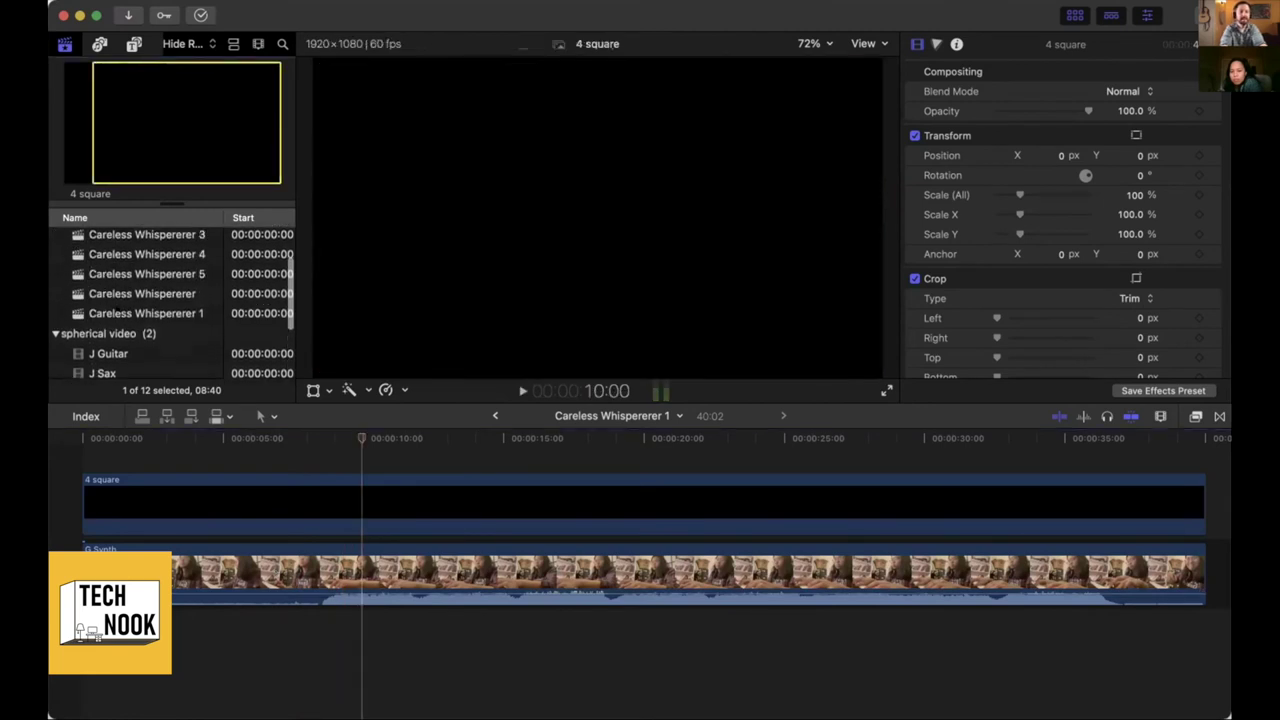
pyautogui.scroll(1, 121, 283)
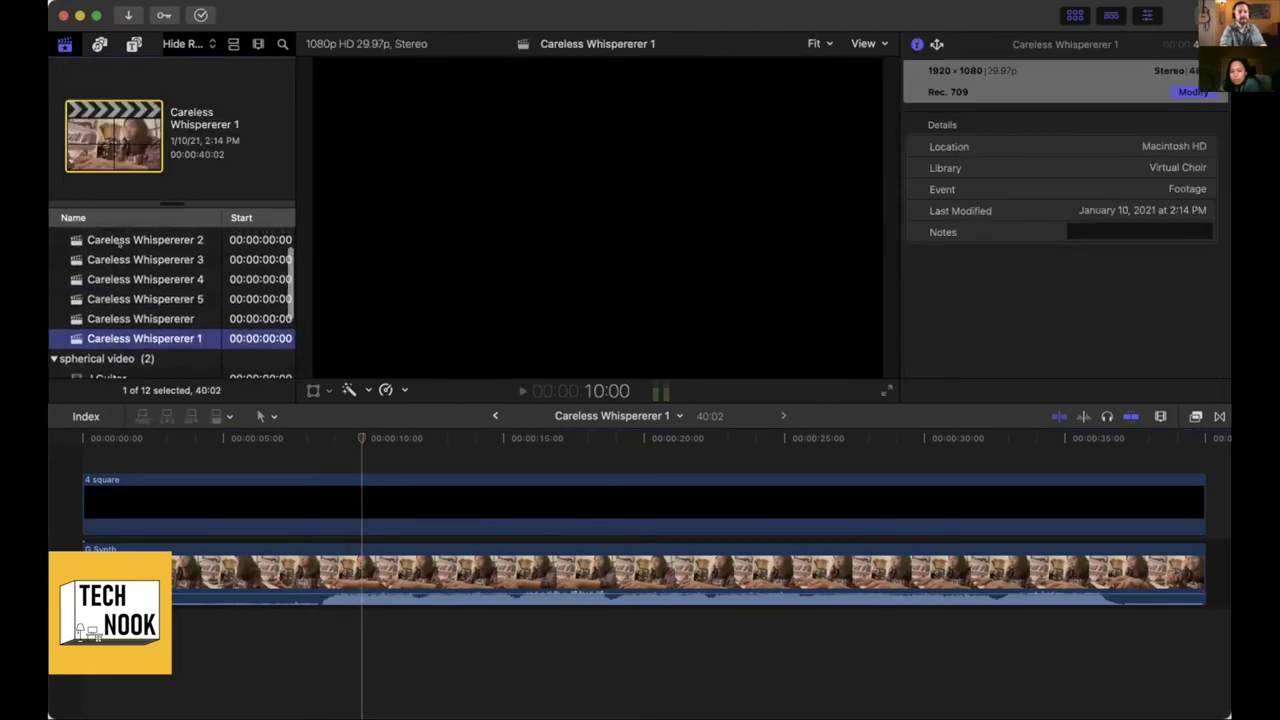
pyautogui.click(118, 238)
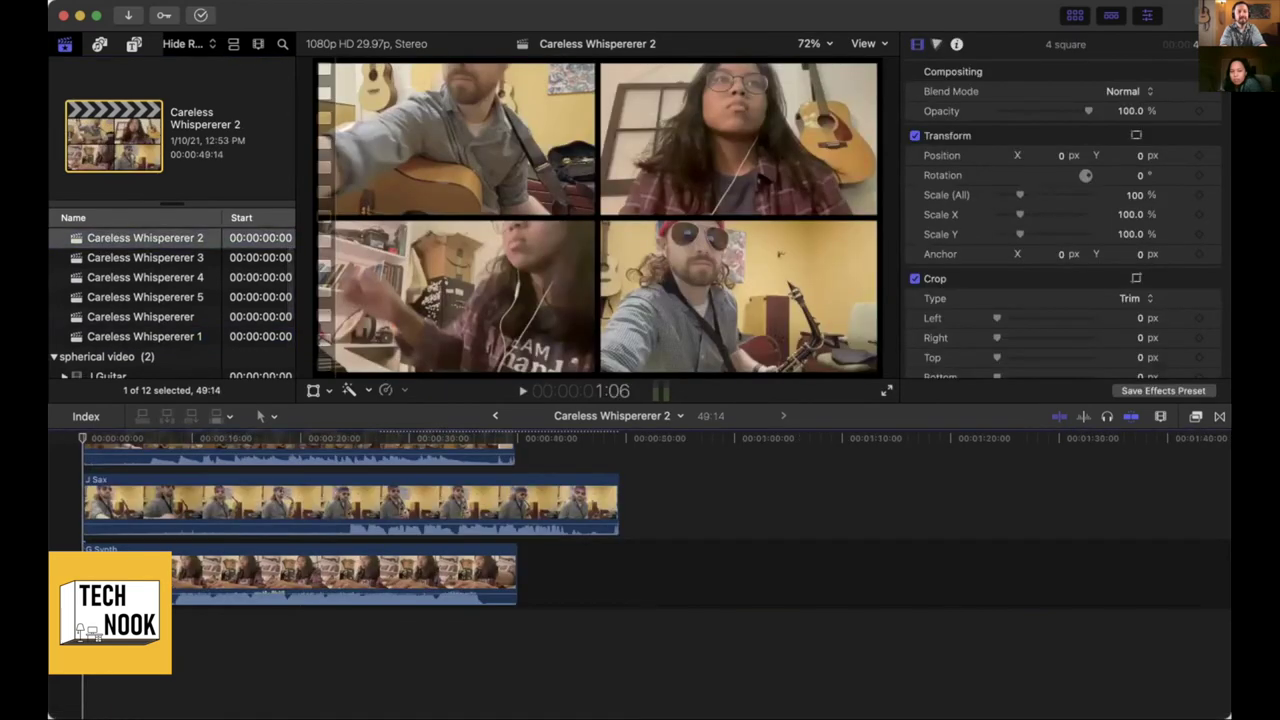
pyautogui.scroll(-3, 187, 547)
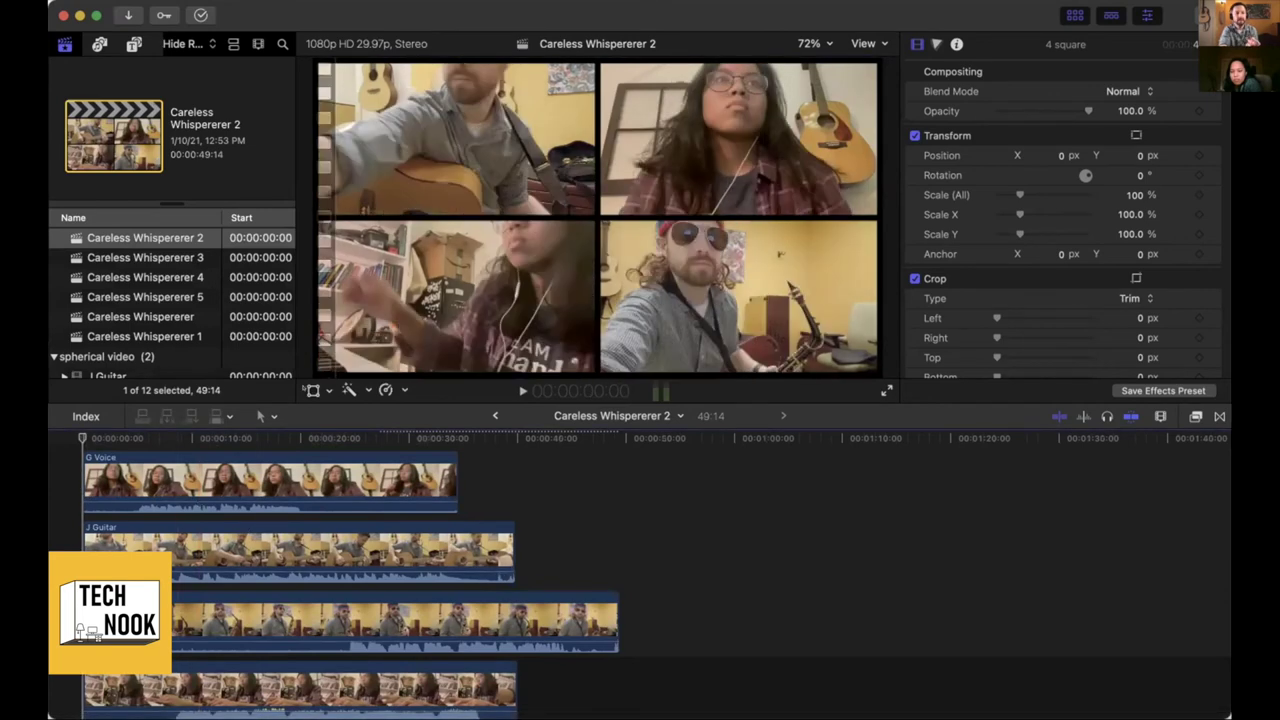
# With transform controls on, inspect G Voice's 50% scale, undoing a test drag of the tile
pyautogui.hotkey('shift', 't')
pyautogui.moveTo(598, 217); pyautogui.dragTo(597, 217)
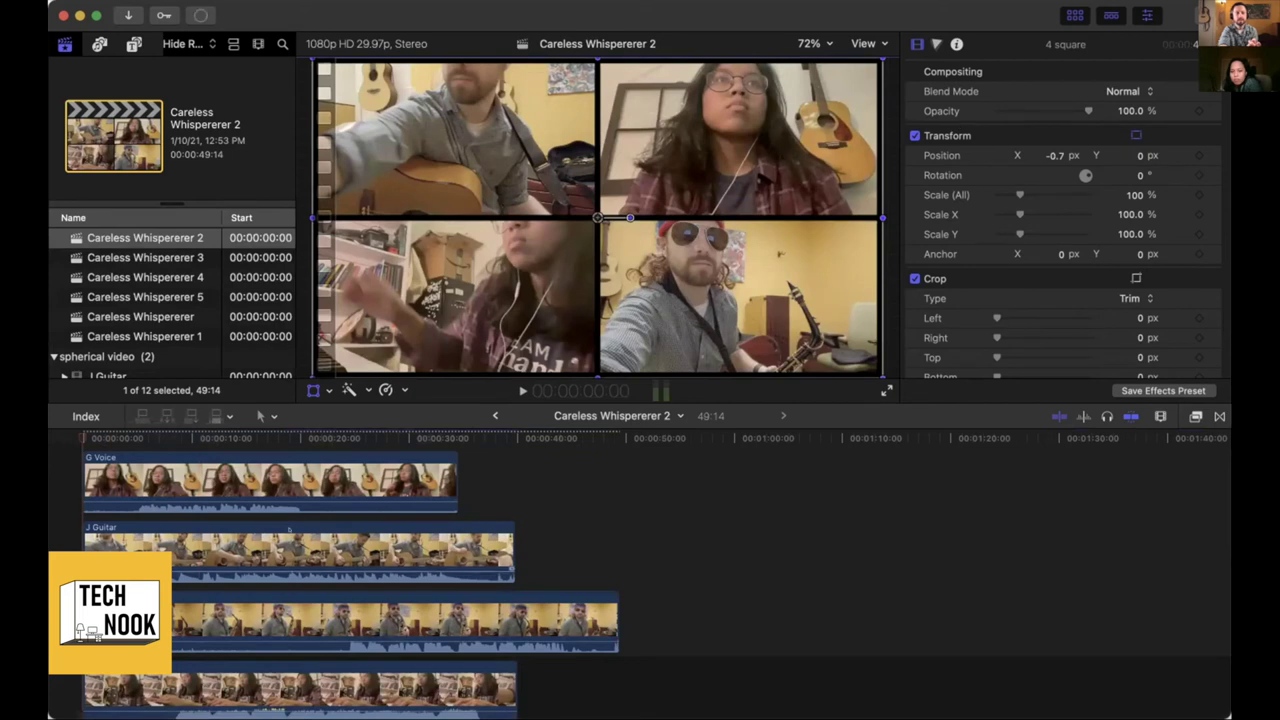
pyautogui.click(400, 490)
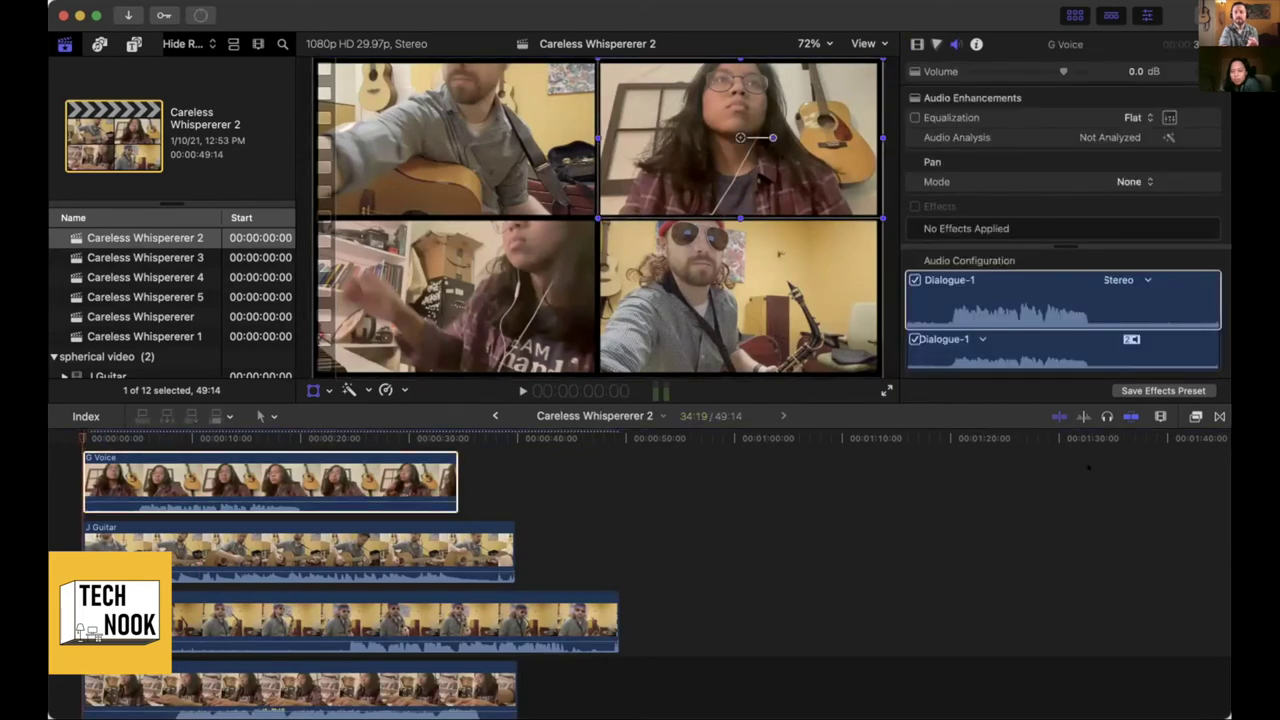
pyautogui.click(917, 44)
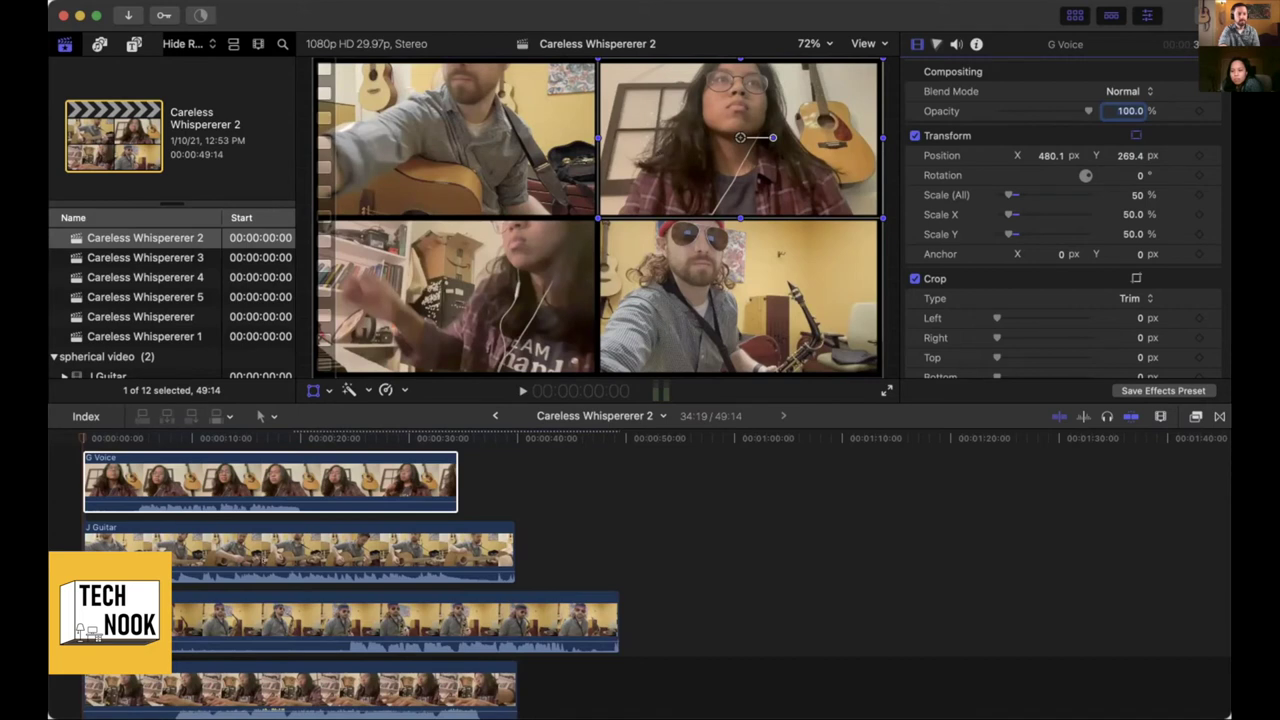
pyautogui.scroll(2, 650, 575)
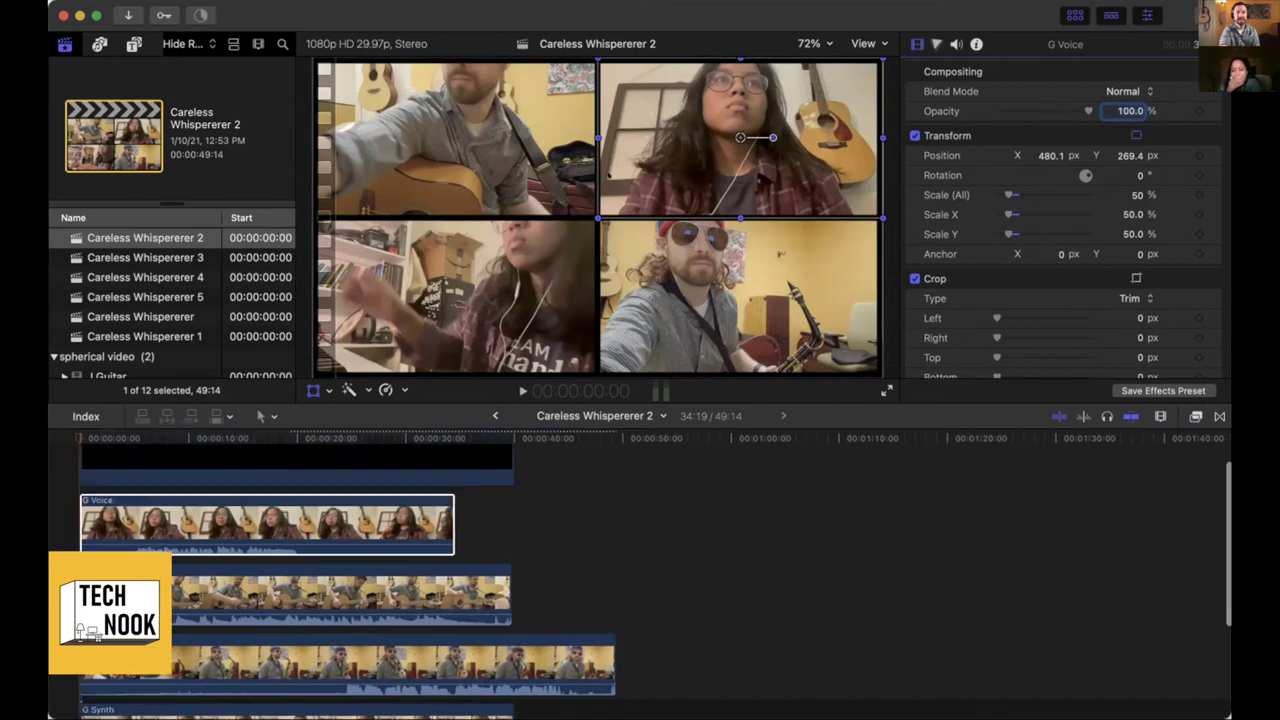
pyautogui.hscroll(-1, 650, 575)
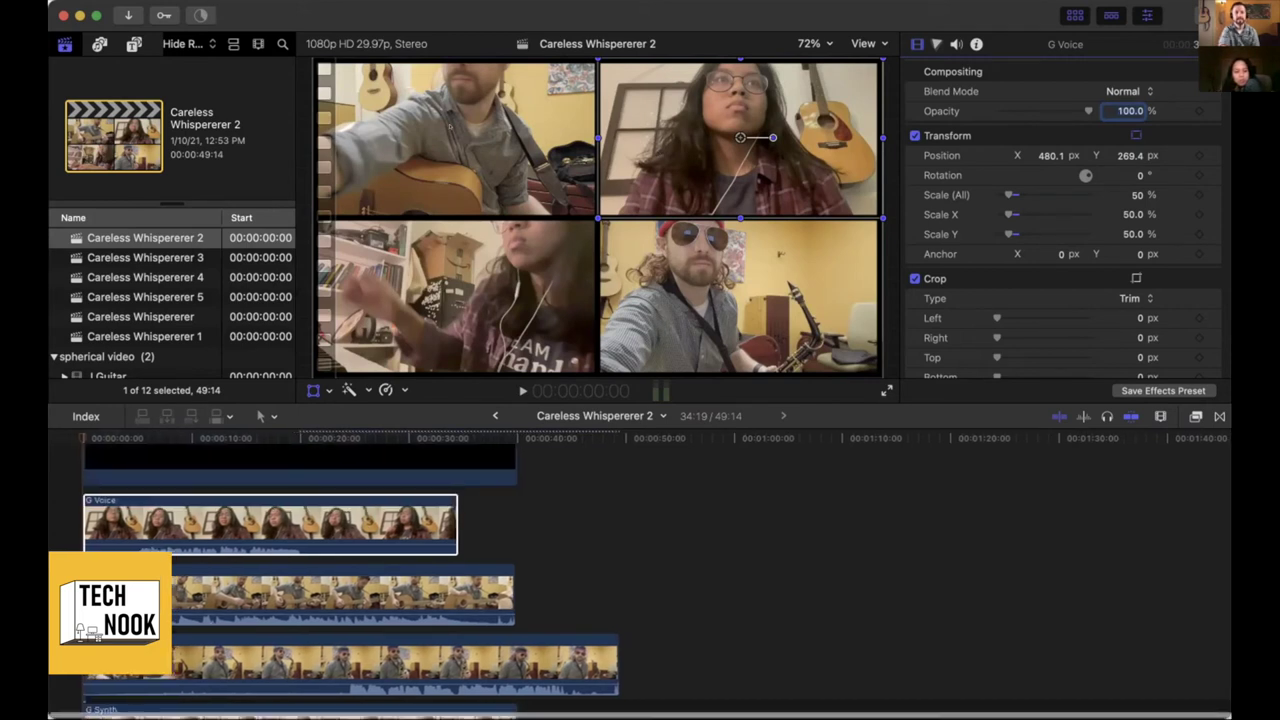
pyautogui.moveTo(740, 137); pyautogui.dragTo(336, 139)
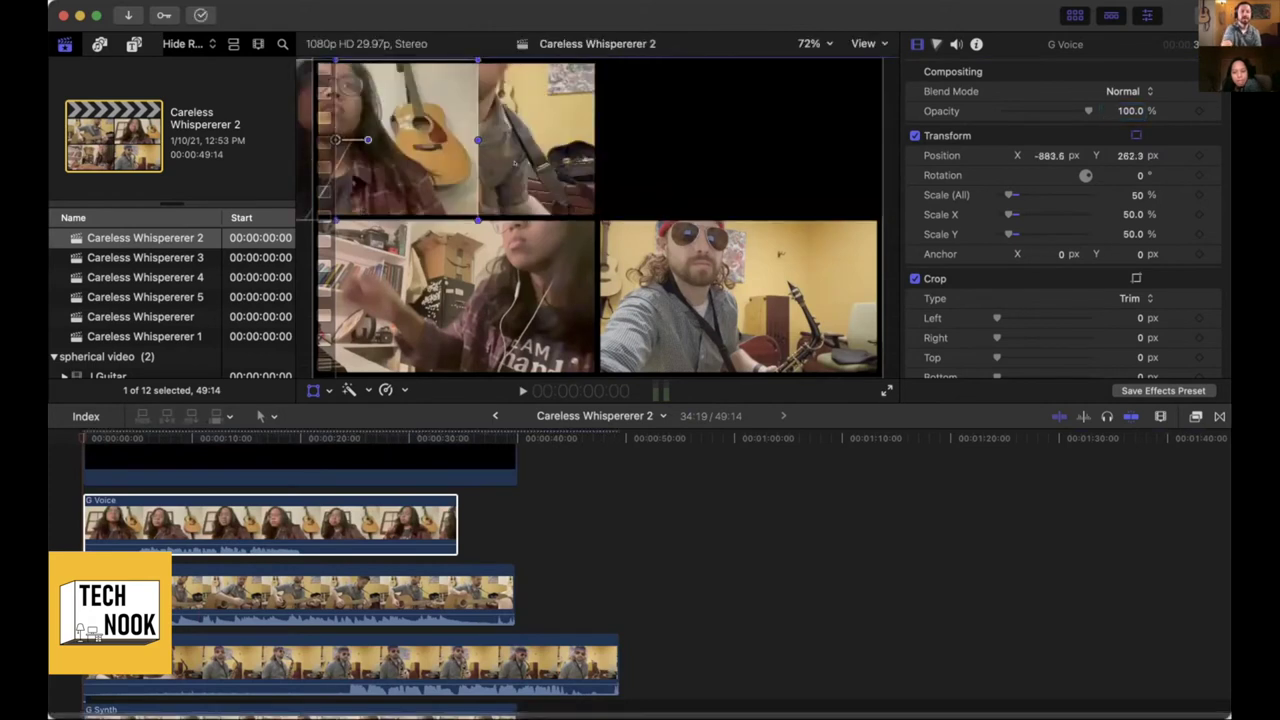
pyautogui.press('super+z')
pyautogui.press('super+z')
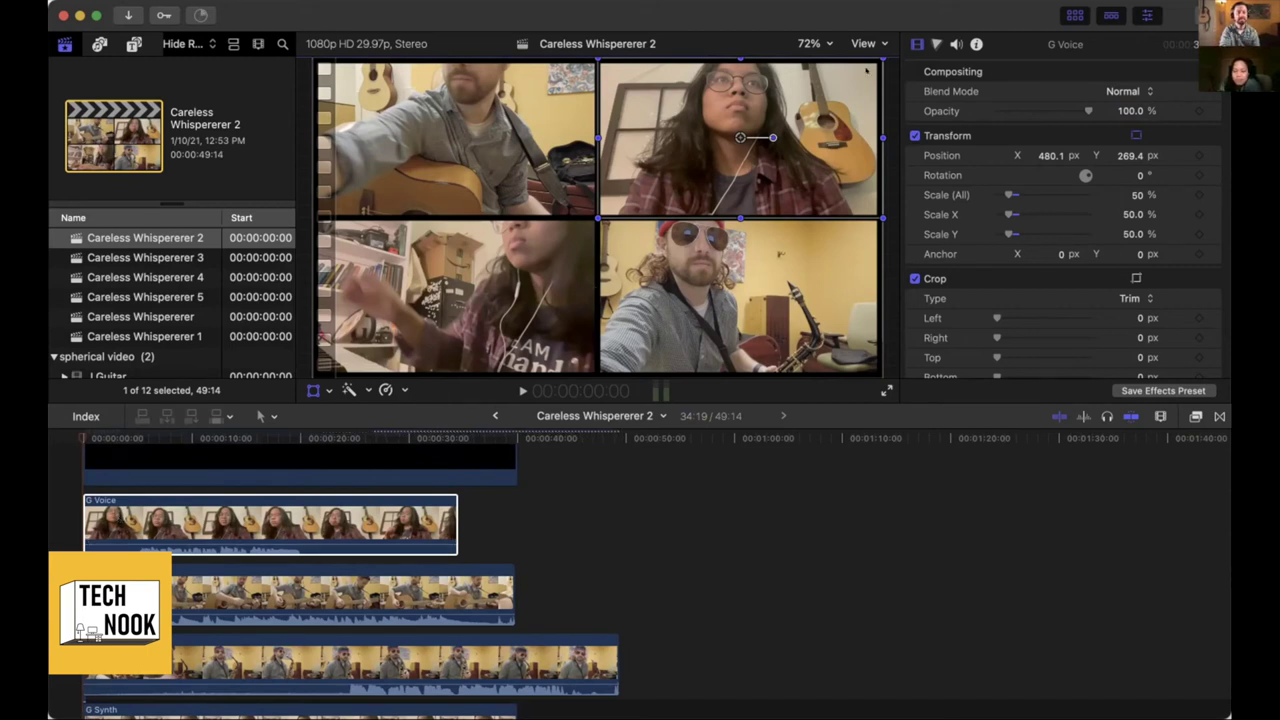
pyautogui.click(69, 492)
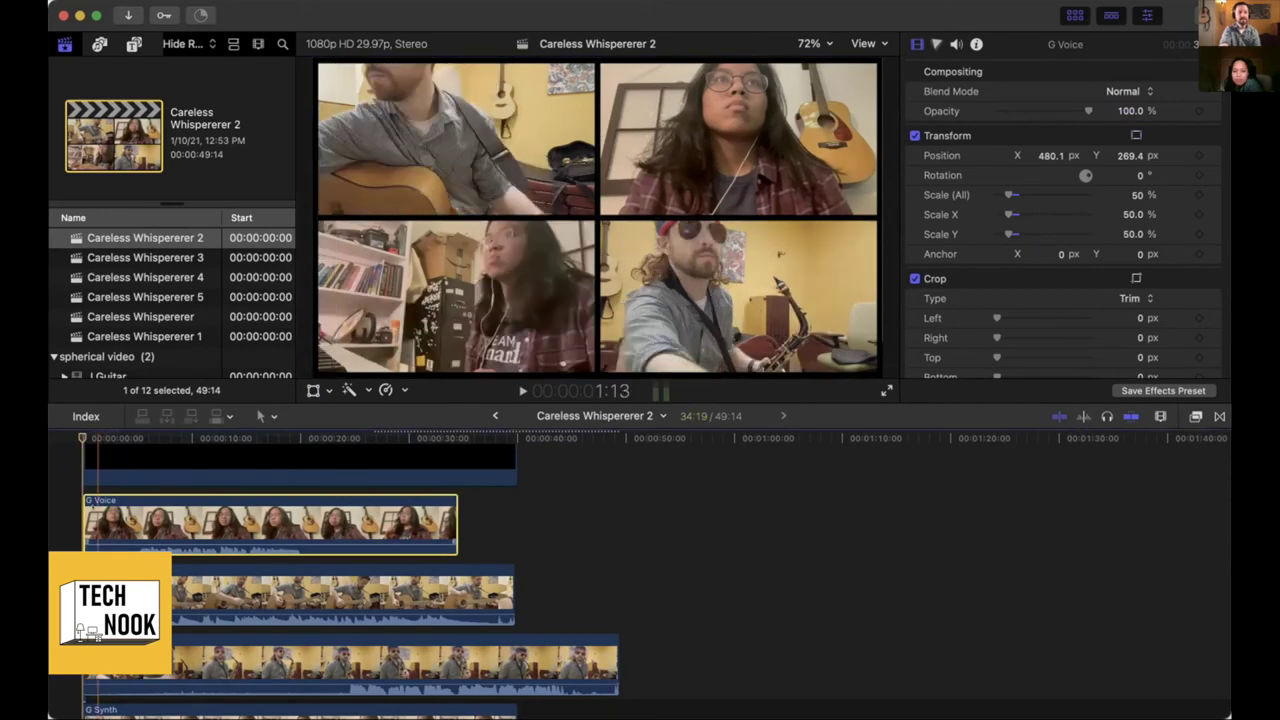
pyautogui.press('super+equal')
pyautogui.press('super+equal')
pyautogui.press('super+equal')
pyautogui.press('super+equal')
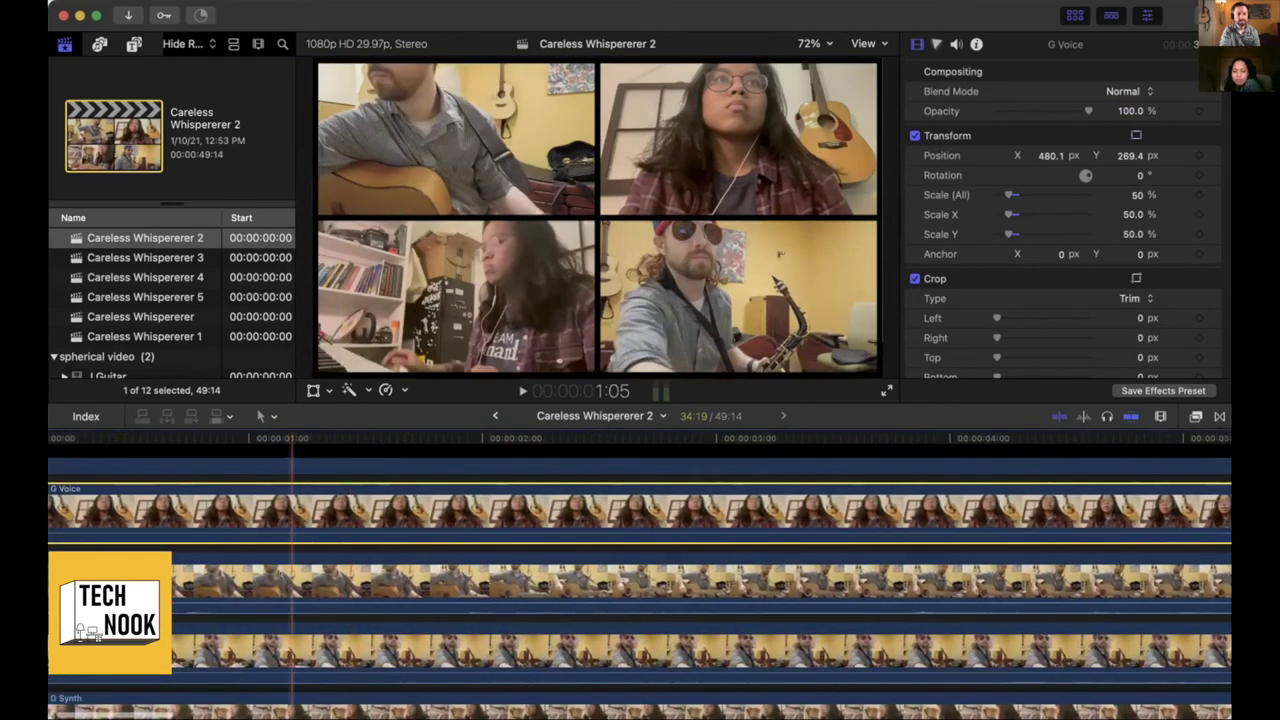
pyautogui.hscroll(-2, 640, 580)
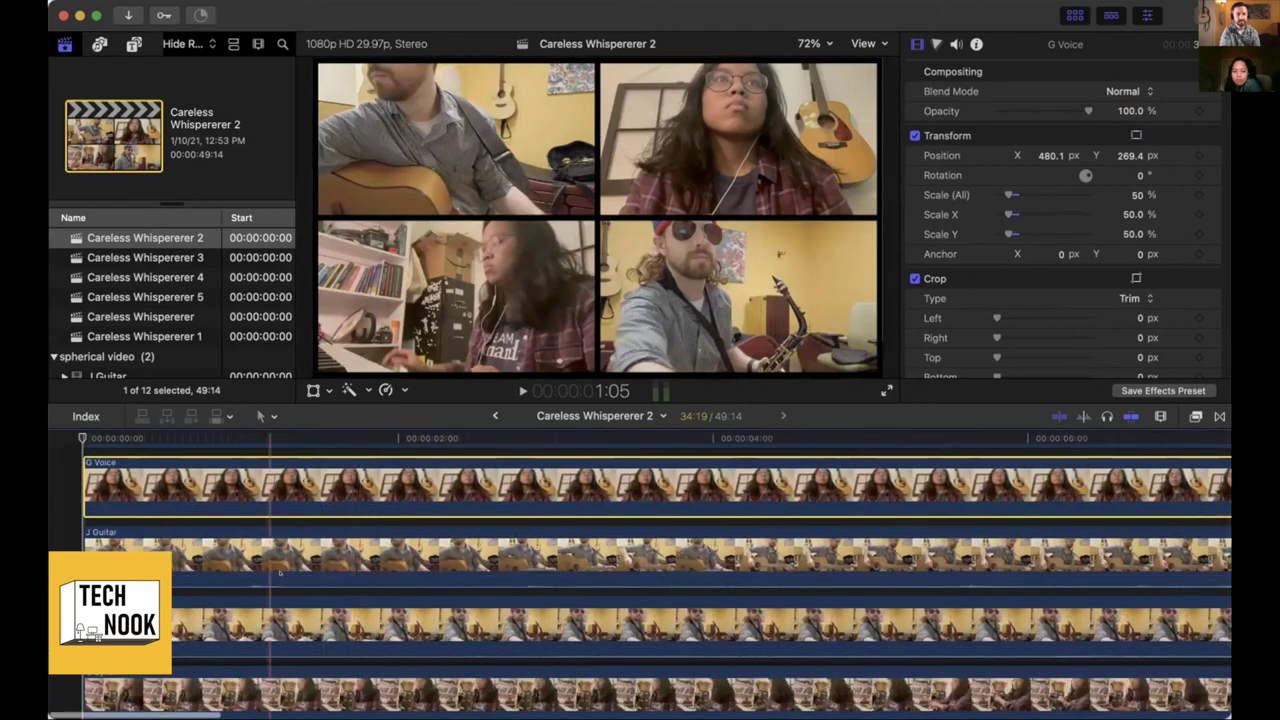
pyautogui.press('super+minus')
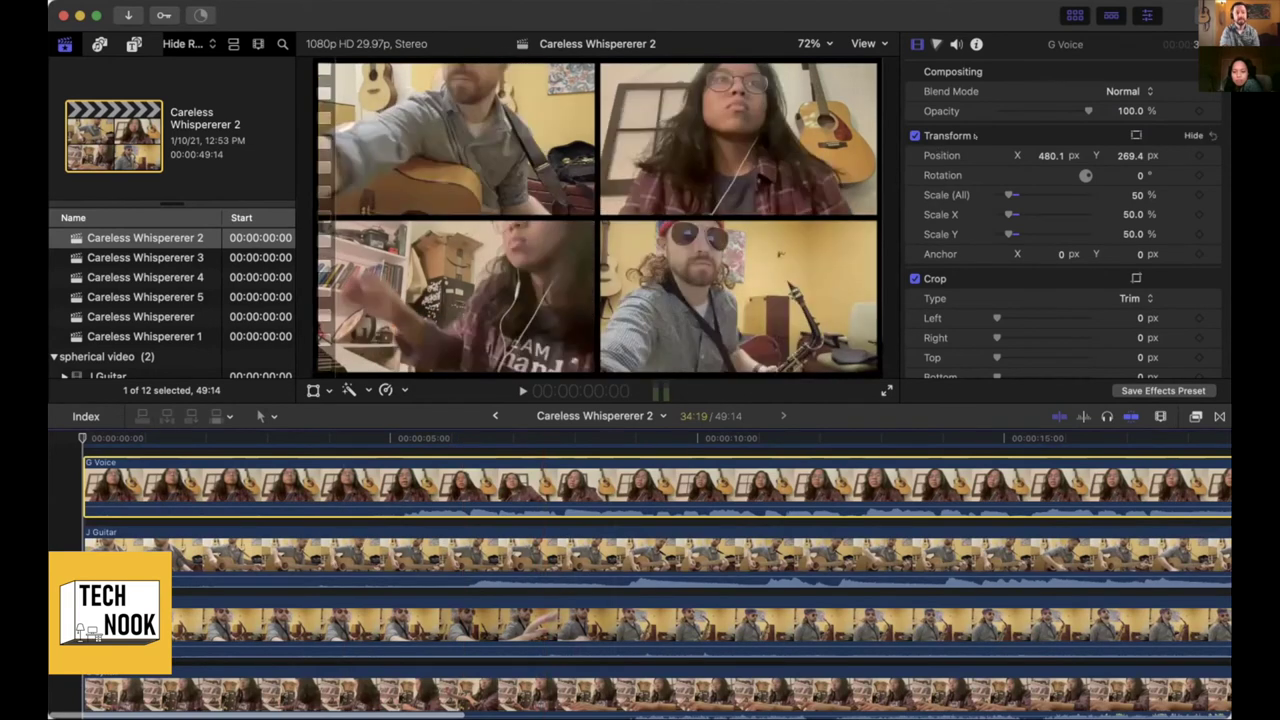
# Open Careless Whispererer 3 and review the G Voice audio settings and the J Sax clip
pyautogui.doubleClick(187, 258)
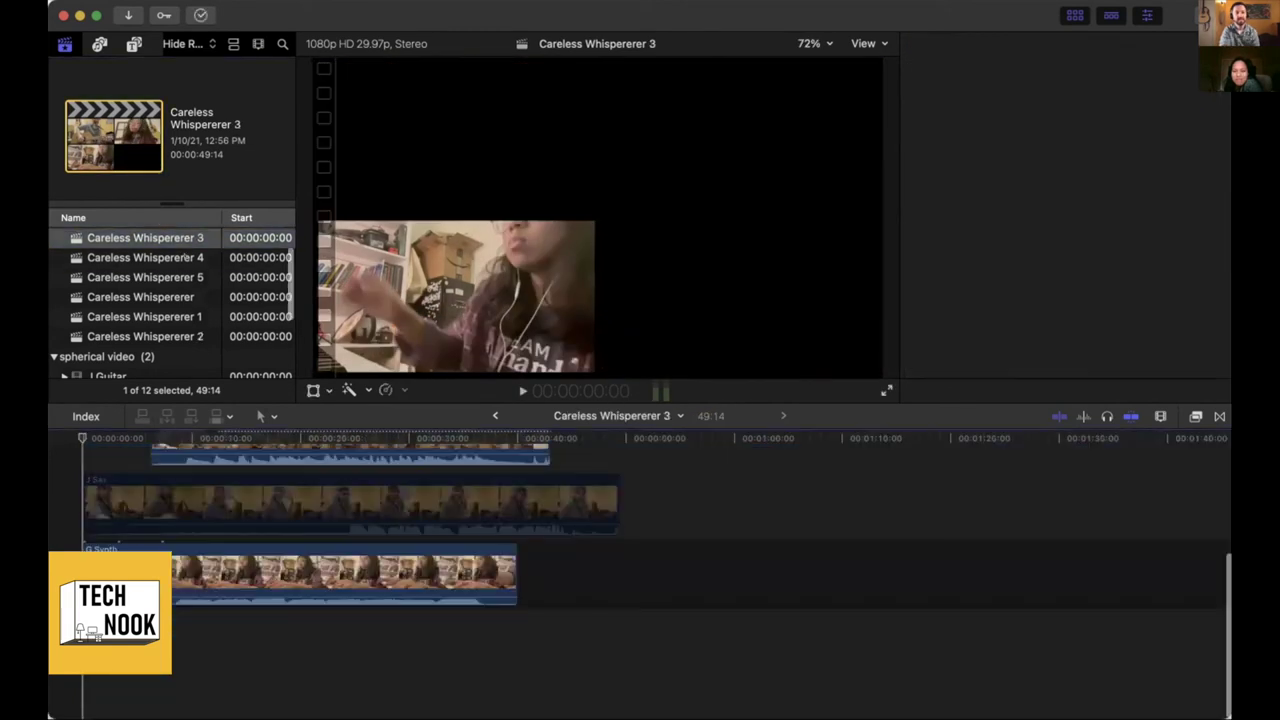
pyautogui.scroll(5, 197, 557)
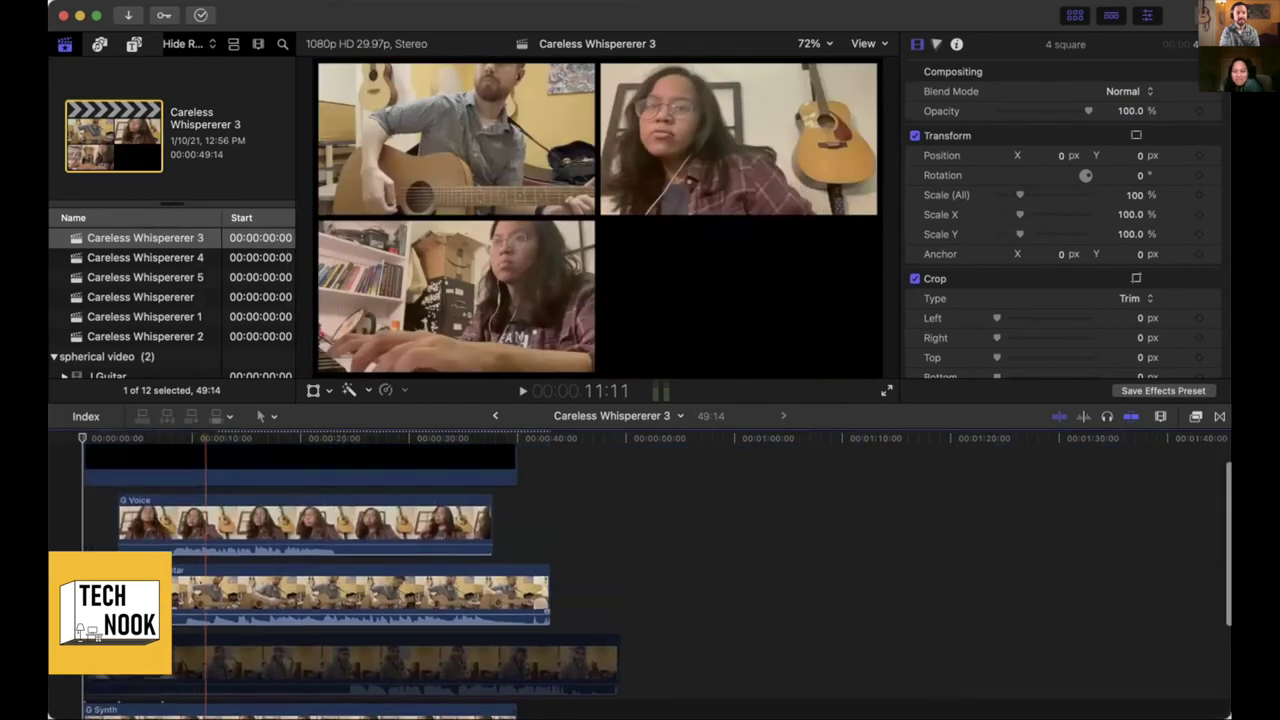
pyautogui.scroll(-3, 162, 560)
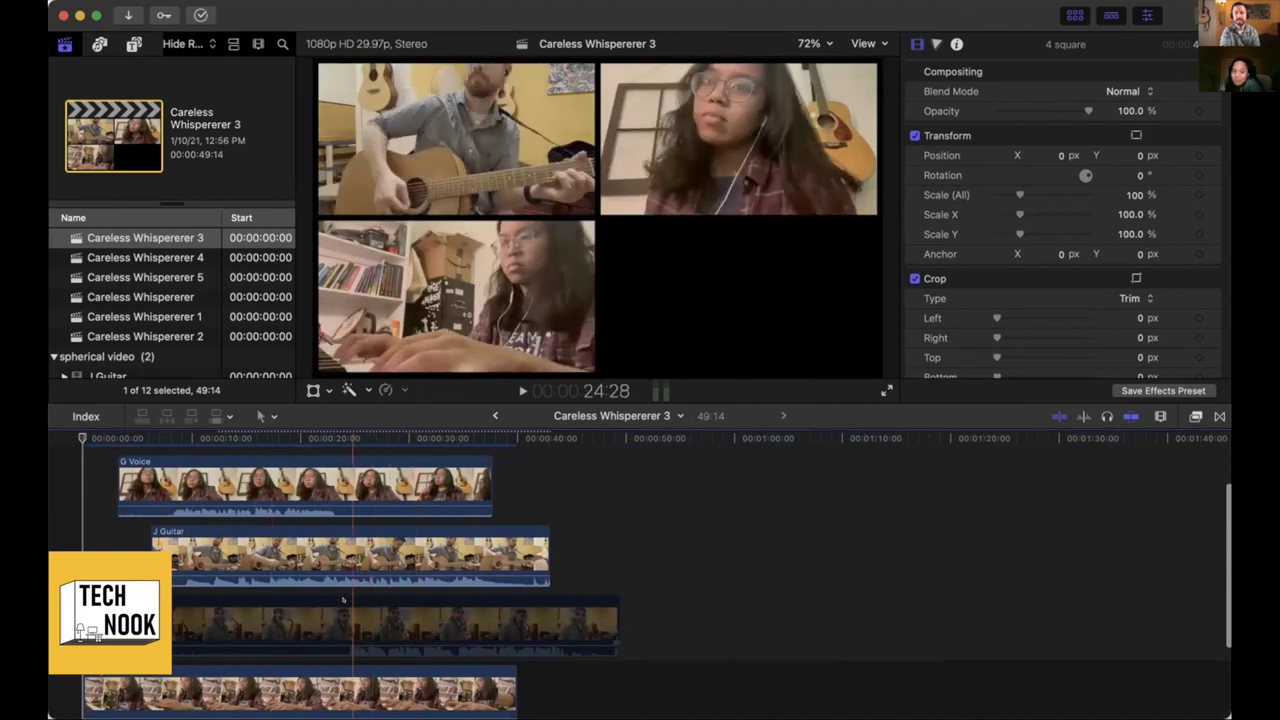
pyautogui.click(350, 490)
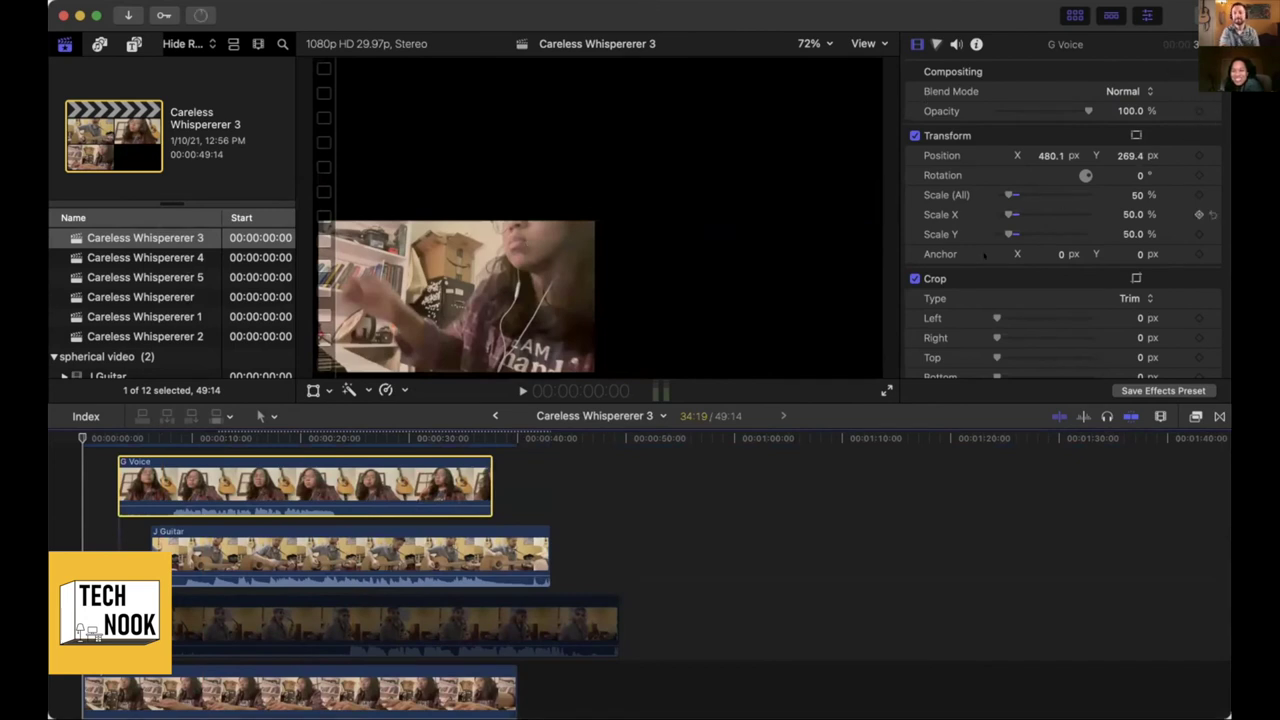
pyautogui.scroll(-5, 1100, 250)
pyautogui.scroll(4, 984, 256)
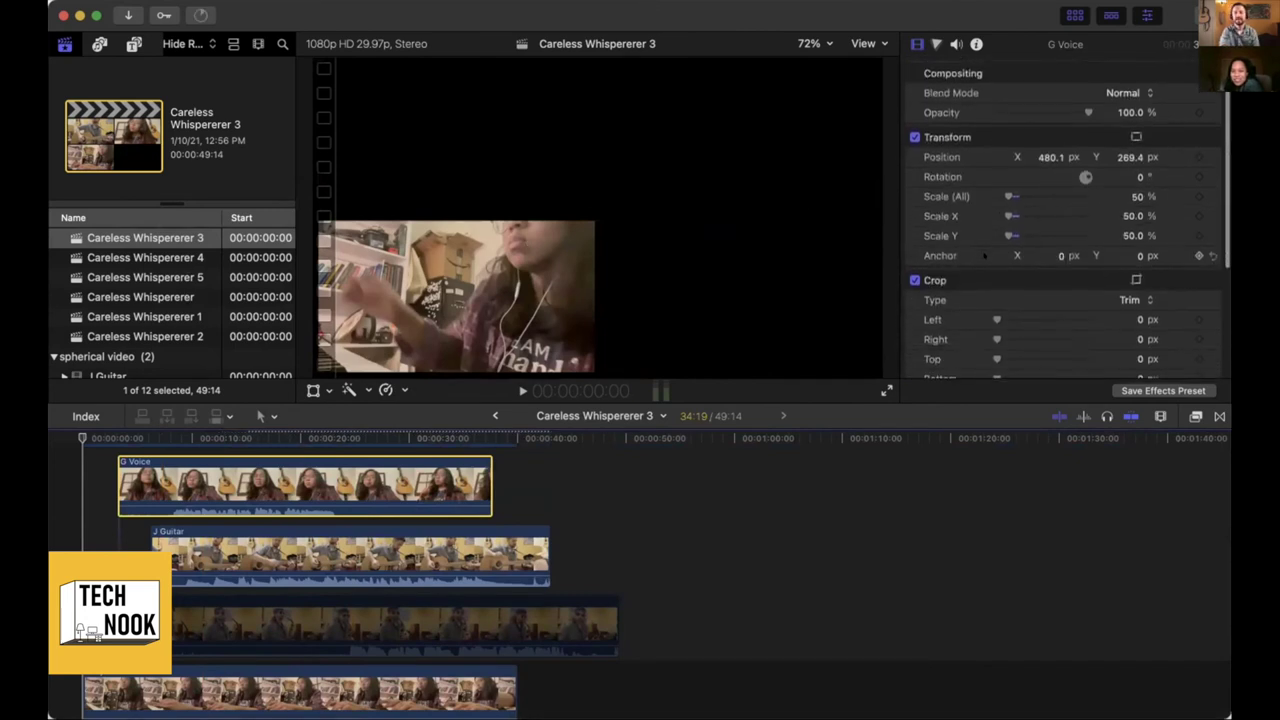
pyautogui.press('super+8')
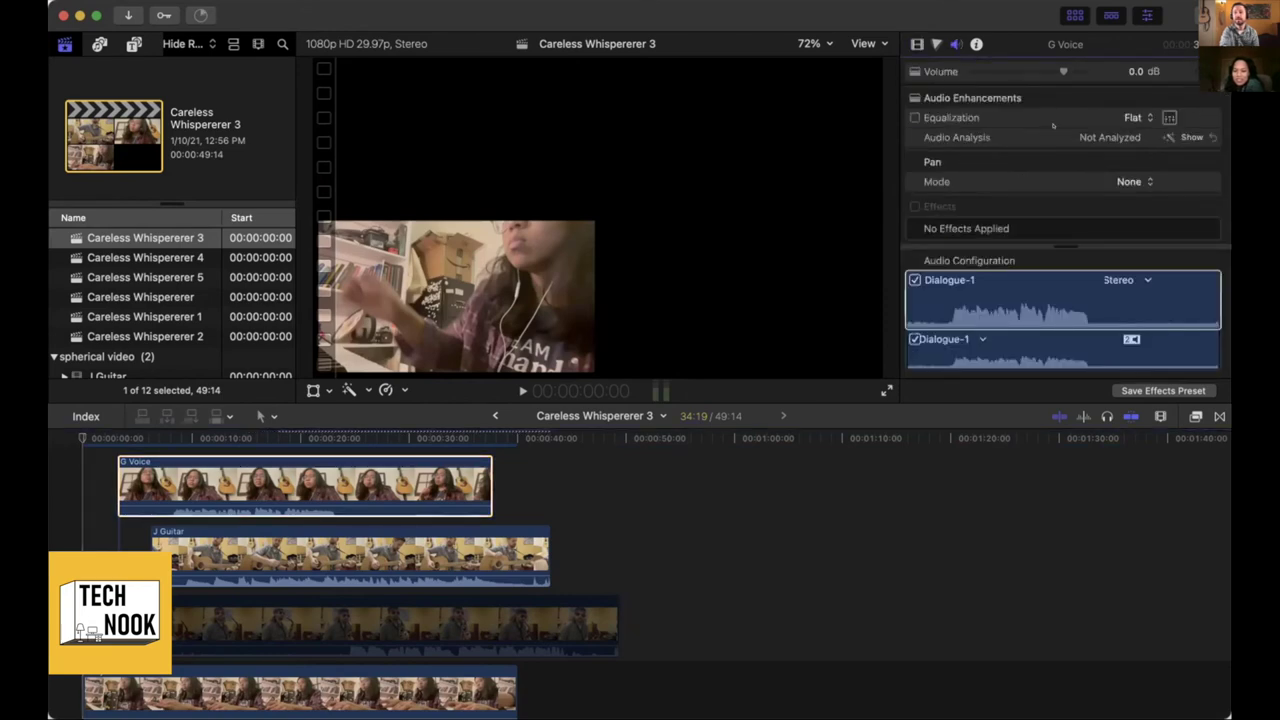
pyautogui.scroll(2, 372, 518)
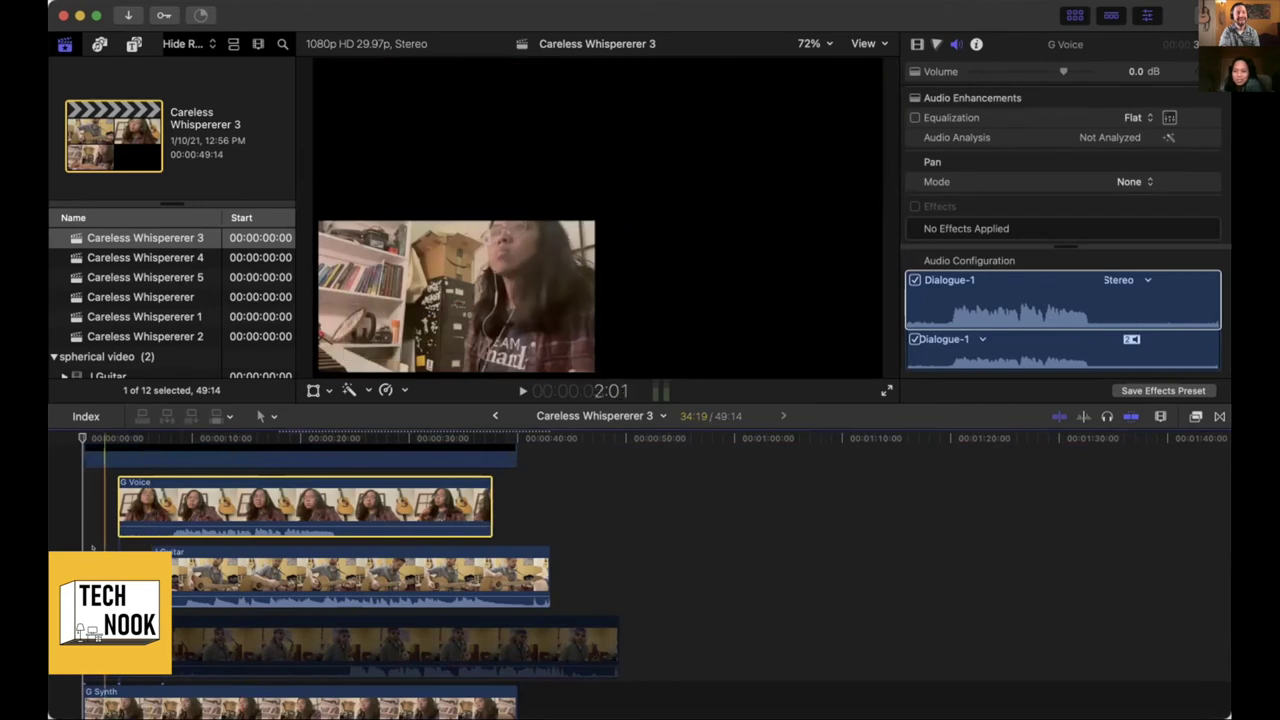
pyautogui.click(150, 645)
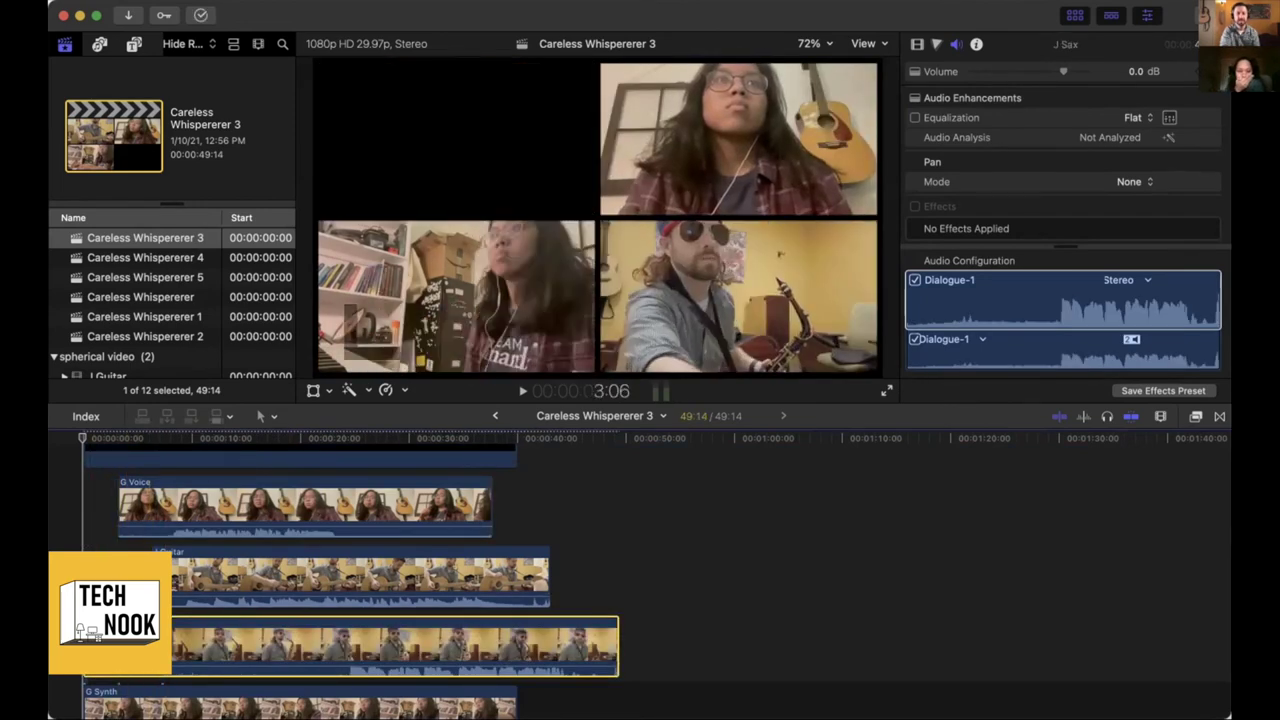
# Open Careless Whispererer 4 and show the J Guitar clip's audio settings
pyautogui.click(160, 257)
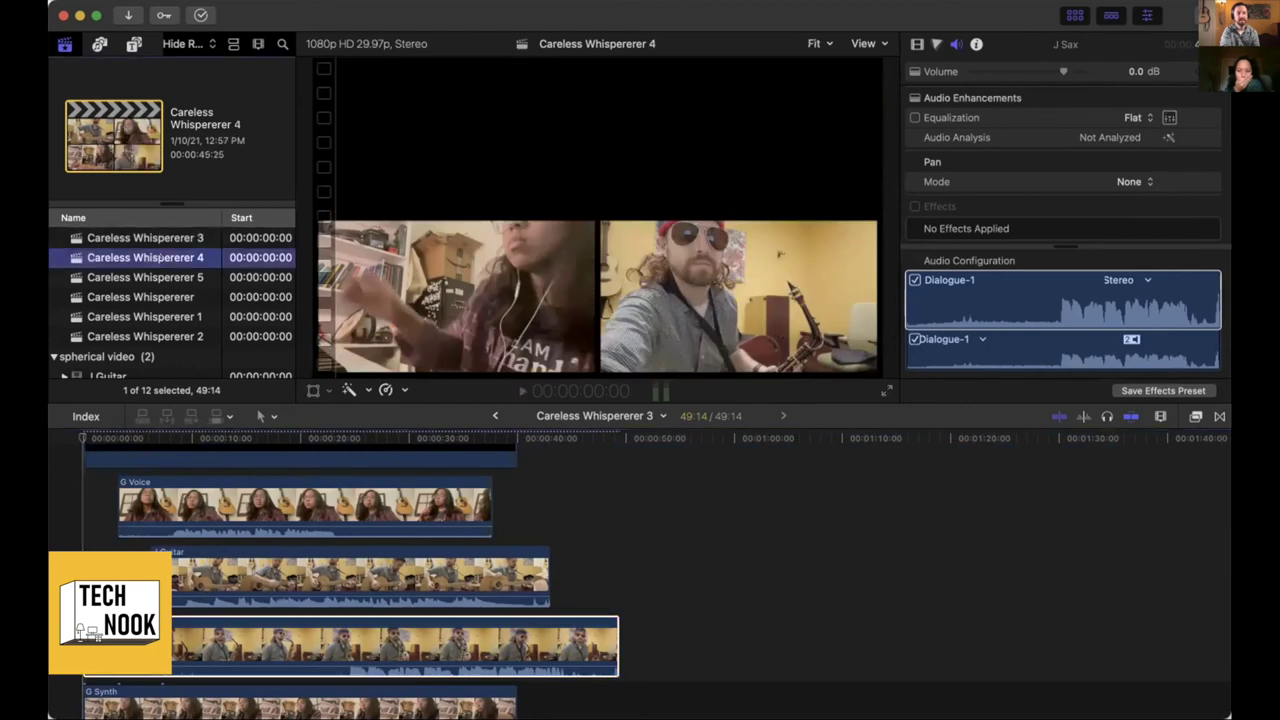
pyautogui.doubleClick(160, 257)
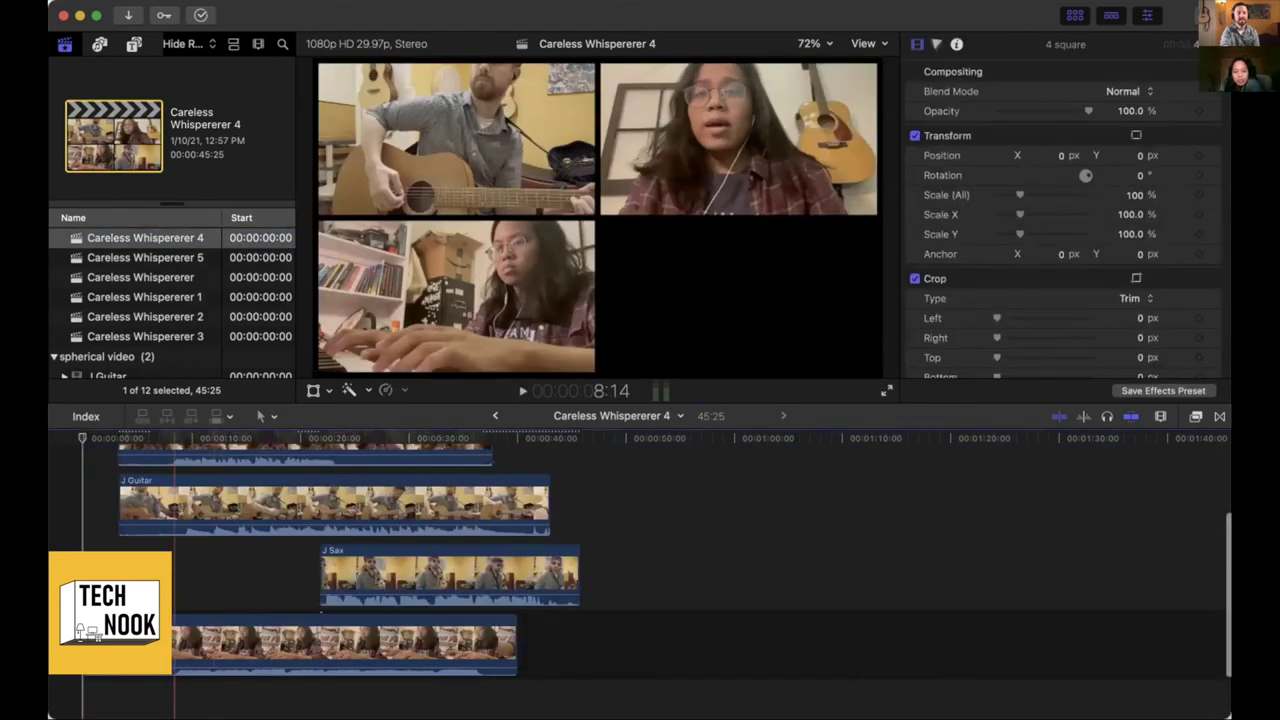
pyautogui.scroll(2, 640, 560)
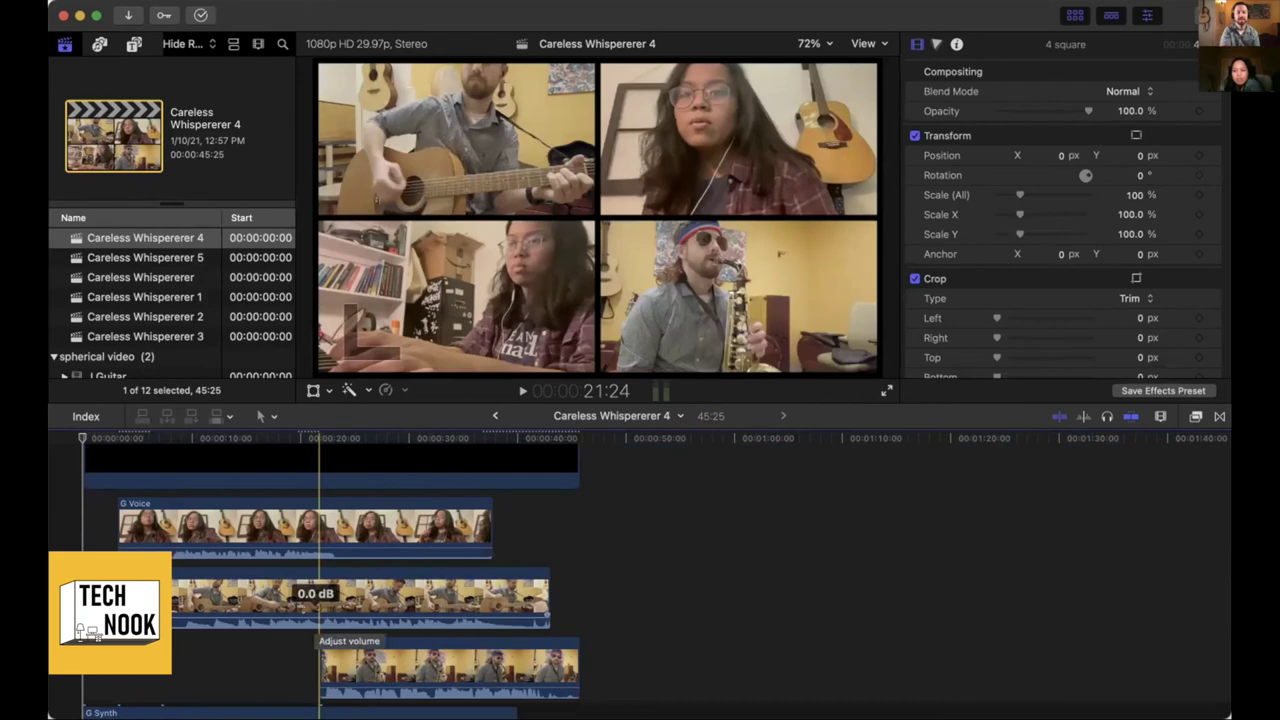
pyautogui.click(346, 600)
pyautogui.click(956, 44)
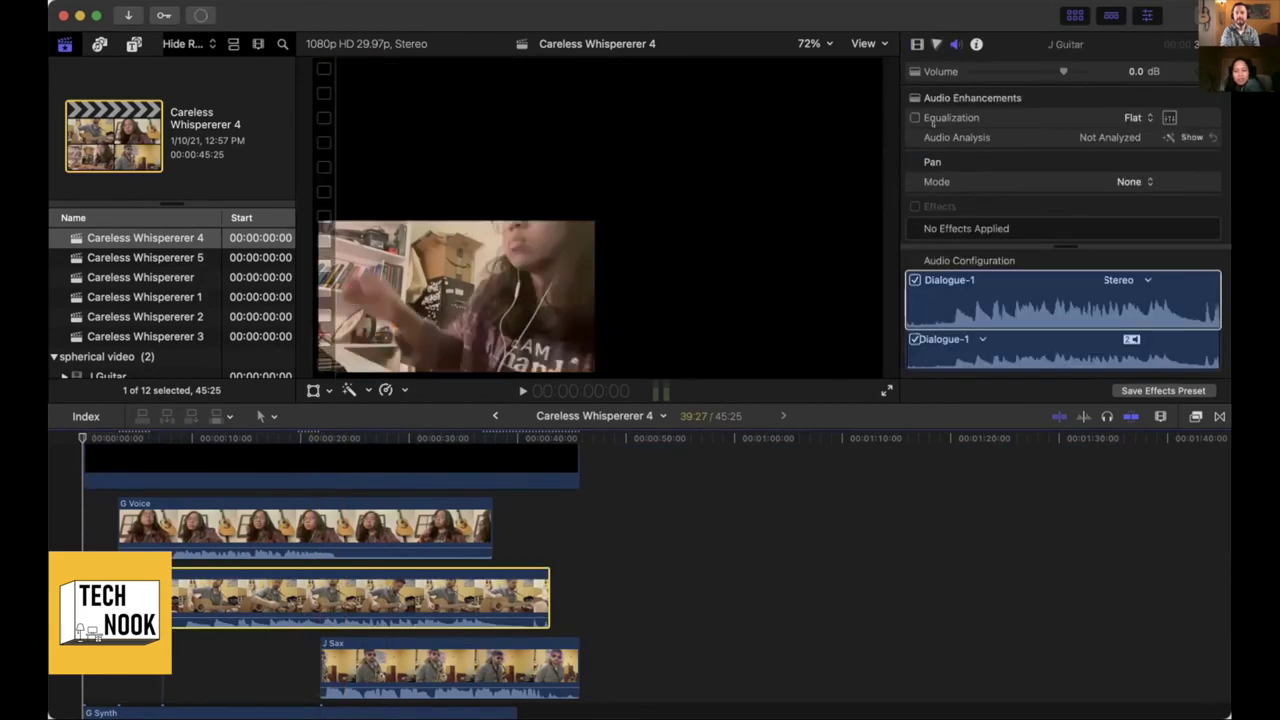
pyautogui.scroll(-1, 986, 114)
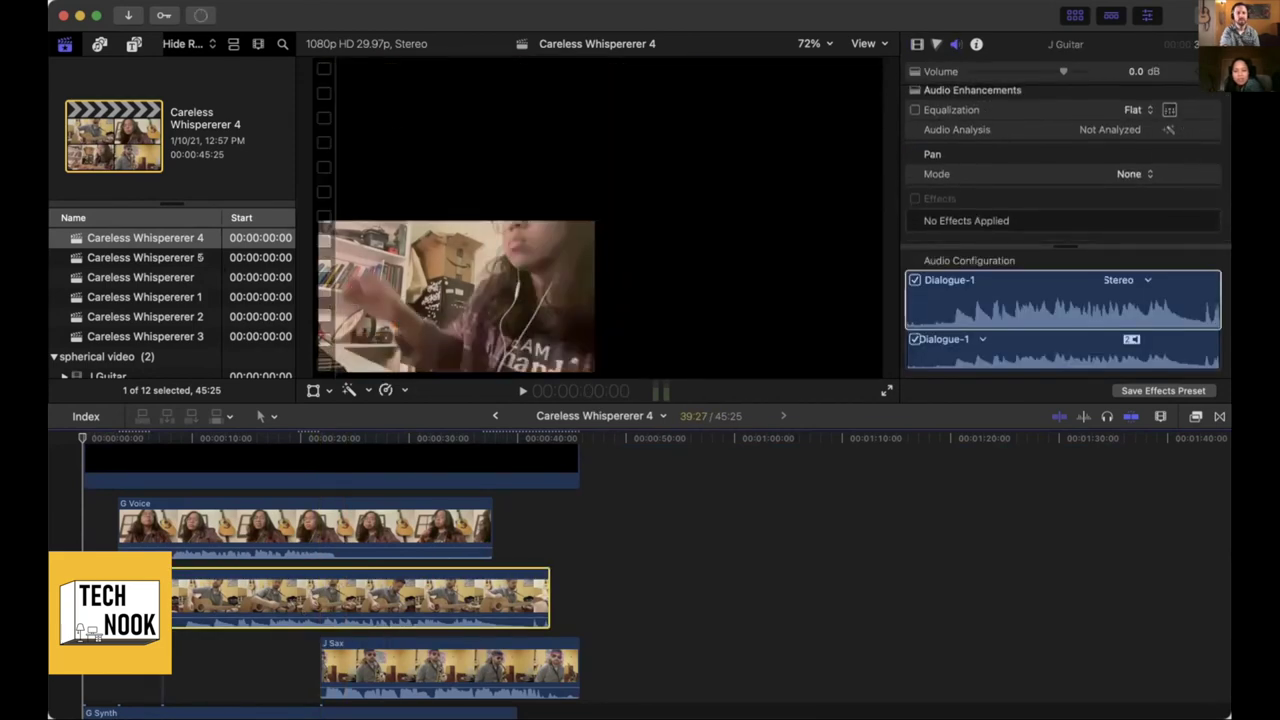
pyautogui.click(145, 257)
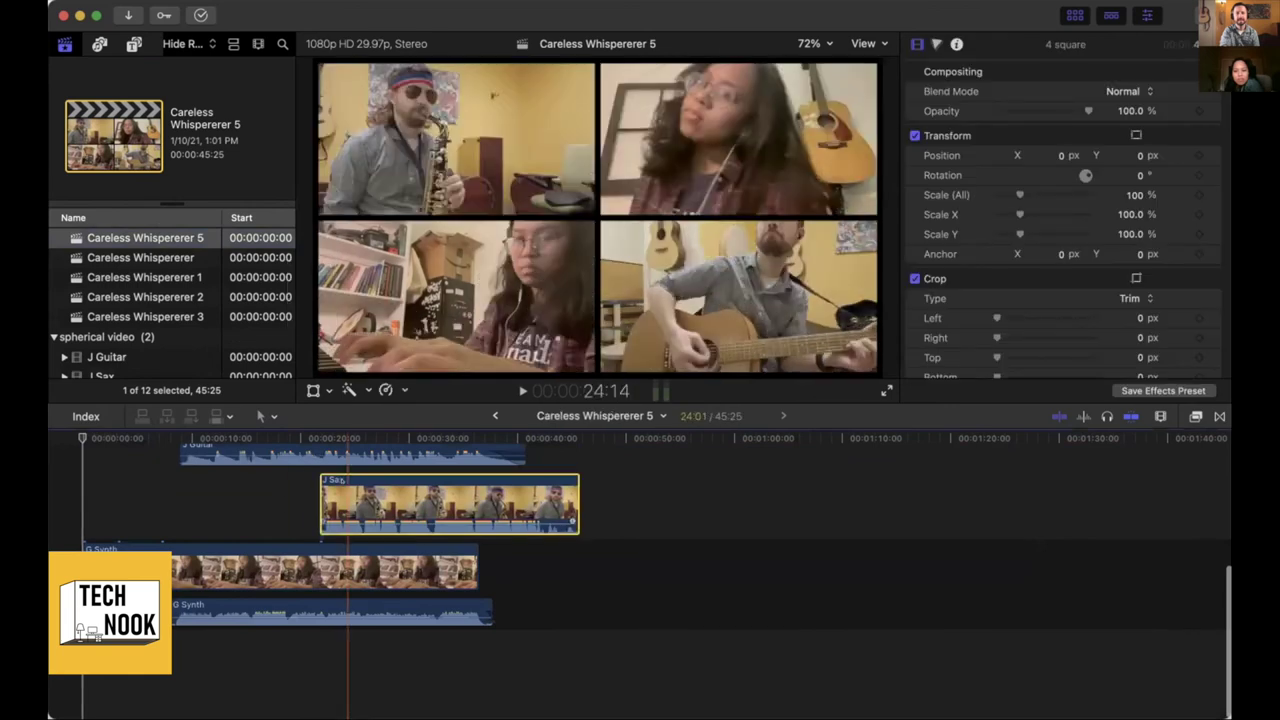
# Confirm J Sax keeps Music Enhance equalization, then lower the J Guitar volume to -11.0 dB
pyautogui.scroll(5, 348, 580)
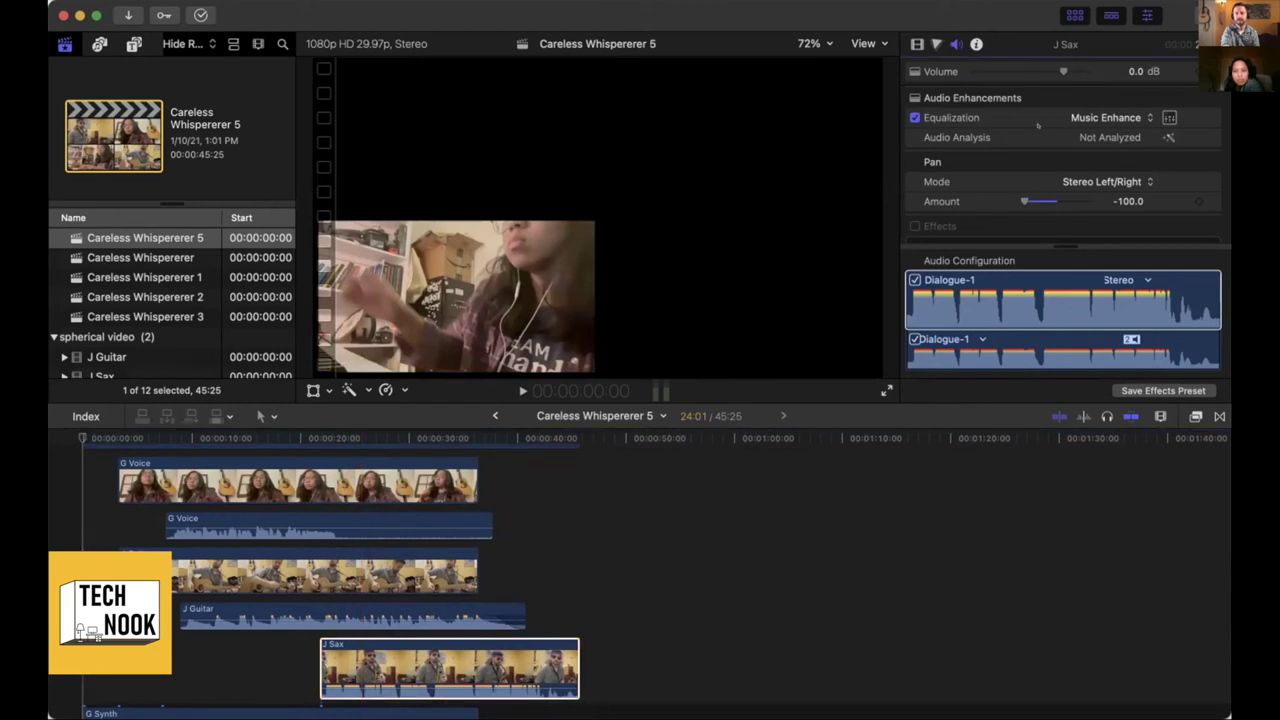
pyautogui.click(1094, 115)
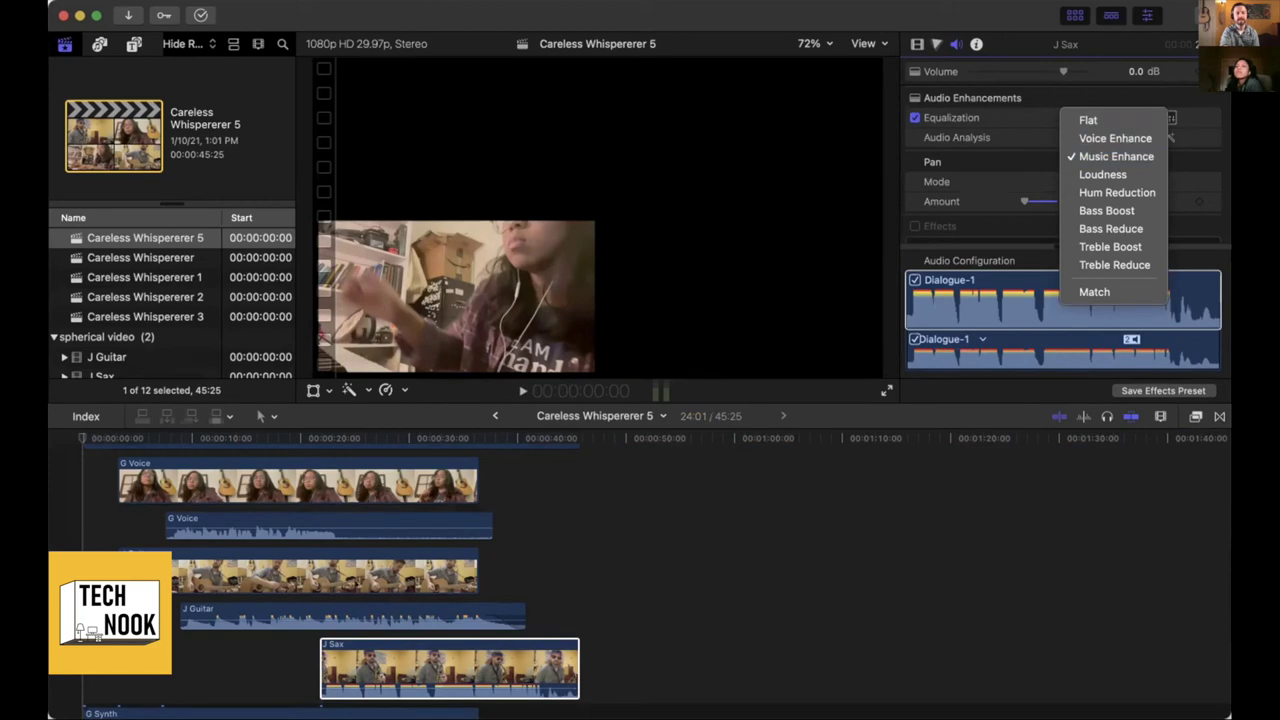
pyautogui.press('Escape')
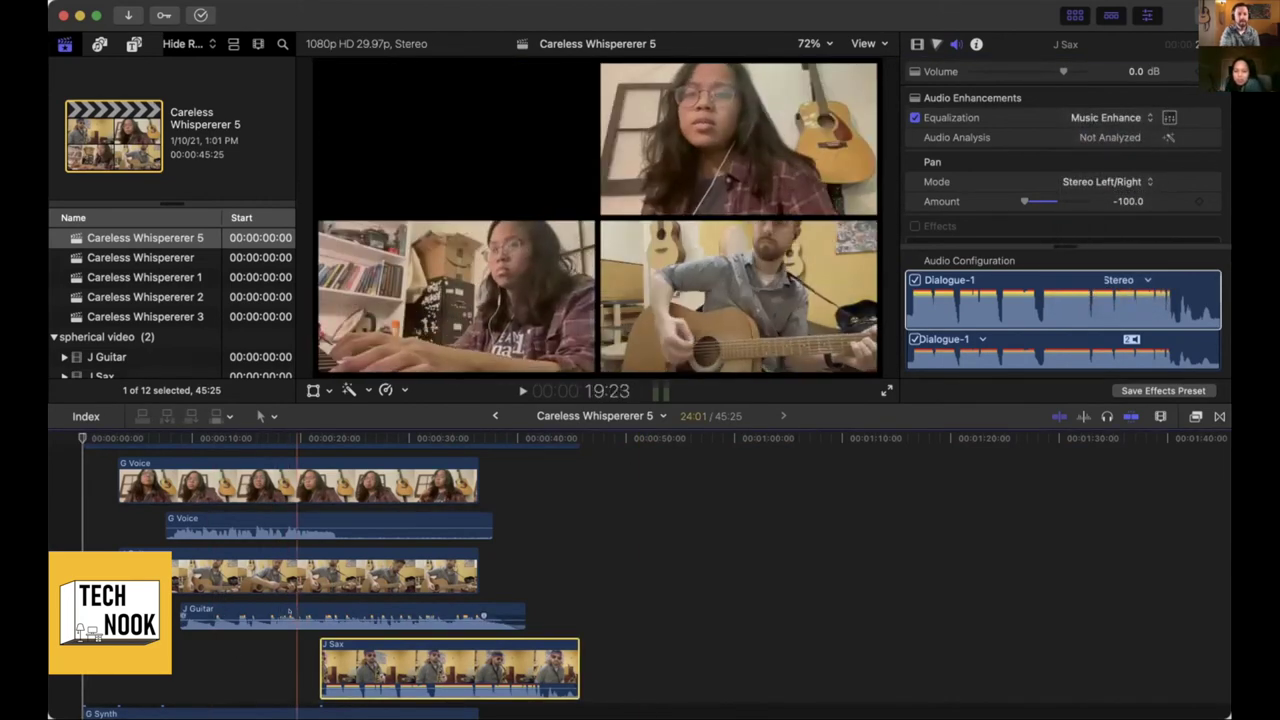
pyautogui.moveTo(281, 609); pyautogui.dragTo(290, 619)
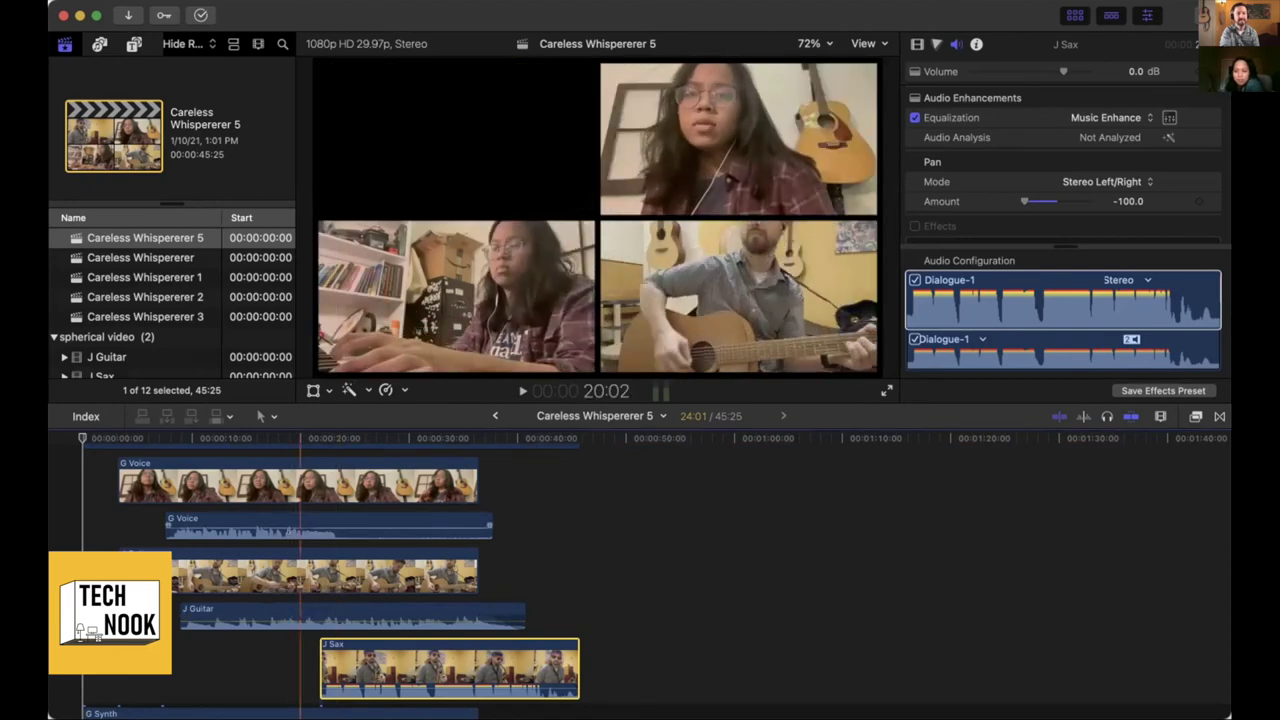
pyautogui.scroll(-3, 700, 620)
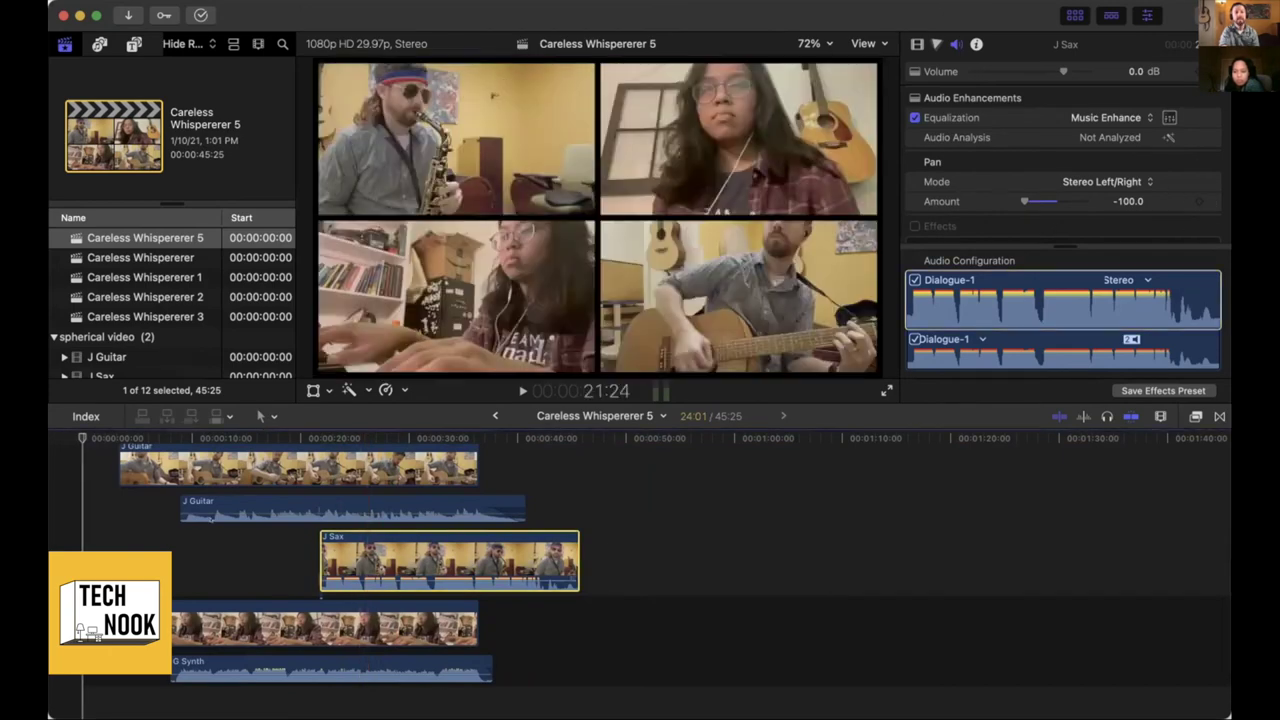
pyautogui.click(280, 648)
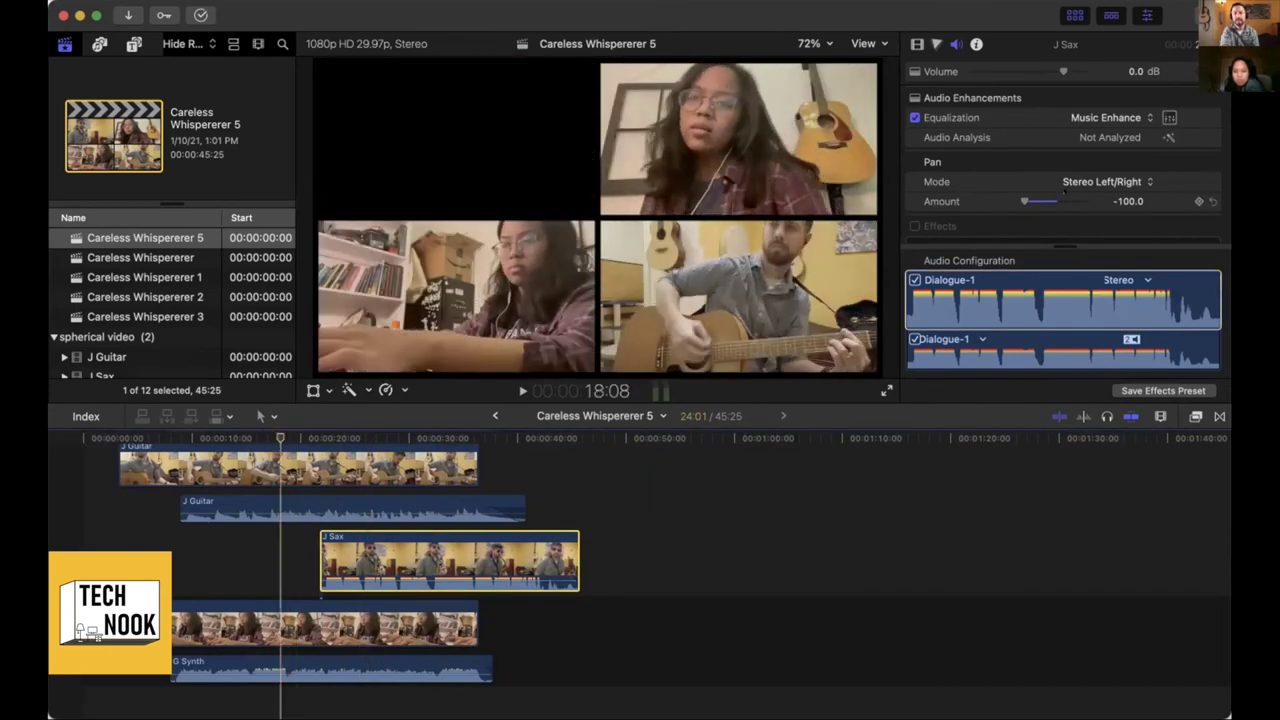
pyautogui.click(1016, 190)
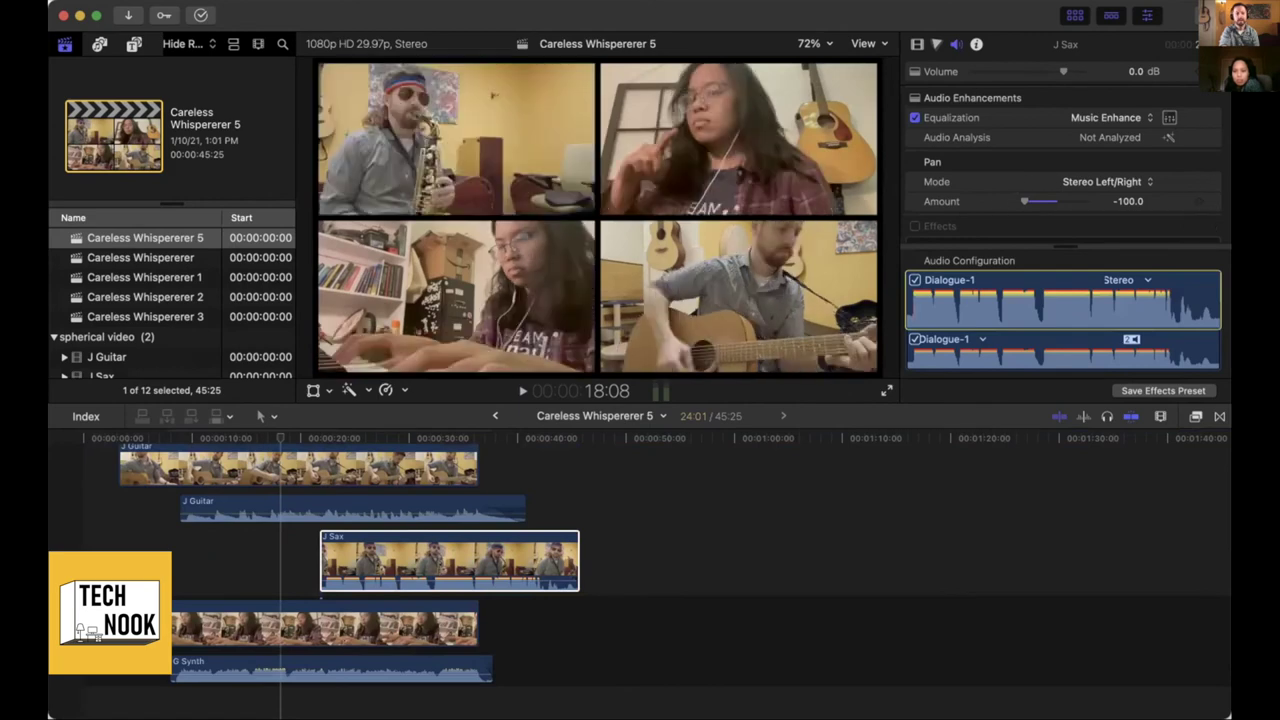
pyautogui.click(401, 560)
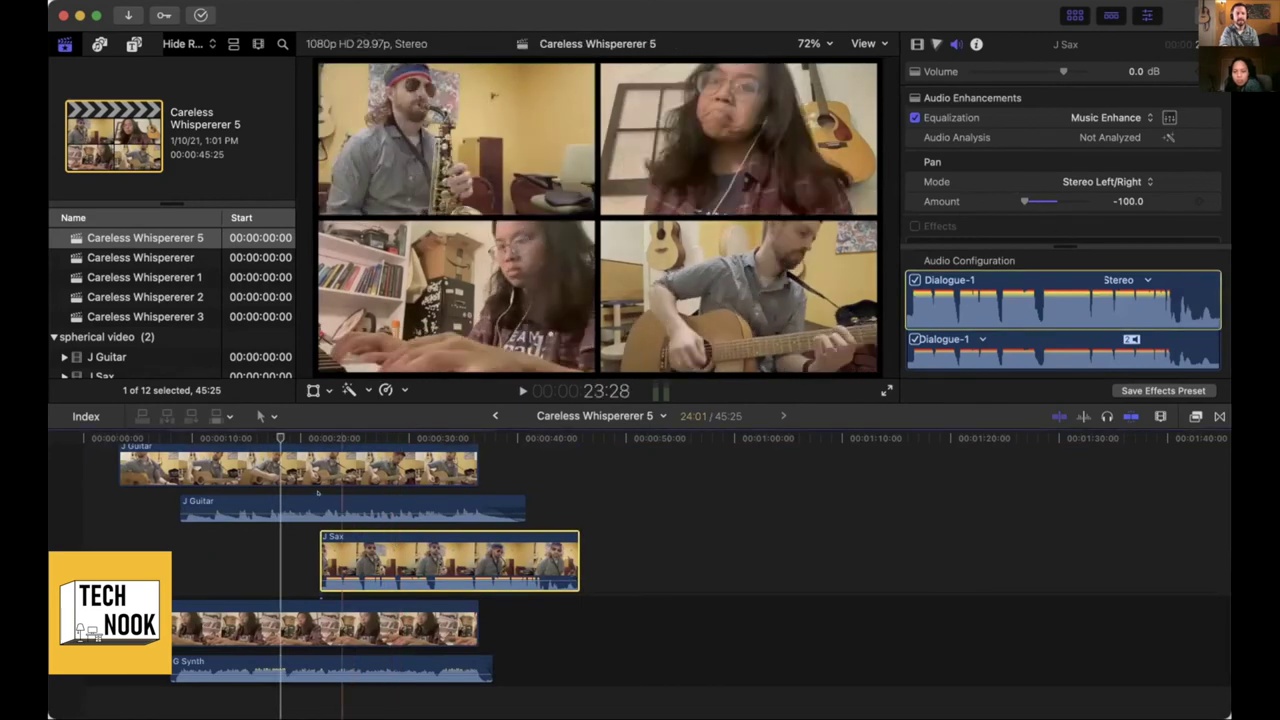
pyautogui.click(317, 452)
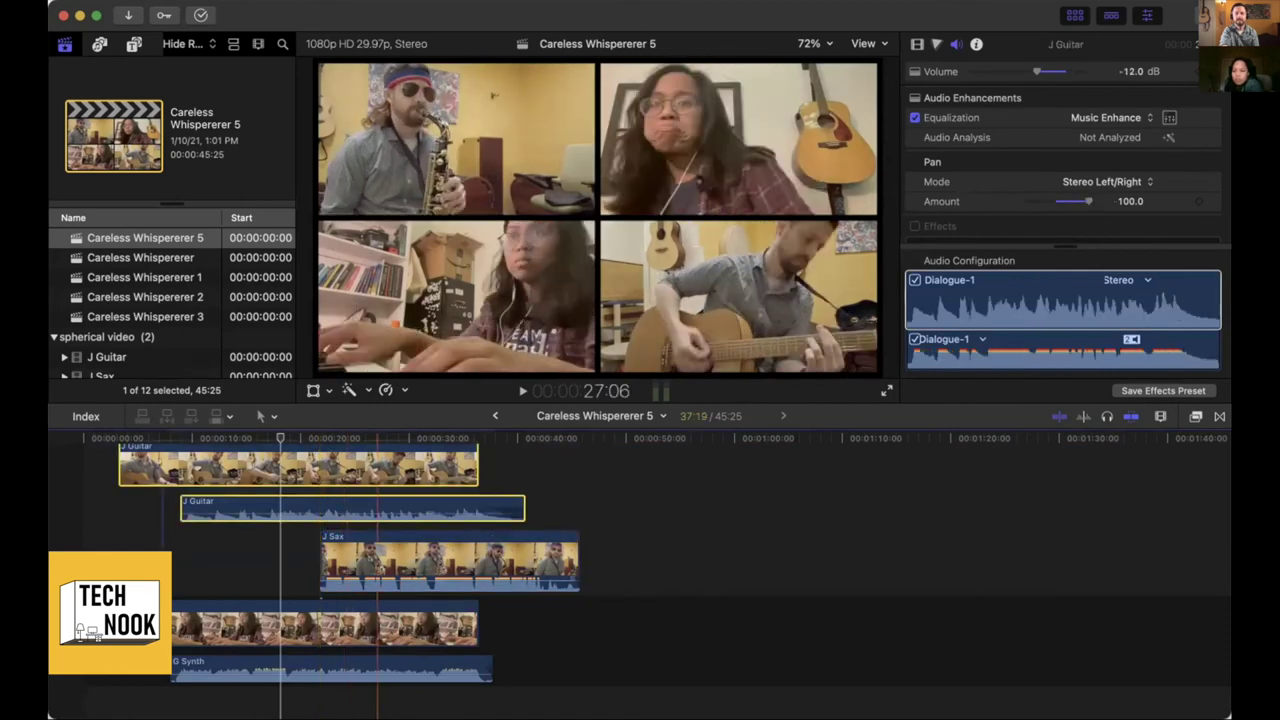
pyautogui.scroll(-2, 340, 560)
pyautogui.click(356, 568)
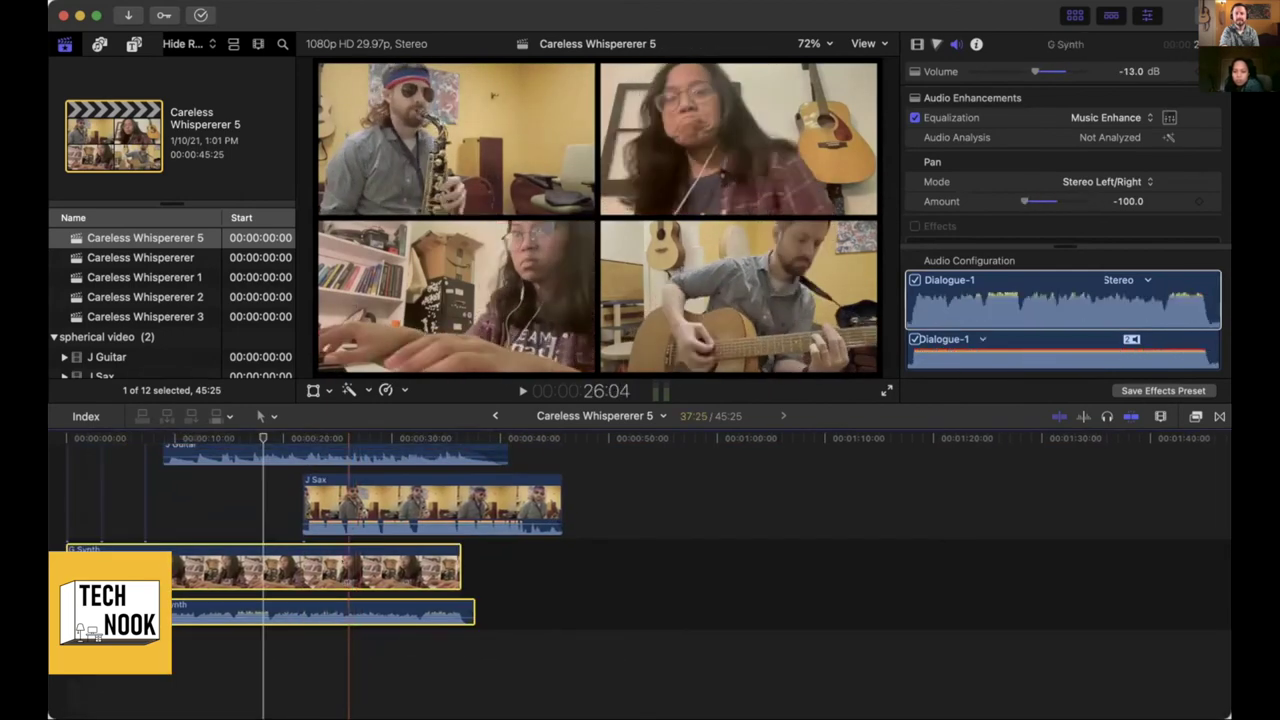
pyautogui.scroll(3, 356, 560)
pyautogui.click(322, 438)
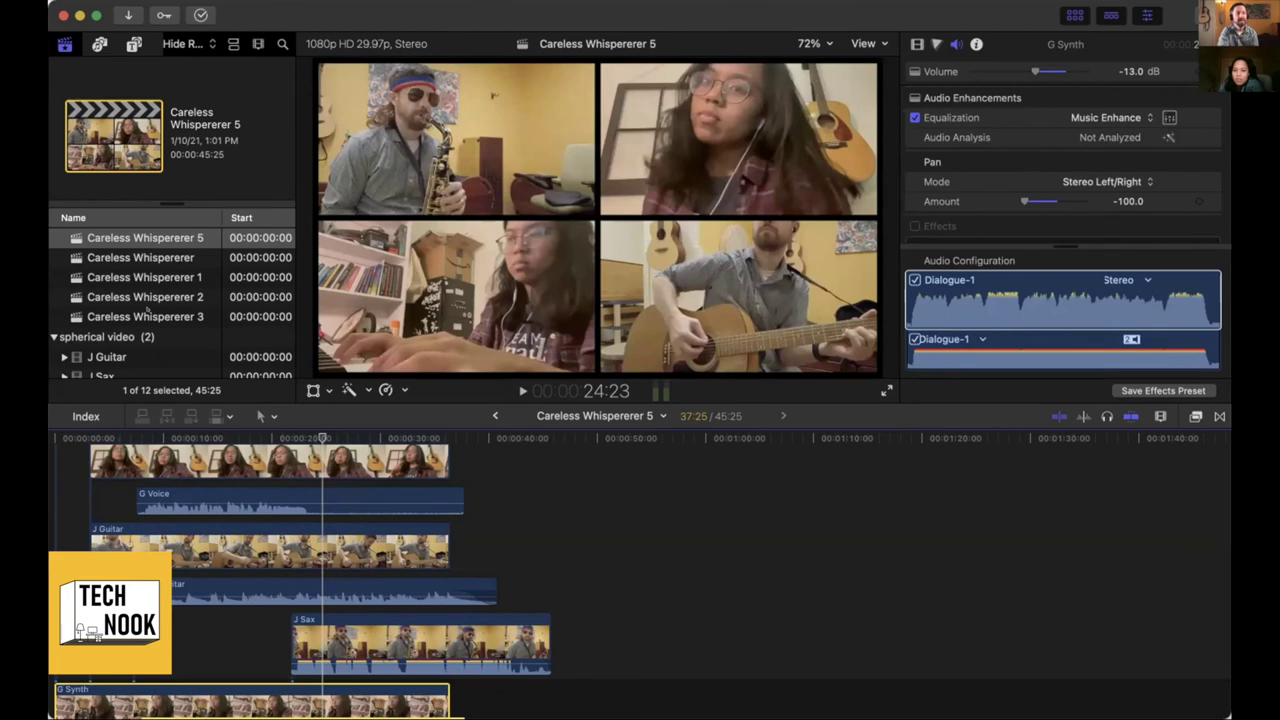
# Open the Careless Whispererer project and play and scrub its four-tile grid between 6 and 15 seconds
pyautogui.doubleClick(133, 257)
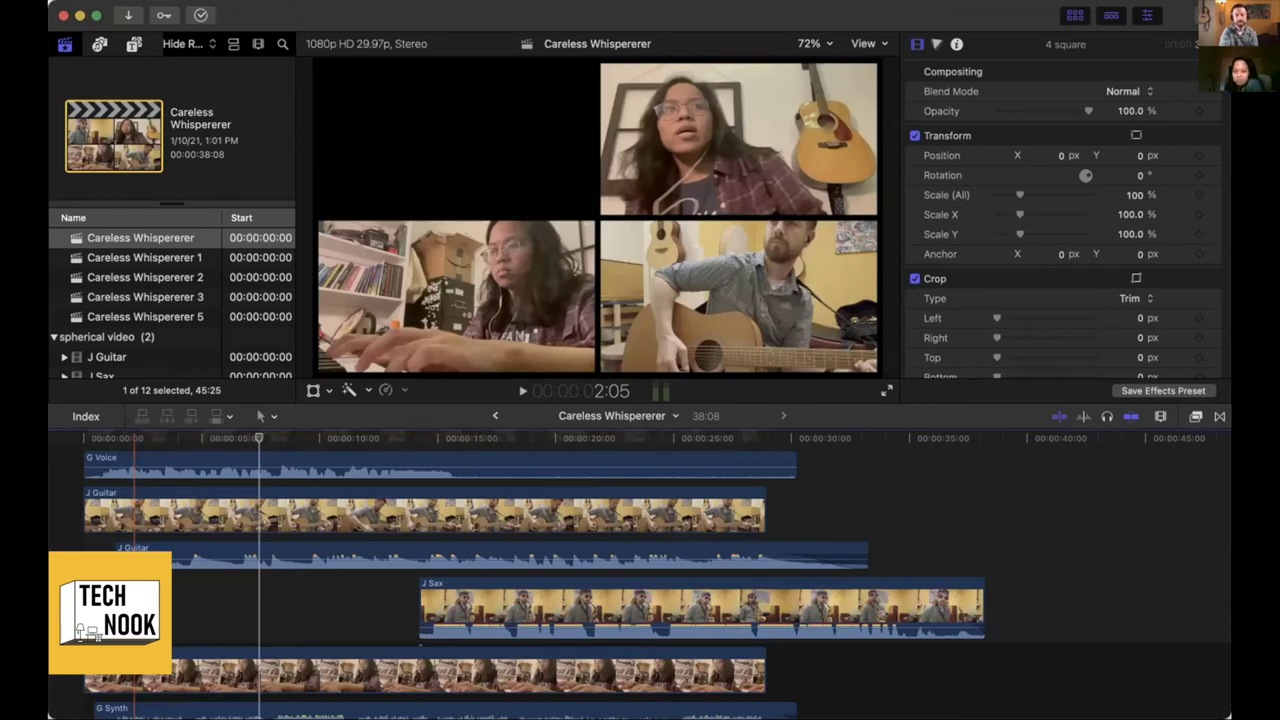
pyautogui.press('space')
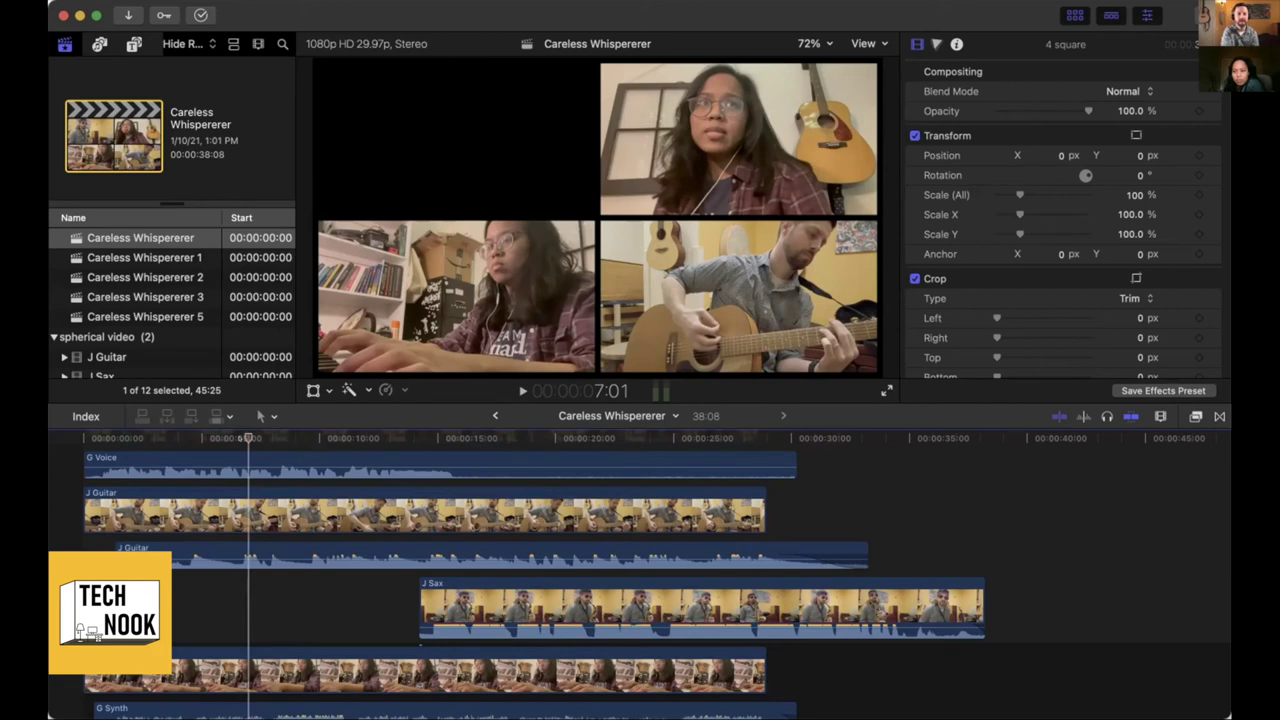
pyautogui.press('space')
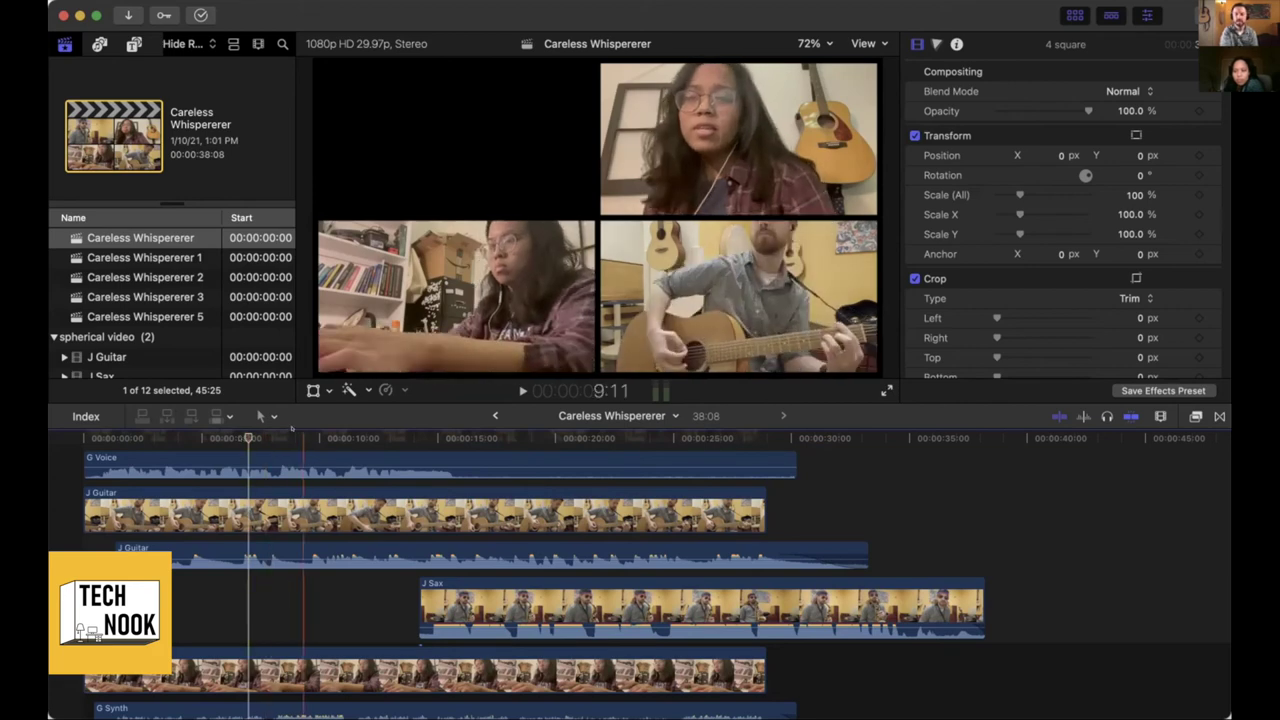
pyautogui.click(287, 437)
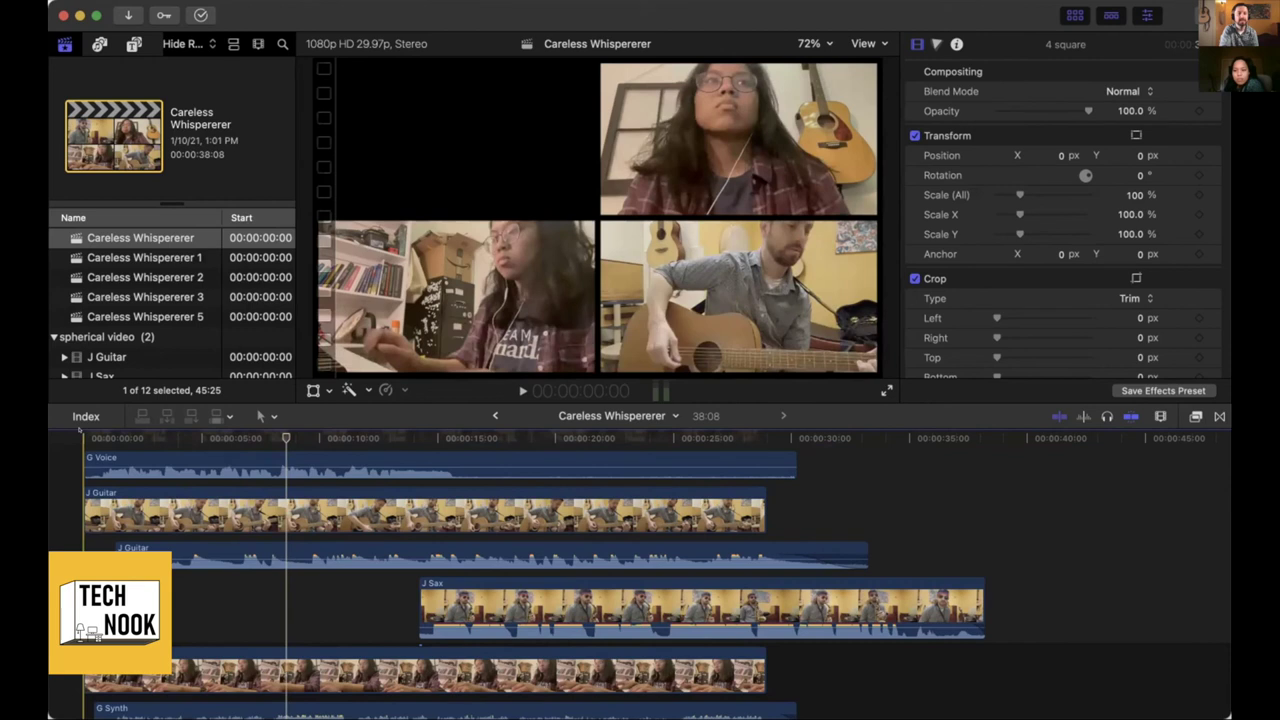
pyautogui.click(82, 436)
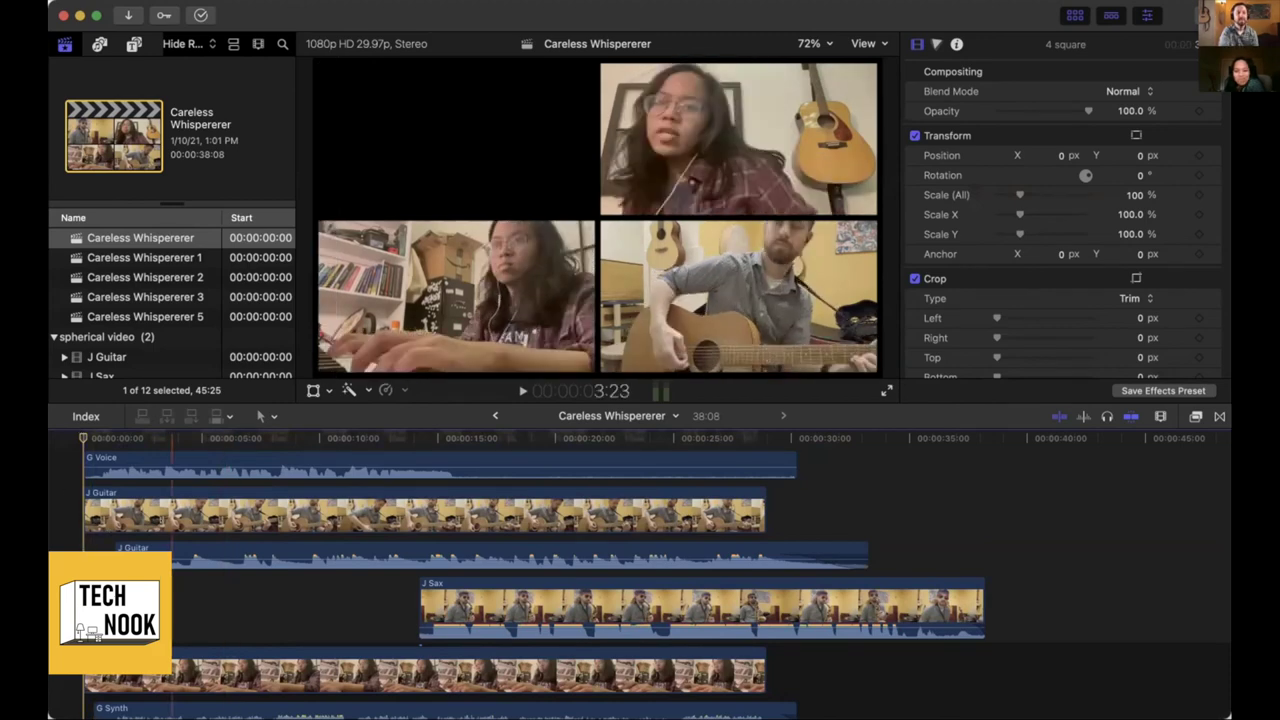
pyautogui.press('space')
pyautogui.press('Home')
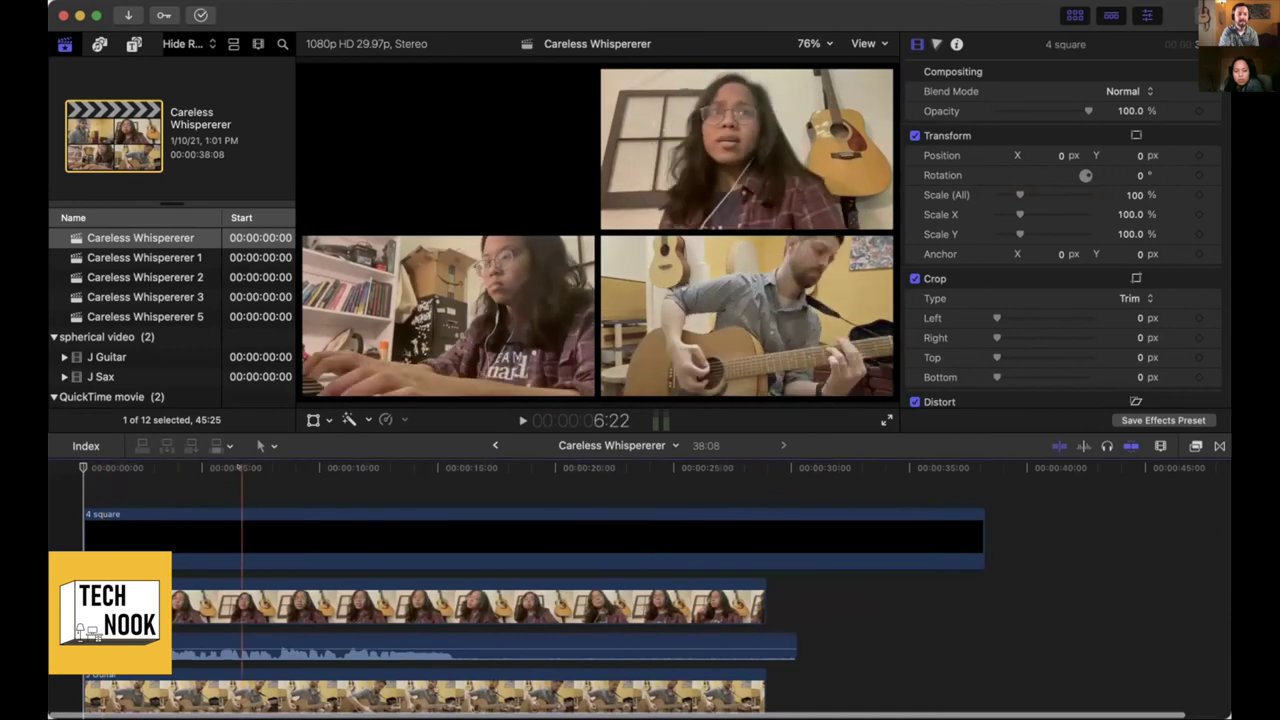
pyautogui.click(243, 490)
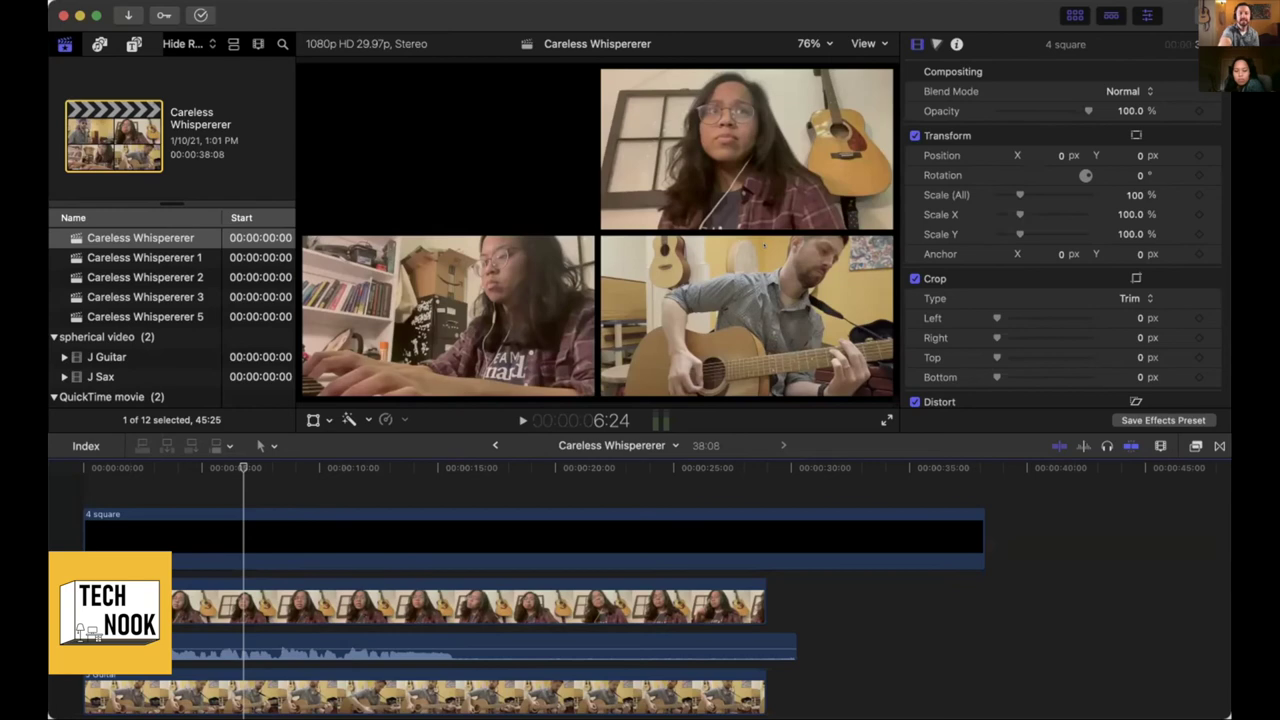
pyautogui.click(460, 531)
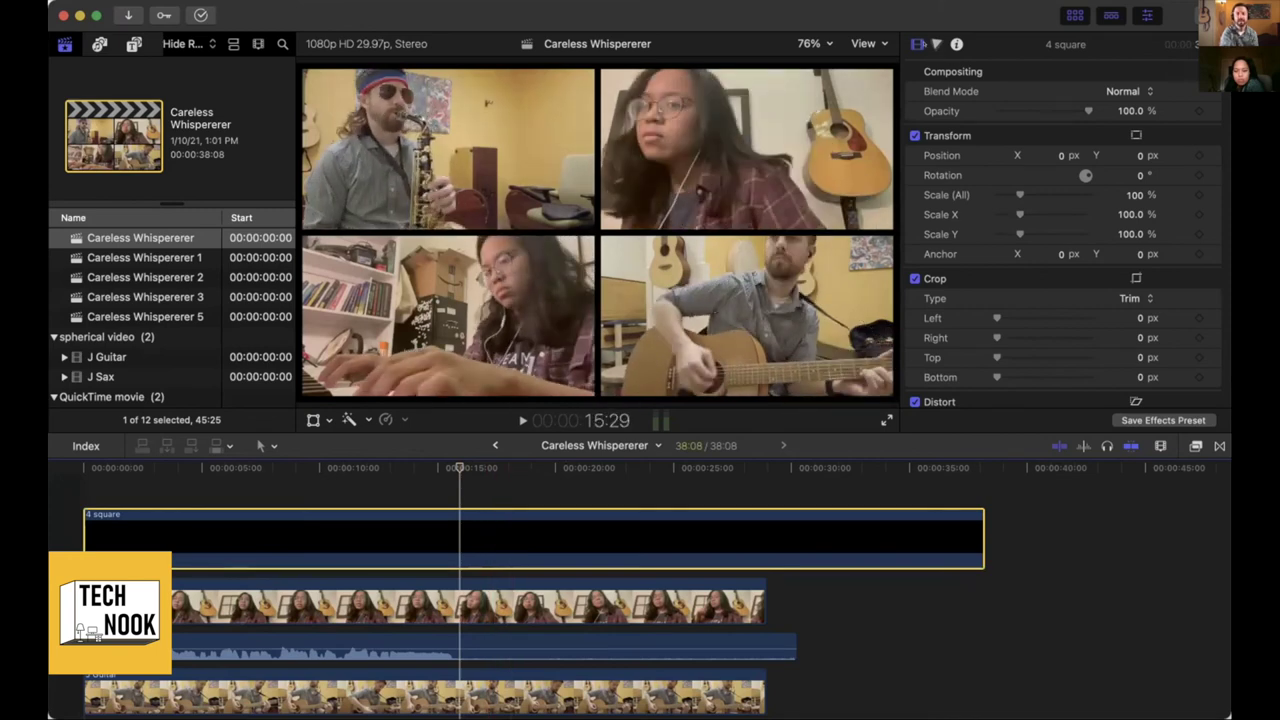
# Tint the 4 square border with the Color Board: Master 268° 69%, Shadows 324° 58%
pyautogui.press('super+6')
pyautogui.moveTo(1000, 210); pyautogui.dragTo(980, 144)
pyautogui.moveTo(1062, 215); pyautogui.dragTo(1178, 160)
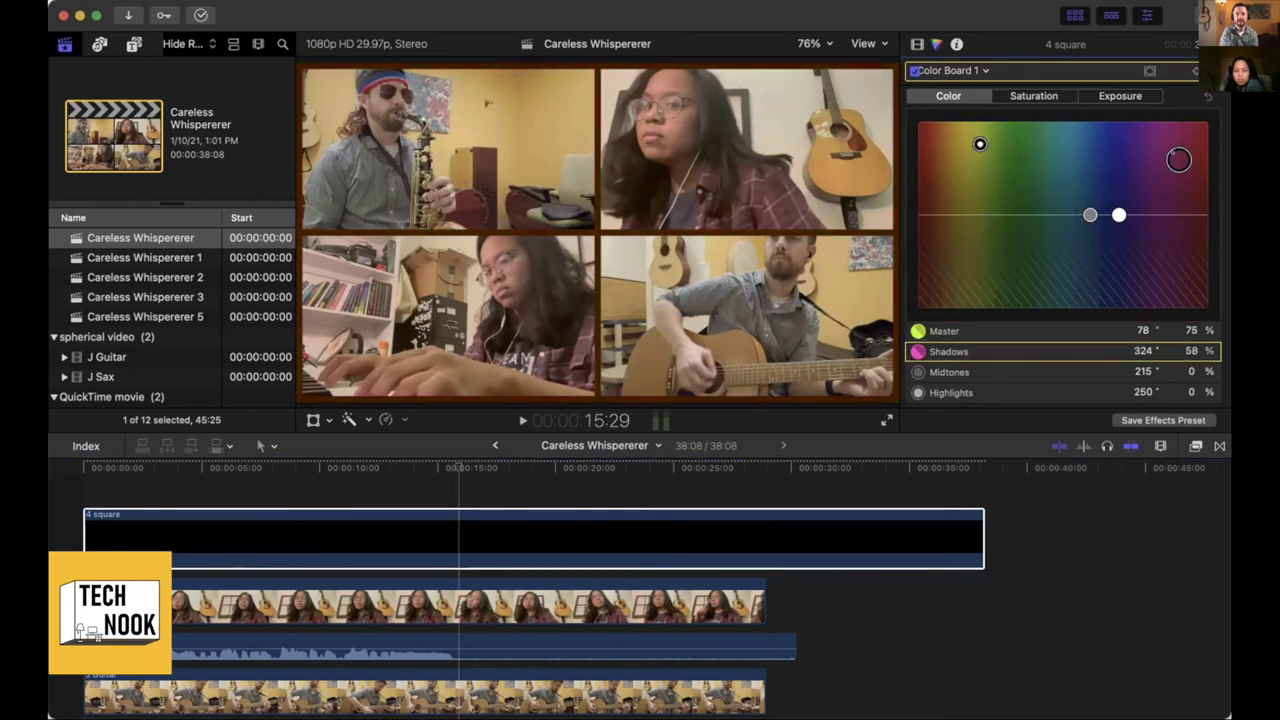
pyautogui.moveTo(963, 136); pyautogui.dragTo(1118, 137)
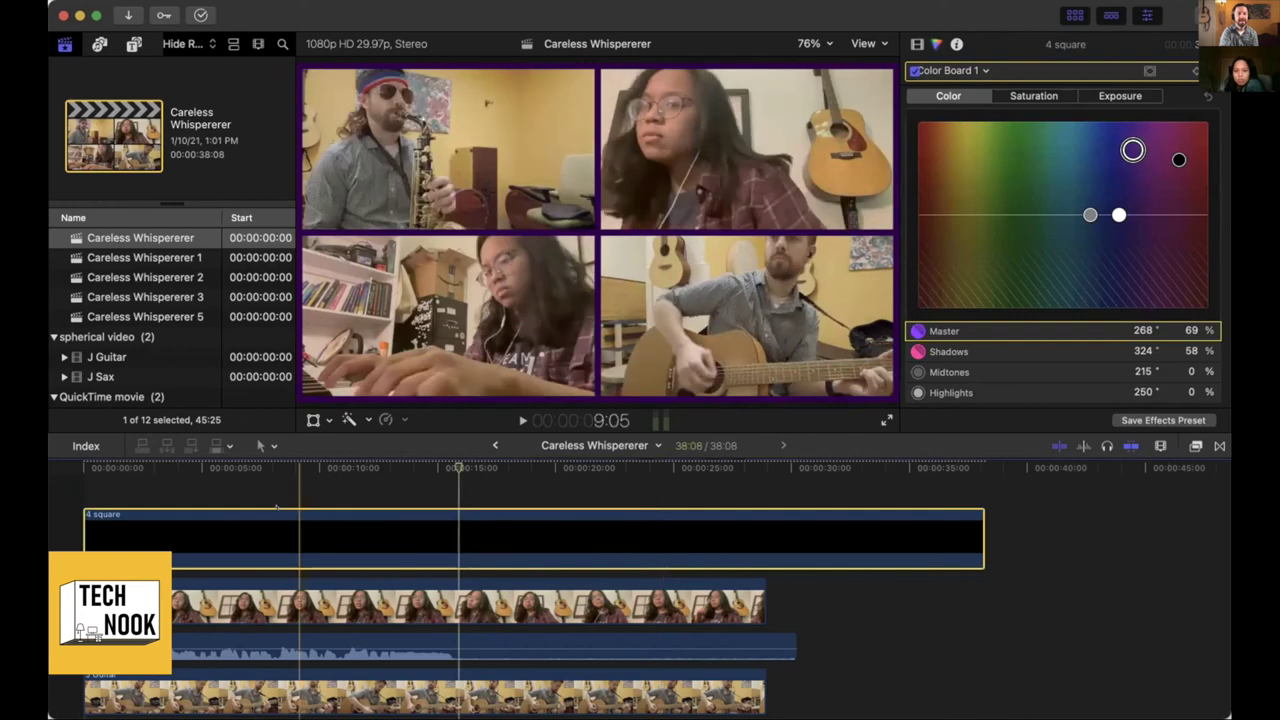
pyautogui.click(140, 530)
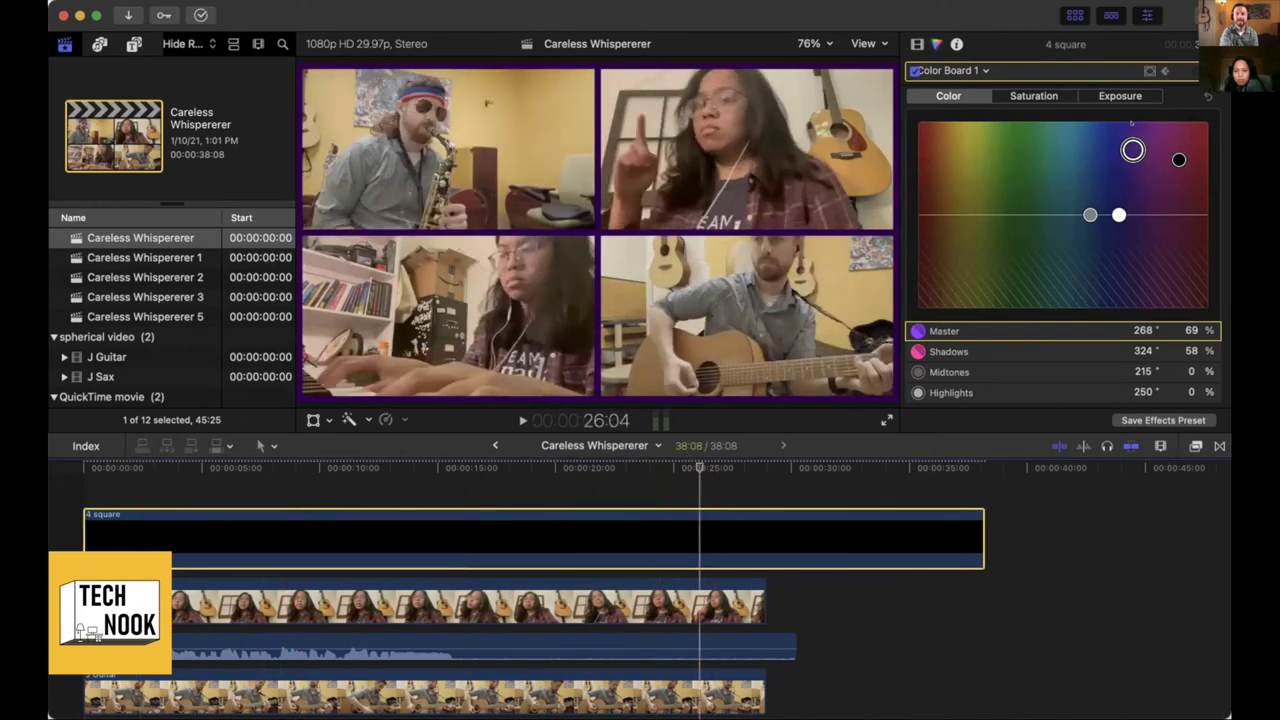
pyautogui.moveTo(1133, 150); pyautogui.dragTo(1006, 153)
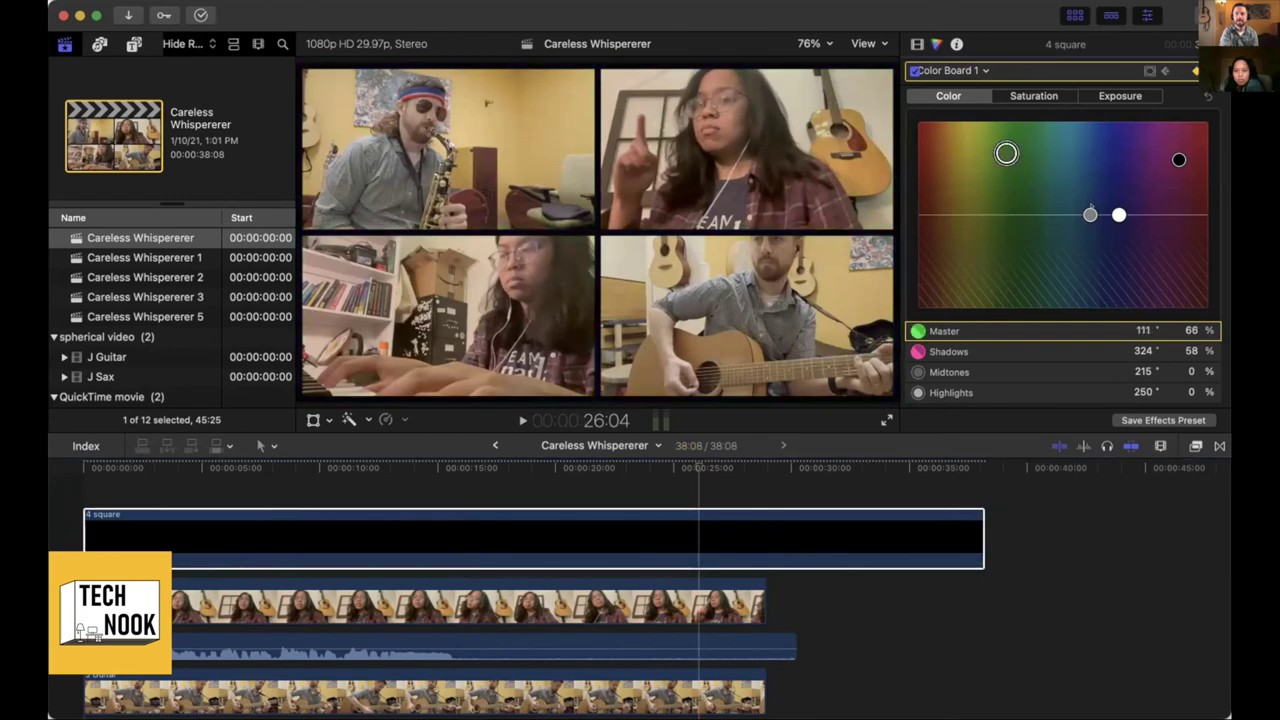
pyautogui.moveTo(1090, 214); pyautogui.dragTo(1026, 265)
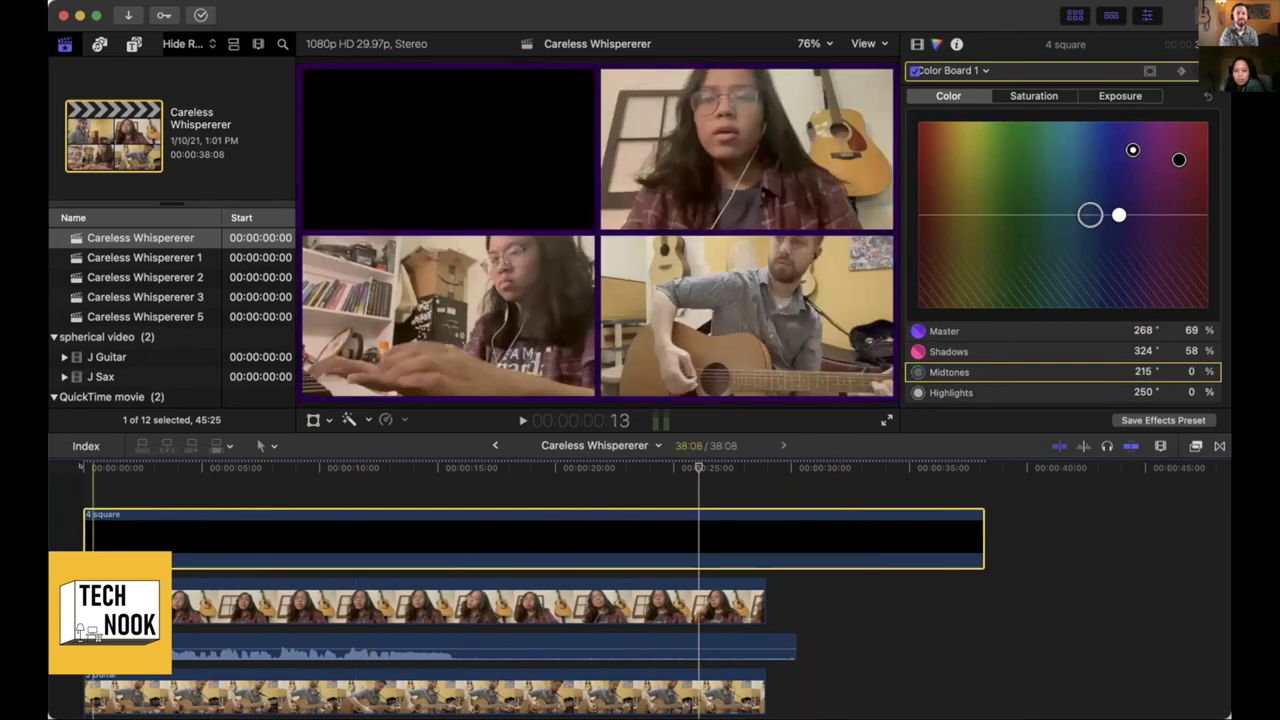
# Play back the tinted grid, then select the G Voice clip at about 19 seconds
pyautogui.press('space')
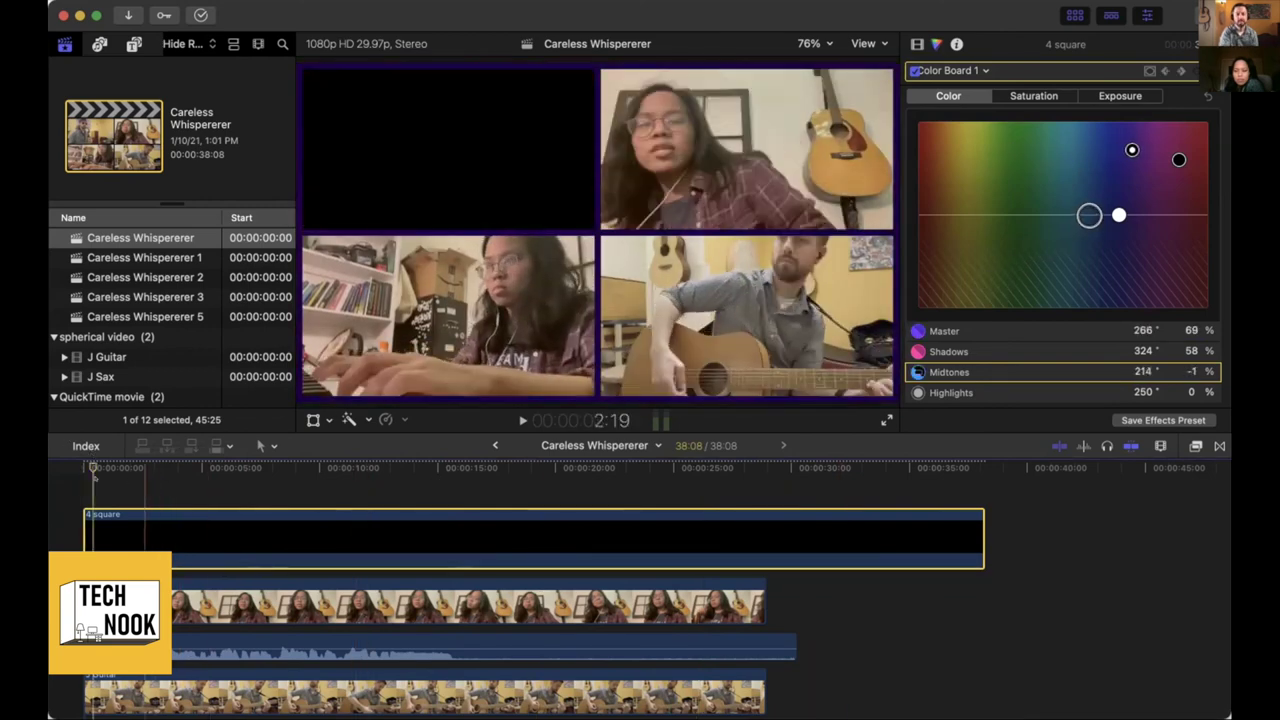
pyautogui.press('space')
pyautogui.press('Home')
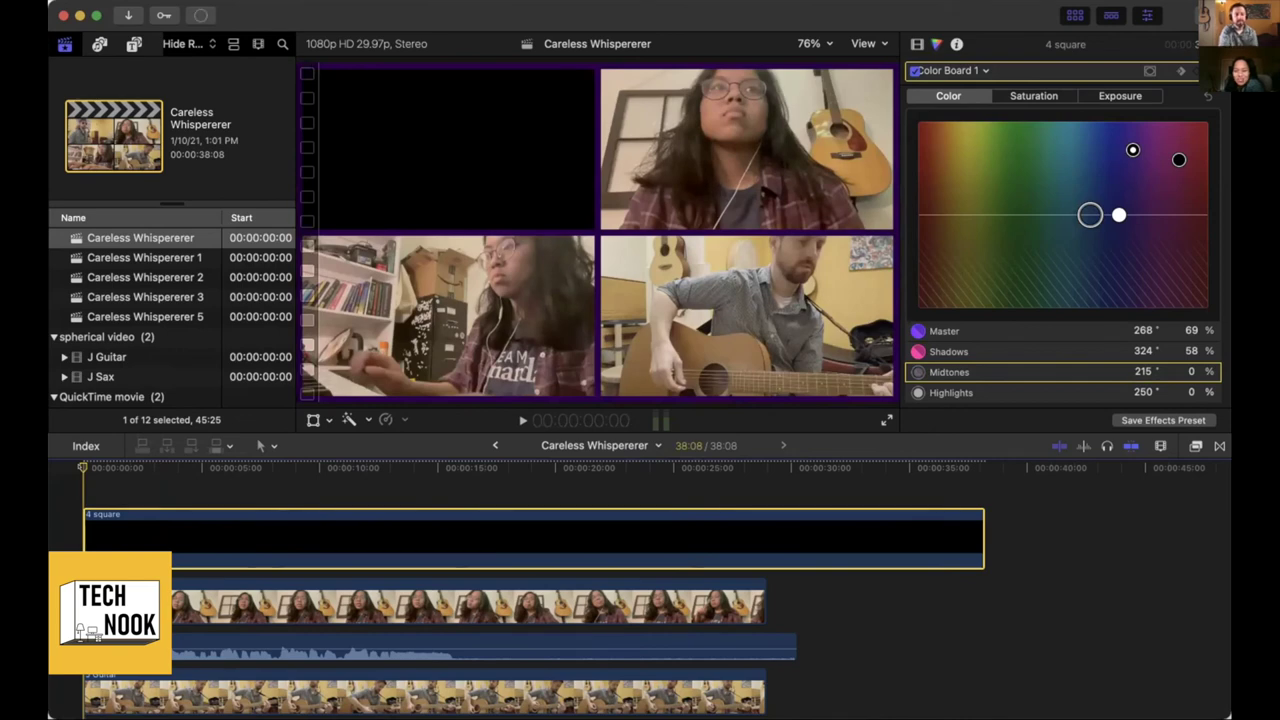
pyautogui.click(471, 605)
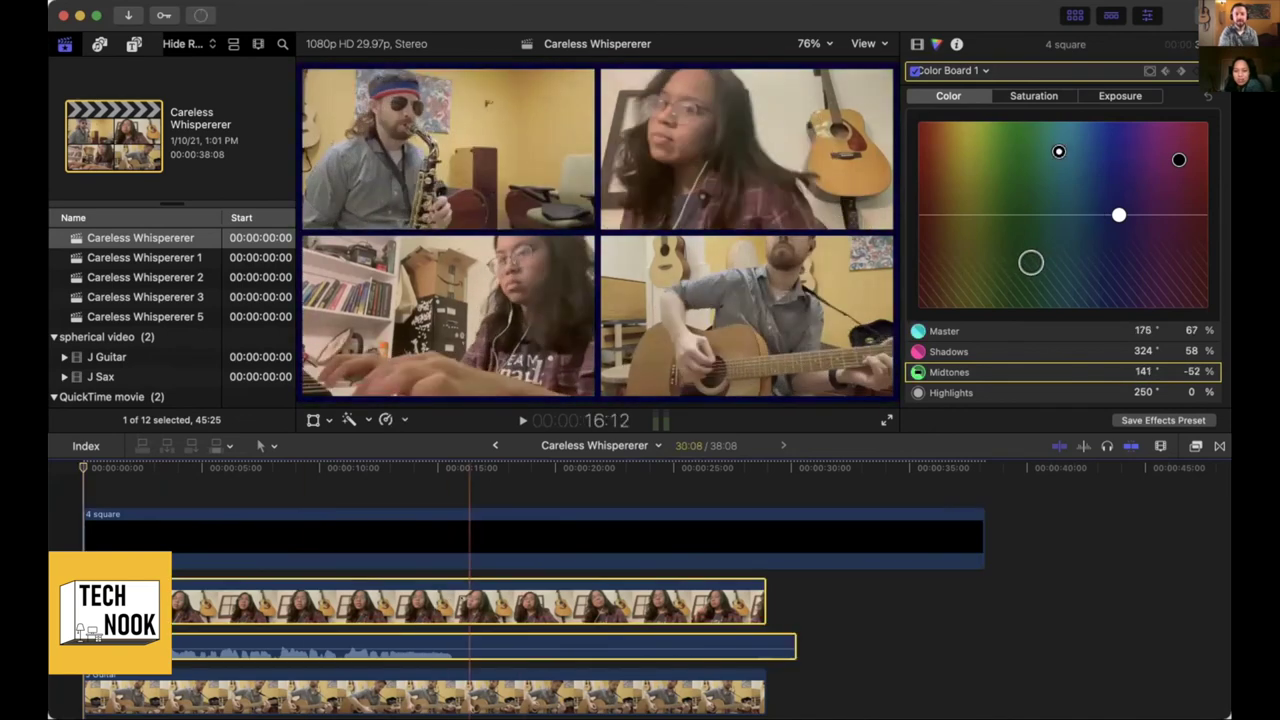
pyautogui.click(543, 478)
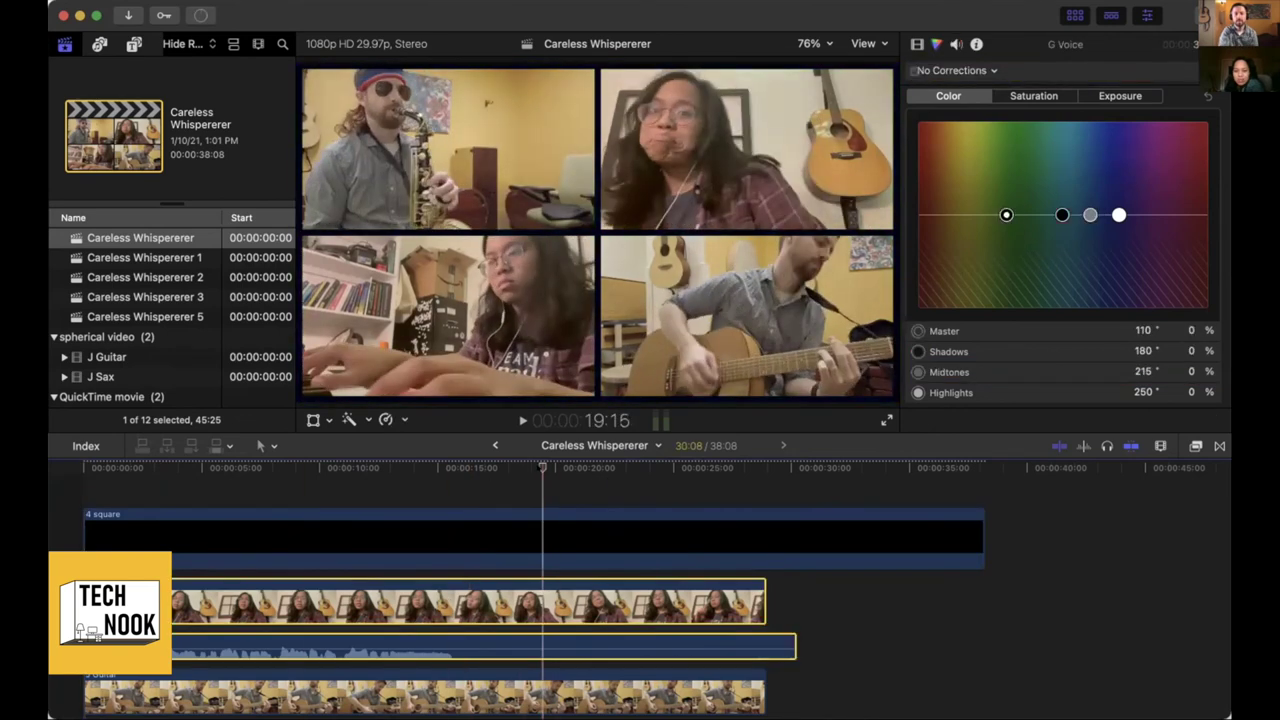
pyautogui.click(1116, 428)
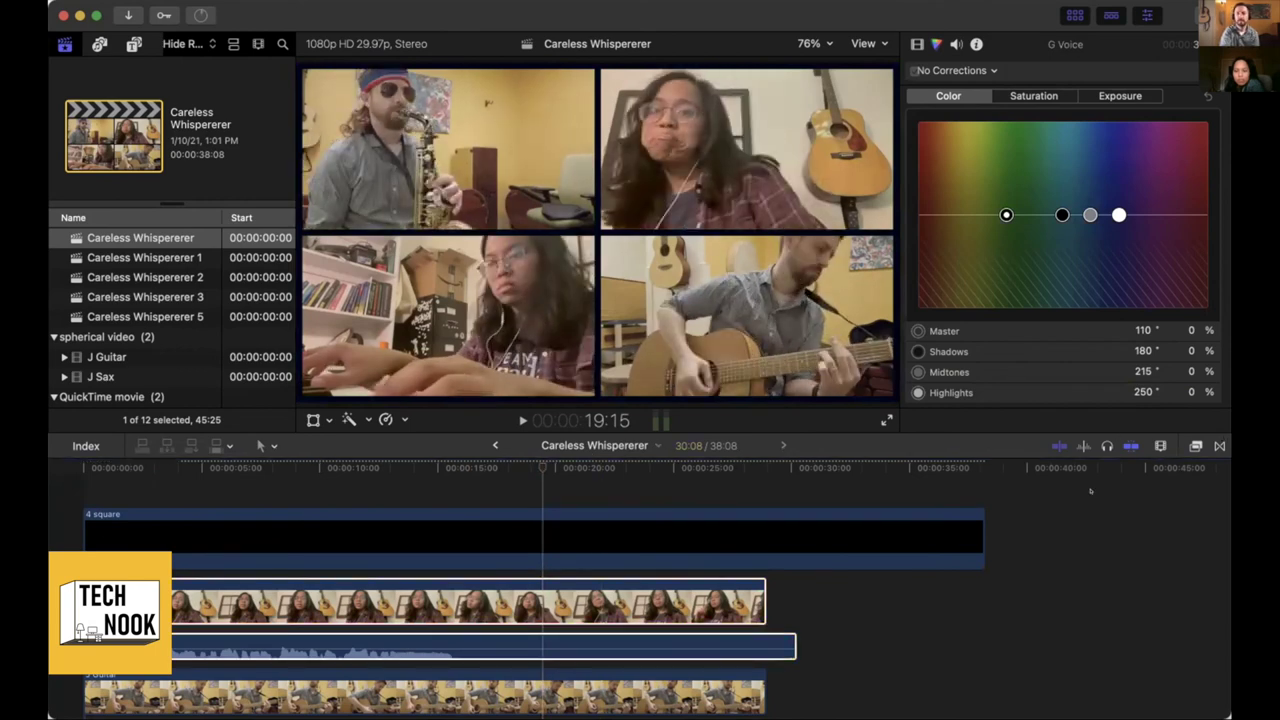
pyautogui.click(1195, 446)
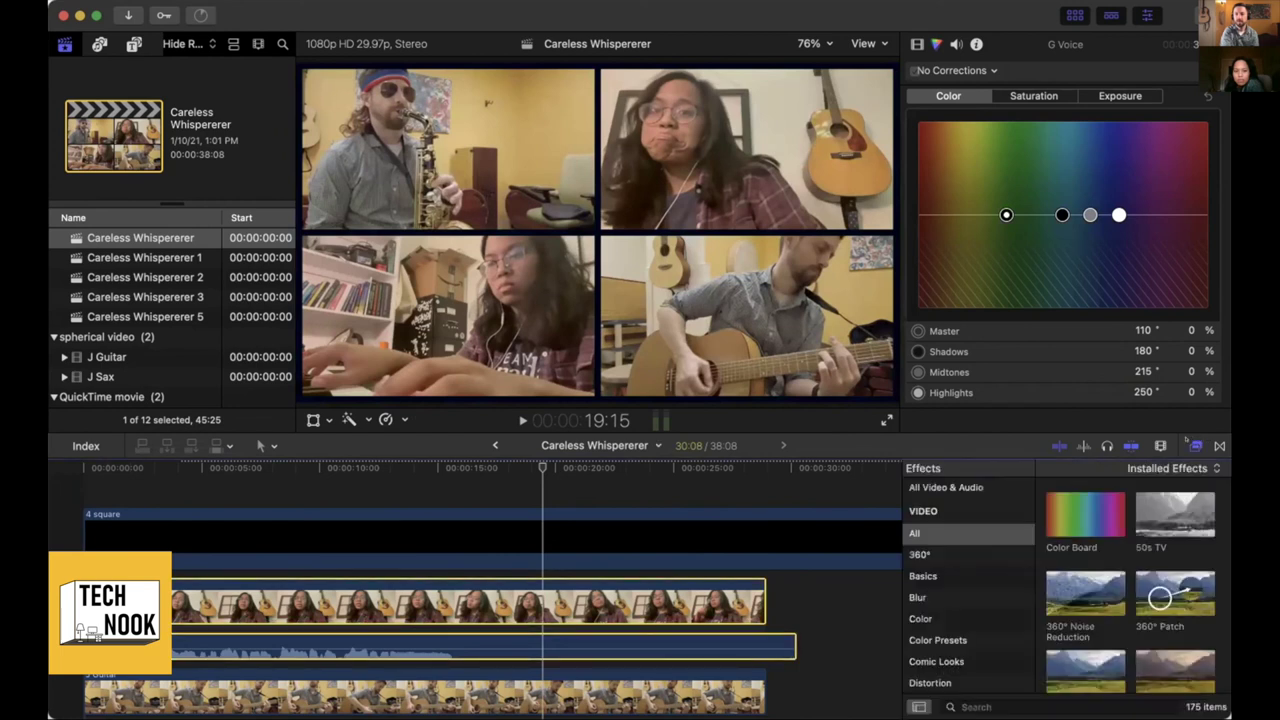
# Browse the Voice, Specialized and Spaces audio effect categories
pyautogui.scroll(-10, 960, 610)
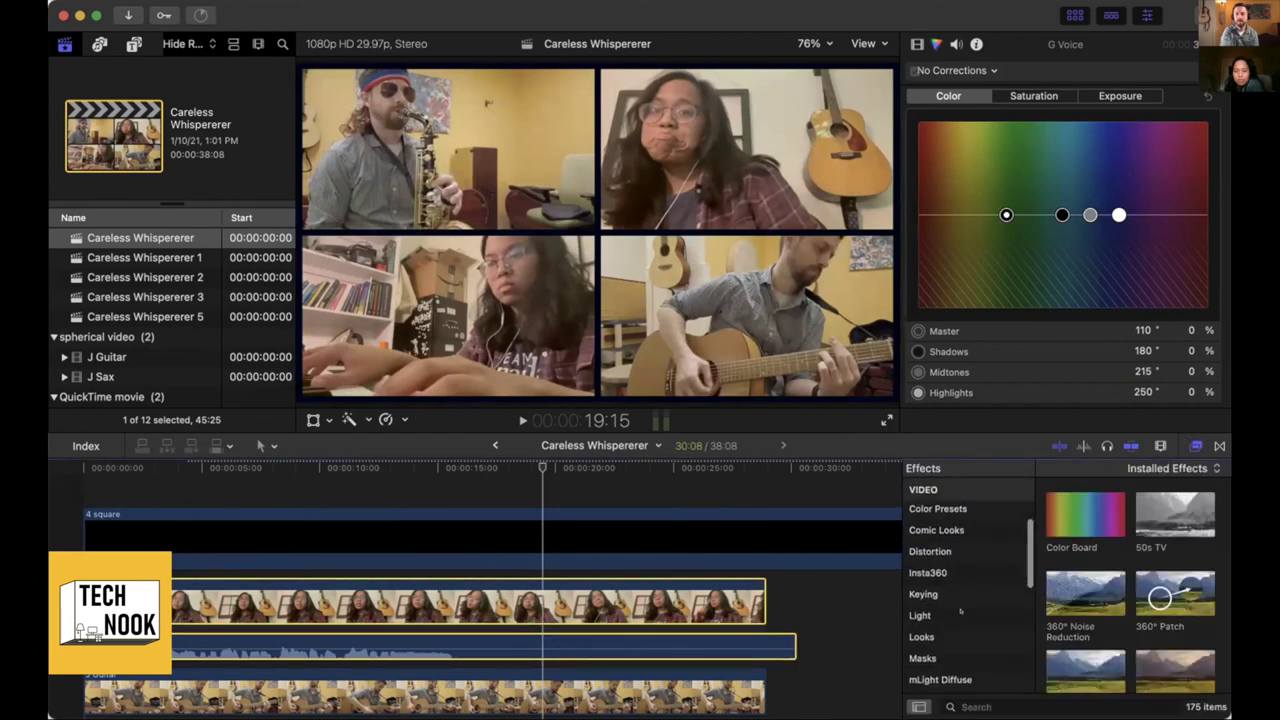
pyautogui.scroll(-5, 960, 610)
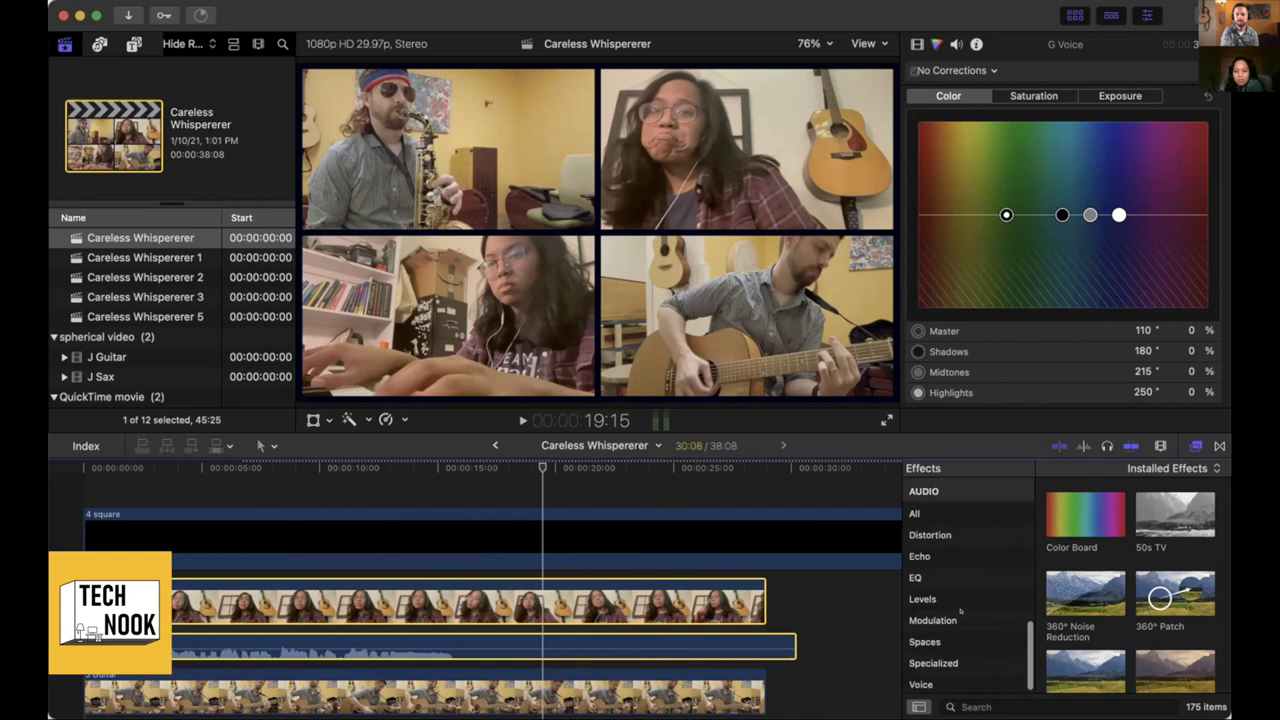
pyautogui.click(918, 681)
pyautogui.scroll(-3, 1077, 583)
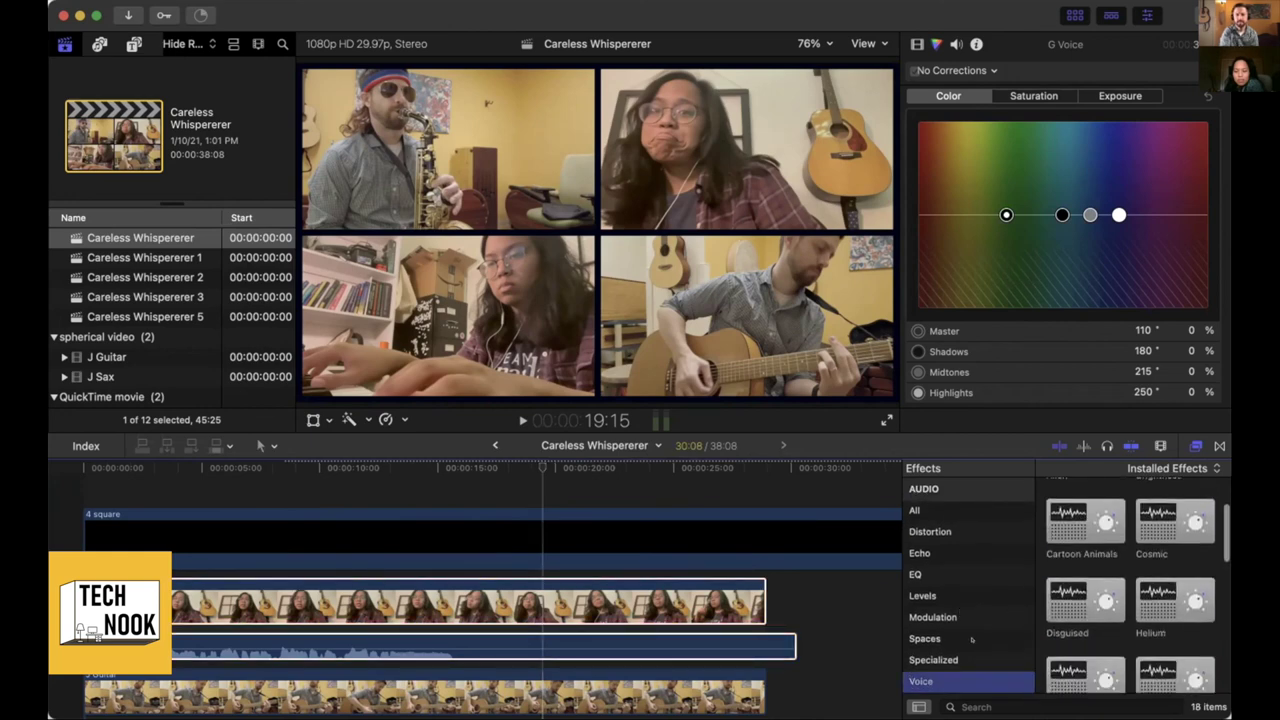
pyautogui.click(933, 660)
pyautogui.click(946, 636)
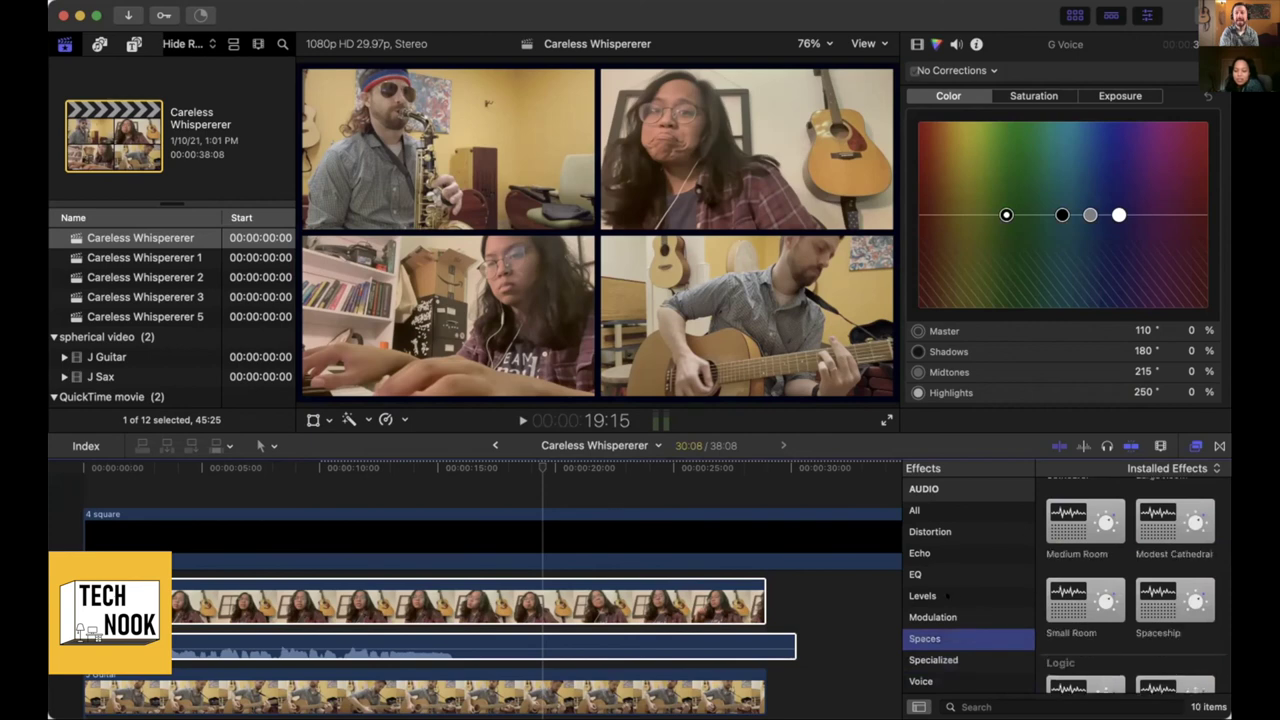
pyautogui.scroll(-1, 946, 636)
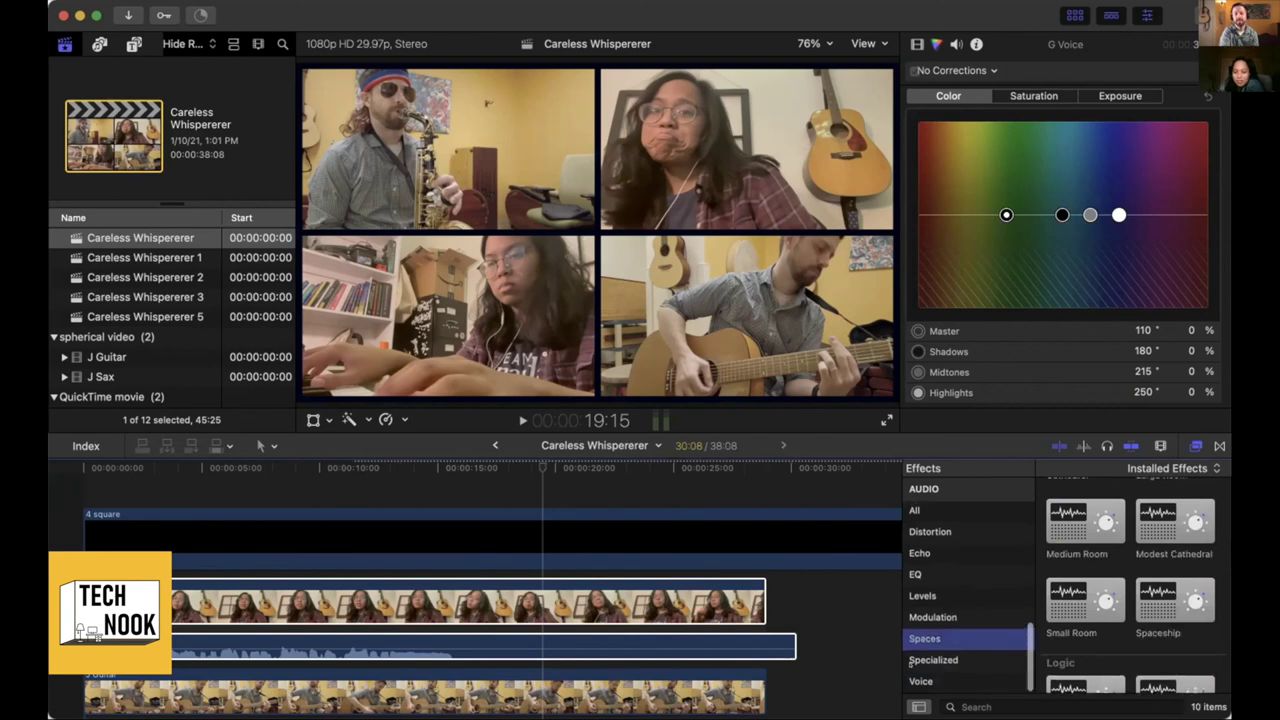
pyautogui.click(920, 681)
pyautogui.scroll(-5, 775, 635)
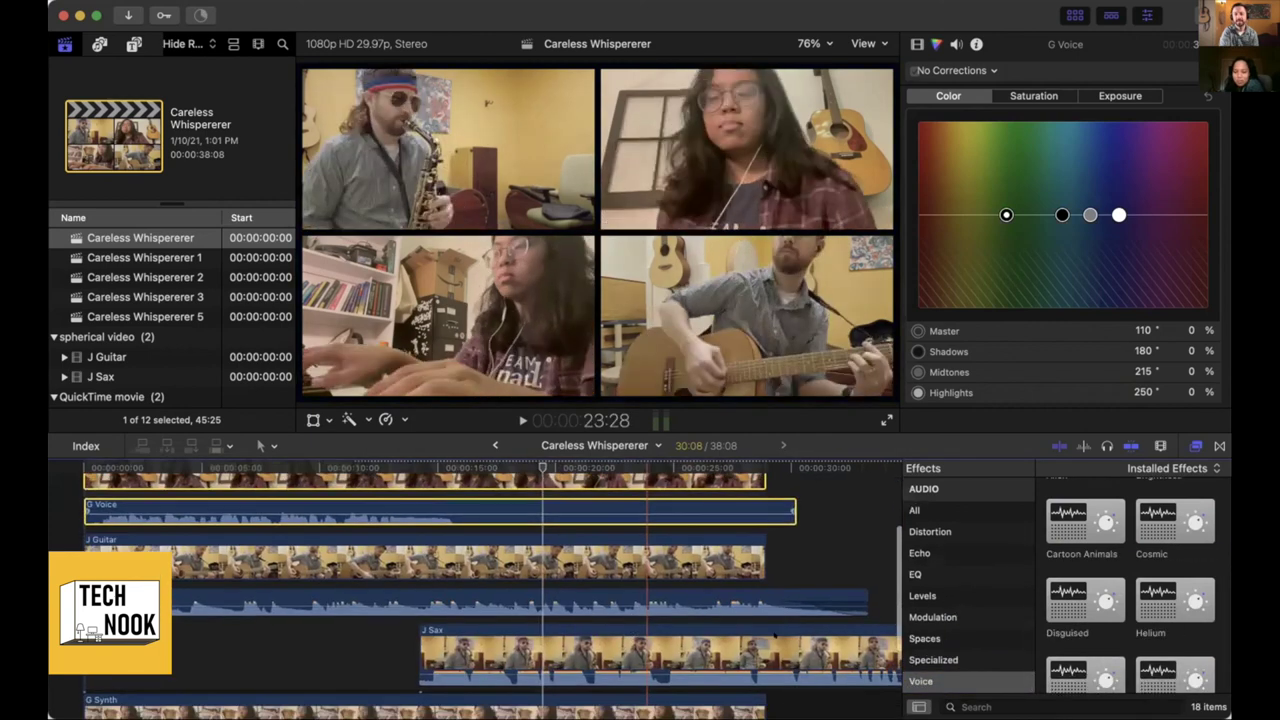
pyautogui.scroll(-2, 1130, 600)
pyautogui.click(933, 659)
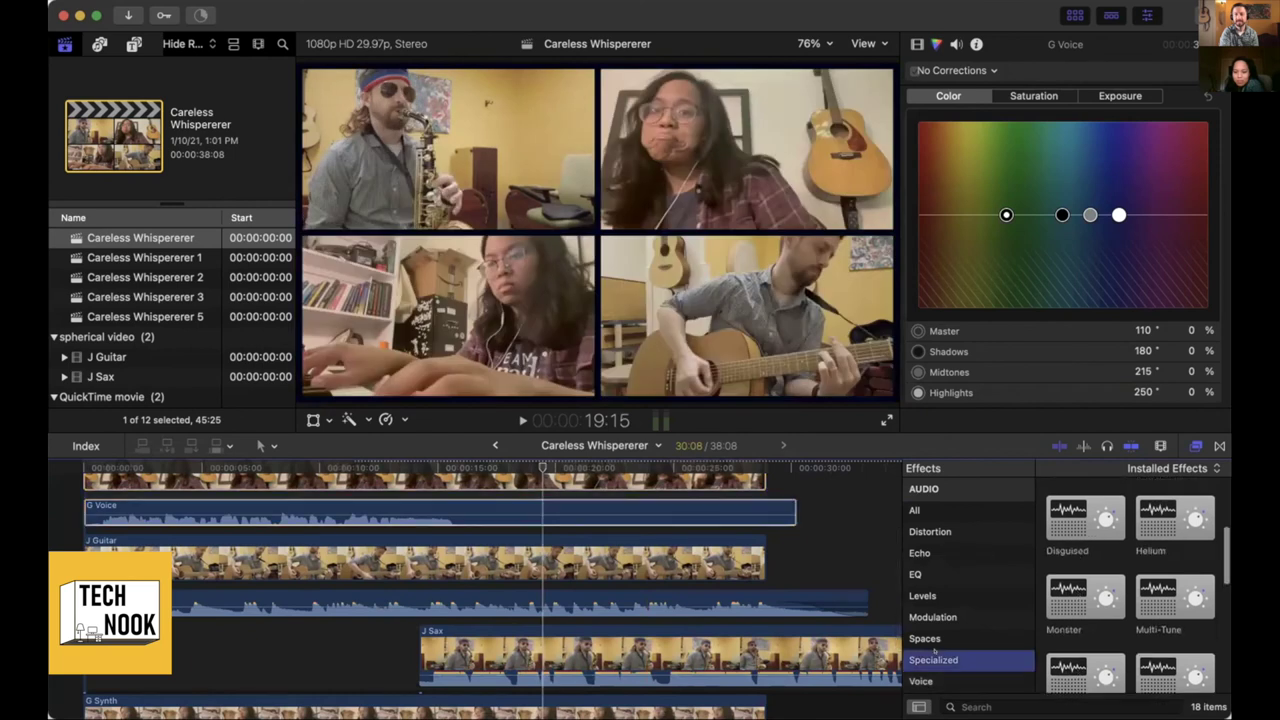
pyautogui.click(921, 681)
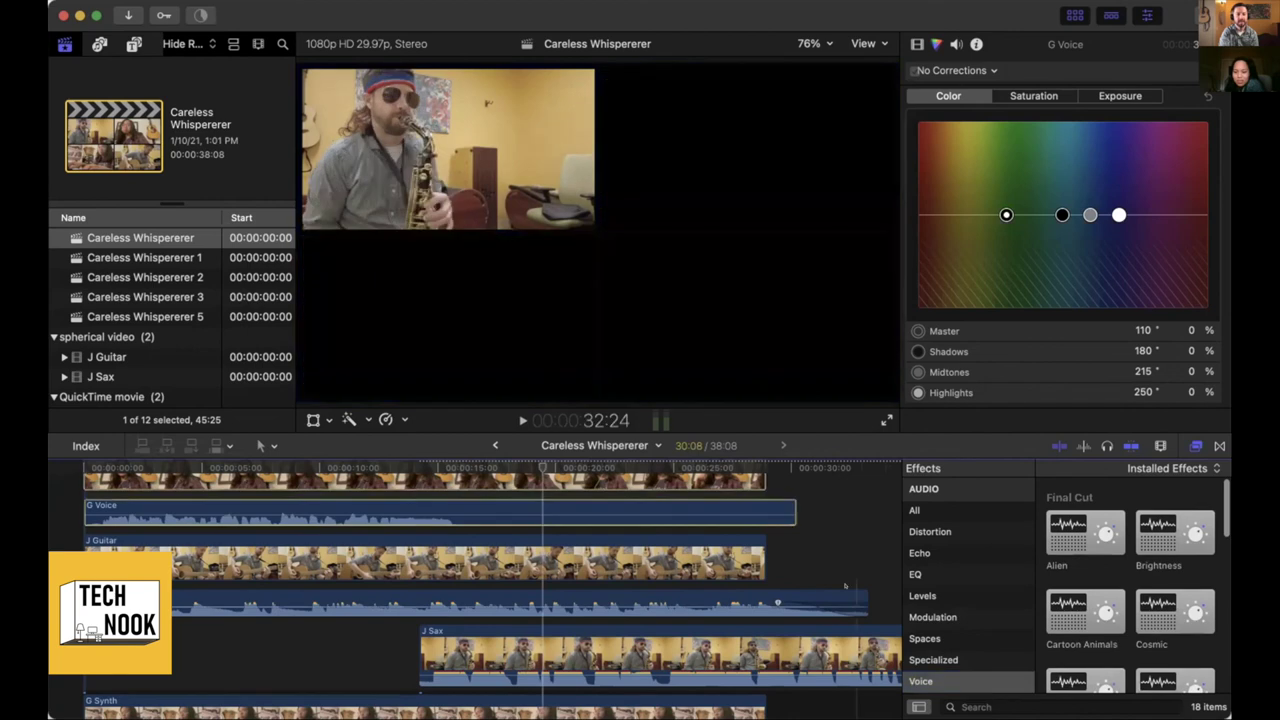
# Preview the Alien voice effect and apply it to the J Sax clip
pyautogui.click(1085, 535)
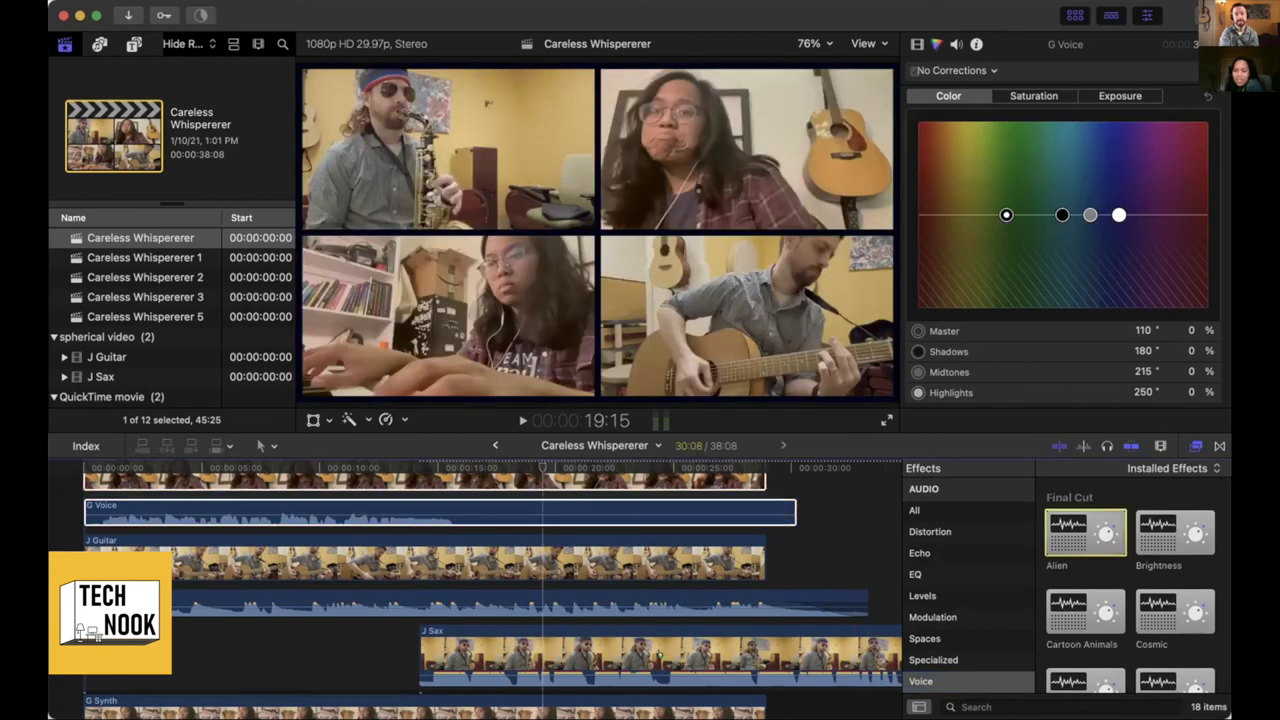
pyautogui.moveTo(1085, 535); pyautogui.dragTo(632, 640)
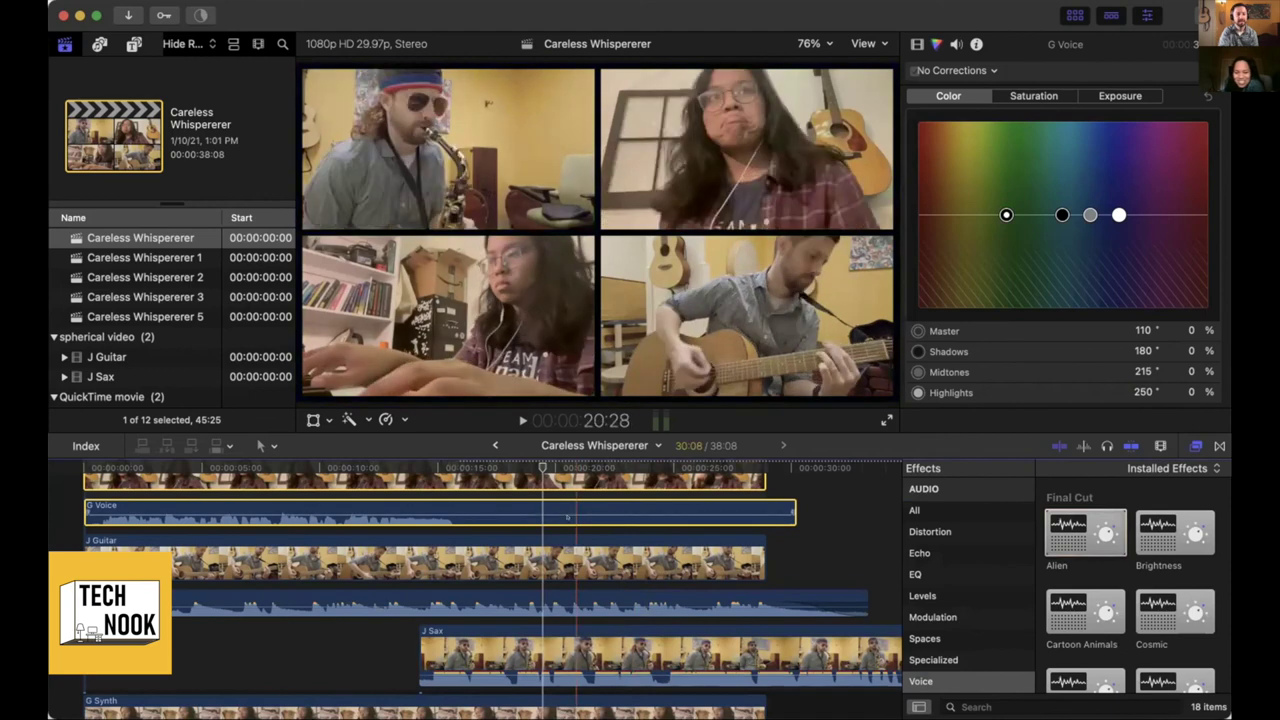
pyautogui.scroll(-1, 270, 590)
pyautogui.scroll(-1, 270, 590)
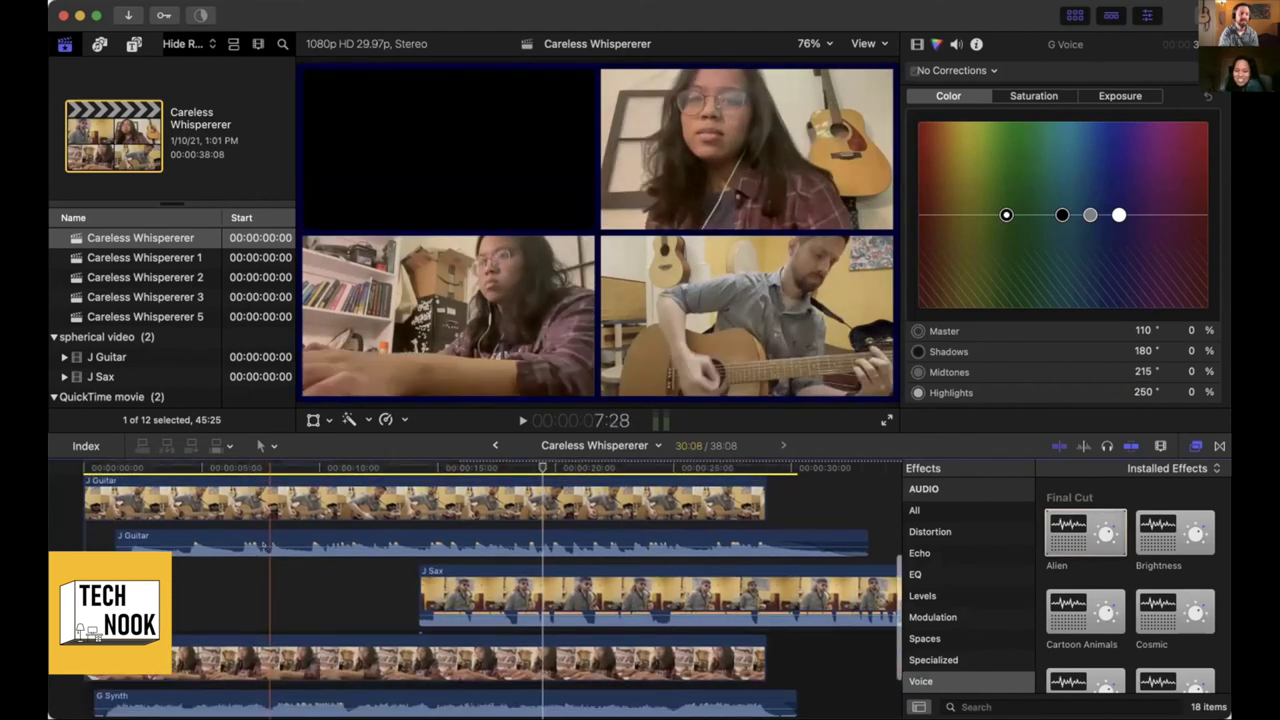
pyautogui.scroll(3, 260, 590)
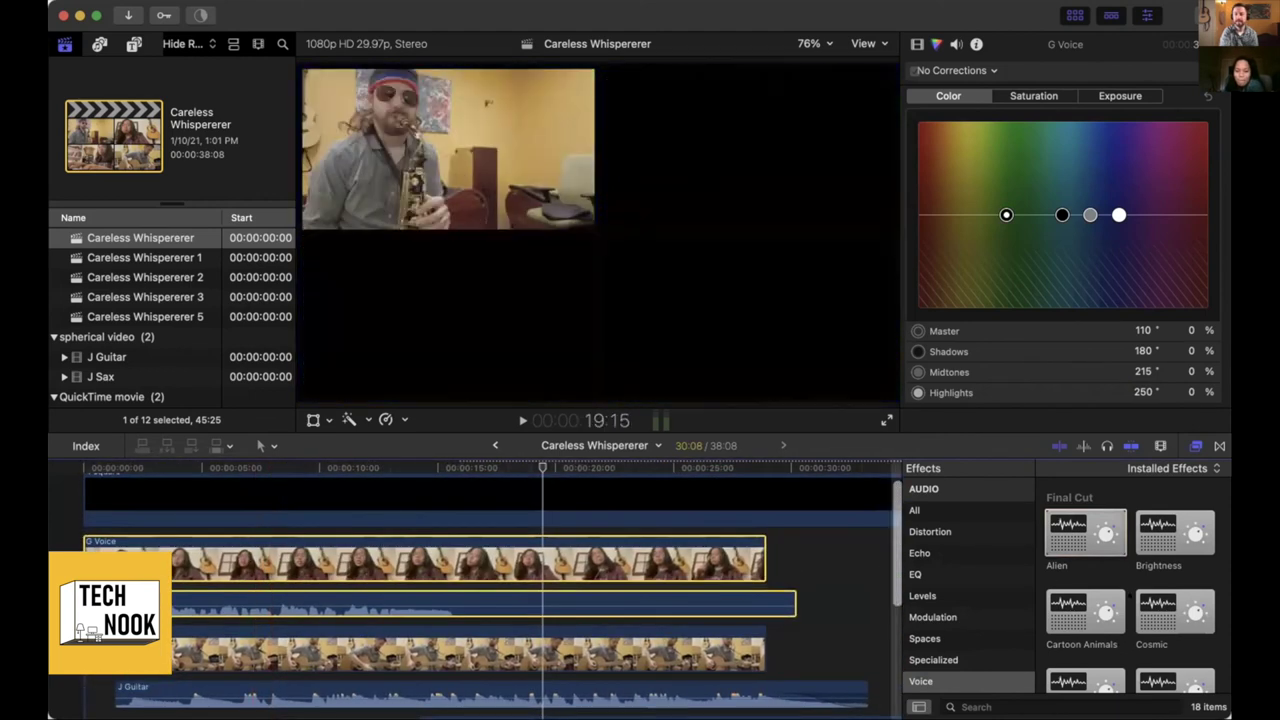
pyautogui.scroll(-3, 1130, 598)
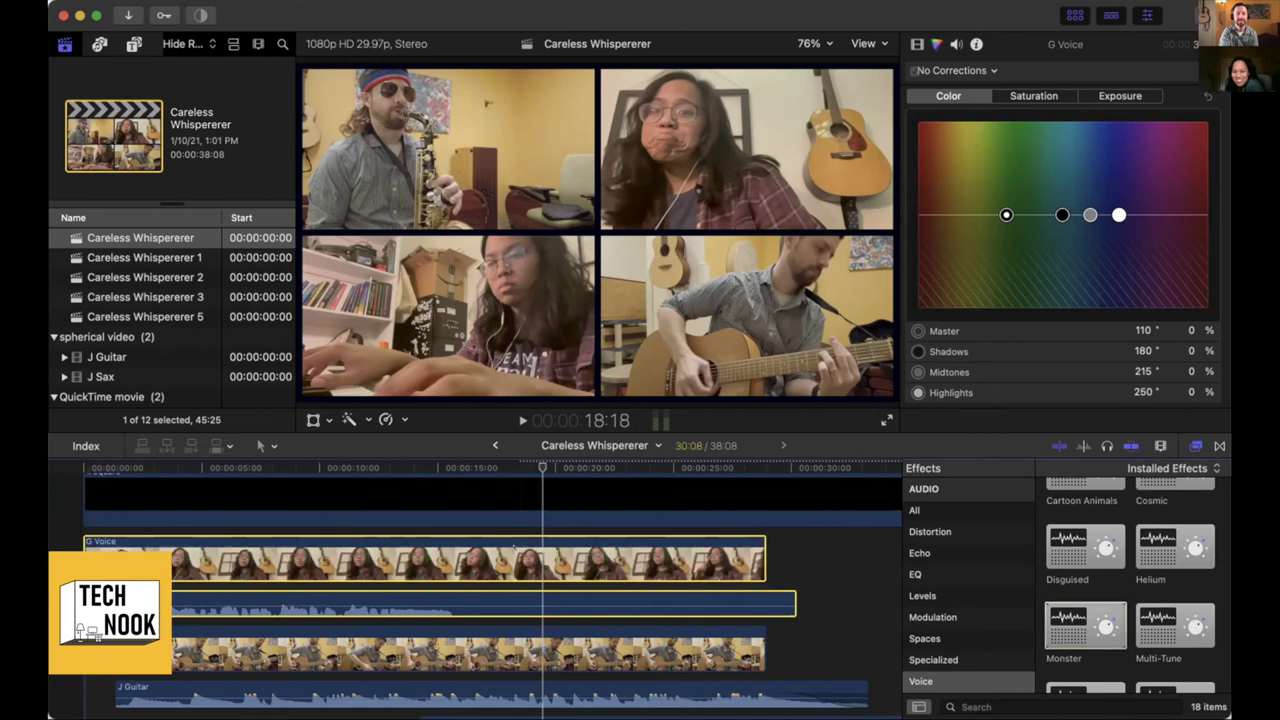
# Select the 4 square grid clip to show its purple Color Board tint, and play from the start
pyautogui.press('Home')
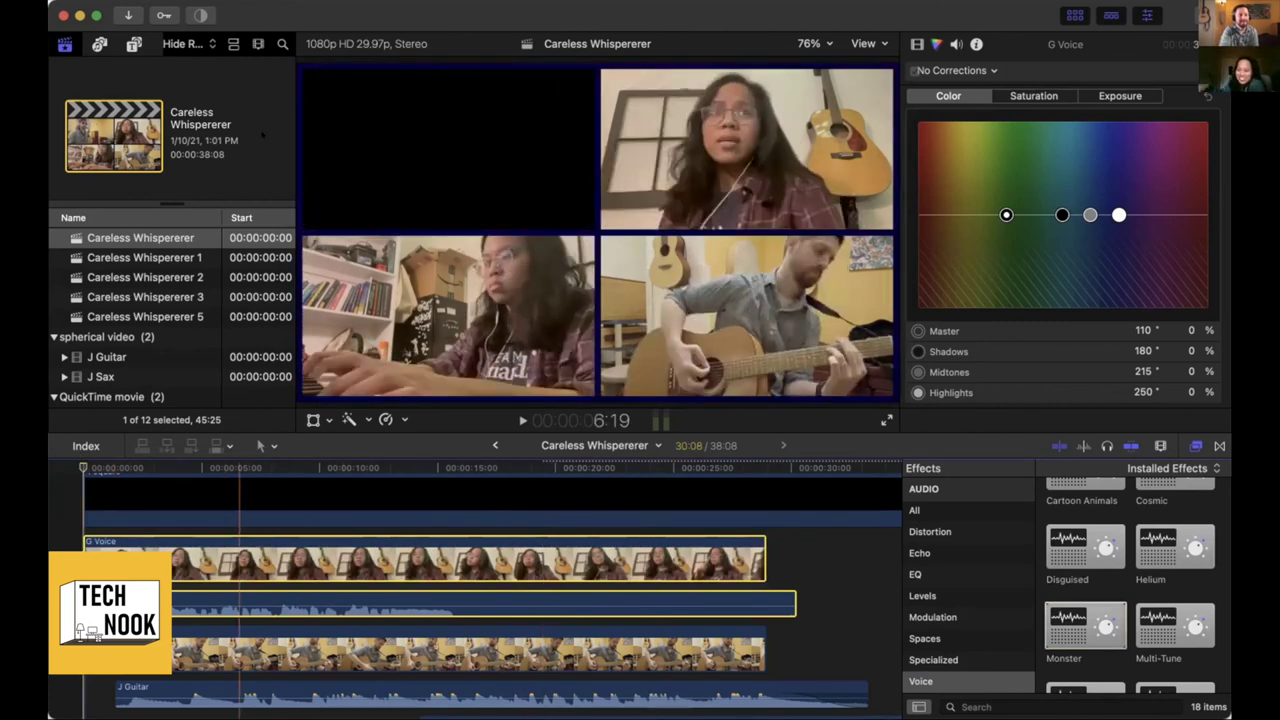
pyautogui.click(209, 113)
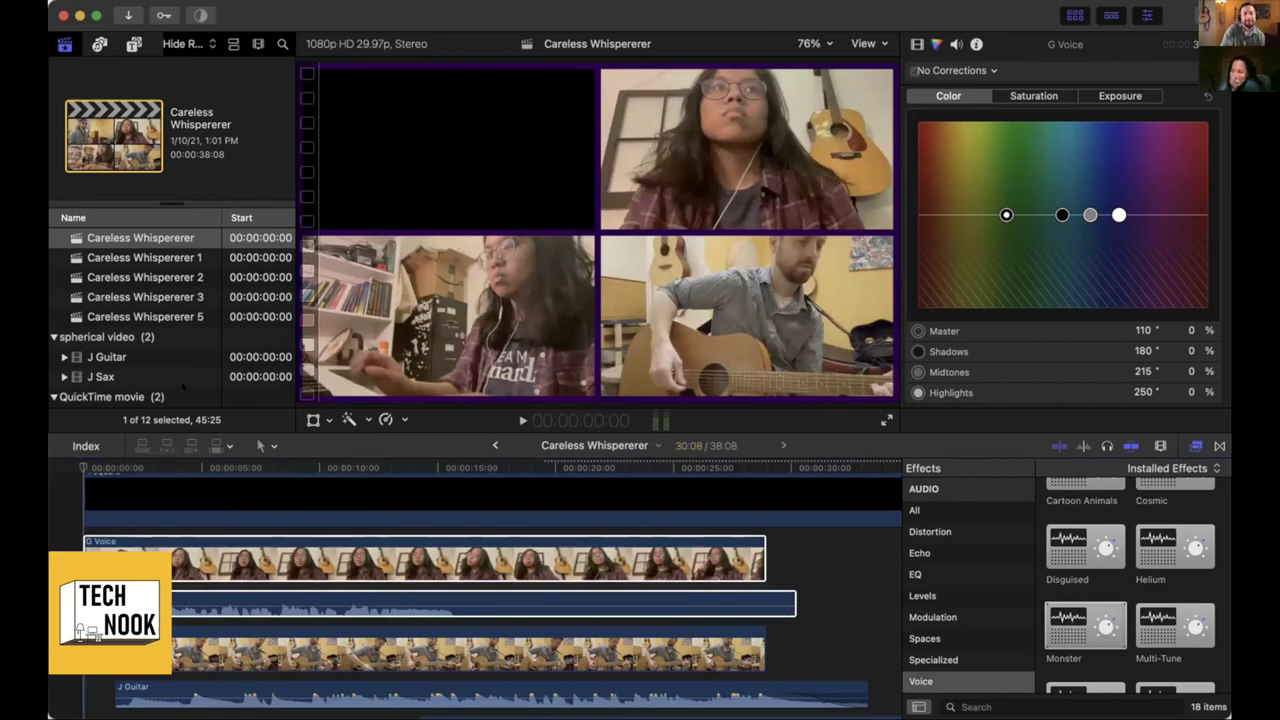
pyautogui.click(184, 500)
pyautogui.press('Home')
pyautogui.press('space')
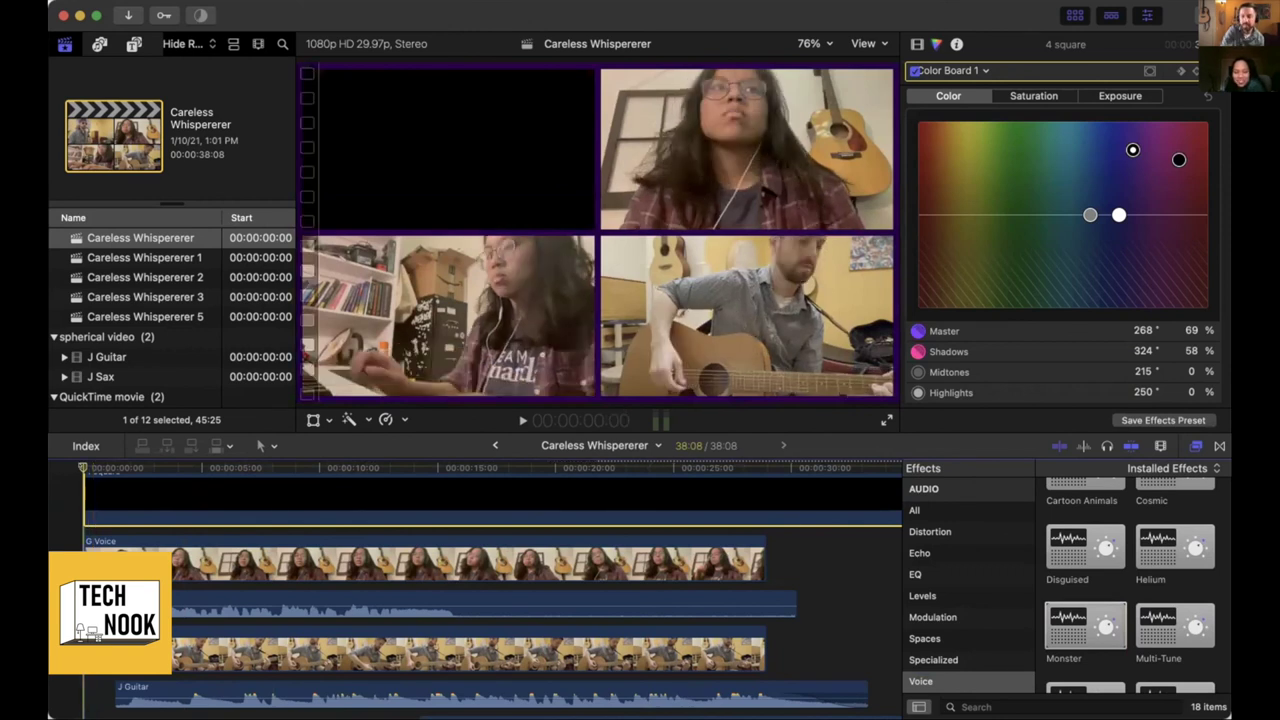
# Browse the Distortion and Echo effects, then play the grid clip from the start
pyautogui.click(924, 528)
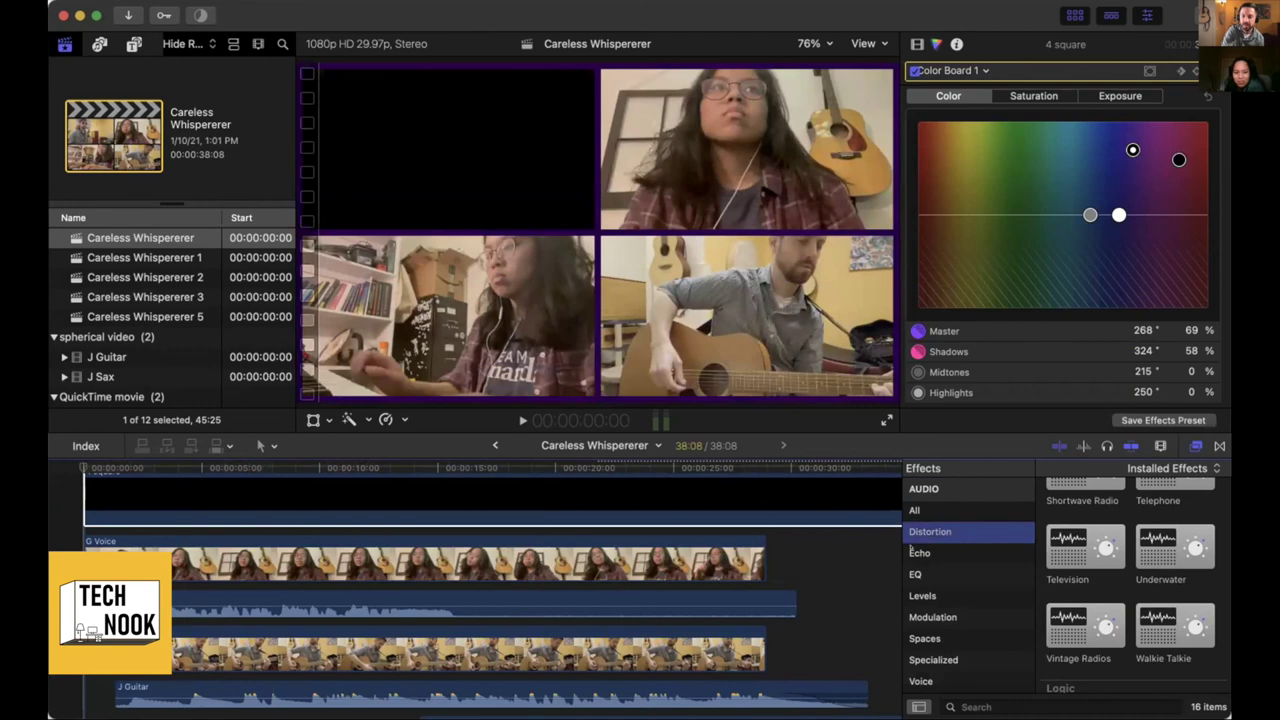
pyautogui.click(914, 552)
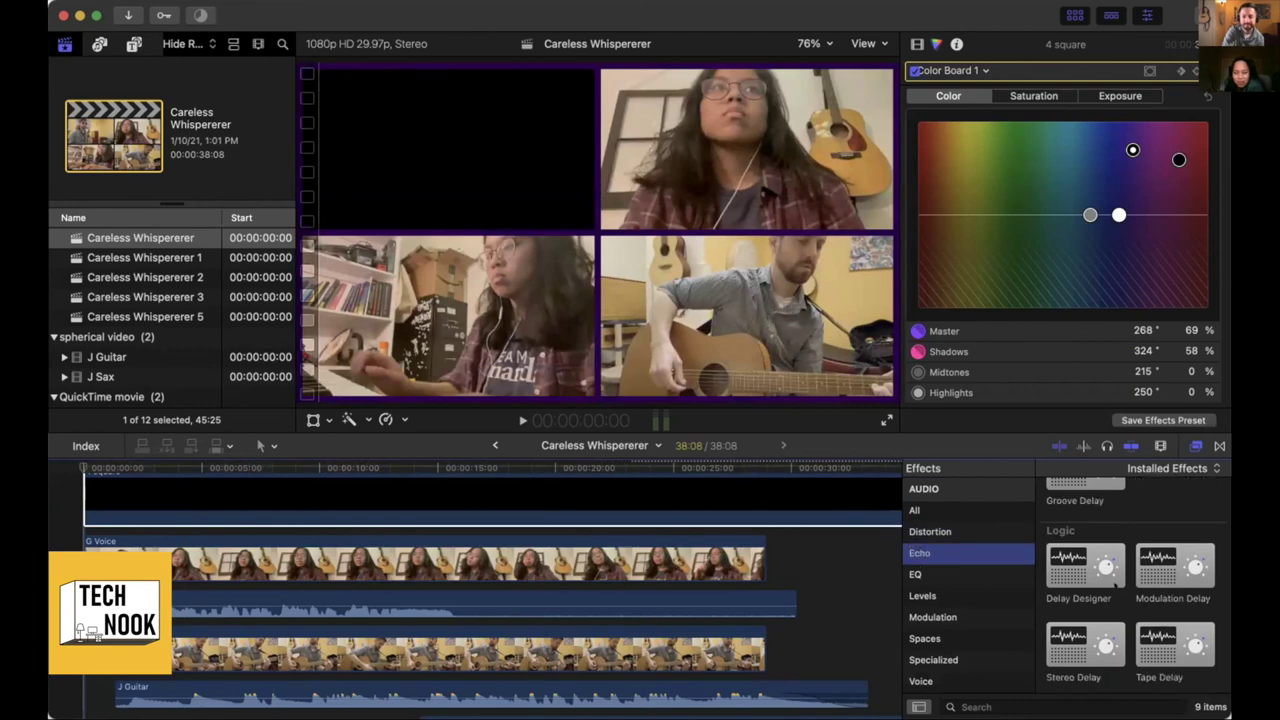
pyautogui.click(84, 467)
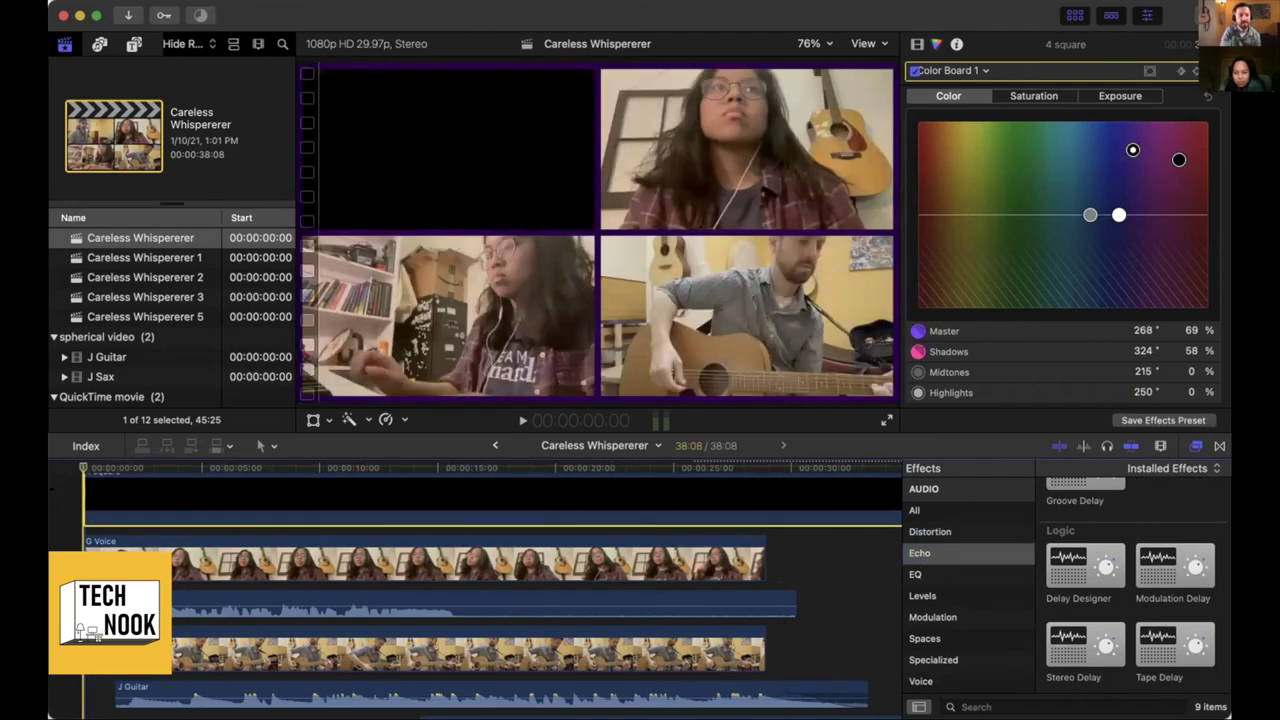
pyautogui.press('space')
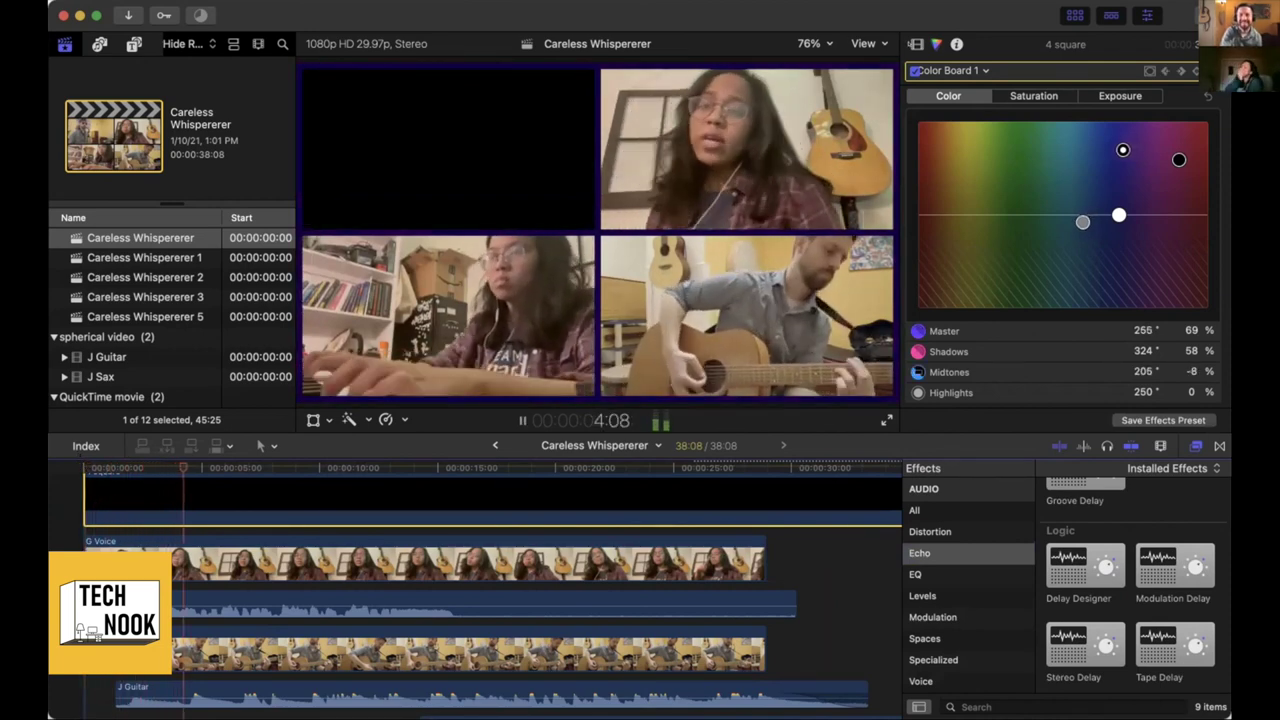
# Select the G Voice clip and review its settings listing the Monster effect
pyautogui.press('super+6')
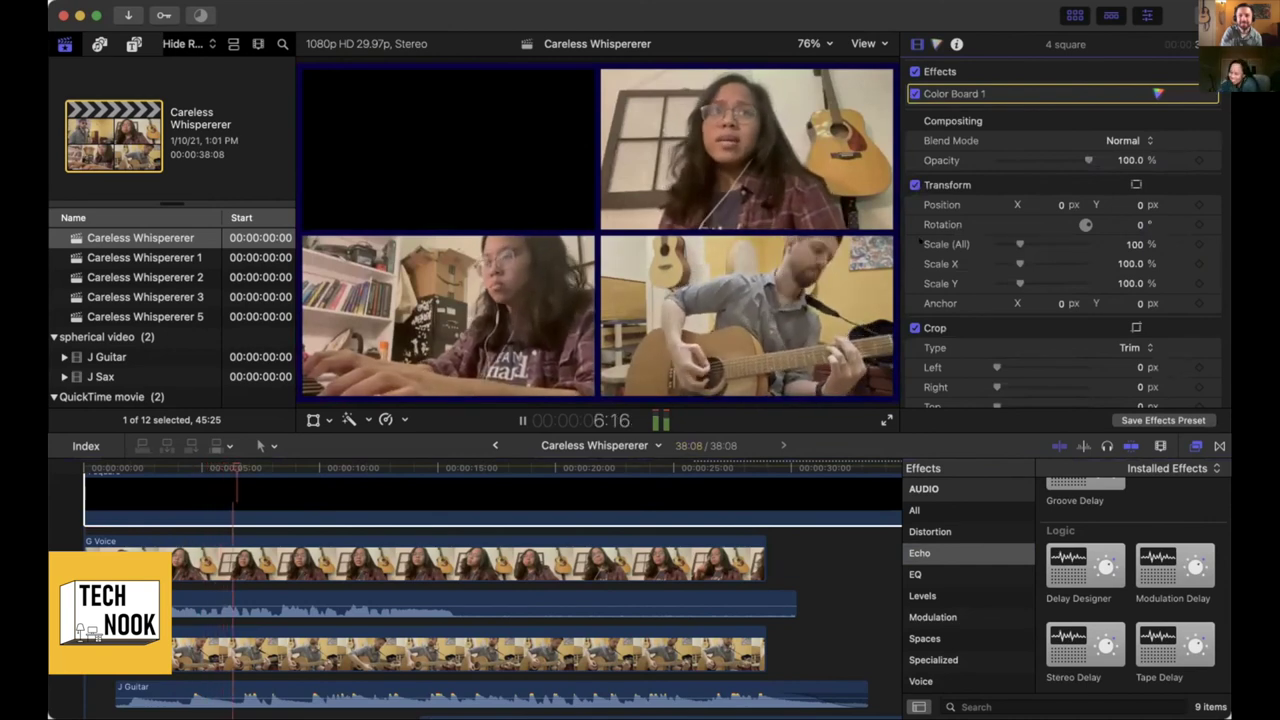
pyautogui.scroll(-4, 920, 241)
pyautogui.scroll(4, 920, 240)
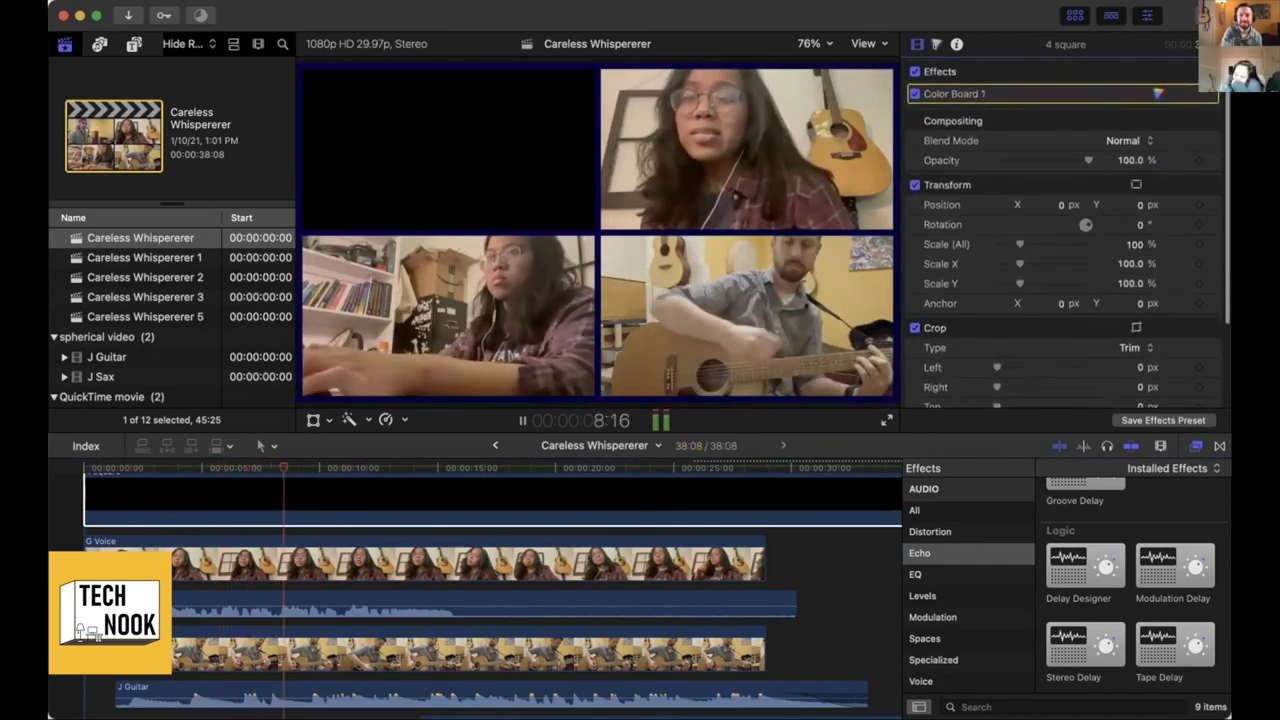
pyautogui.click(240, 560)
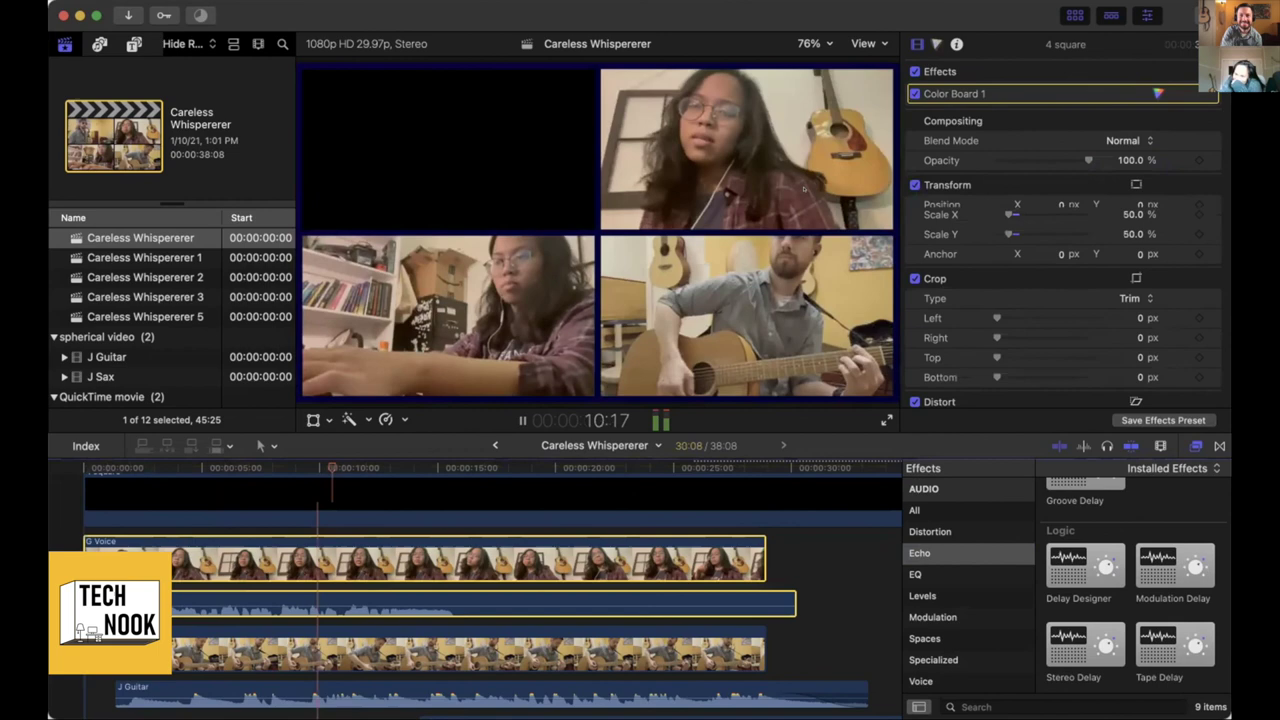
pyautogui.scroll(-4, 948, 151)
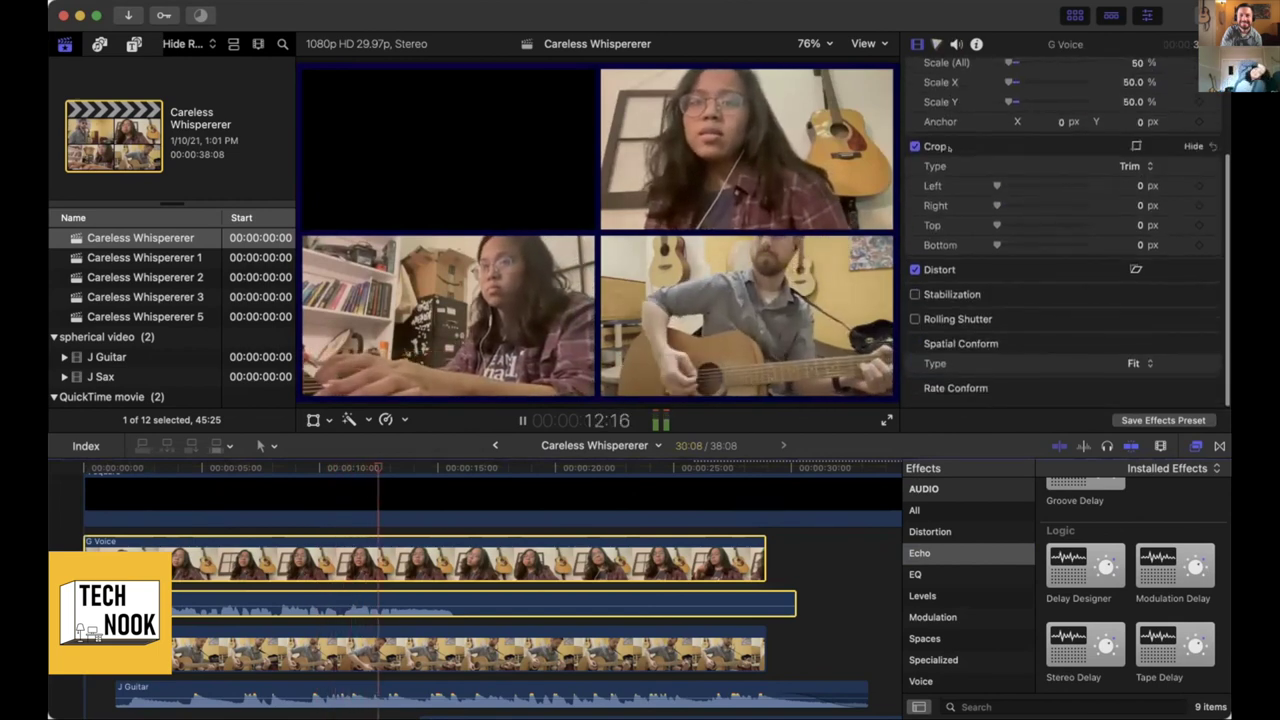
pyautogui.scroll(4, 945, 150)
# In the Audio inspector, uncheck Monster on G Voice and Alien on J Sax
pyautogui.click(956, 44)
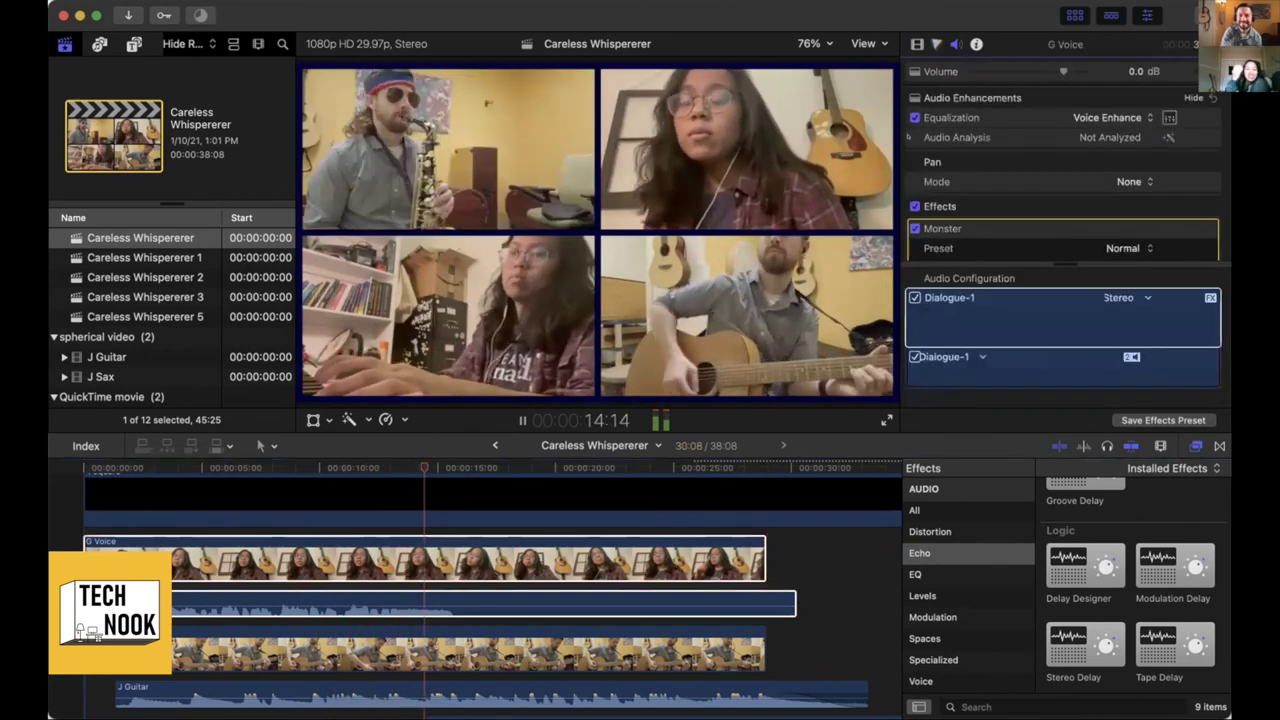
pyautogui.click(914, 228)
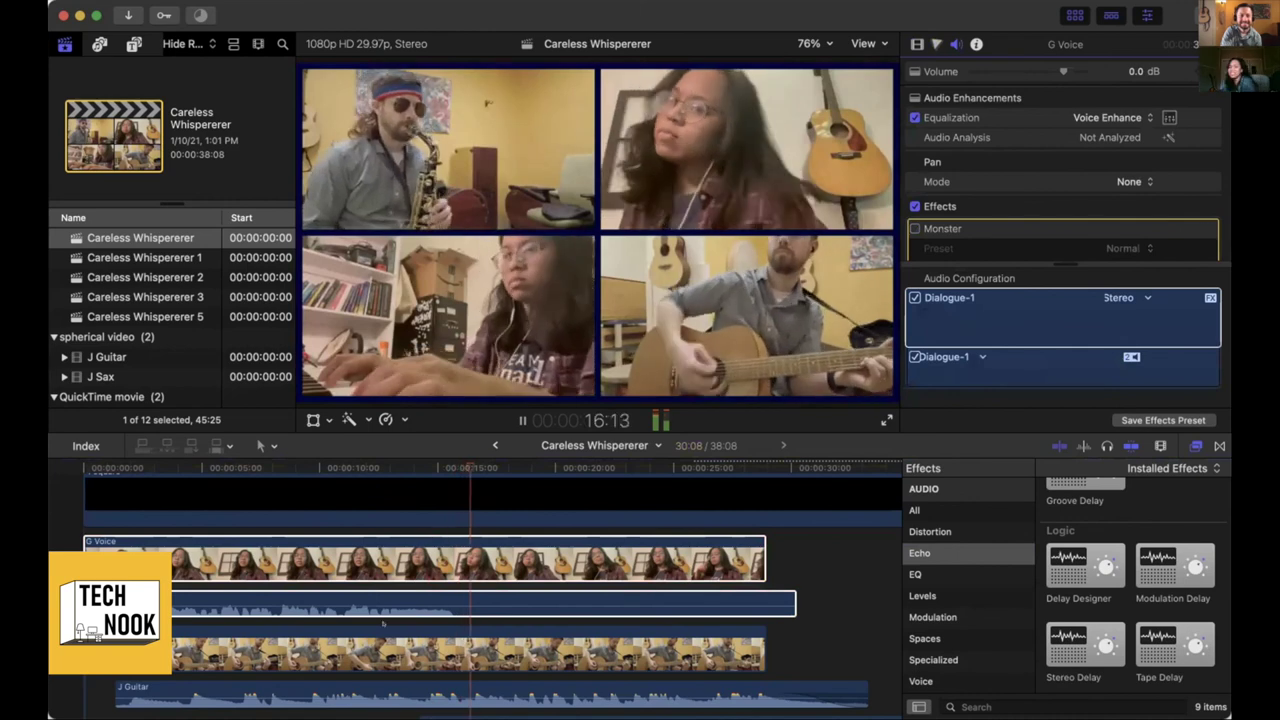
pyautogui.scroll(-2, 493, 591)
pyautogui.click(493, 591)
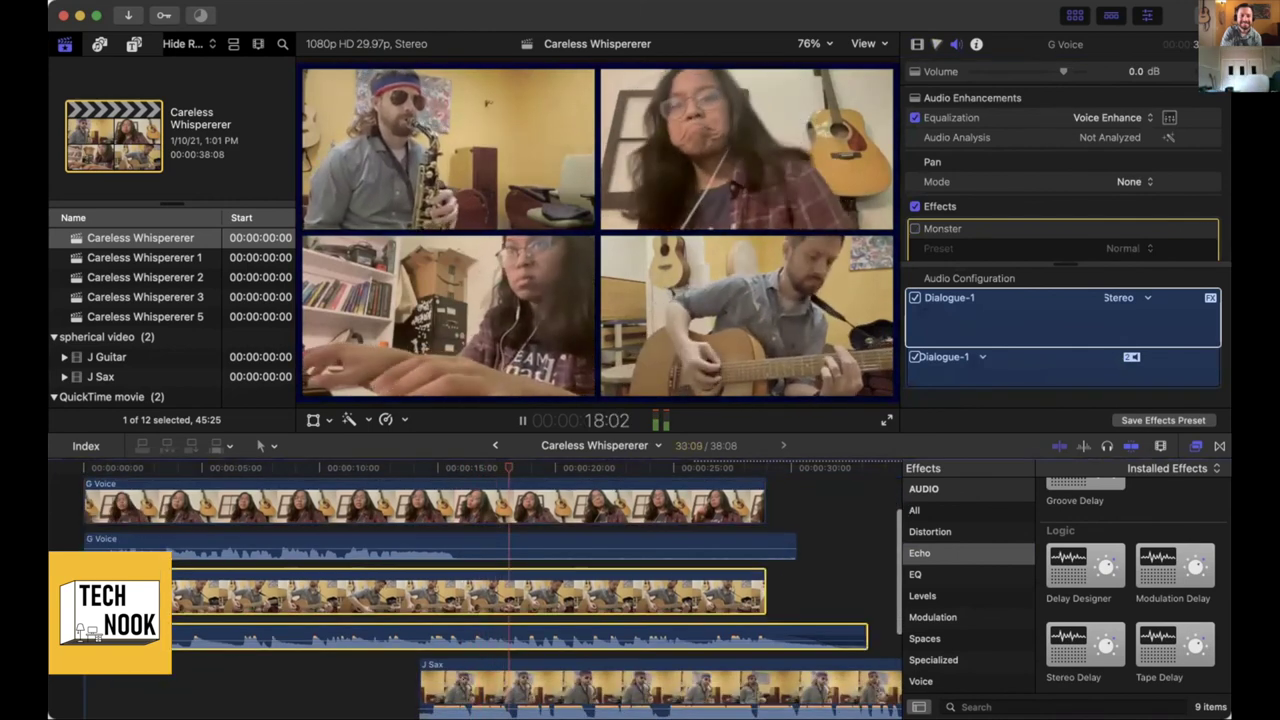
pyautogui.click(493, 690)
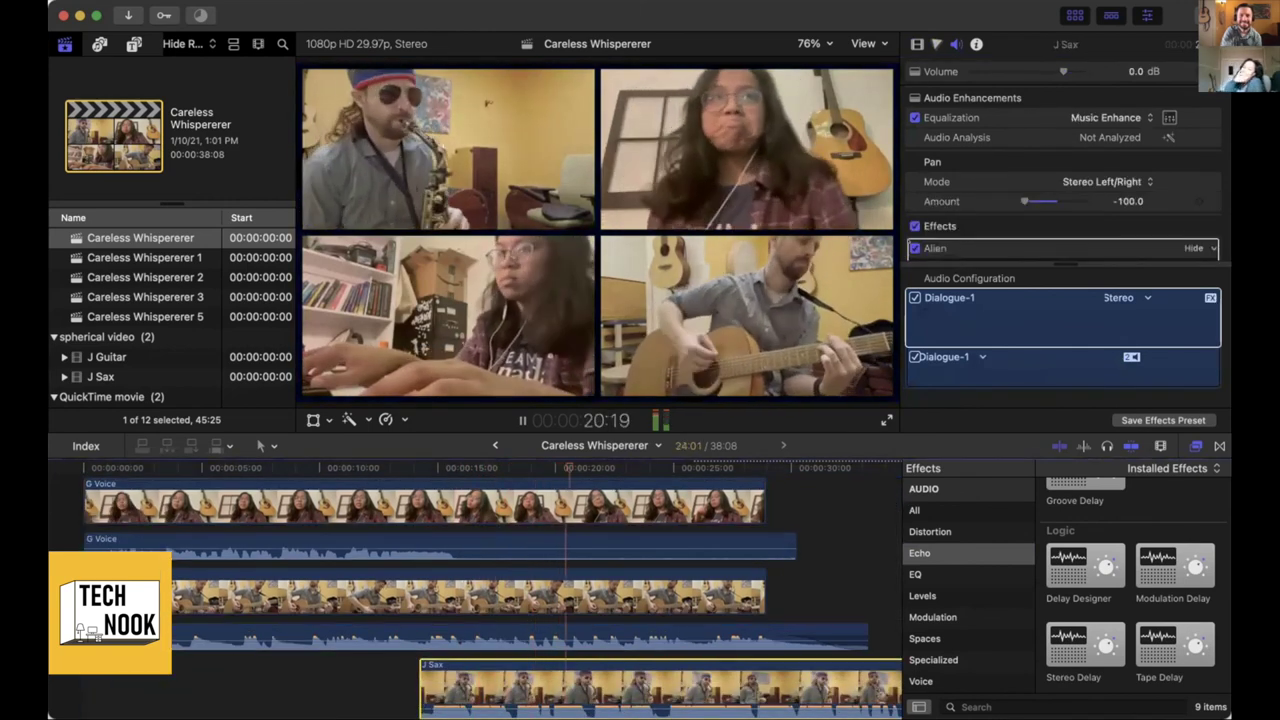
pyautogui.click(914, 248)
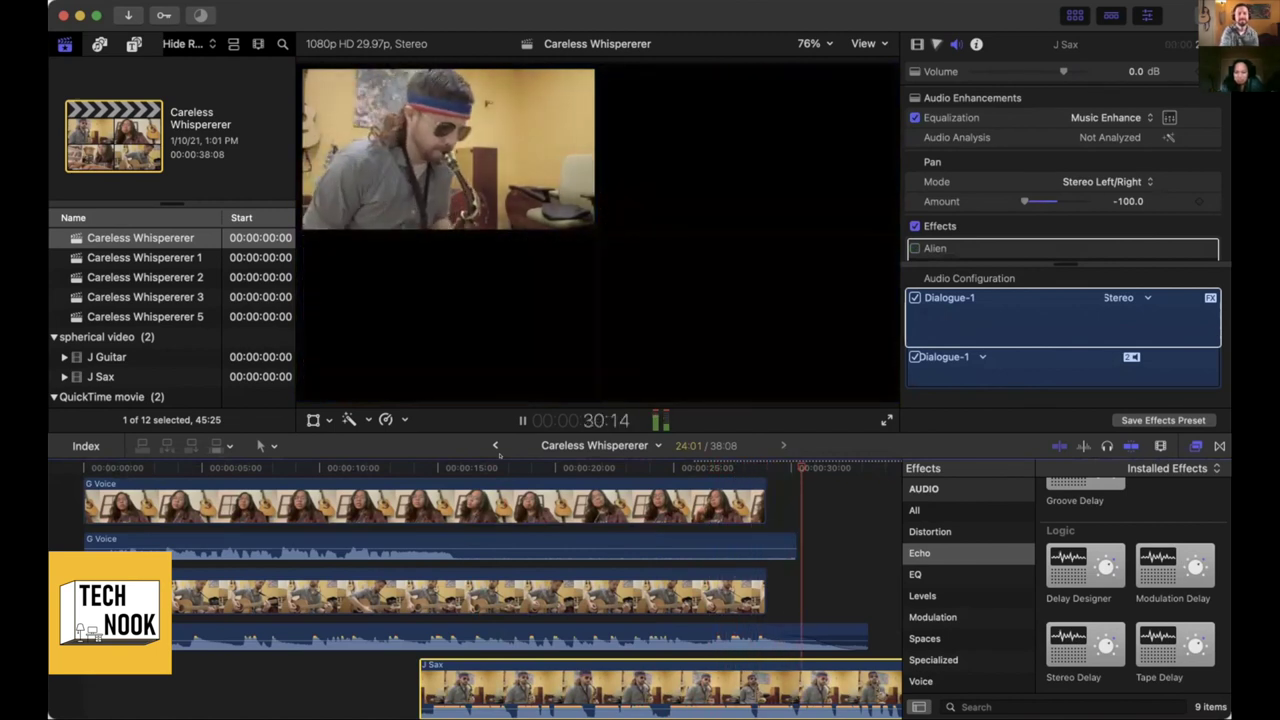
# Stop playback and replay the four-square video from the beginning, returning to the start
pyautogui.press('space')
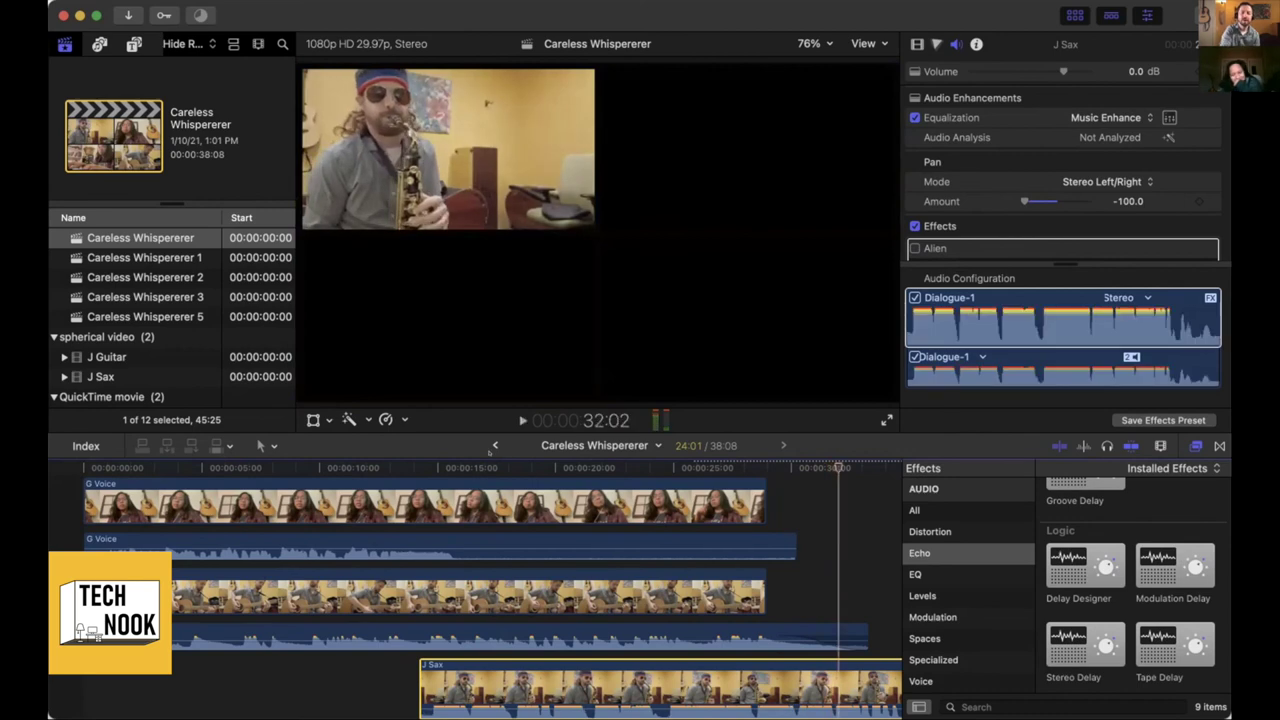
pyautogui.press('Home')
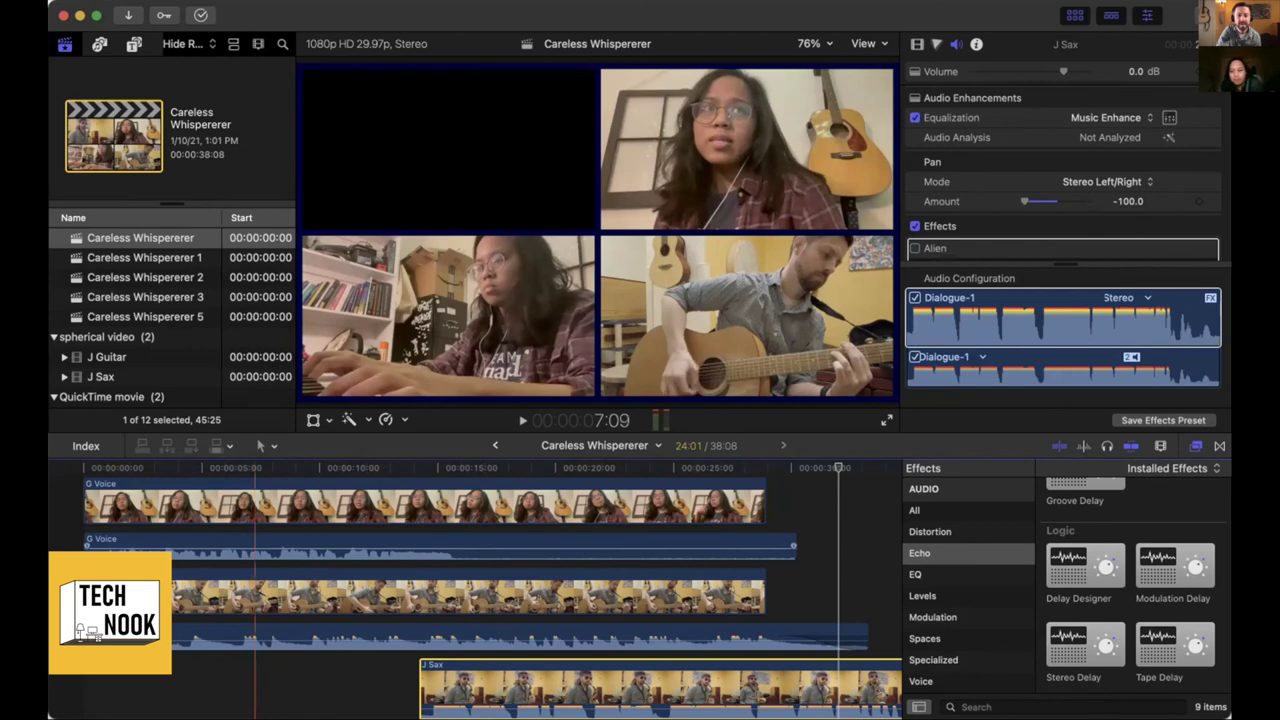
pyautogui.click(67, 478)
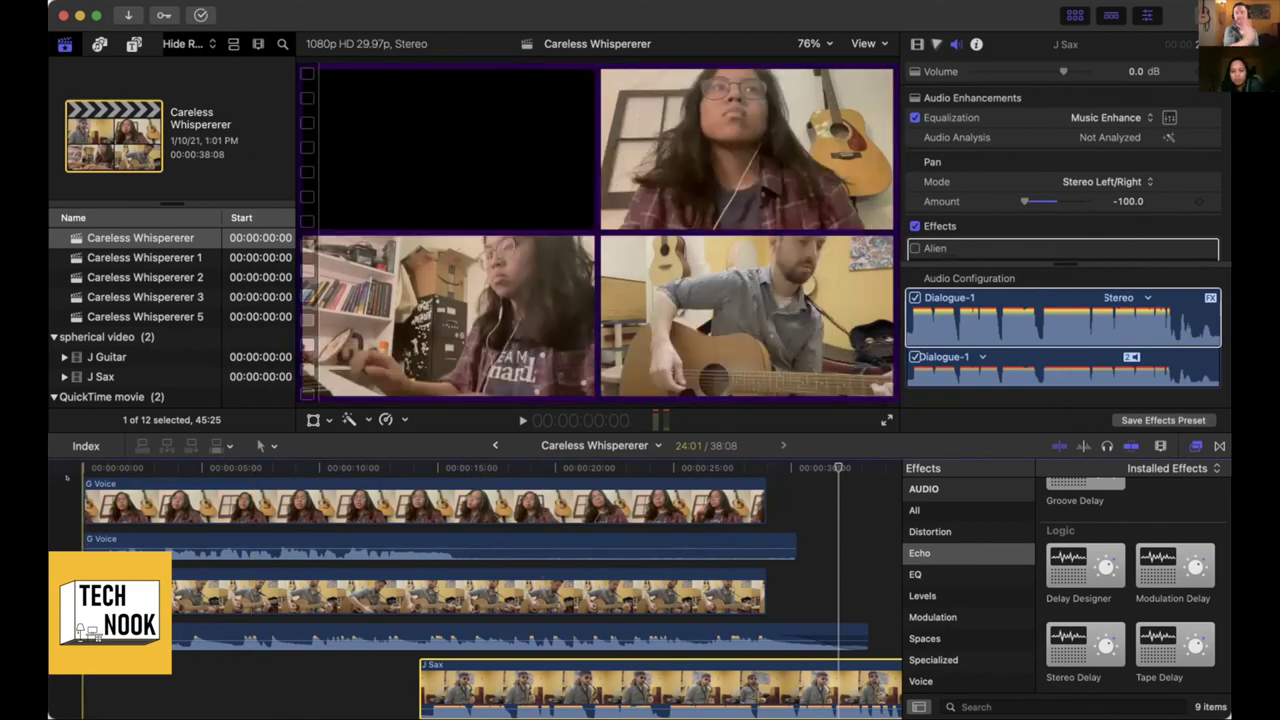
pyautogui.press('space')
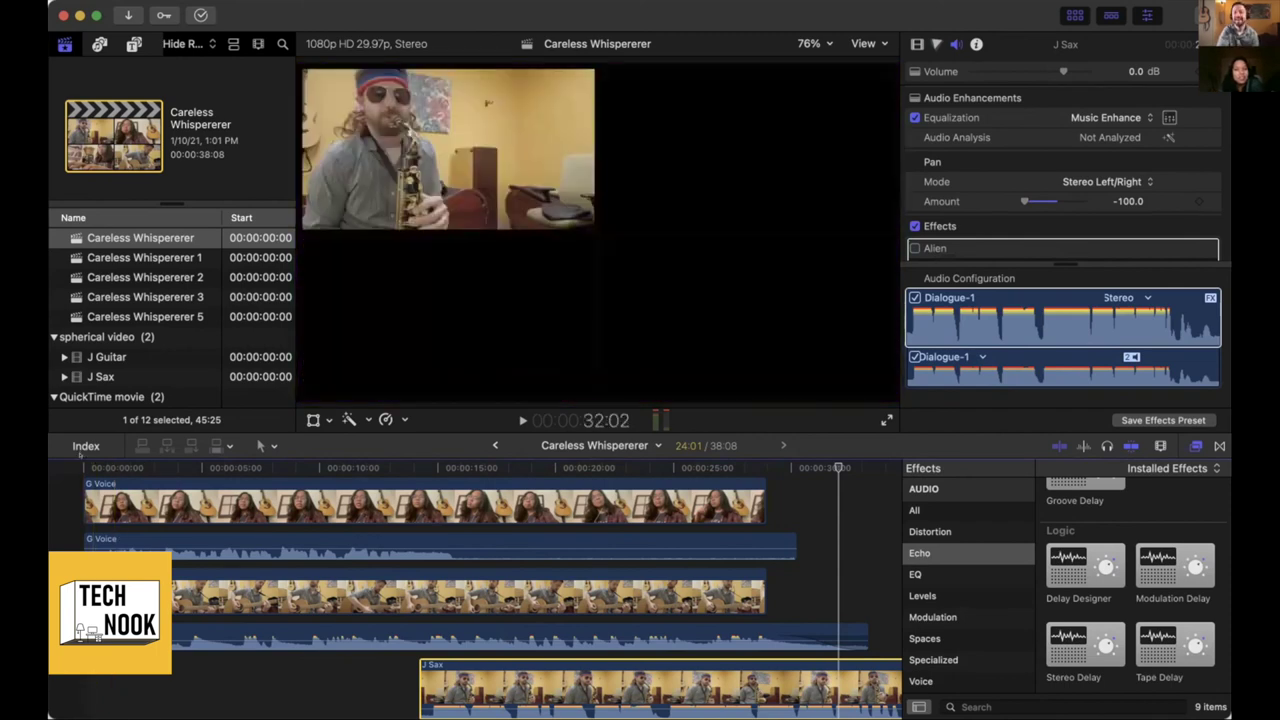
pyautogui.click(82, 466)
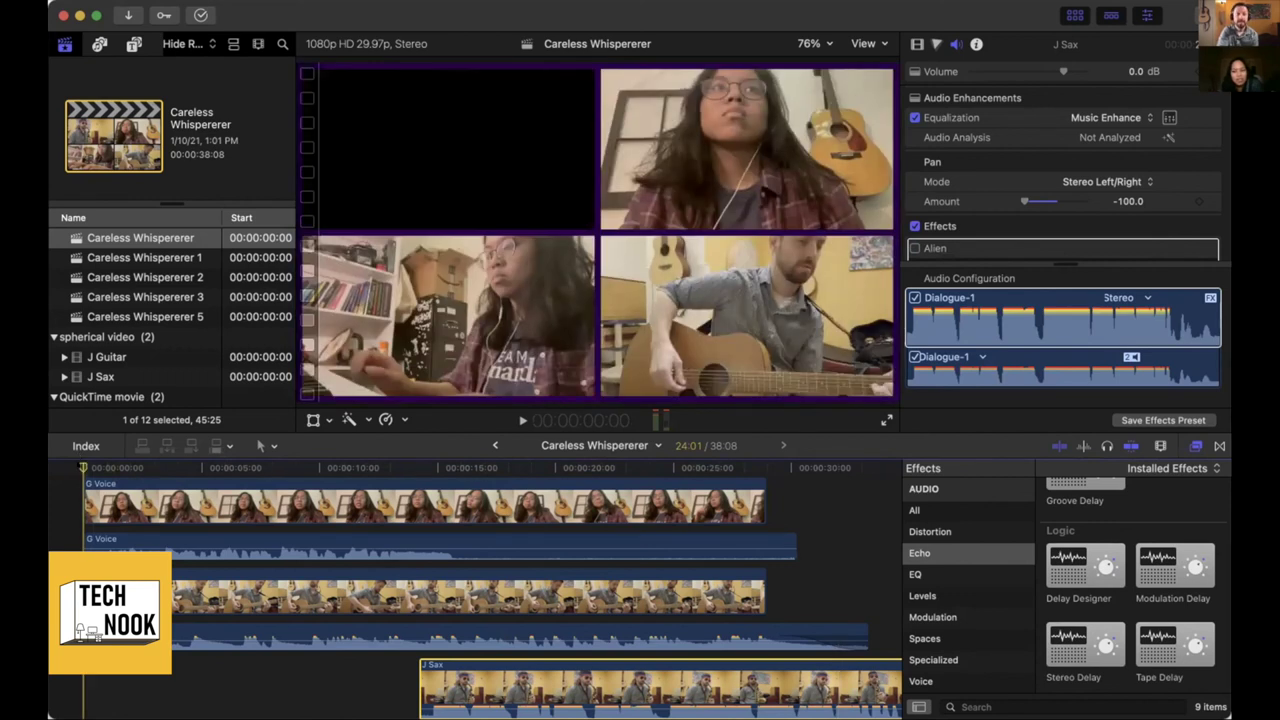
# Show the Share list of export destinations
pyautogui.click(1203, 15)
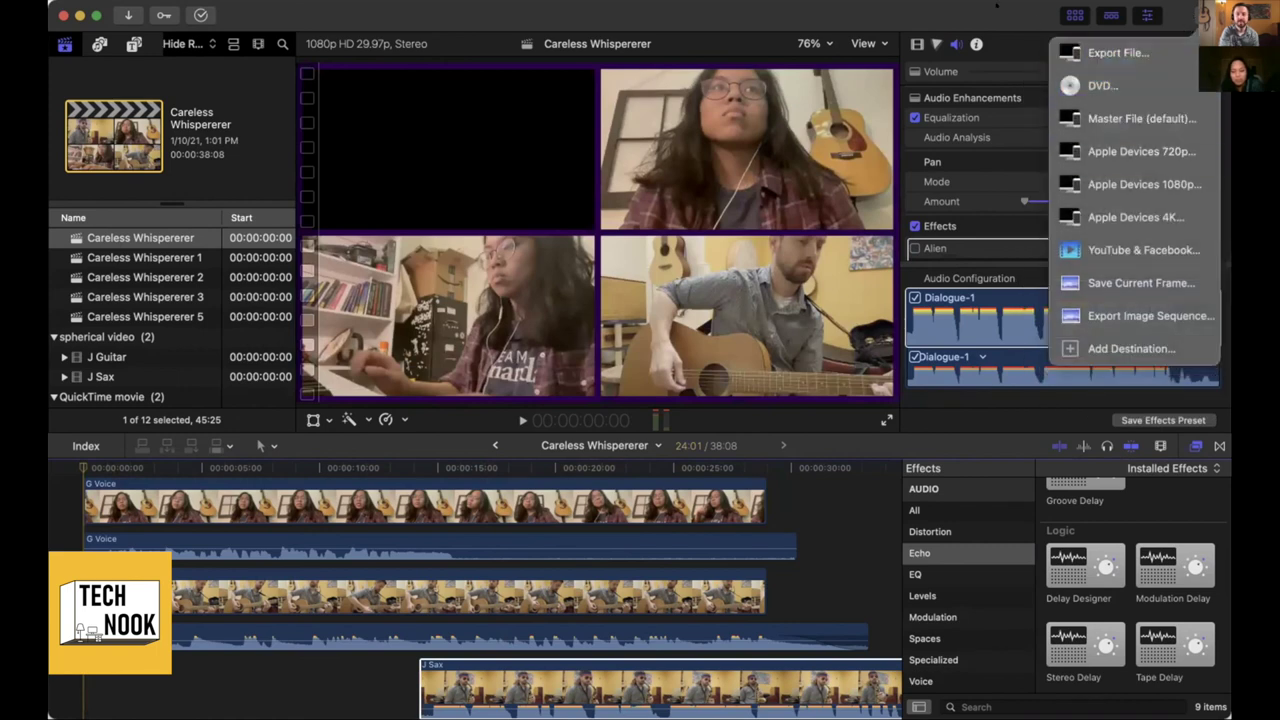
# Dismiss the Share destinations list without choosing an export option
pyautogui.click(931, 4)
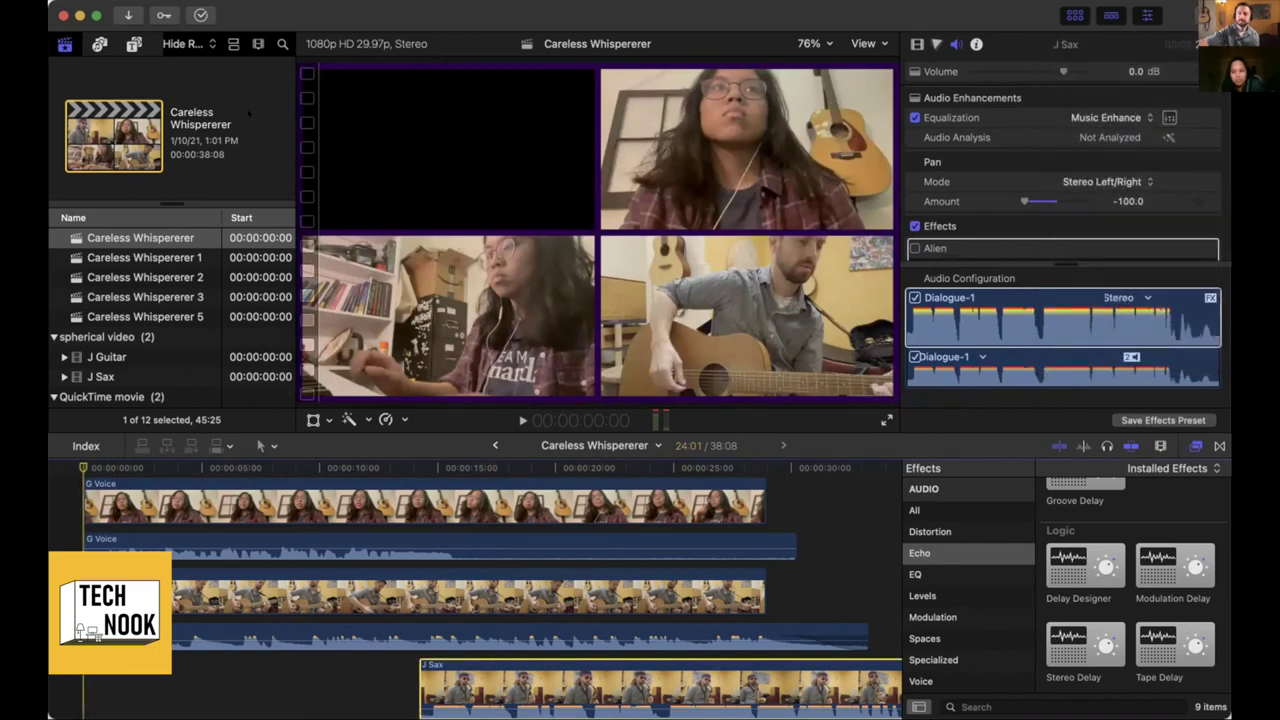